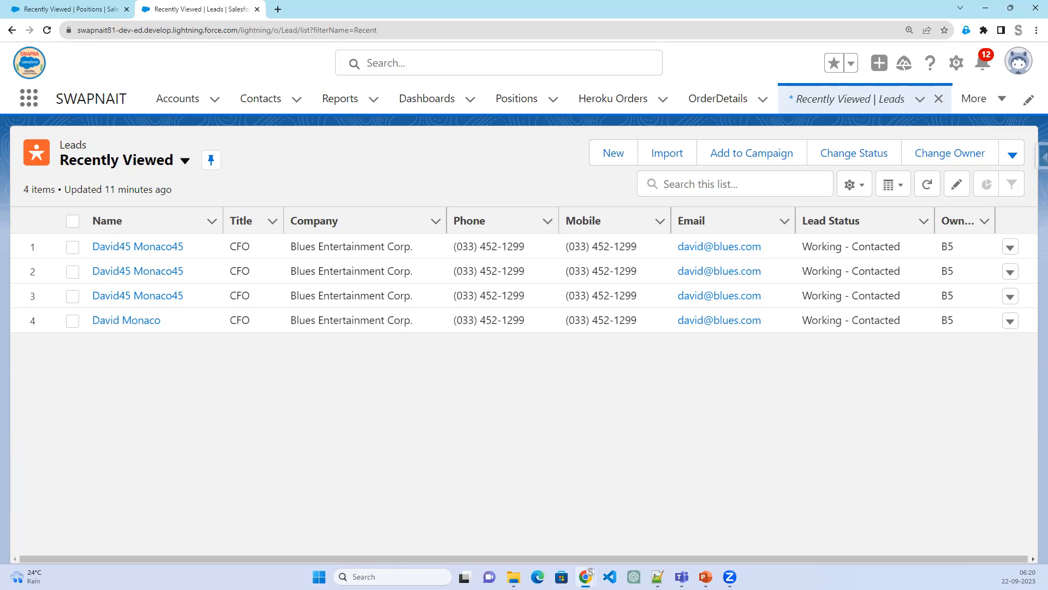
Switch to Notepad++ and add the heading "Governoment Informtion" below the Step3 line, separated by blank lines.
{"action": "key", "text": "alt+Tab"}
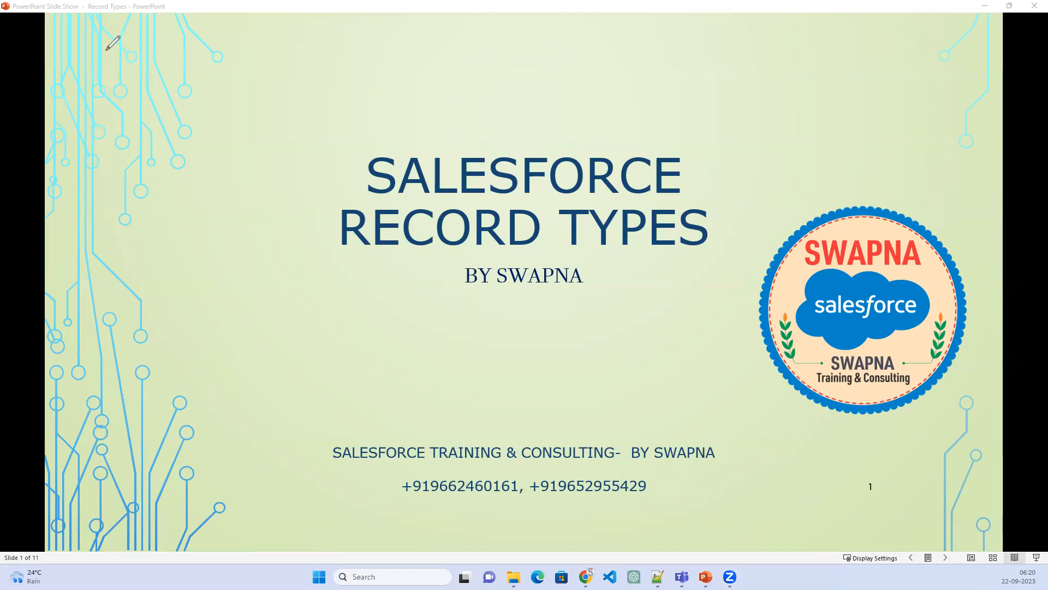
{"action": "left_click", "coordinate": [87, 42]}
{"action": "key", "text": "alt+Tab"}
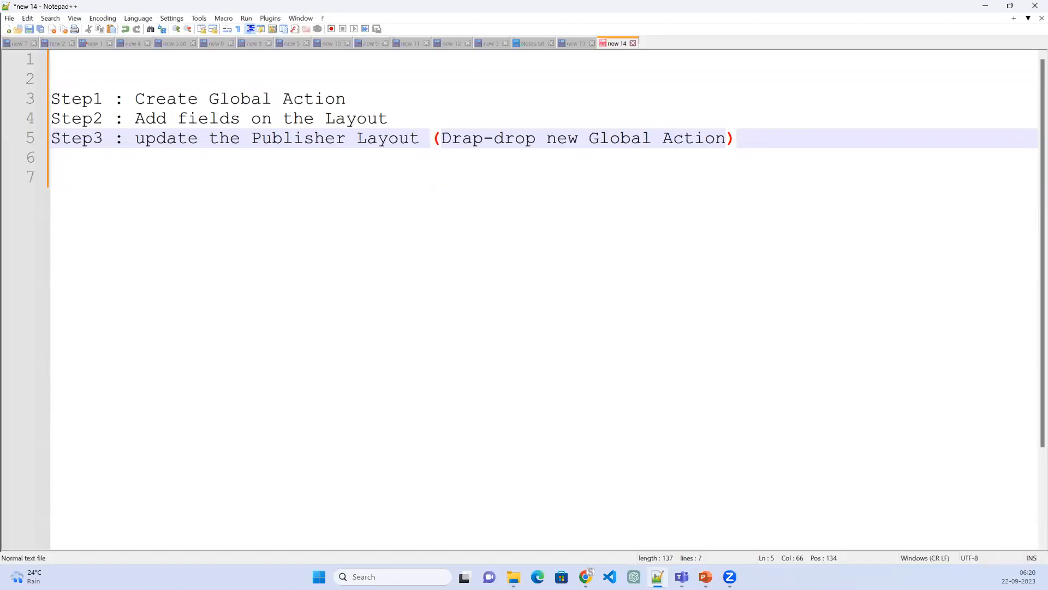
{"action": "left_click", "coordinate": [759, 140]}
{"action": "key", "text": "Return"}
{"action": "key", "text": "Return"}
{"action": "key", "text": "Return"}
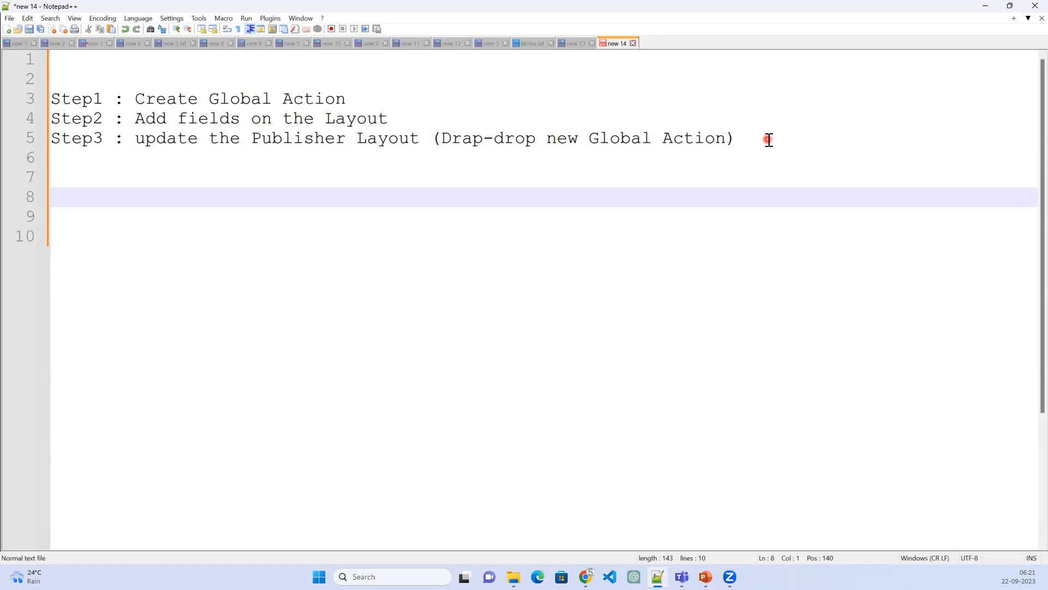
{"action": "type", "text": "Governoment "}
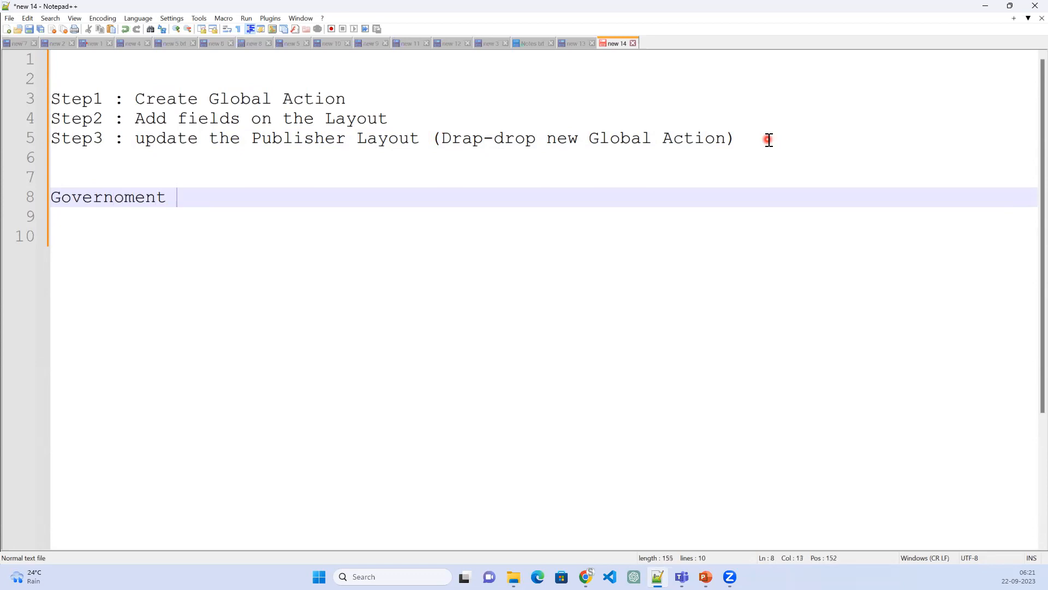
{"action": "type", "text": "Informtion"}
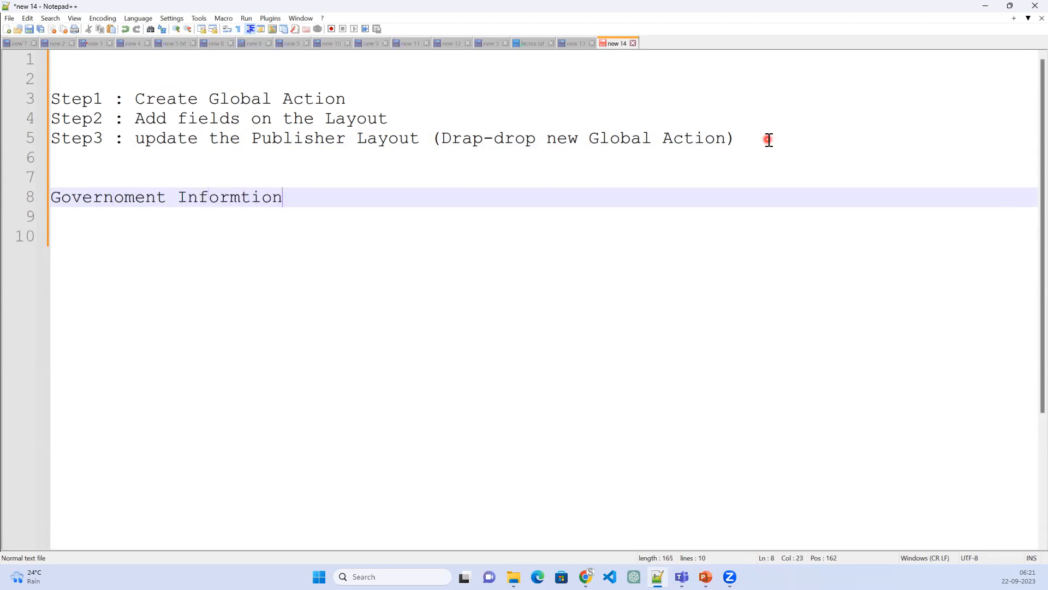
List "Personal" and "Stay" as indented entries on separate lines under the Governoment Informtion heading.
{"action": "key", "text": "Return"}
{"action": "key", "text": "Tab"}
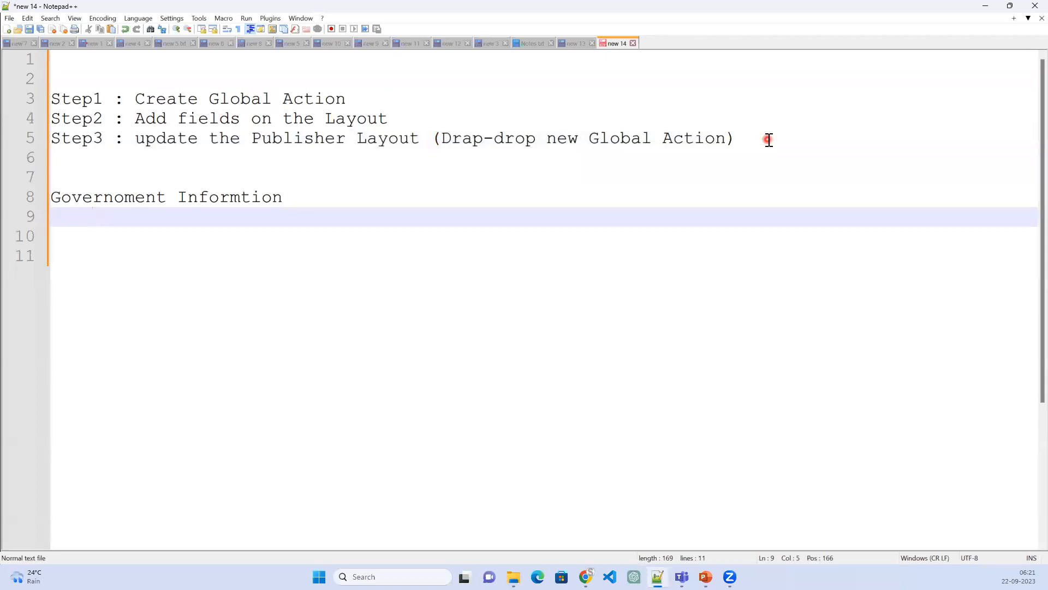
{"action": "type", "text": "P"}
{"action": "key", "text": "BackSpace"}
{"action": "type", "text": "Personal"}
{"action": "key", "text": "Return"}
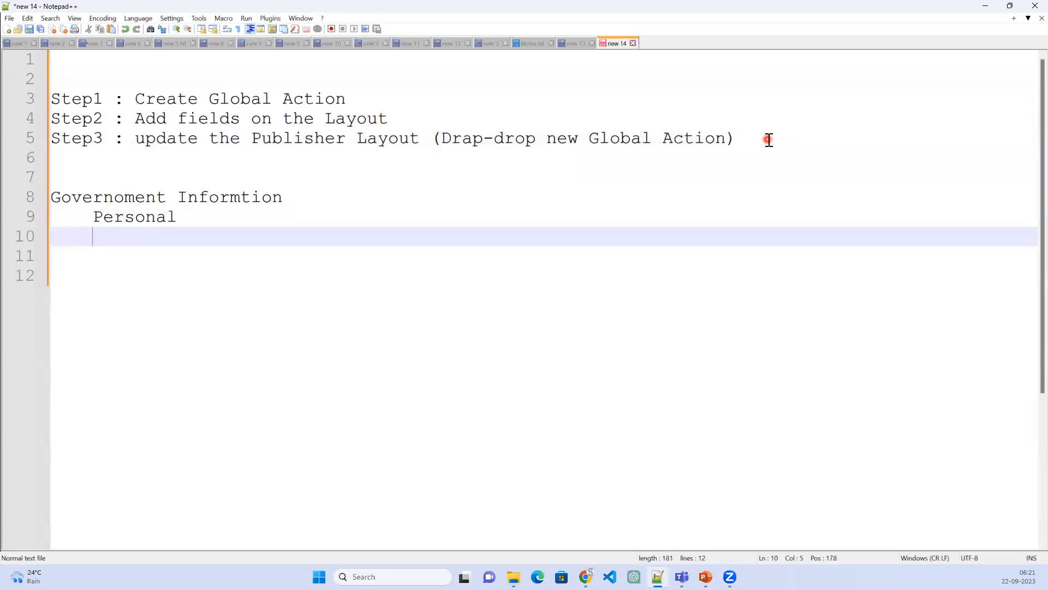
{"action": "type", "text": "Stay"}
{"action": "key", "text": "Return"}
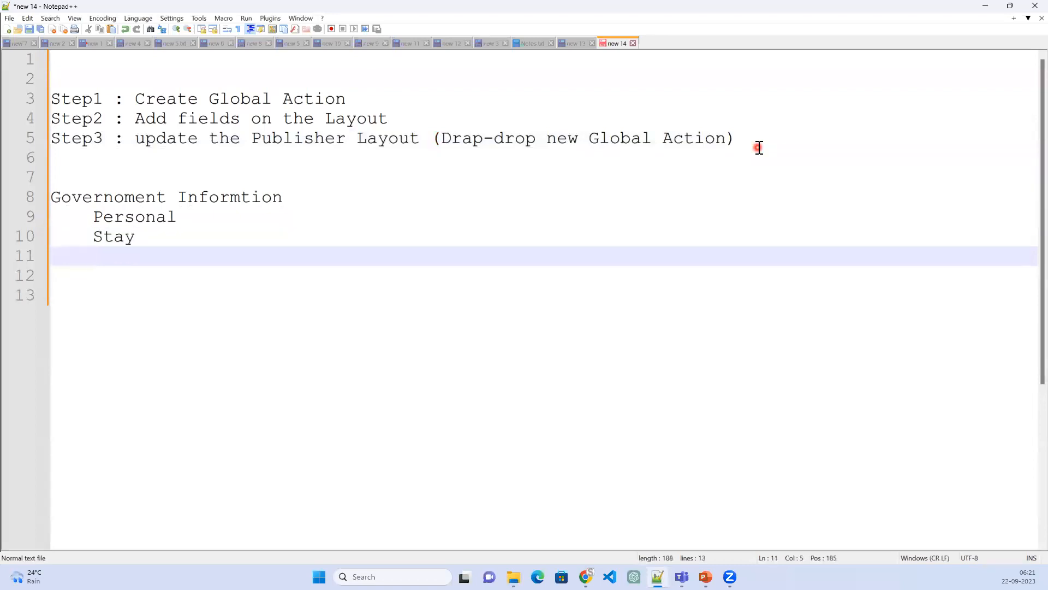
Continue the indented list below Stay with the entries "PAN", "Adharcard", "SSN" and "Driving License".
{"action": "type", "text": "PAN"}
{"action": "key", "text": "Return"}
{"action": "type", "text": "Ad"}
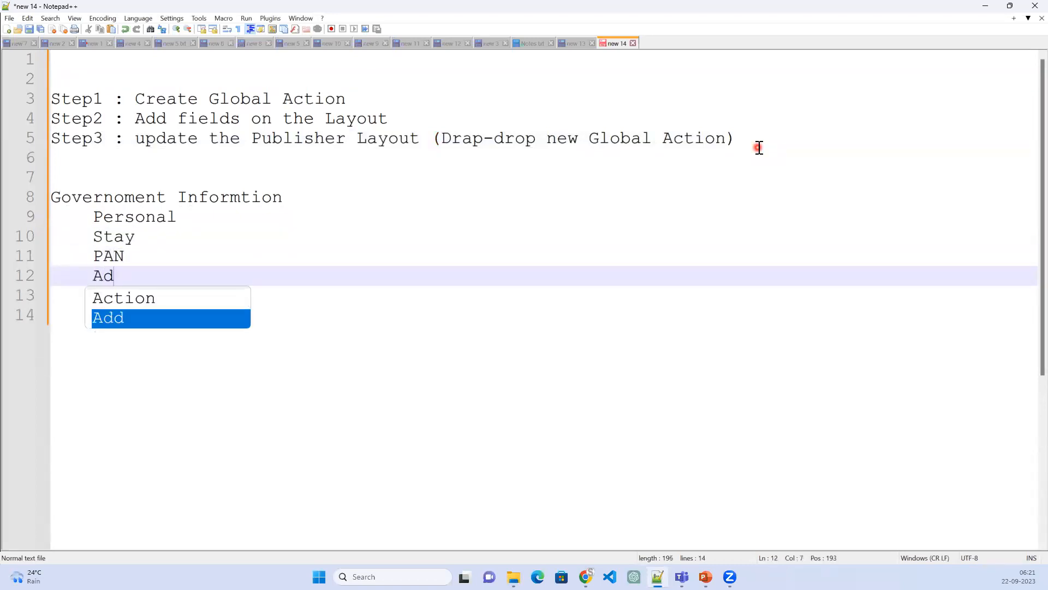
{"action": "type", "text": "harcard"}
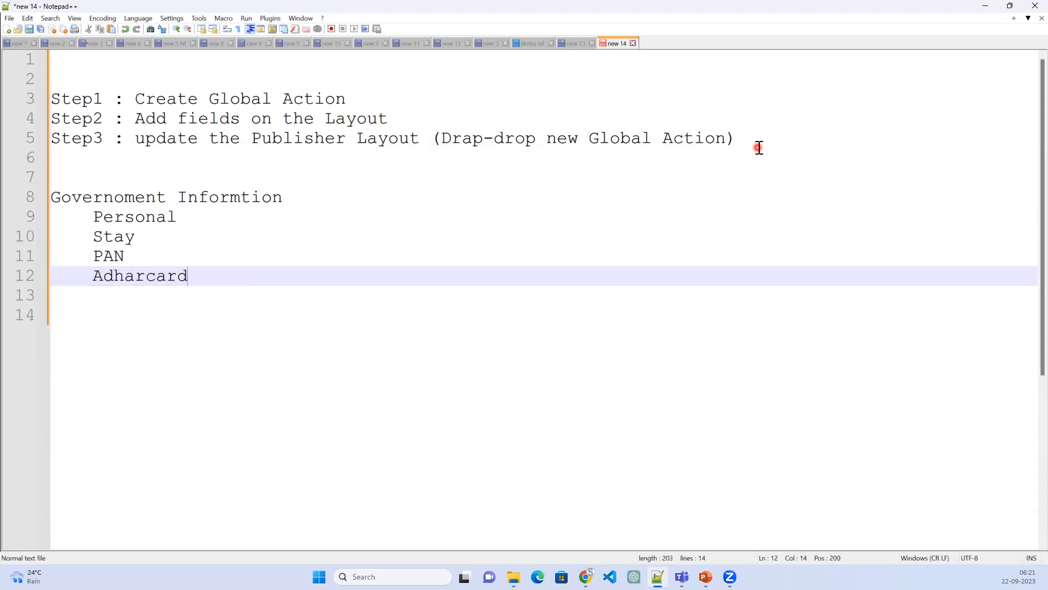
{"action": "key", "text": "Return"}
{"action": "type", "text": "SSN"}
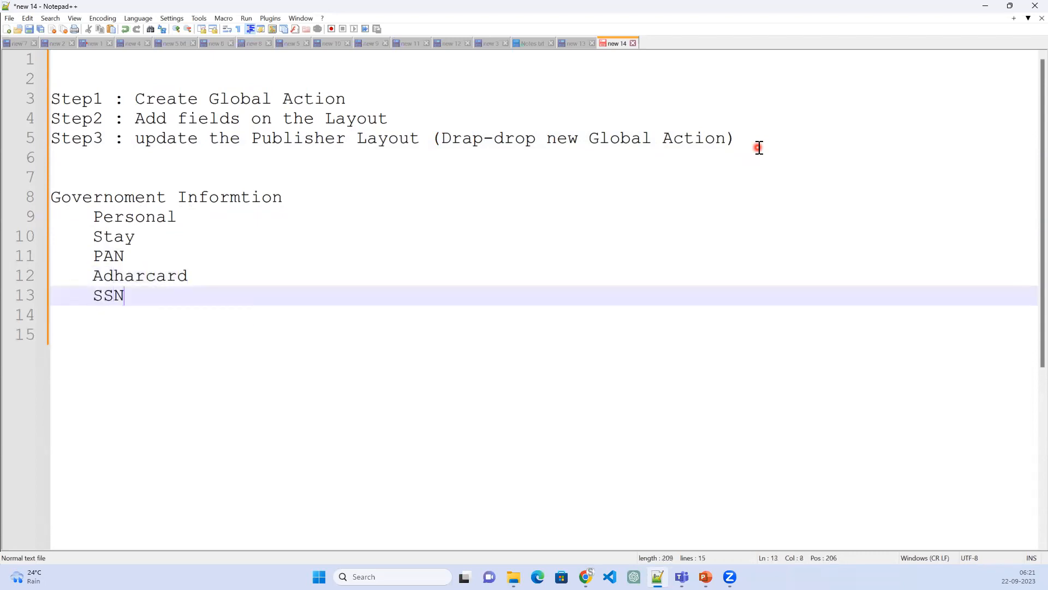
{"action": "key", "text": "Return"}
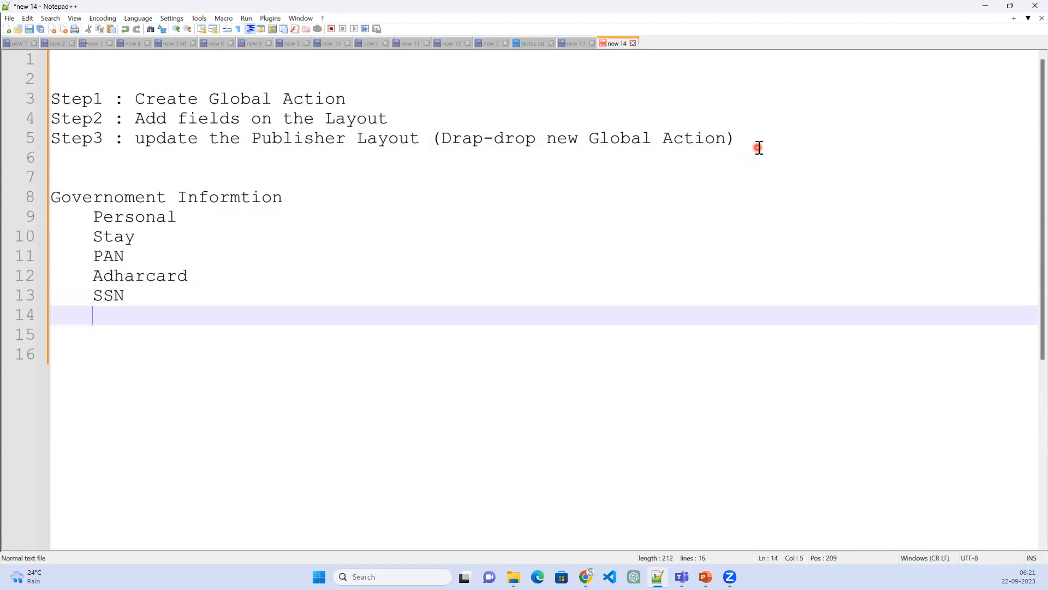
{"action": "type", "text": "Drive"}
{"action": "key", "text": "BackSpace"}
{"action": "type", "text": "ing Licen"}
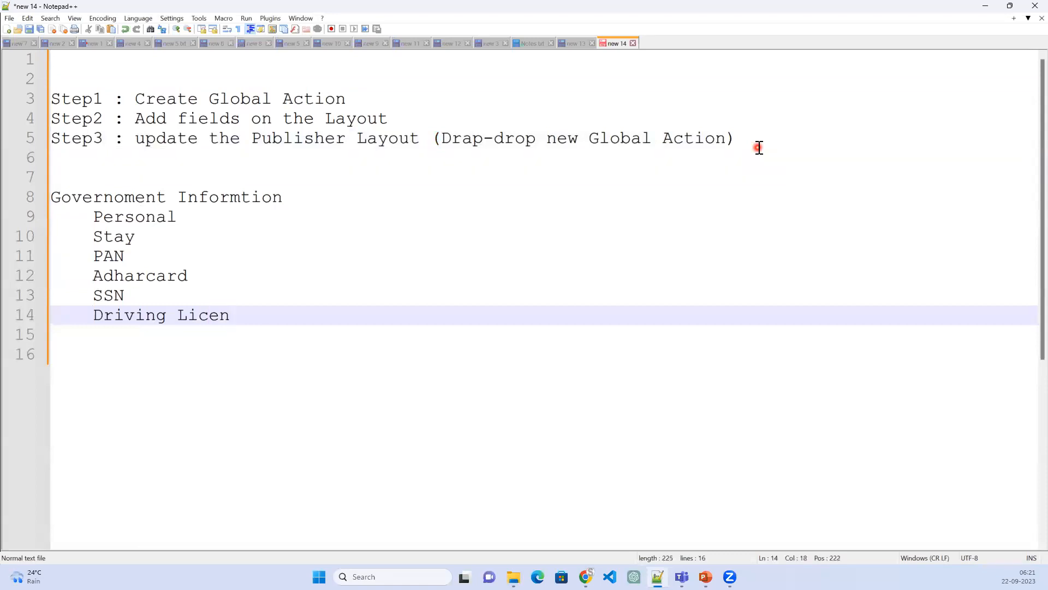
{"action": "type", "text": "se"}
Insert an empty indented line between the PAN and Adharcard entries.
{"action": "left_click", "coordinate": [91, 255]}
{"action": "left_click_drag", "start_coordinate": [91, 255], "coordinate": [144, 288]}
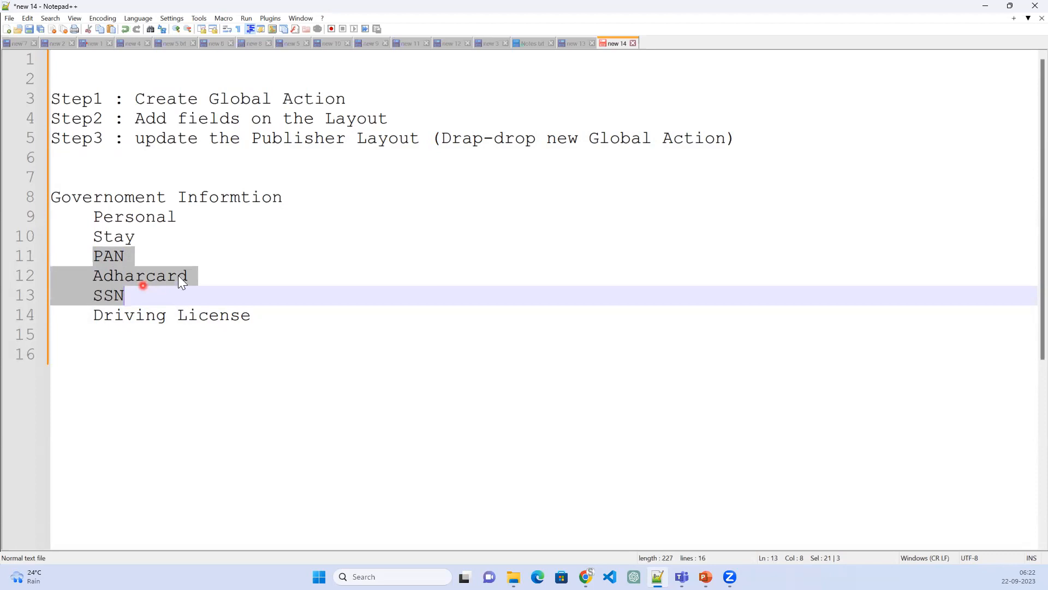
{"action": "left_click", "coordinate": [267, 250]}
{"action": "key", "text": "Return"}
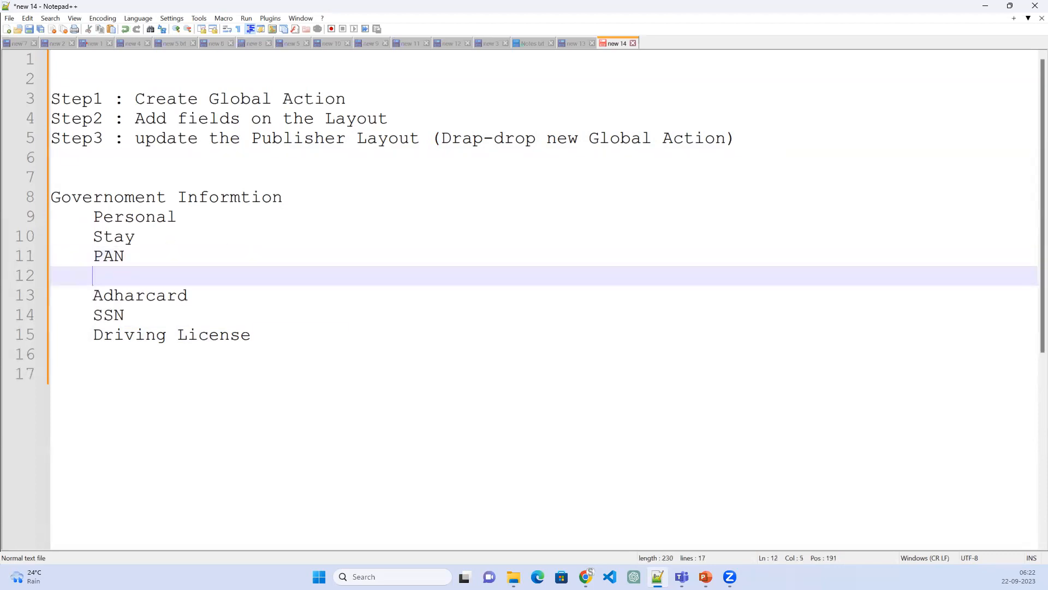
{"action": "key", "text": "Tab"}
Move the Personal and Stay lines beneath PAN, indented one level deeper as its sub-entries.
{"action": "left_click_drag", "start_coordinate": [94, 217], "coordinate": [179, 235]}
{"action": "key", "text": "ctrl+c"}
{"action": "key", "text": "Delete"}
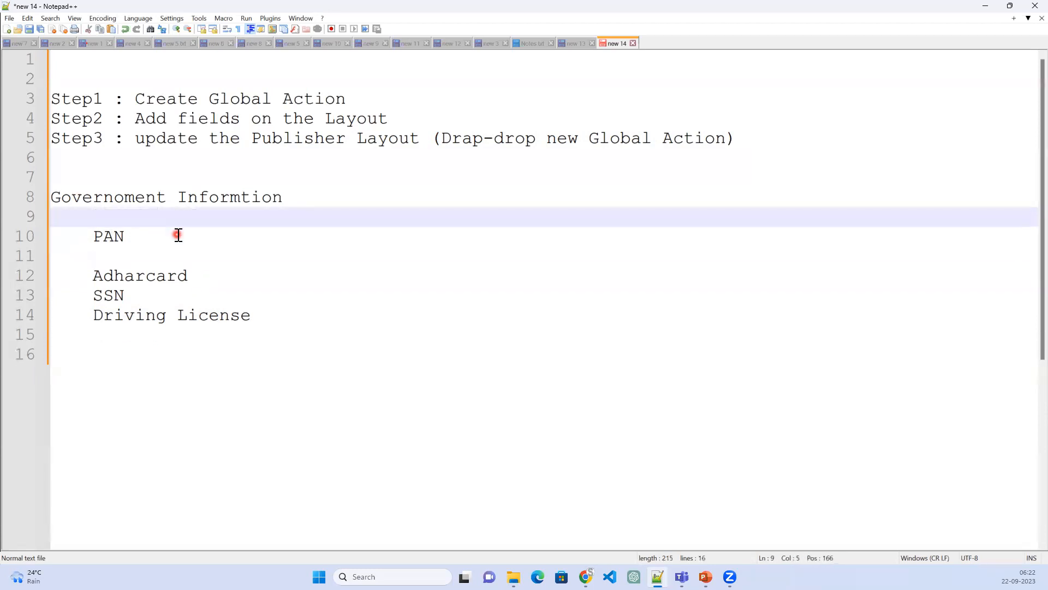
{"action": "left_click", "coordinate": [156, 236]}
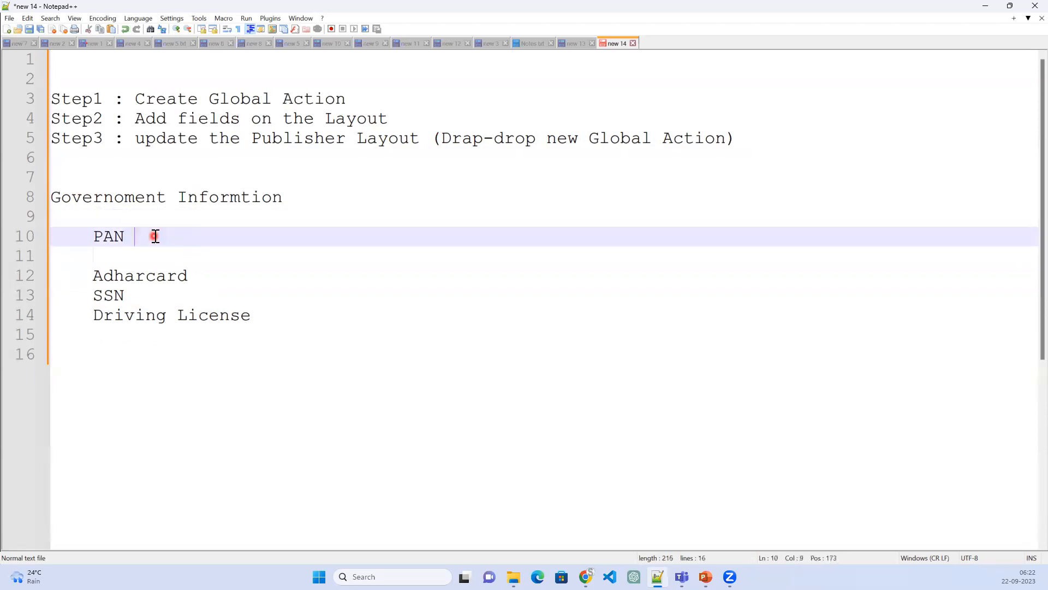
{"action": "key", "text": "Return"}
{"action": "key", "text": "Tab"}
{"action": "key", "text": "ctrl+v"}
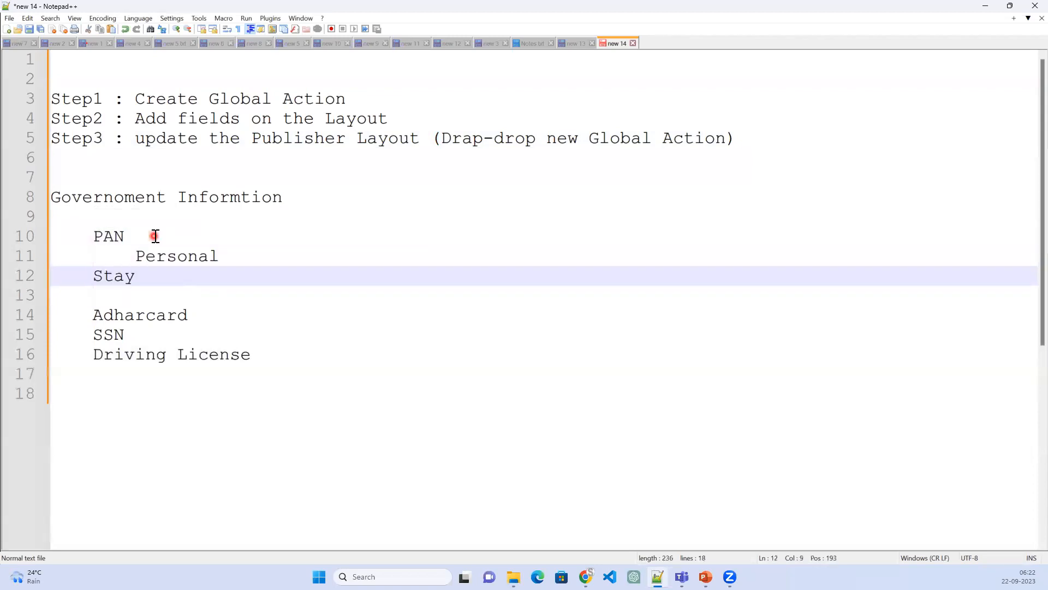
{"action": "key", "text": "Home"}
{"action": "key", "text": "Home"}
{"action": "key", "text": "Home"}
{"action": "key", "text": "Tab"}
Add "Employee" and "Permanent Address" as further sub-entries under PAN, below Stay.
{"action": "key", "text": "Down"}
{"action": "type", "text": "Employee"}
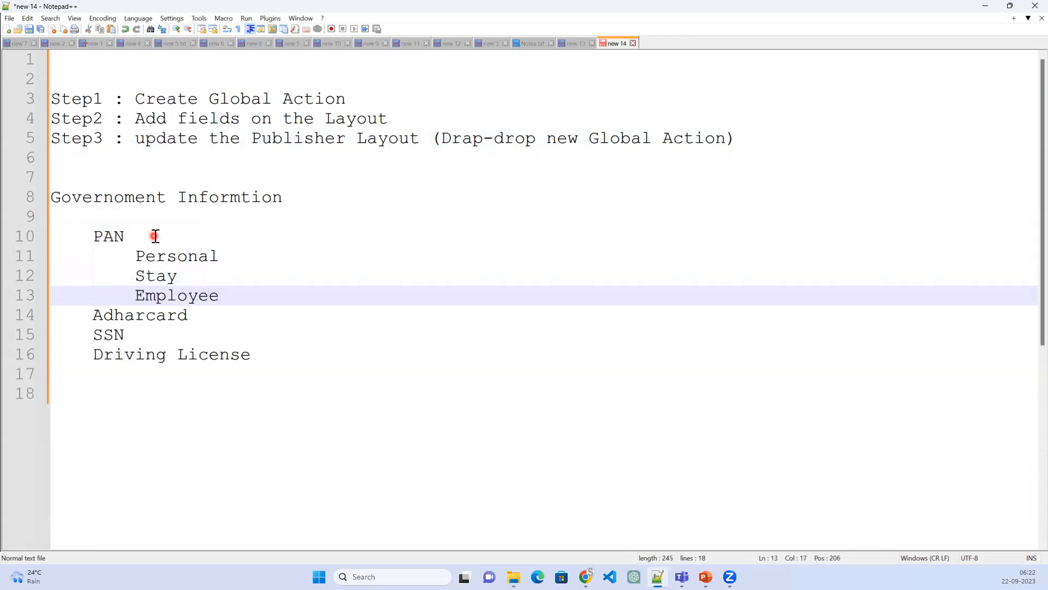
{"action": "key", "text": "Return"}
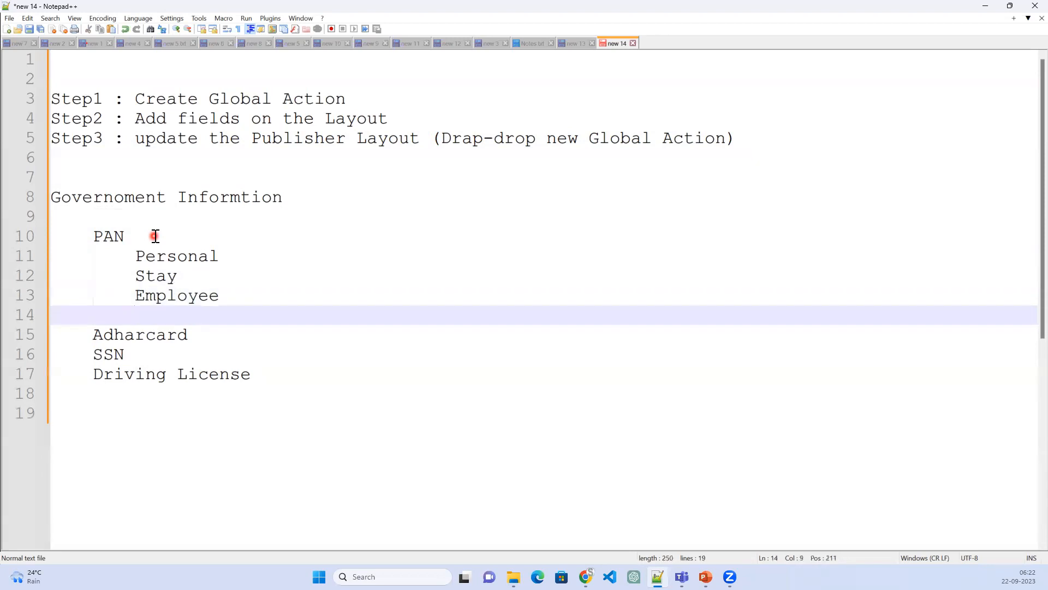
{"action": "type", "text": "Permanen"}
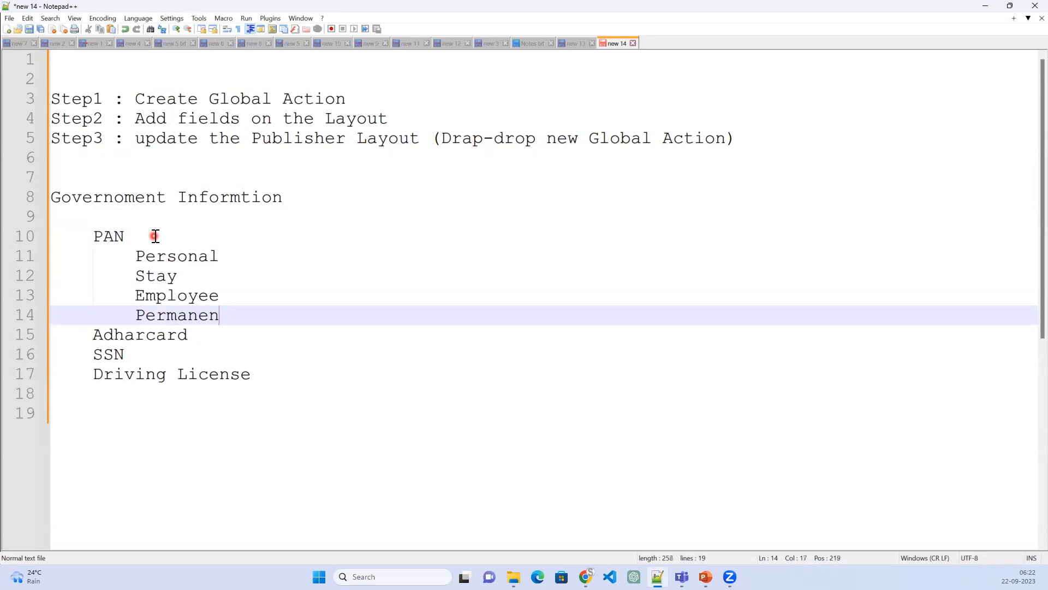
{"action": "type", "text": "t Address"}
Add "Permanent Address" as an indented sub-entry under Adharcard.
{"action": "key", "text": "Down"}
{"action": "key", "text": "Return"}
{"action": "key", "text": "Tab"}
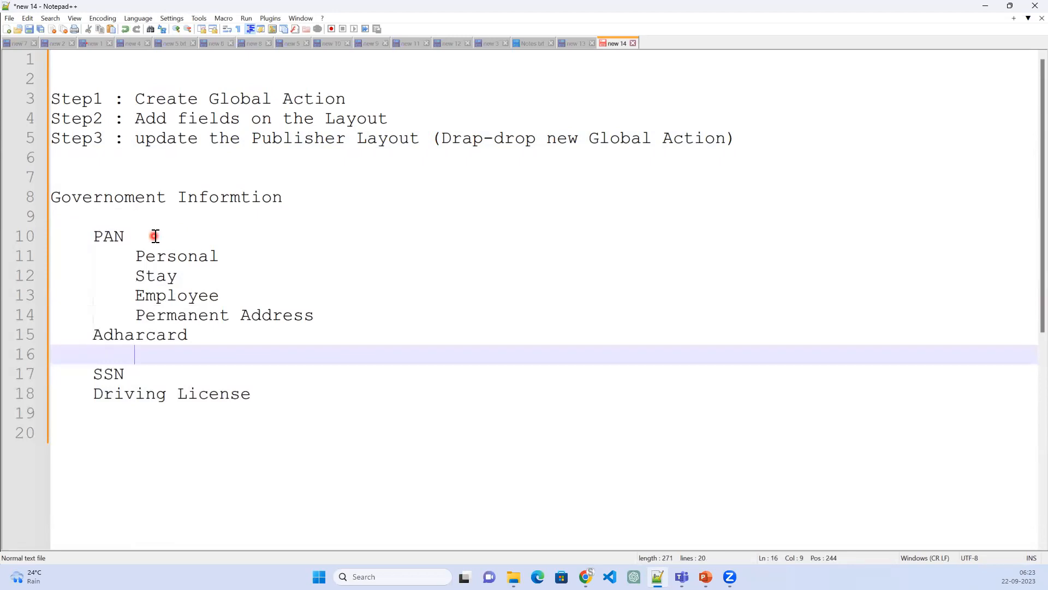
{"action": "type", "text": "Per"}
{"action": "key", "text": "Return"}
{"action": "type", "text": "A"}
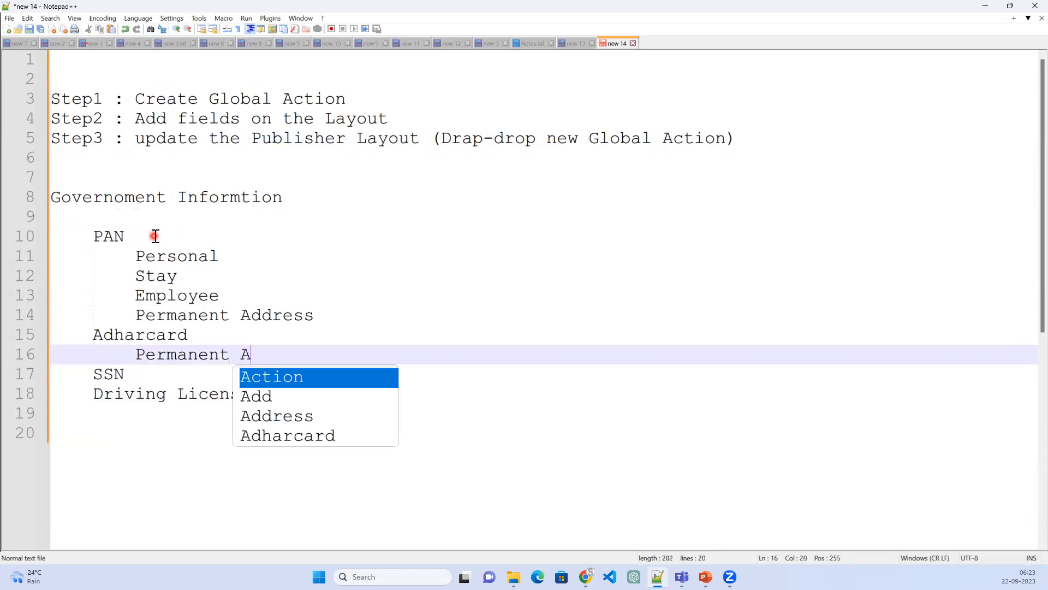
{"action": "type", "text": "ddress"}
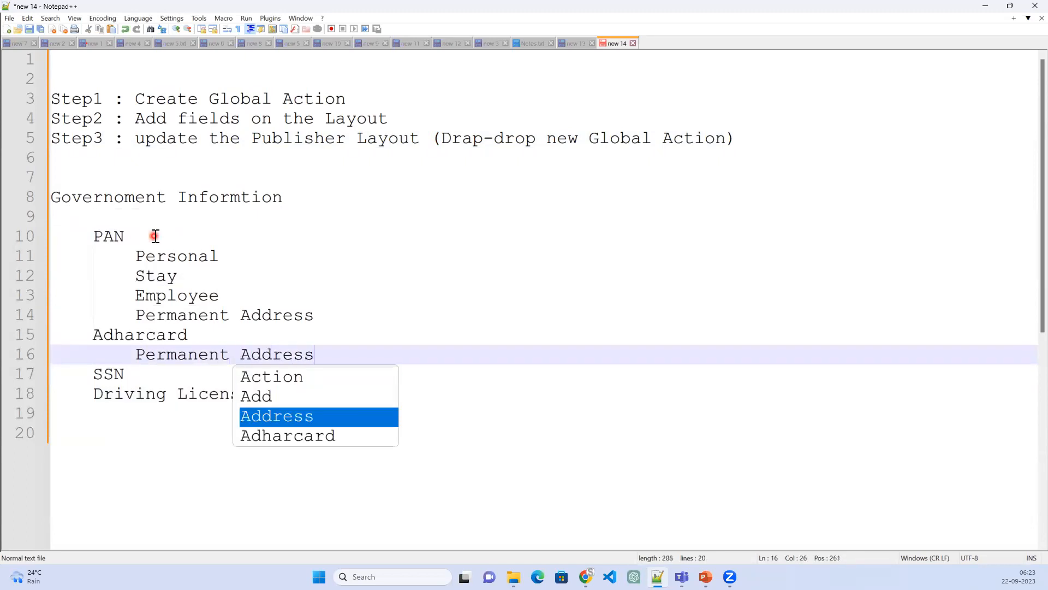
{"action": "key", "text": "Return"}
Add "Temporary Information" as the second sub-entry under Adharcard.
{"action": "key", "text": "Return"}
{"action": "type", "text": "Tmpora"}
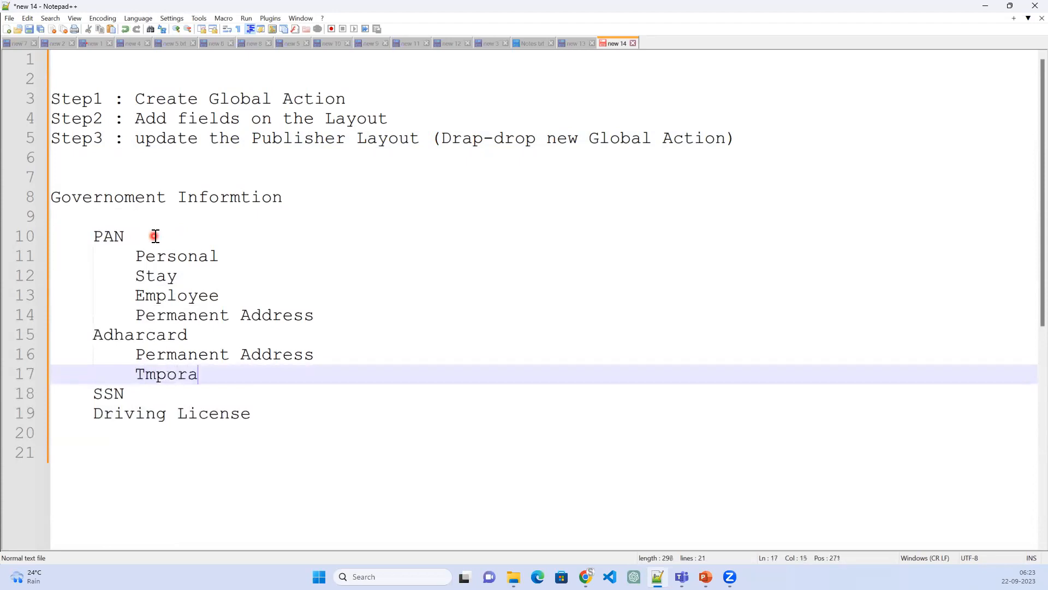
{"action": "key", "text": "BackSpace"}
{"action": "key", "text": "BackSpace"}
{"action": "key", "text": "BackSpace"}
{"action": "key", "text": "BackSpace"}
{"action": "key", "text": "BackSpace"}
{"action": "type", "text": "emporar"}
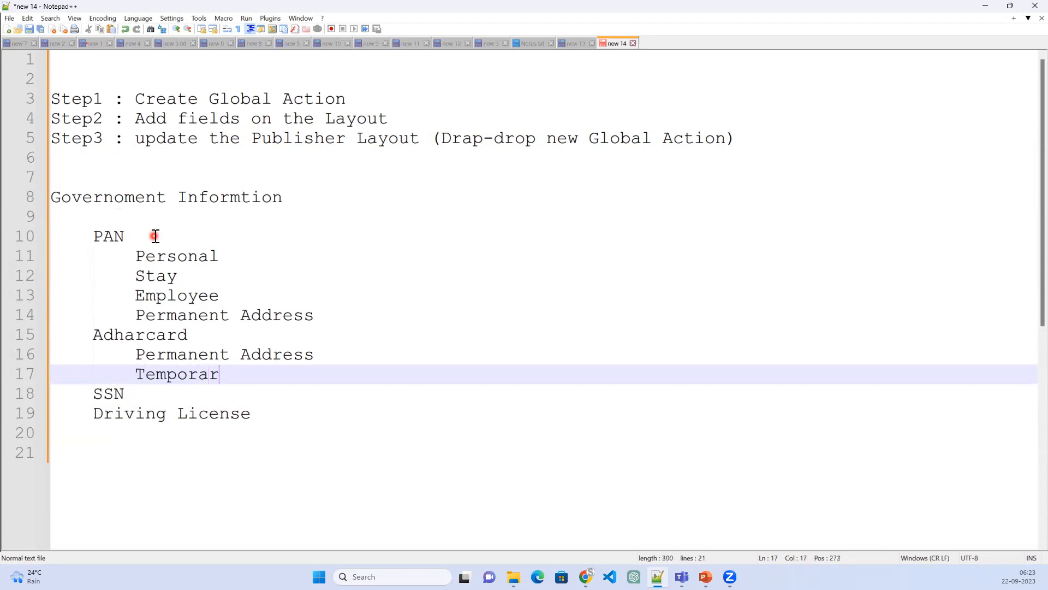
{"action": "type", "text": "y Informa"}
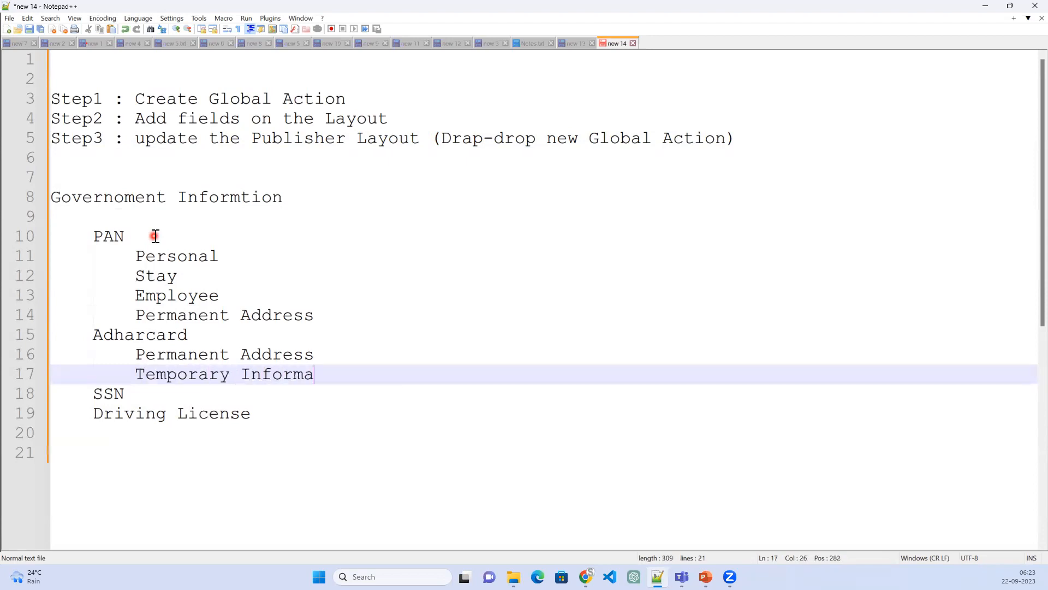
{"action": "type", "text": "tion"}
Add "INDIA" as the third Adharcard sub-entry and leave an empty line after it.
{"action": "key", "text": "Return"}
{"action": "type", "text": "IN"}
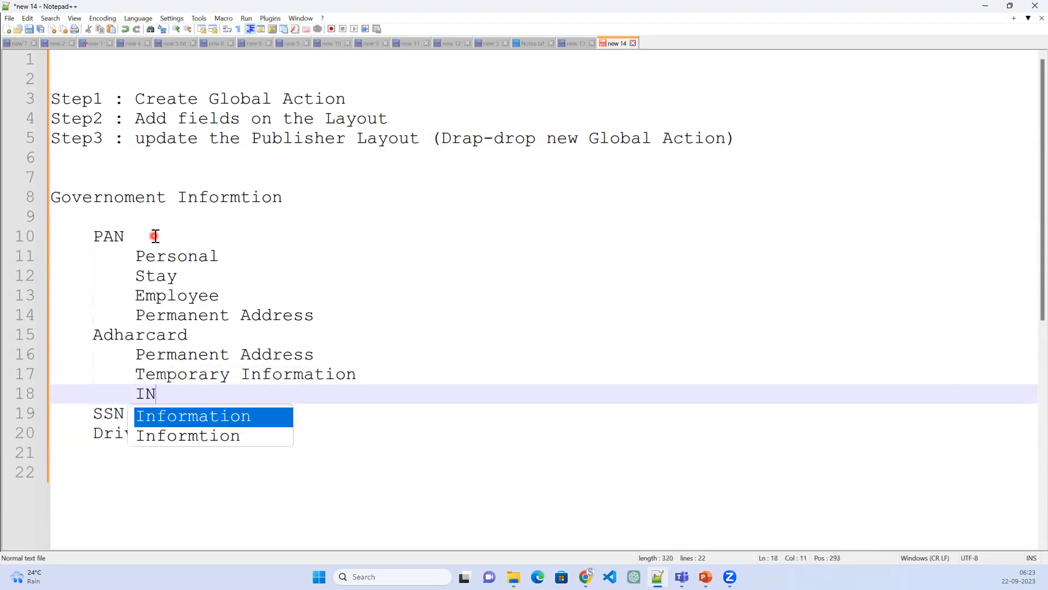
{"action": "type", "text": "DIA"}
{"action": "key", "text": "Return"}
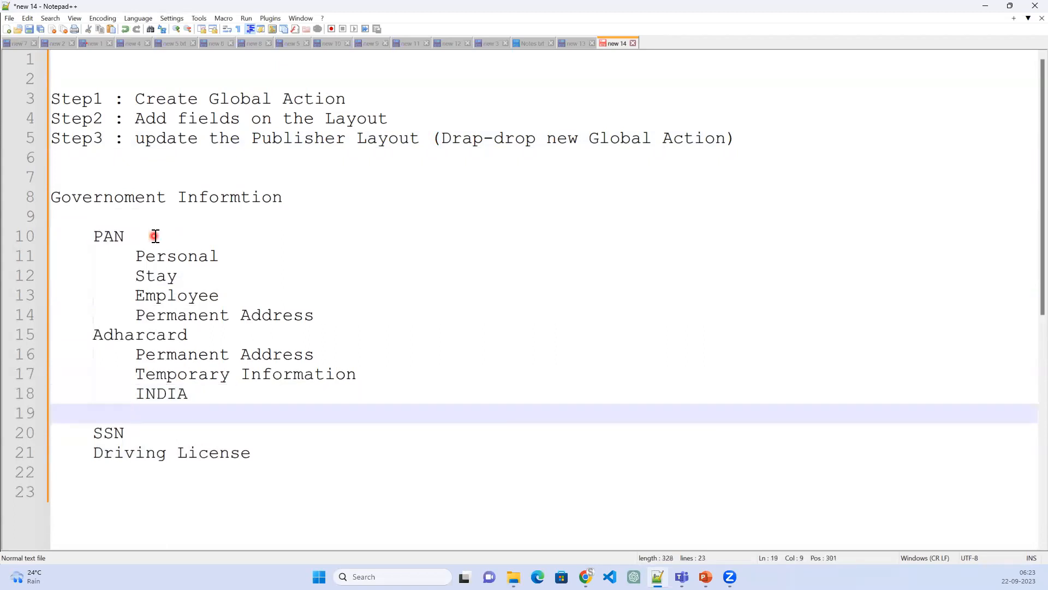
Add "Visa holder" and "Green card" as indented sub-entries under SSN.
{"action": "key", "text": "Down"}
{"action": "key", "text": "Return"}
{"action": "key", "text": "Tab"}
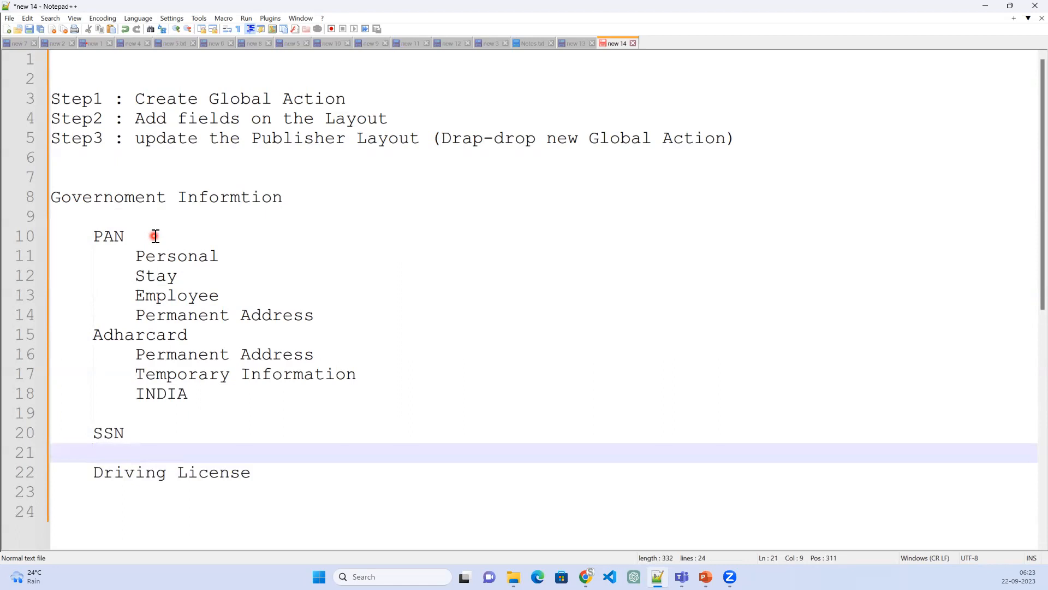
{"action": "type", "text": "Visa holder"}
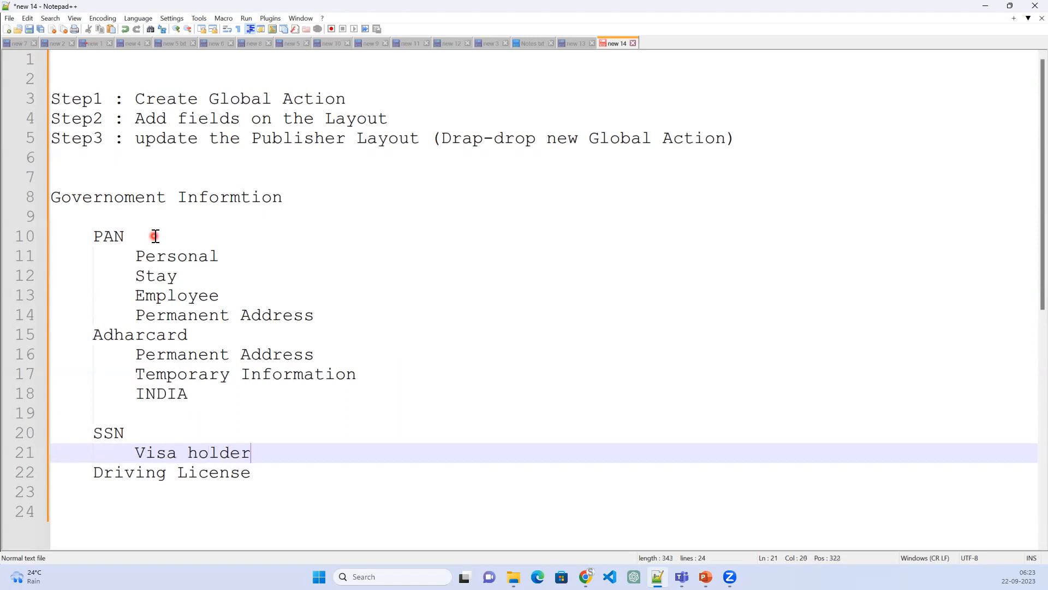
{"action": "key", "text": "Return"}
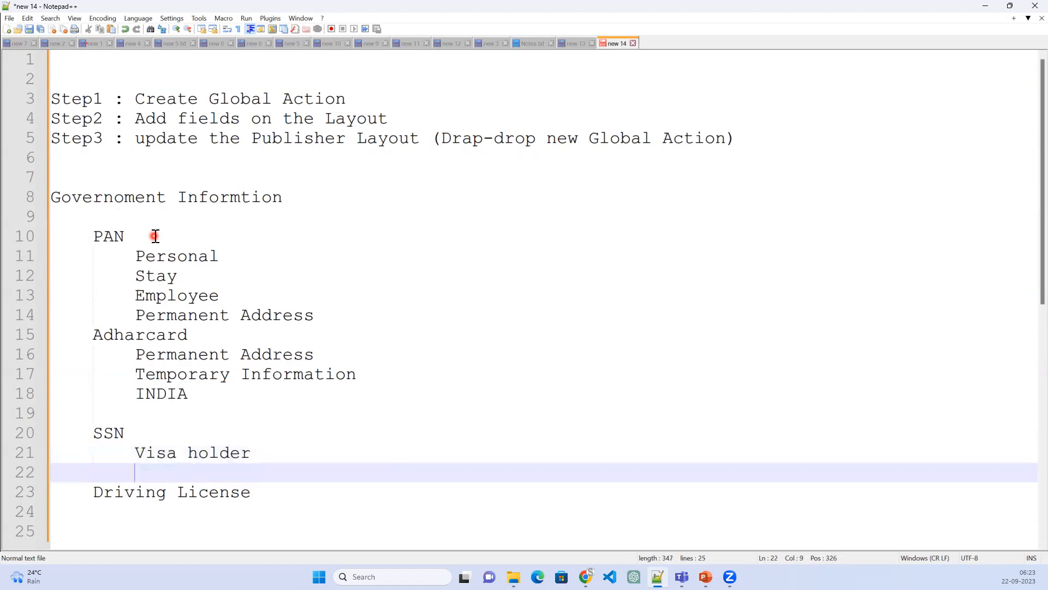
{"action": "type", "text": "Green card"}
{"action": "key", "text": "Return"}
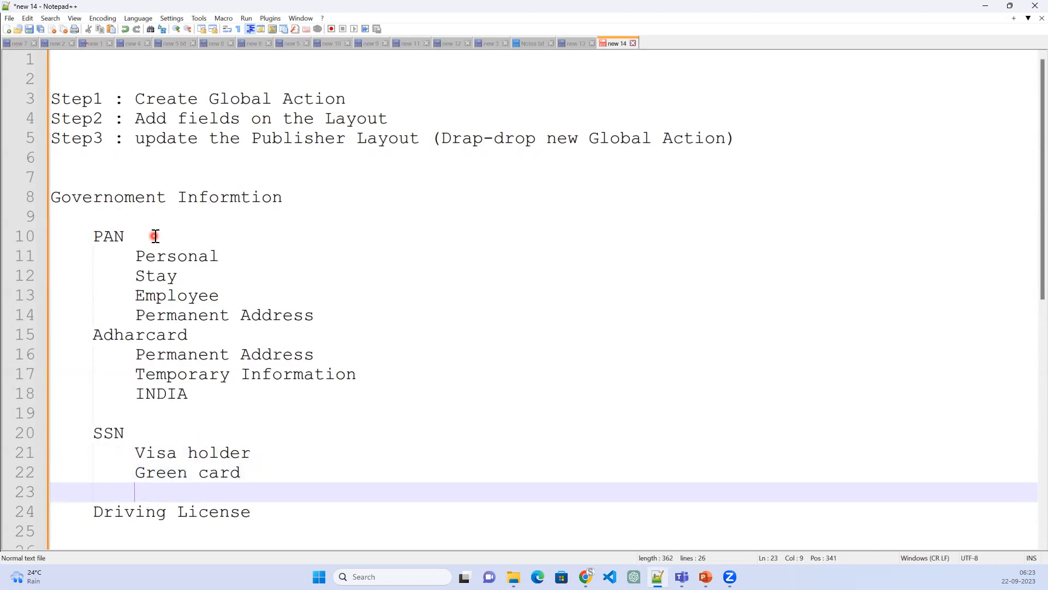
Add "Employment" and "Family" as further SSN sub-entries below Green card.
{"action": "type", "text": "Emplo"}
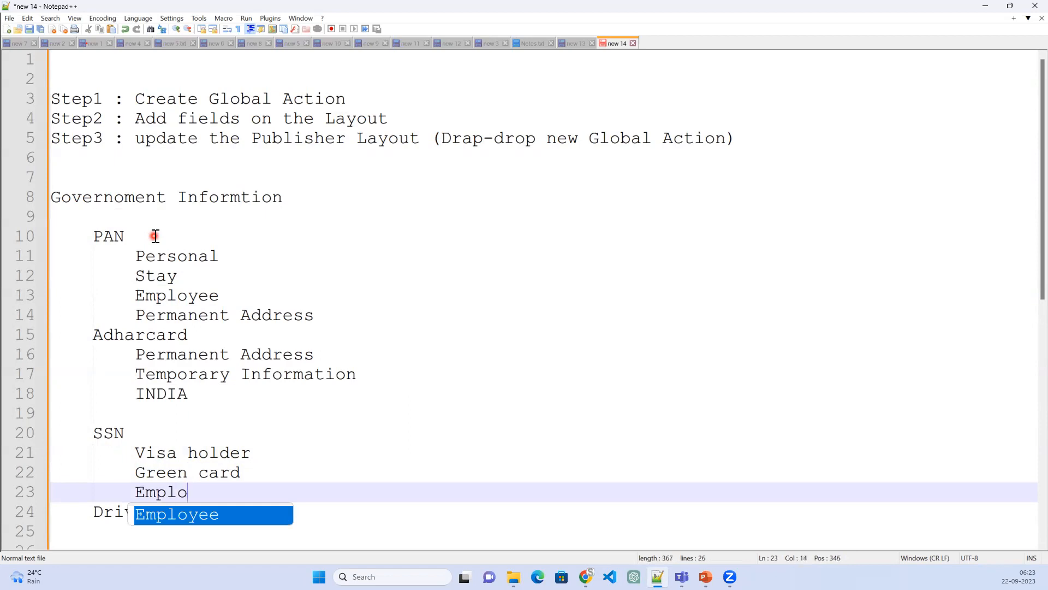
{"action": "type", "text": "yment"}
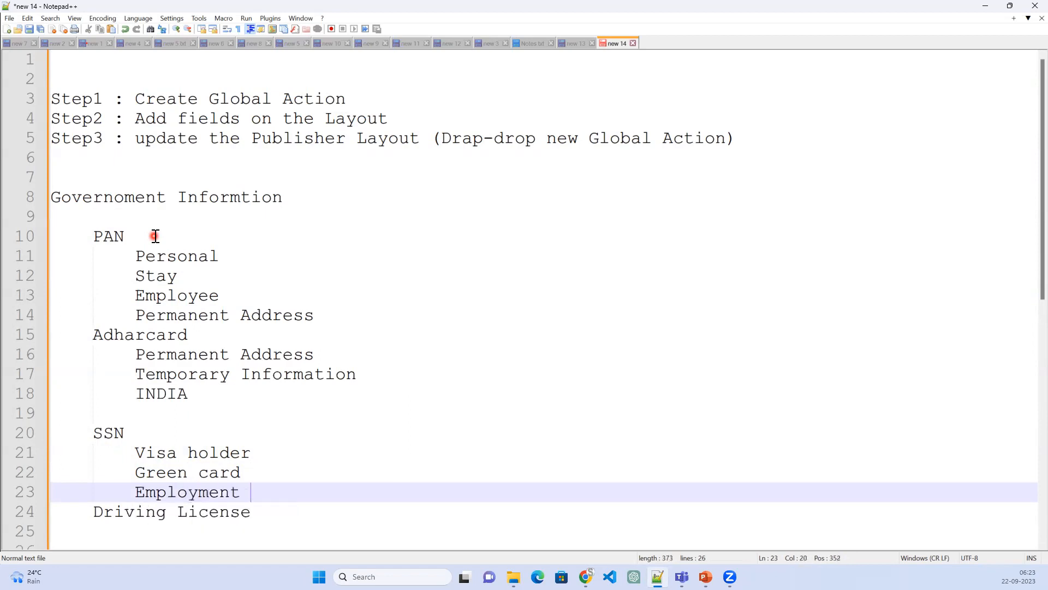
{"action": "key", "text": "Return"}
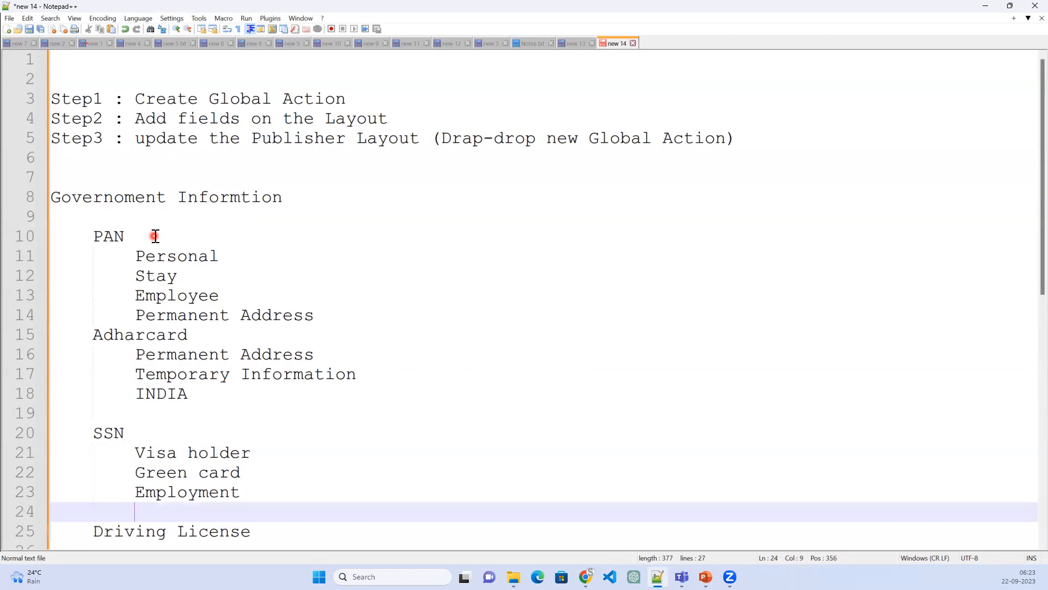
{"action": "type", "text": "Family"}
{"action": "key", "text": "Return"}
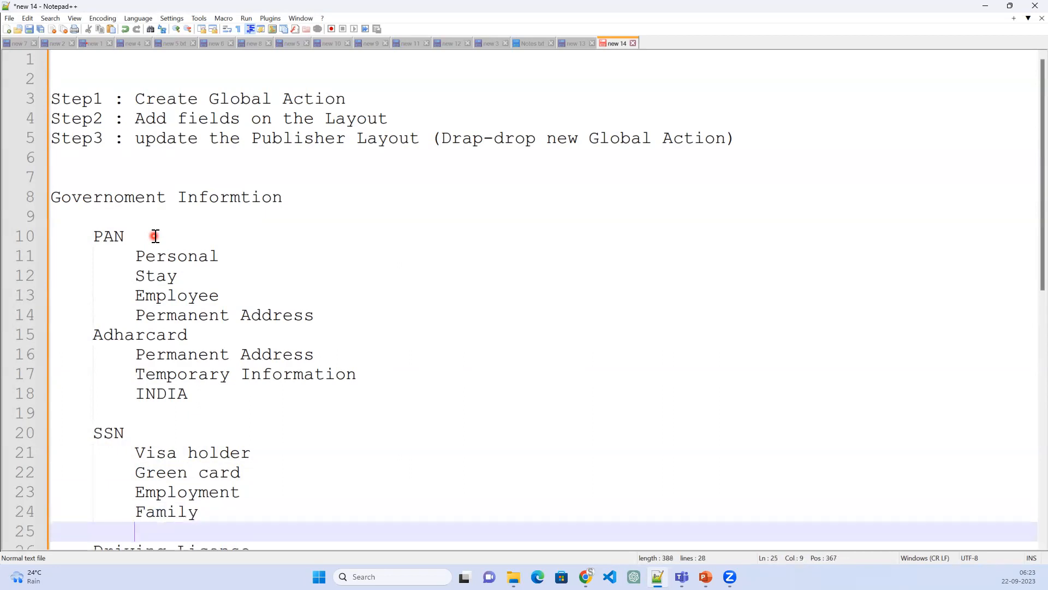
Add "Active Visa" as the first indented sub-entry under Driving License.
{"action": "key", "text": "Down"}
{"action": "key", "text": "Right"}
{"action": "key", "text": "Right"}
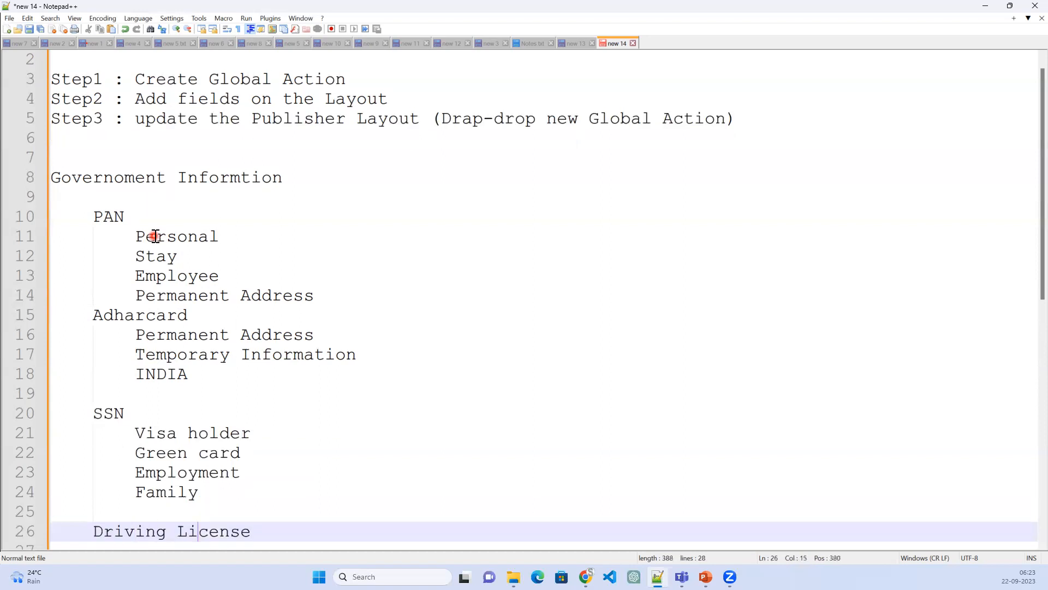
{"action": "key", "text": "Return"}
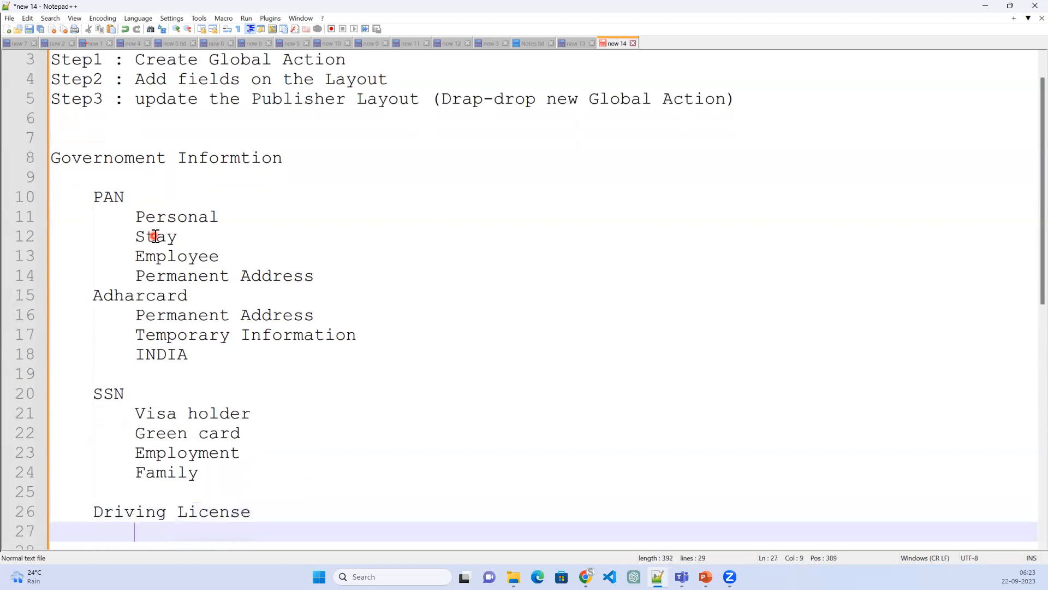
{"action": "type", "text": "Ac"}
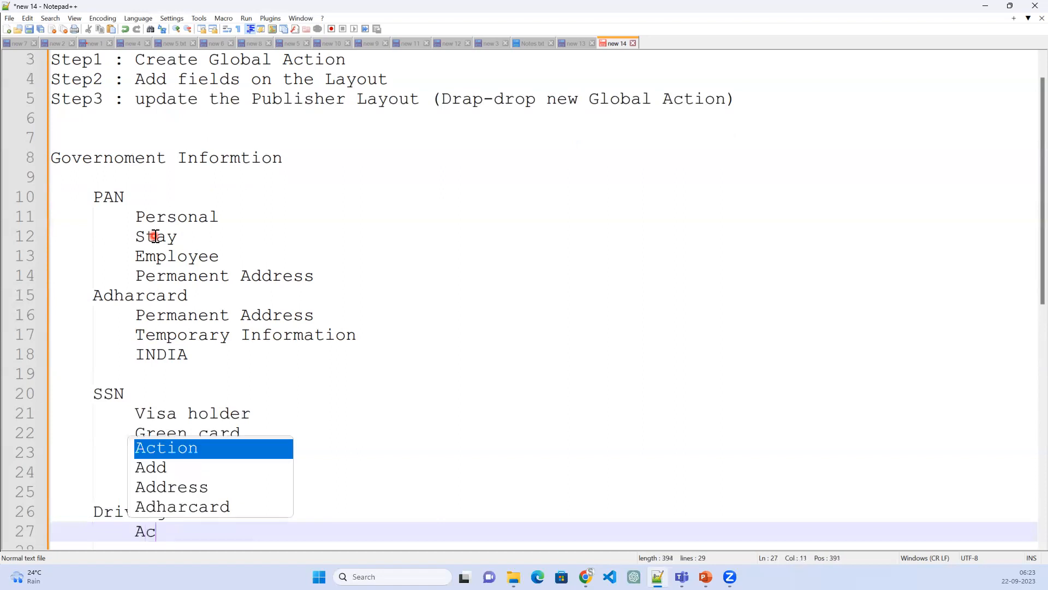
{"action": "type", "text": "tive Vi"}
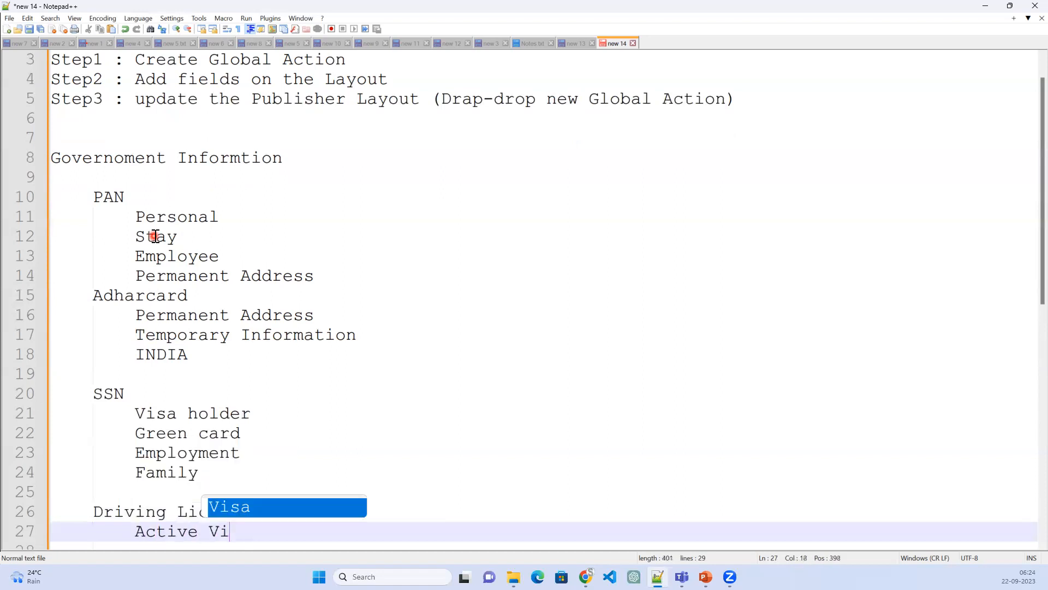
{"action": "type", "text": "sa"}
{"action": "key", "text": "Return"}
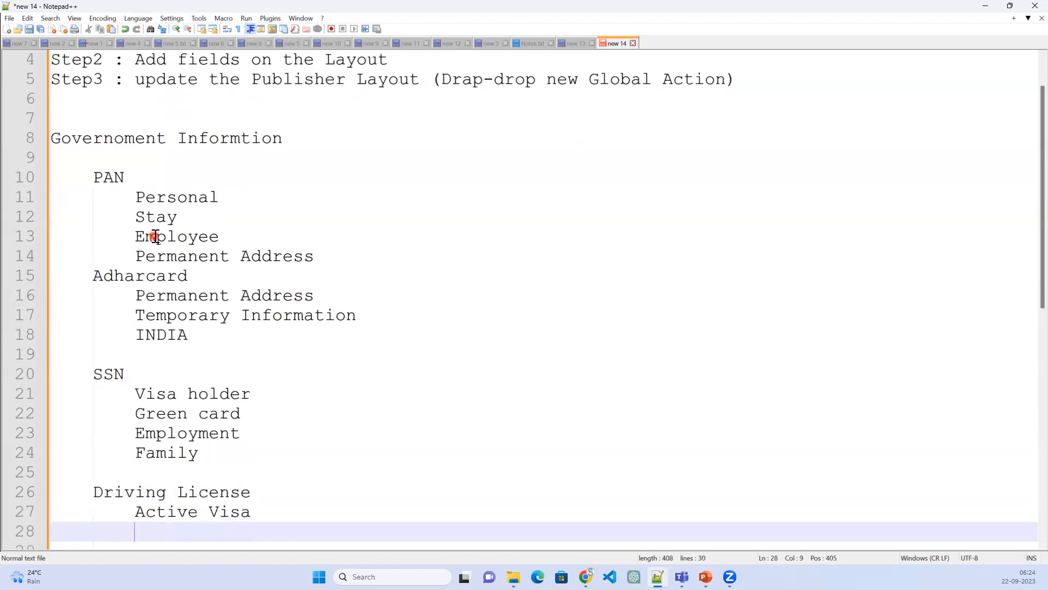
Add "Learing" and "Permanant" as Driving License sub-entries below Active Visa.
{"action": "type", "text": "Learing"}
{"action": "key", "text": "Return"}
{"action": "type", "text": "Permana"}
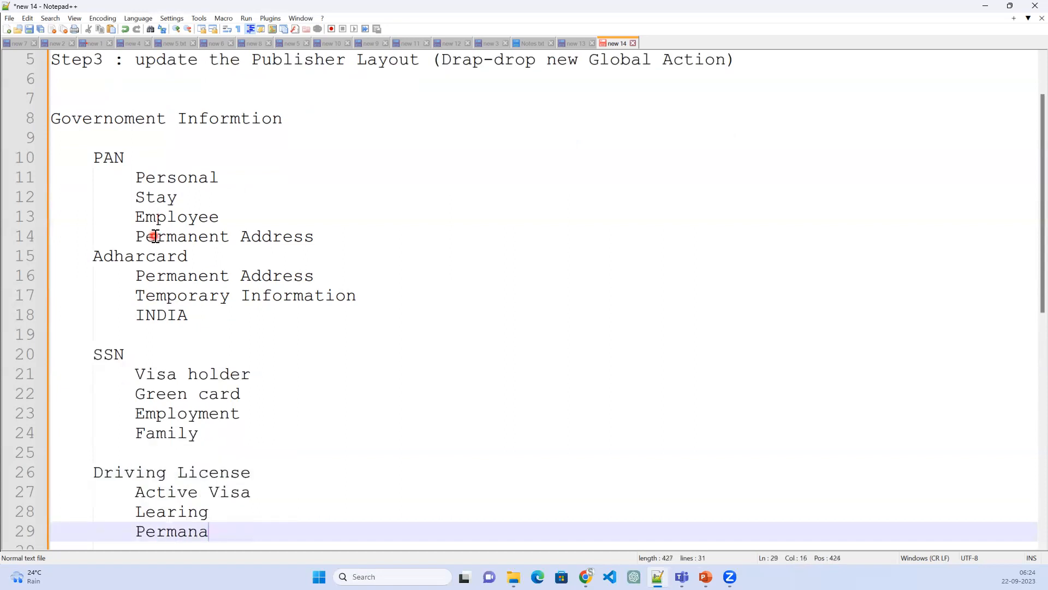
{"action": "type", "text": "nt"}
{"action": "key", "text": "Return"}
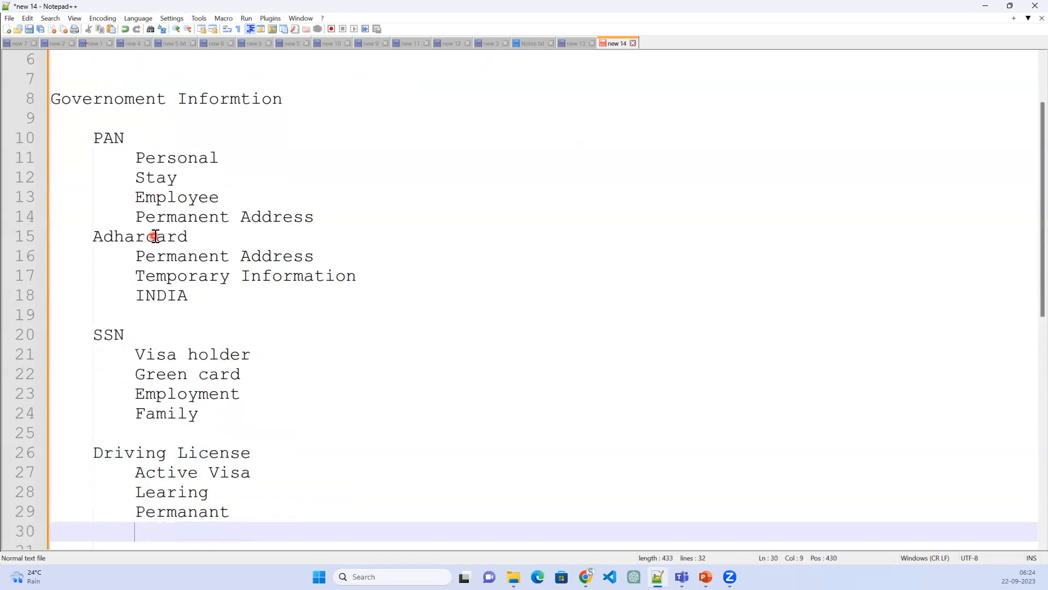
Add "How long" and "Expiry Date" as the last two Driving License sub-entries.
{"action": "type", "text": "How long"}
{"action": "key", "text": "Return"}
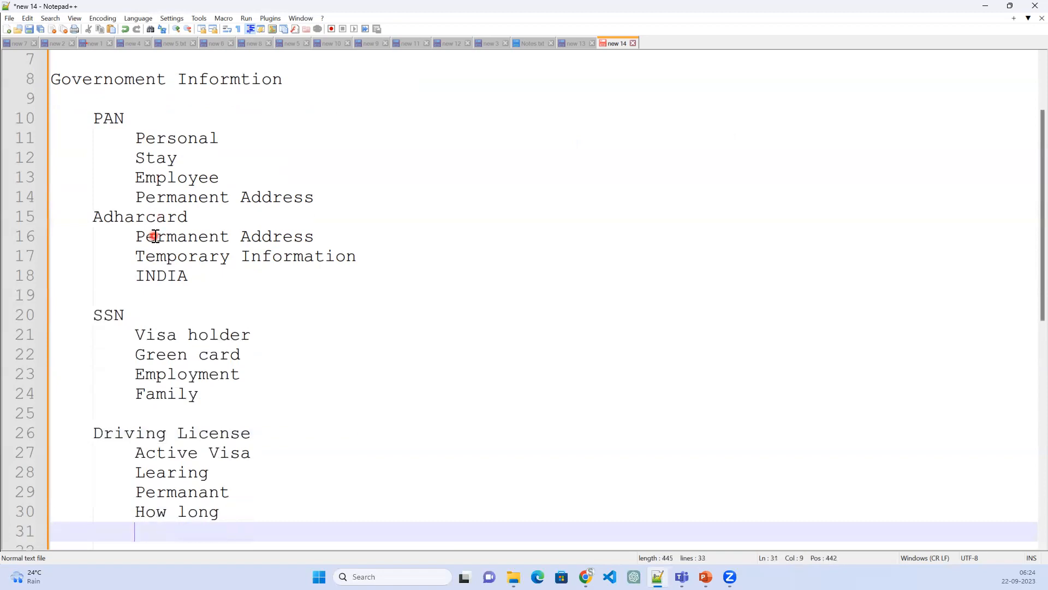
{"action": "type", "text": "Expiry Date"}
{"action": "key", "text": "Return"}
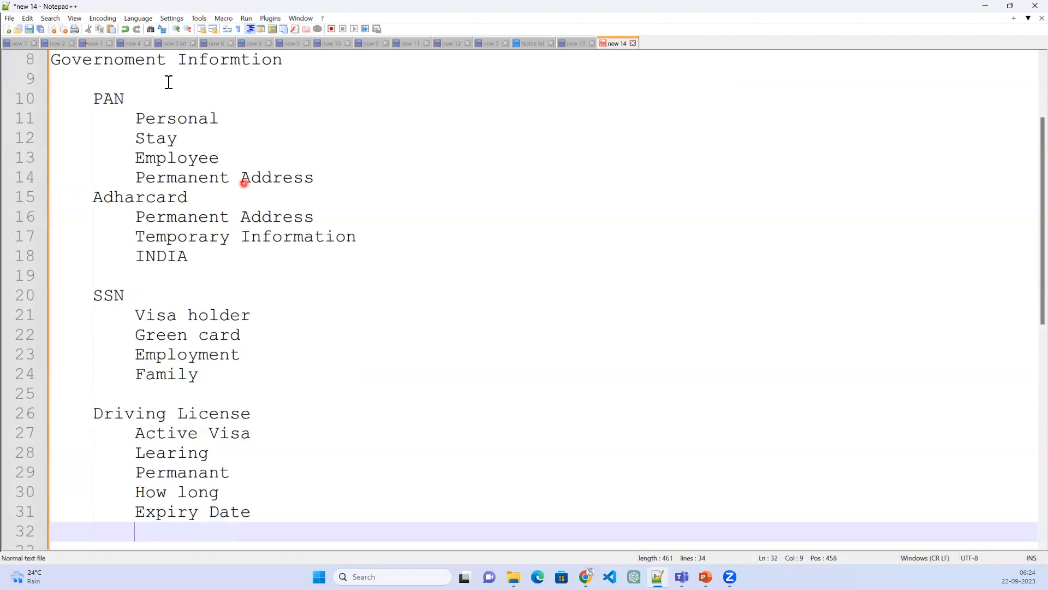
{"action": "left_click", "coordinate": [292, 59]}
{"action": "left_click", "coordinate": [24, 61]}
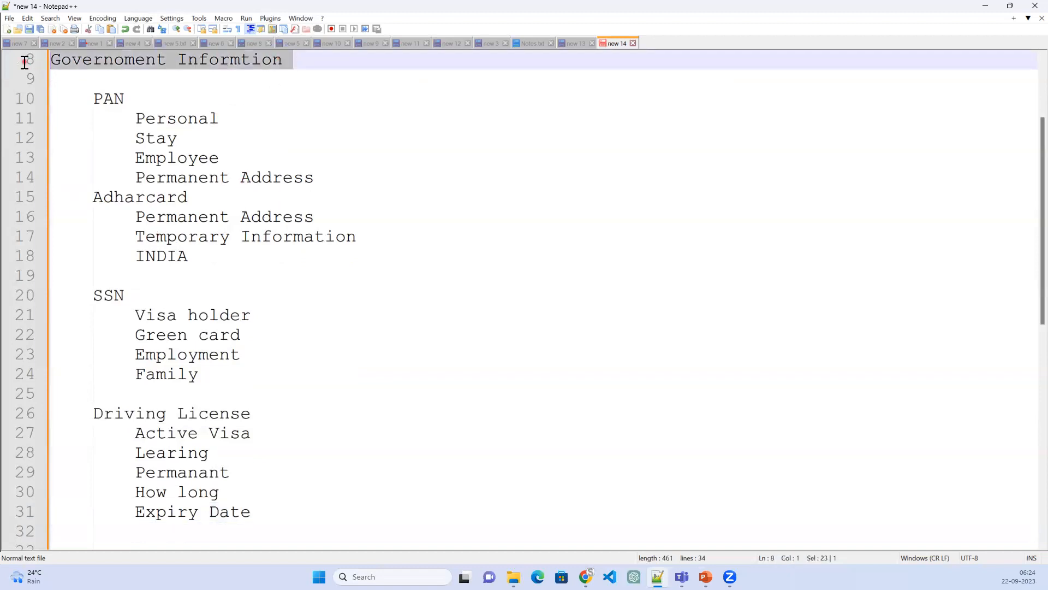
{"action": "left_click", "coordinate": [204, 88]}
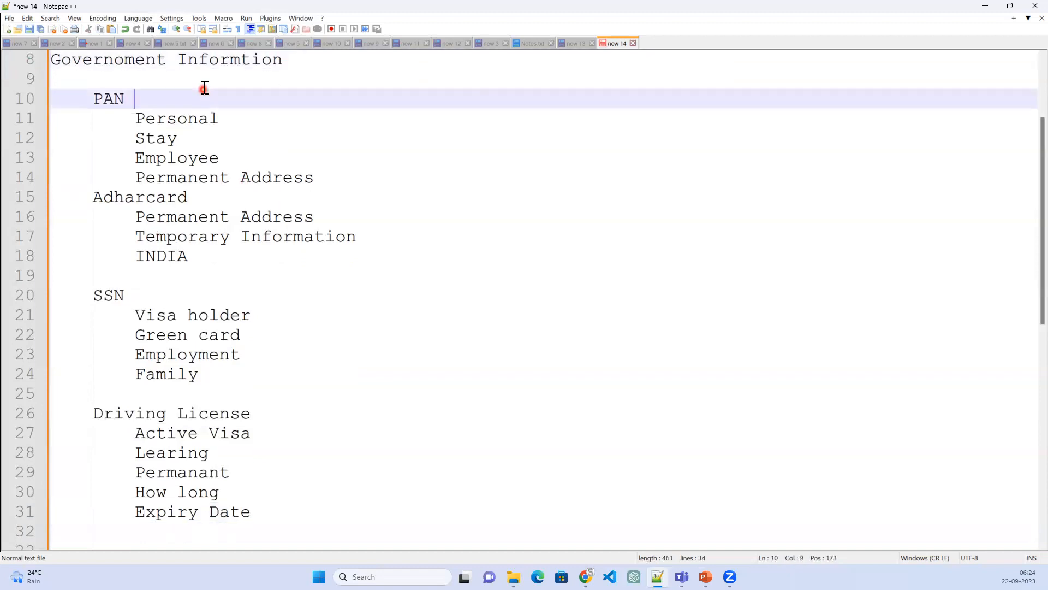
{"action": "left_click", "coordinate": [136, 68]}
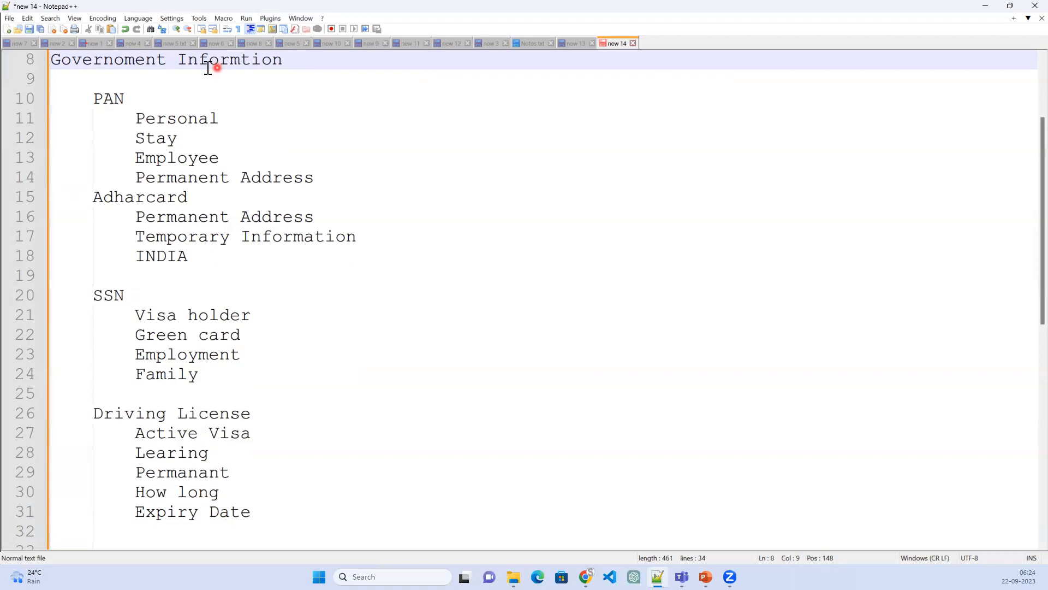
Add "Insurance" below Family under SSN, indented to match the other sub-entries.
{"action": "left_click", "coordinate": [200, 374]}
{"action": "key", "text": "Return"}
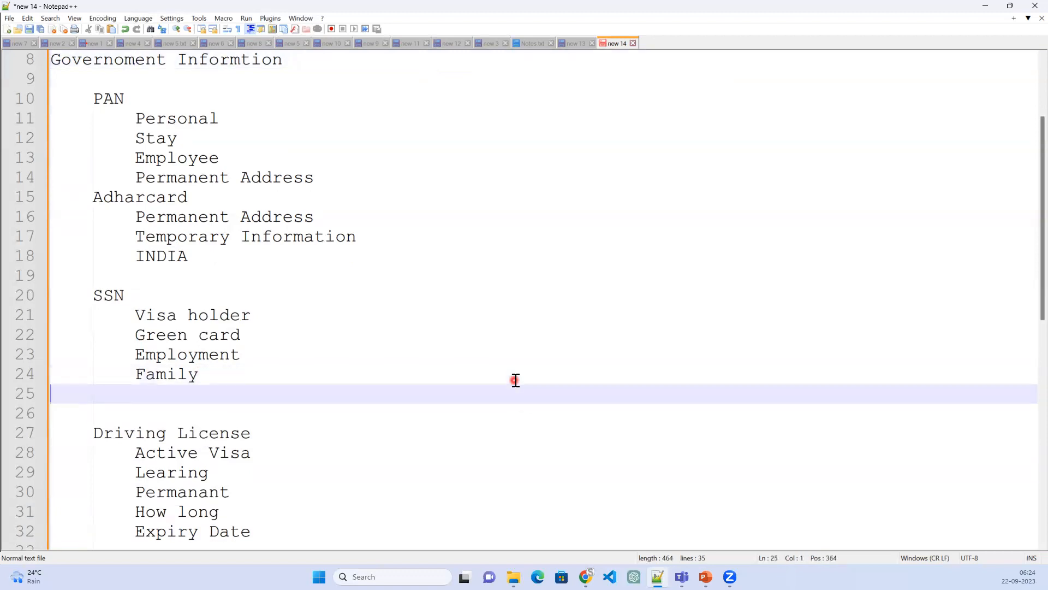
{"action": "type", "text": "Insurance"}
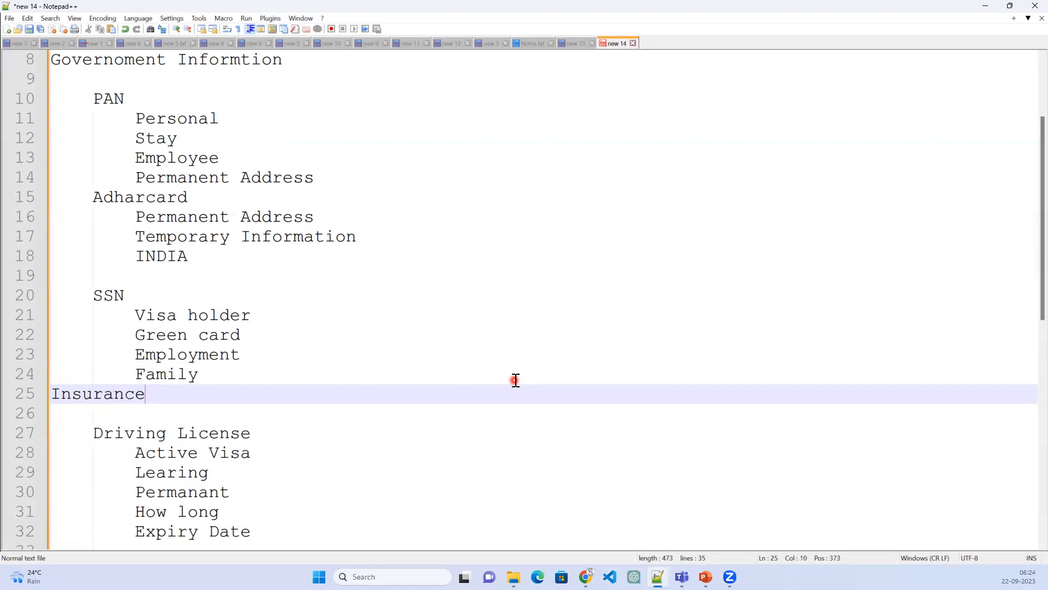
{"action": "key", "text": "Left"}
{"action": "key", "text": "Left"}
{"action": "key", "text": "Left"}
{"action": "key", "text": "Tab"}
{"action": "key", "text": "Tab"}
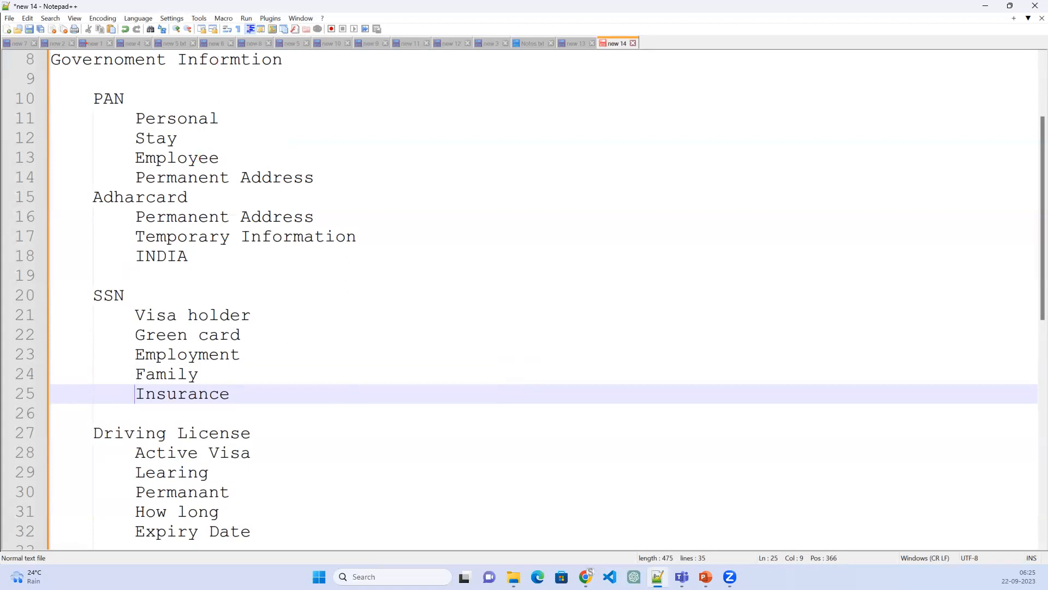
Sketch a red box labelled "PAN" beside the outline and fill it with short lines representing fields.
{"action": "mouse_move", "coordinate": [461, 109]}
{"action": "left_mouse_down"}
{"action": "mouse_move", "coordinate": [570, 377]}
{"action": "mouse_move", "coordinate": [601, 131]}
{"action": "mouse_move", "coordinate": [482, 116]}
{"action": "mouse_move", "coordinate": [491, 70]}
{"action": "mouse_move", "coordinate": [516, 100]}
{"action": "mouse_move", "coordinate": [529, 70]}
{"action": "mouse_move", "coordinate": [545, 88]}
{"action": "mouse_move", "coordinate": [546, 58]}
{"action": "left_mouse_up"}
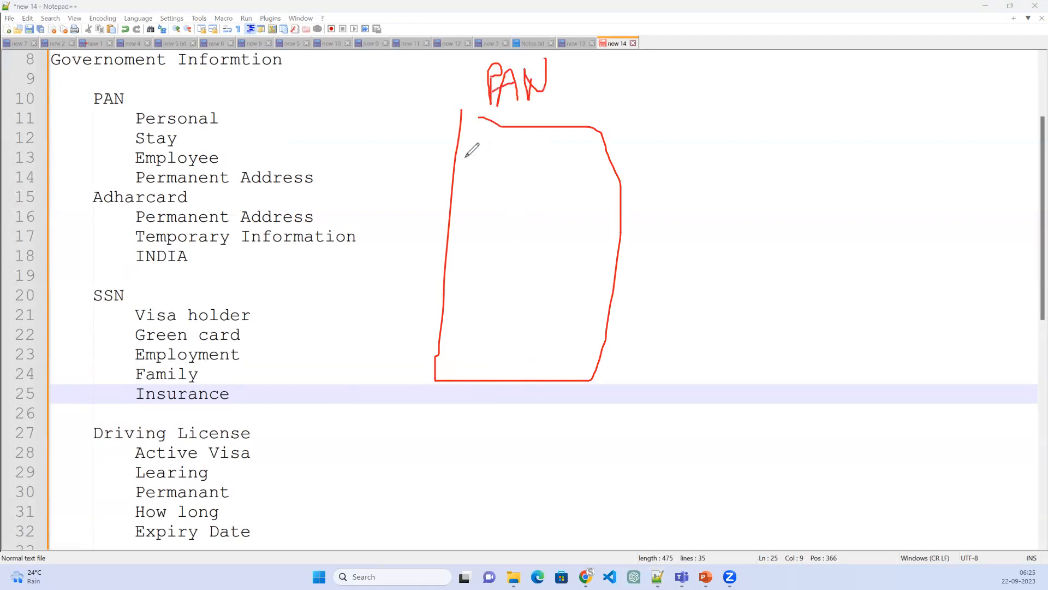
{"action": "left_click_drag", "start_coordinate": [480, 149], "coordinate": [528, 152]}
{"action": "left_click_drag", "start_coordinate": [495, 183], "coordinate": [519, 182]}
{"action": "left_click_drag", "start_coordinate": [476, 208], "coordinate": [523, 208]}
{"action": "left_click_drag", "start_coordinate": [497, 245], "coordinate": [513, 247]}
{"action": "mouse_move", "coordinate": [508, 269]}
{"action": "left_mouse_down"}
{"action": "mouse_move", "coordinate": [511, 310]}
{"action": "mouse_move", "coordinate": [497, 337]}
{"action": "left_mouse_up"}
Sketch a second red box labelled "A" beside the PAN box, with short lines representing its fields.
{"action": "mouse_move", "coordinate": [664, 127]}
{"action": "left_mouse_down"}
{"action": "mouse_move", "coordinate": [613, 368]}
{"action": "mouse_move", "coordinate": [819, 195]}
{"action": "mouse_move", "coordinate": [699, 132]}
{"action": "mouse_move", "coordinate": [756, 114]}
{"action": "mouse_move", "coordinate": [749, 98]}
{"action": "left_mouse_up"}
{"action": "mouse_move", "coordinate": [707, 186]}
{"action": "left_mouse_down"}
{"action": "mouse_move", "coordinate": [743, 186]}
{"action": "mouse_move", "coordinate": [767, 206]}
{"action": "left_mouse_up"}
{"action": "left_click_drag", "start_coordinate": [724, 232], "coordinate": [753, 232]}
{"action": "left_click_drag", "start_coordinate": [696, 267], "coordinate": [719, 265]}
{"action": "left_click_drag", "start_coordinate": [664, 290], "coordinate": [695, 293]}
{"action": "mouse_move", "coordinate": [648, 319]}
{"action": "left_mouse_down"}
{"action": "mouse_move", "coordinate": [686, 327]}
{"action": "mouse_move", "coordinate": [688, 356]}
{"action": "left_mouse_up"}
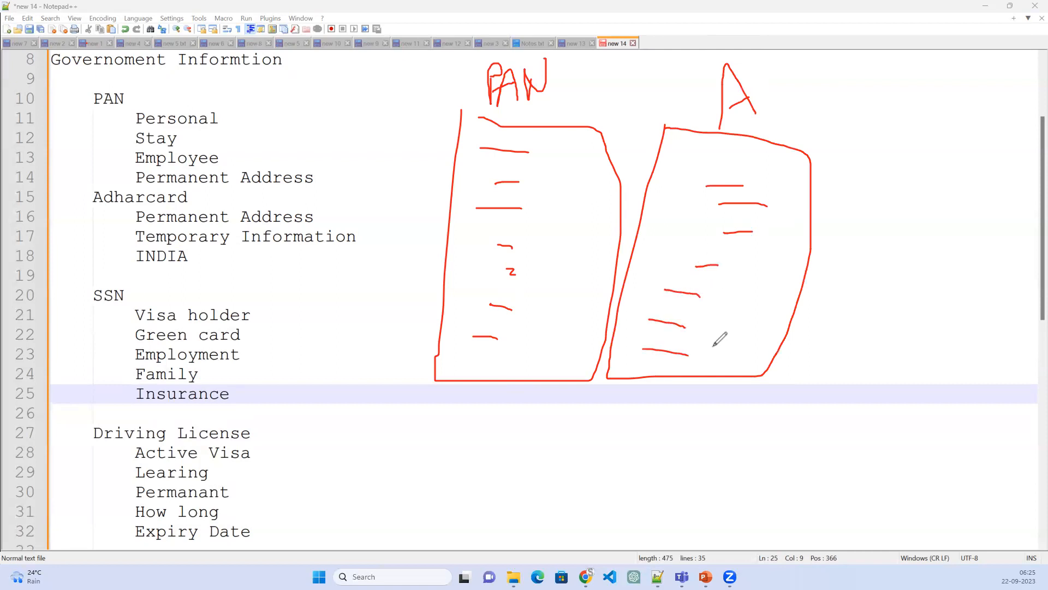
Sketch a third red box labelled "SSN" beside the A box, with short lines representing its fields.
{"action": "mouse_move", "coordinate": [885, 141]}
{"action": "left_mouse_down"}
{"action": "mouse_move", "coordinate": [828, 352]}
{"action": "mouse_move", "coordinate": [962, 297]}
{"action": "mouse_move", "coordinate": [885, 153]}
{"action": "left_mouse_up"}
{"action": "mouse_move", "coordinate": [919, 72]}
{"action": "left_mouse_down"}
{"action": "mouse_move", "coordinate": [920, 105]}
{"action": "mouse_move", "coordinate": [883, 122]}
{"action": "left_mouse_up"}
{"action": "mouse_move", "coordinate": [962, 79]}
{"action": "left_mouse_down"}
{"action": "mouse_move", "coordinate": [934, 135]}
{"action": "mouse_move", "coordinate": [983, 101]}
{"action": "mouse_move", "coordinate": [1019, 93]}
{"action": "left_mouse_up"}
{"action": "left_click_drag", "start_coordinate": [885, 187], "coordinate": [929, 191]}
{"action": "mouse_move", "coordinate": [891, 223]}
{"action": "left_mouse_down"}
{"action": "mouse_move", "coordinate": [938, 225]}
{"action": "mouse_move", "coordinate": [927, 249]}
{"action": "left_mouse_up"}
{"action": "left_click", "coordinate": [874, 274]}
{"action": "left_click_drag", "start_coordinate": [855, 314], "coordinate": [898, 314]}
Draw separating strokes between the three boxes and curves linking each box to the "Governoment Informtion" heading.
{"action": "left_click_drag", "start_coordinate": [598, 119], "coordinate": [636, 64]}
{"action": "left_click_drag", "start_coordinate": [786, 60], "coordinate": [773, 107]}
{"action": "left_click_drag", "start_coordinate": [834, 24], "coordinate": [761, 554]}
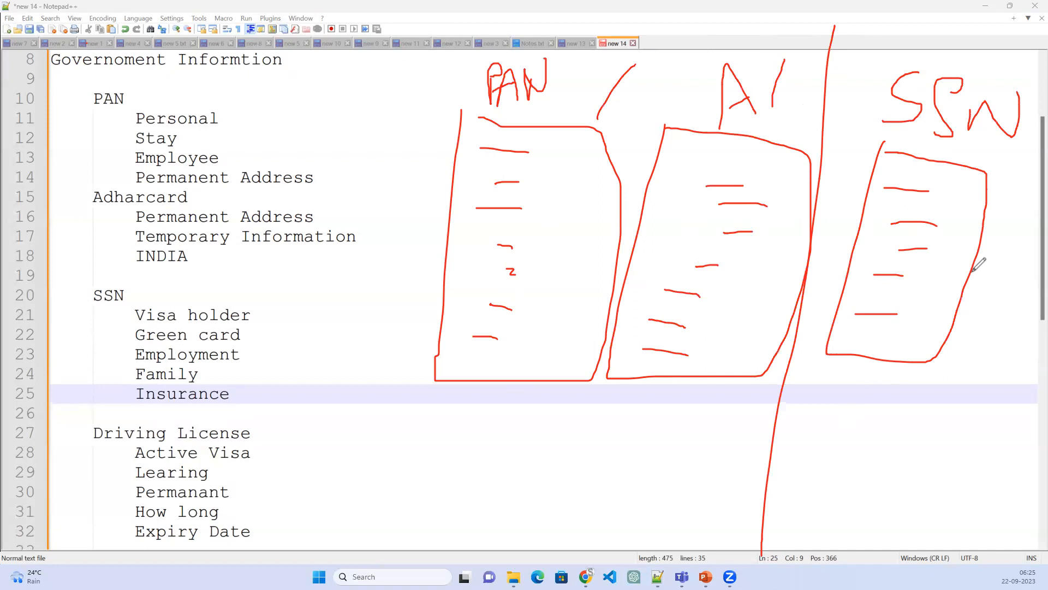
{"action": "mouse_move", "coordinate": [928, 303]}
{"action": "left_mouse_down"}
{"action": "mouse_move", "coordinate": [819, 502]}
{"action": "mouse_move", "coordinate": [449, 350]}
{"action": "mouse_move", "coordinate": [325, 57]}
{"action": "mouse_move", "coordinate": [254, 61]}
{"action": "left_mouse_up"}
{"action": "mouse_move", "coordinate": [692, 358]}
{"action": "left_mouse_down"}
{"action": "mouse_move", "coordinate": [223, 75]}
{"action": "mouse_move", "coordinate": [216, 53]}
{"action": "left_mouse_up"}
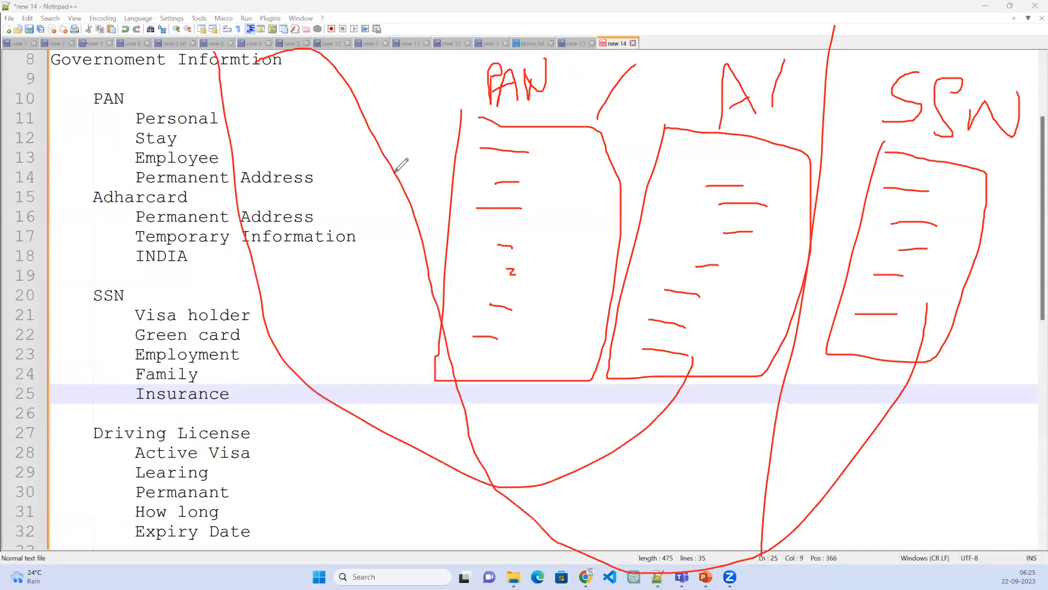
{"action": "mouse_move", "coordinate": [532, 350]}
{"action": "left_mouse_down"}
{"action": "mouse_move", "coordinate": [264, 79]}
{"action": "mouse_move", "coordinate": [224, 63]}
{"action": "left_mouse_up"}
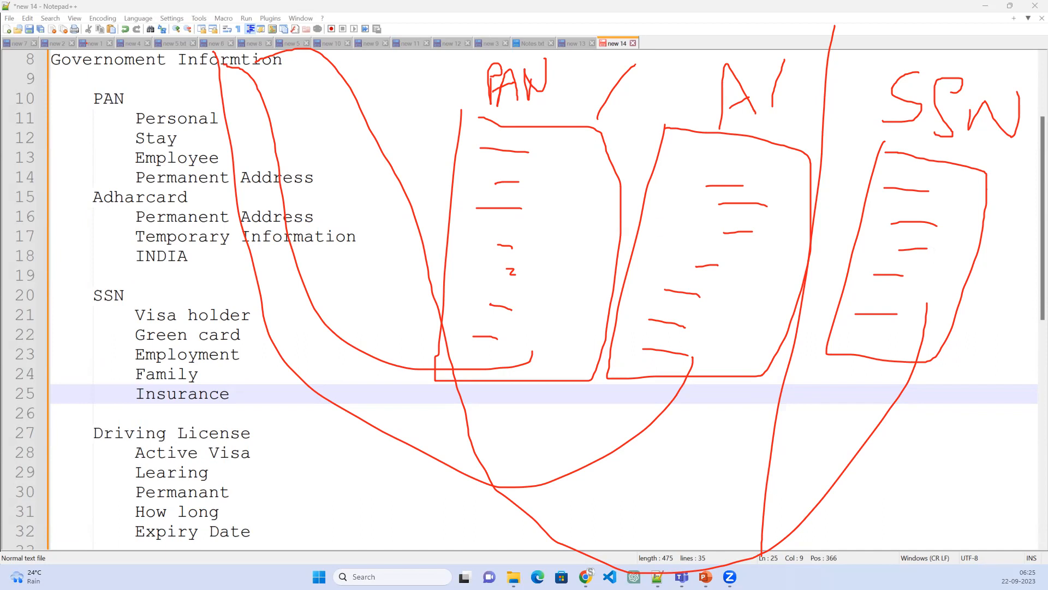
Clear the red annotations, minimize the text note and switch to Chrome.
{"action": "key", "text": "Escape"}
{"action": "left_click", "coordinate": [985, 6]}
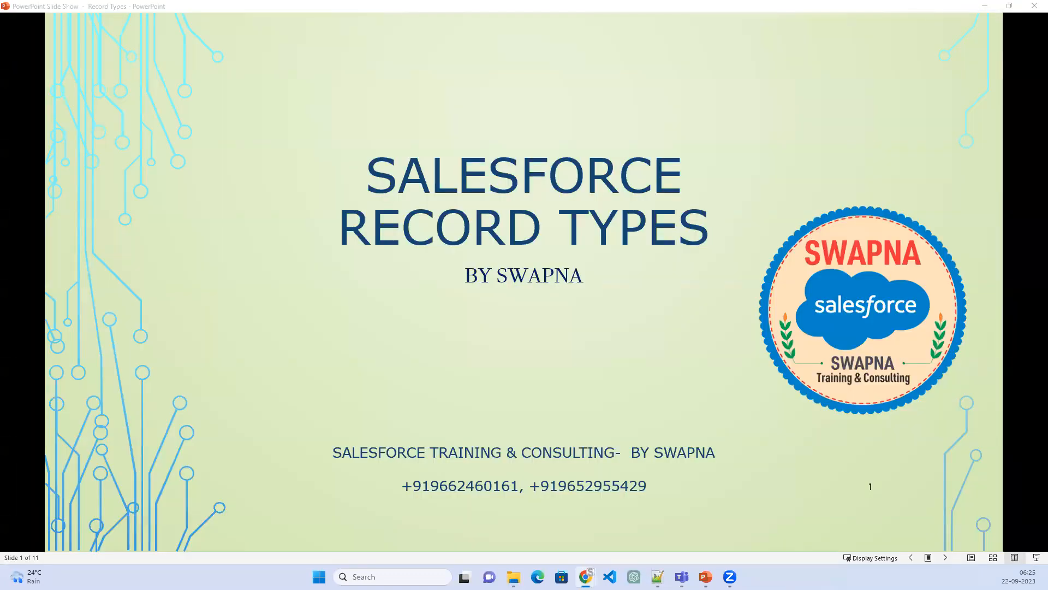
{"action": "left_click", "coordinate": [586, 576]}
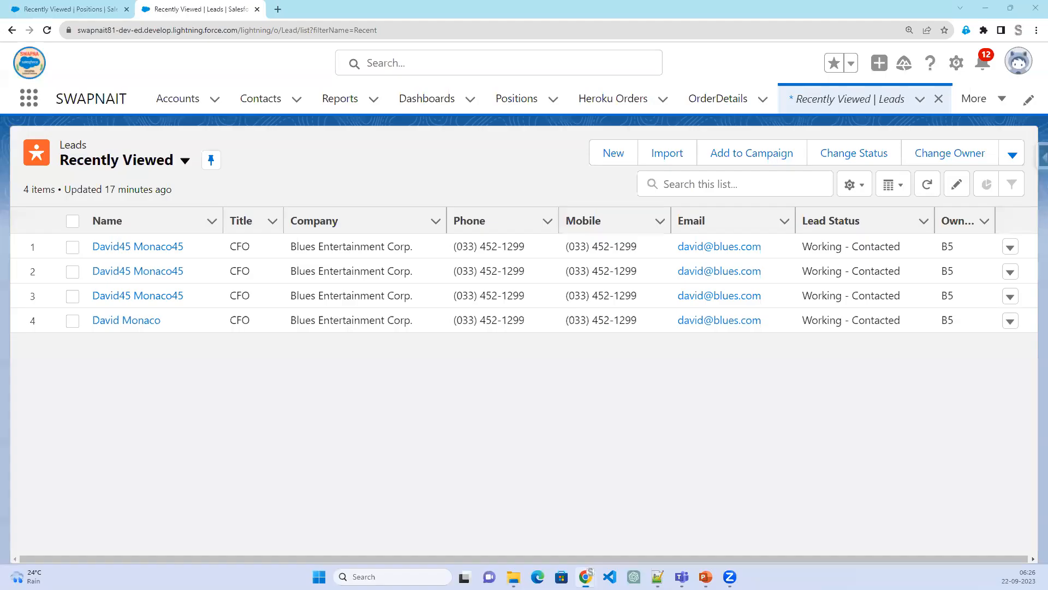
Search google.com for "icici bank" in a new browser tab and open the bank's official site result in another tab.
{"action": "left_click", "coordinate": [279, 9]}
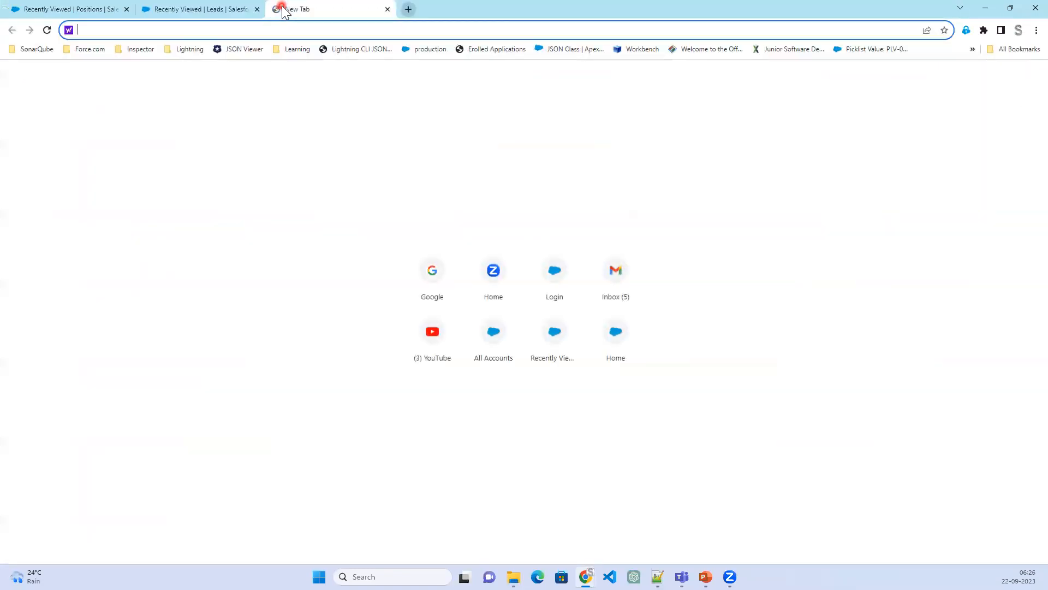
{"action": "type", "text": "google.com"}
{"action": "key", "text": "Return"}
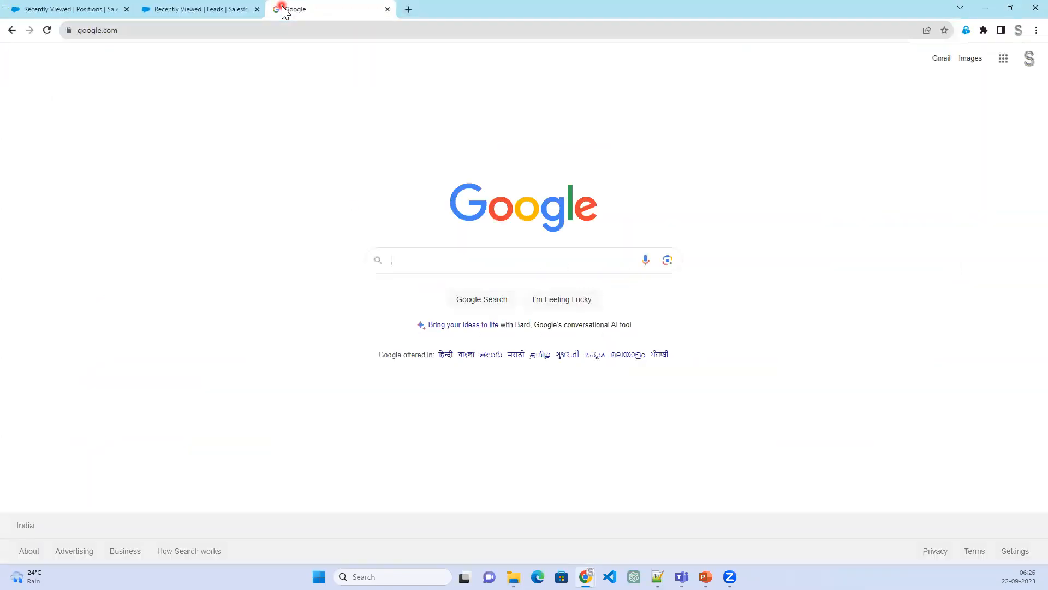
{"action": "type", "text": "icici bank"}
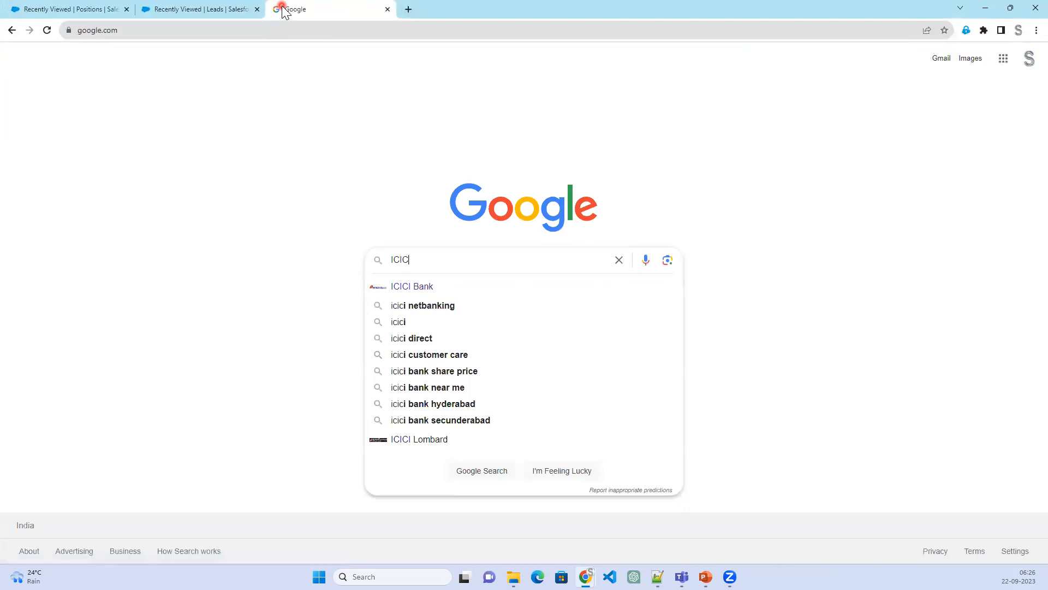
{"action": "key", "text": "Return"}
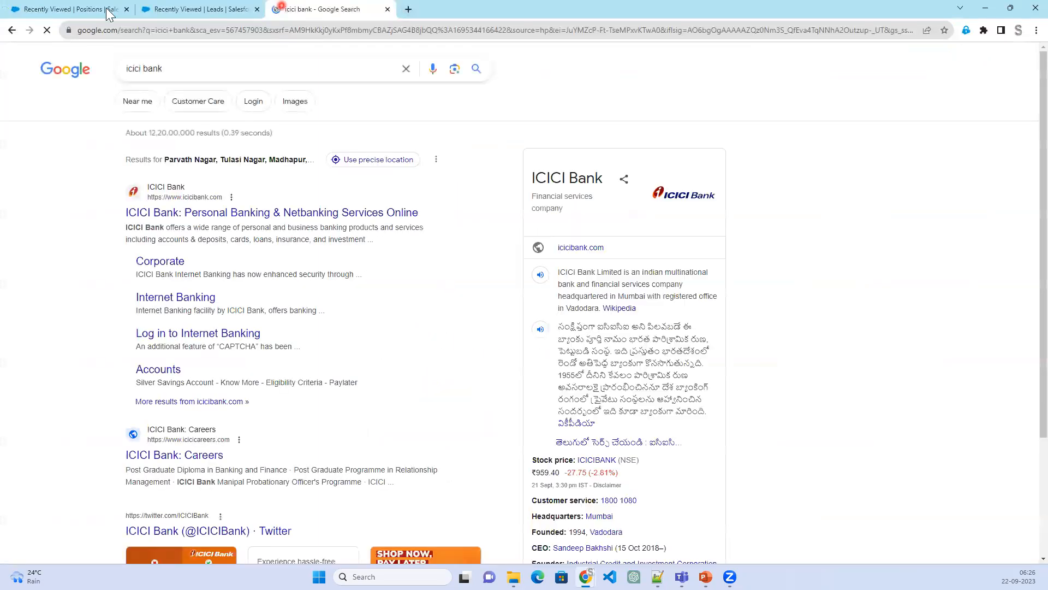
{"action": "right_click", "coordinate": [288, 219]}
{"action": "left_click", "coordinate": [296, 225]}
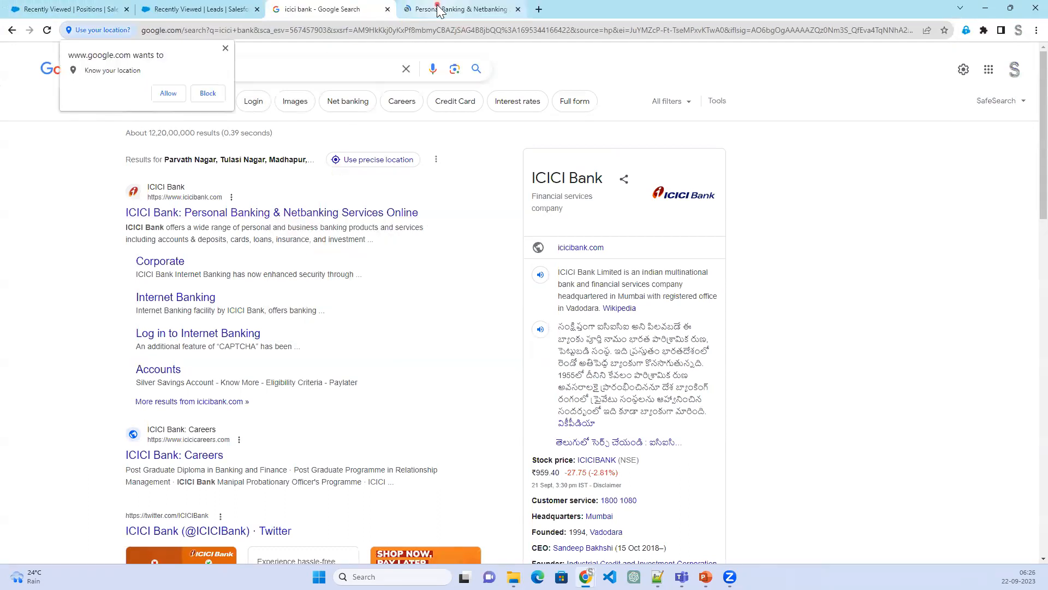
Switch to the ICICI Bank site and open the internet banking login page for personal customers.
{"action": "left_click", "coordinate": [431, 10]}
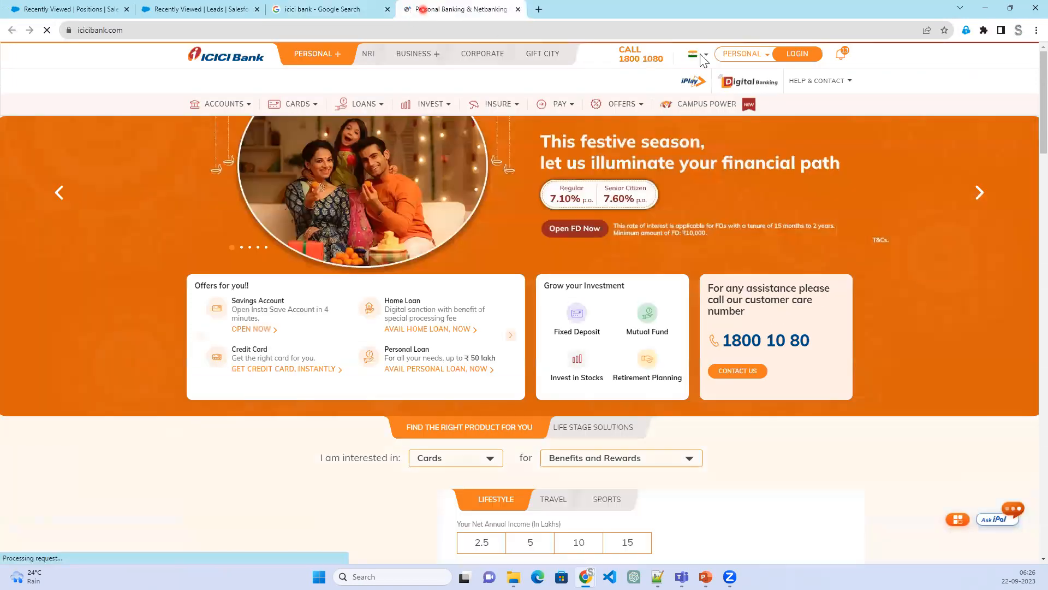
{"action": "left_click", "coordinate": [746, 54]}
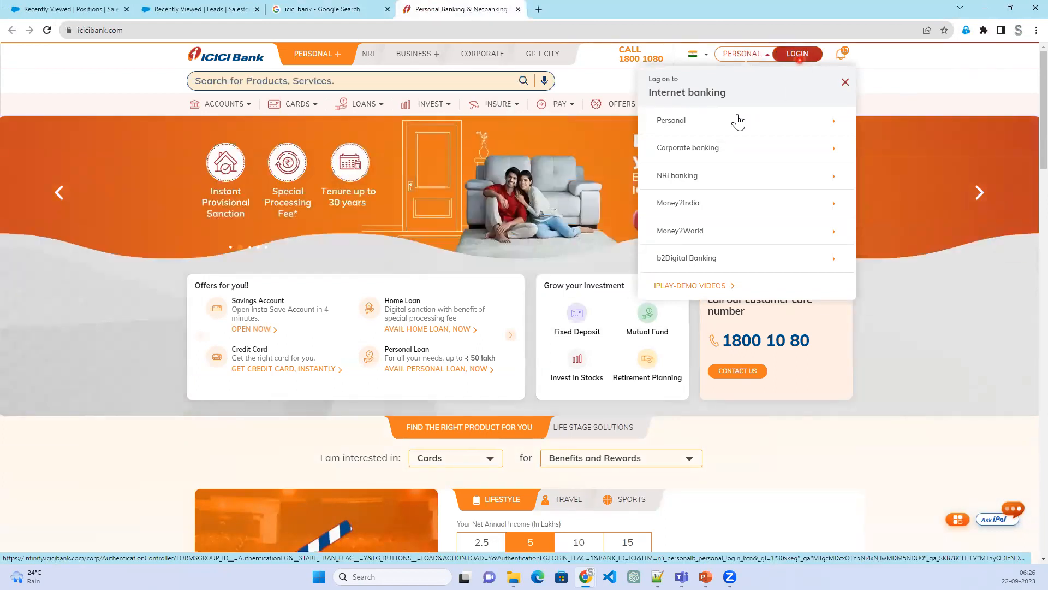
{"action": "left_click", "coordinate": [796, 57]}
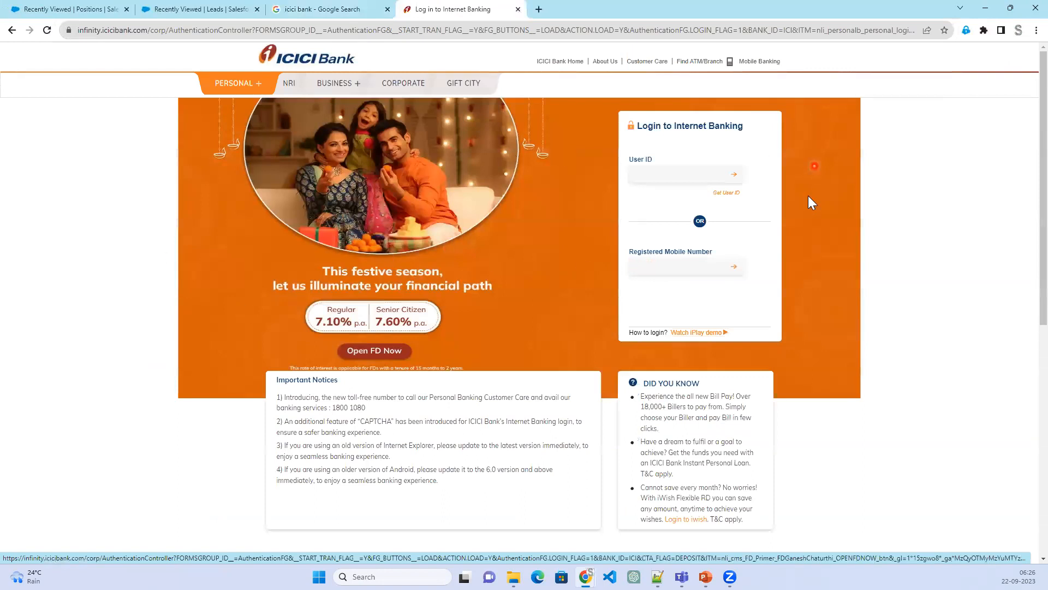
Return to the bank's home page, choose NRI banking as the login type and open its login page.
{"action": "left_click", "coordinate": [12, 30]}
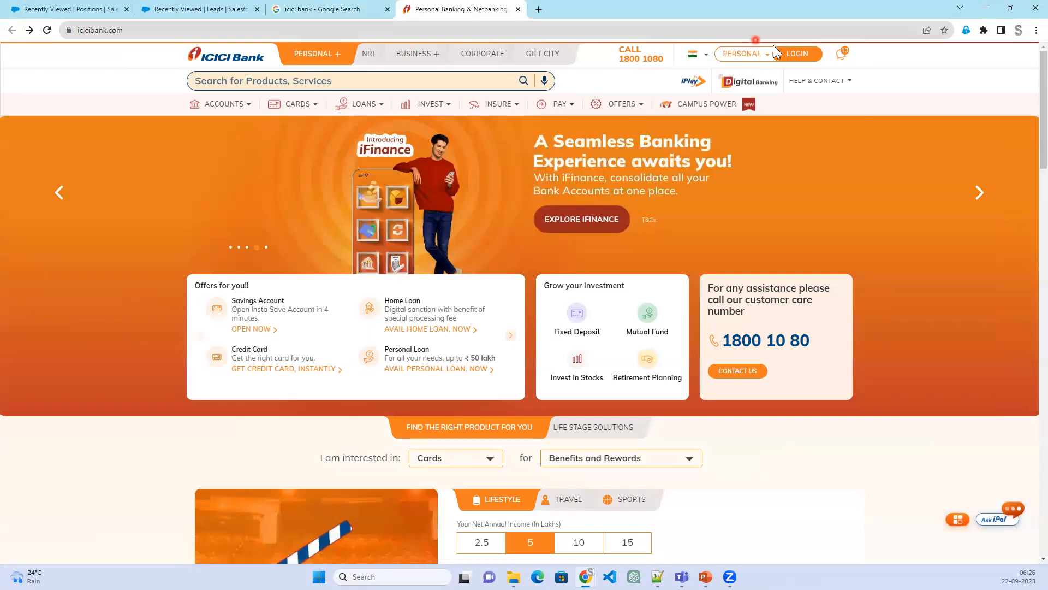
{"action": "left_click", "coordinate": [760, 53]}
{"action": "left_click", "coordinate": [740, 272]}
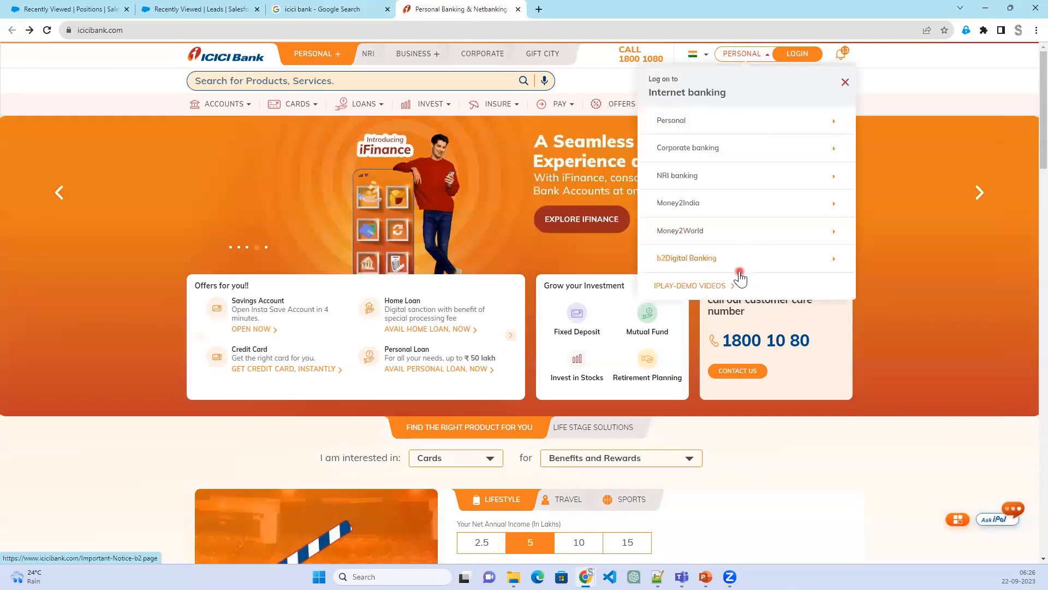
{"action": "scroll", "coordinate": [740, 271], "scroll_direction": "down", "scroll_amount": 1}
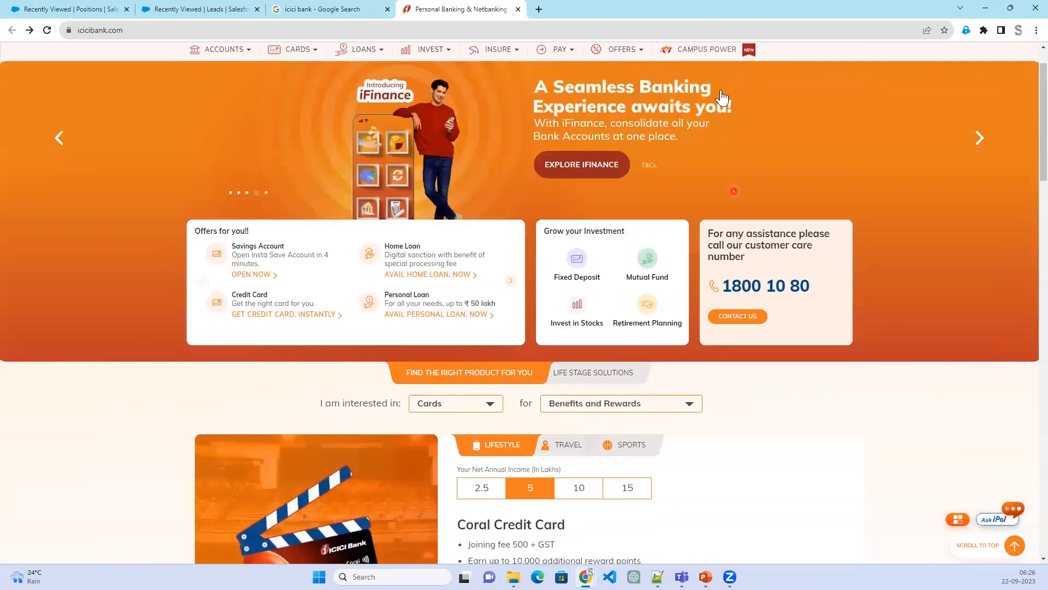
{"action": "scroll", "coordinate": [721, 90], "scroll_direction": "up", "scroll_amount": 1}
{"action": "left_click", "coordinate": [760, 53]}
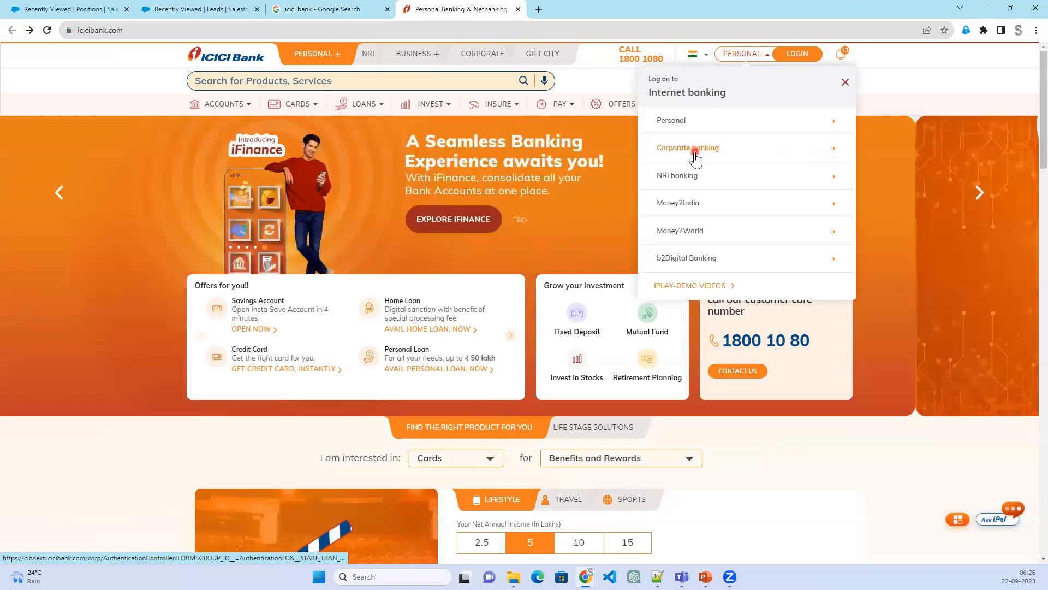
{"action": "left_click", "coordinate": [687, 175]}
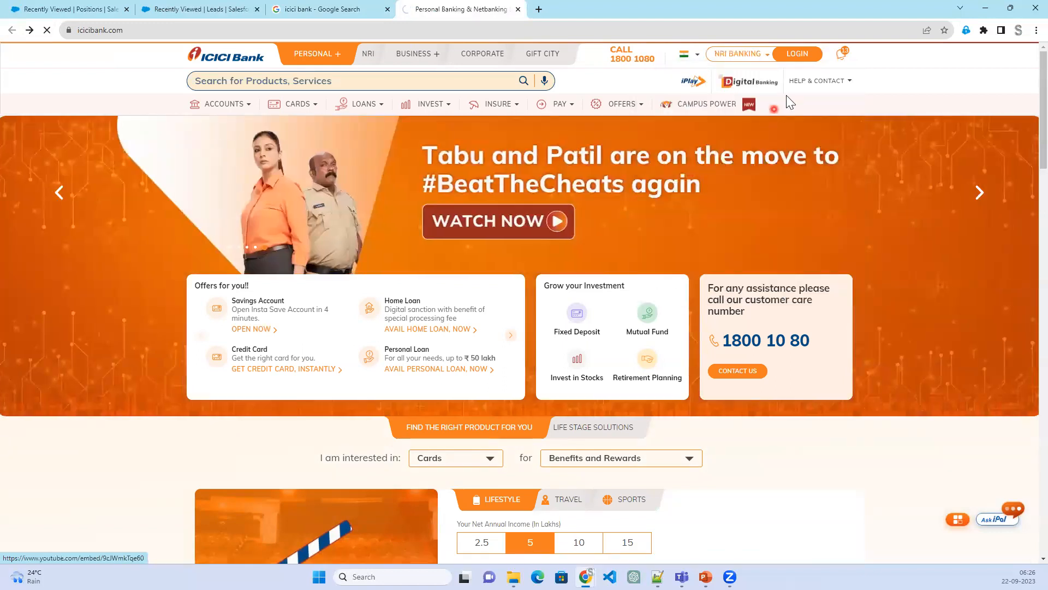
{"action": "left_click", "coordinate": [799, 56]}
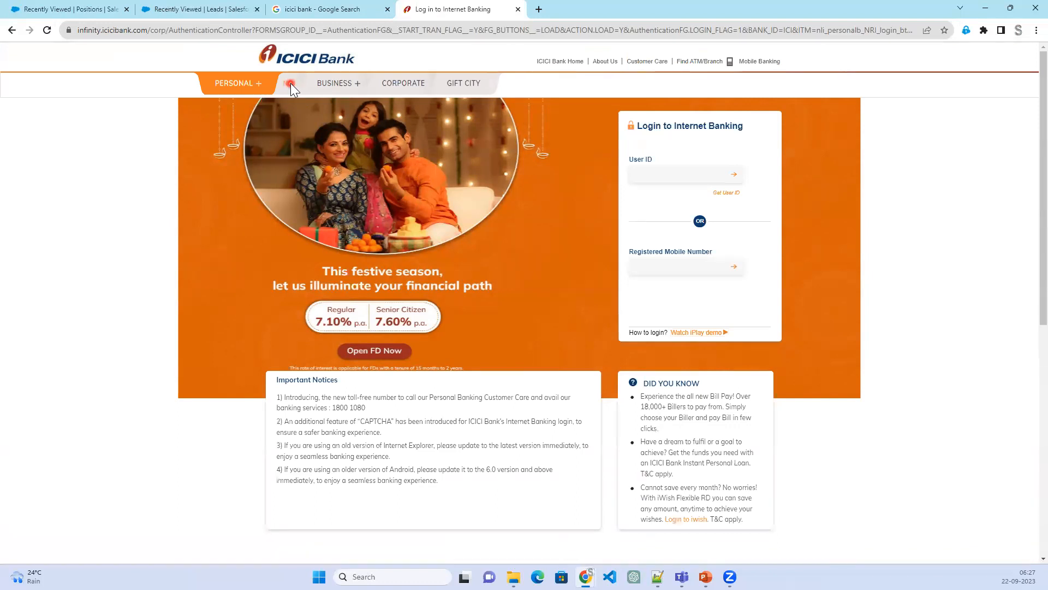
Open the bank's NRI section in a separate tab and go to its internet banking login page.
{"action": "left_click", "coordinate": [351, 96]}
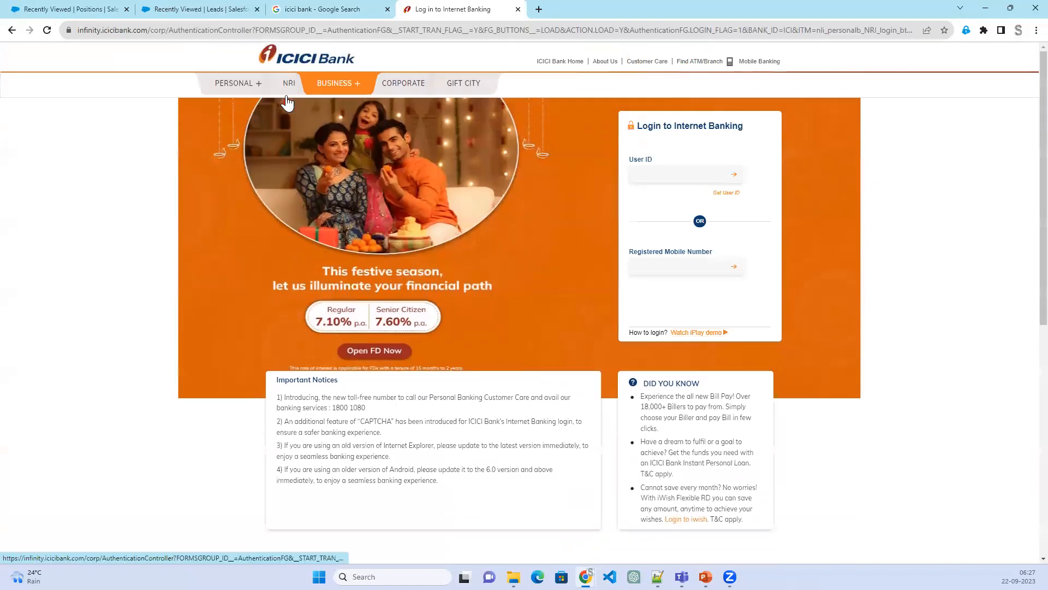
{"action": "left_click", "coordinate": [288, 84]}
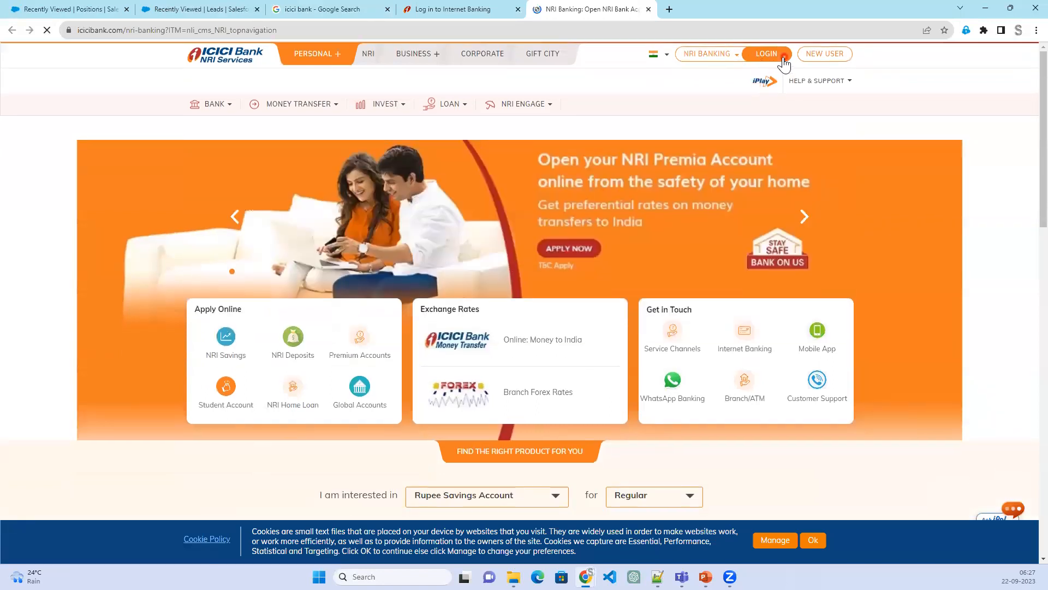
{"action": "left_click", "coordinate": [783, 57]}
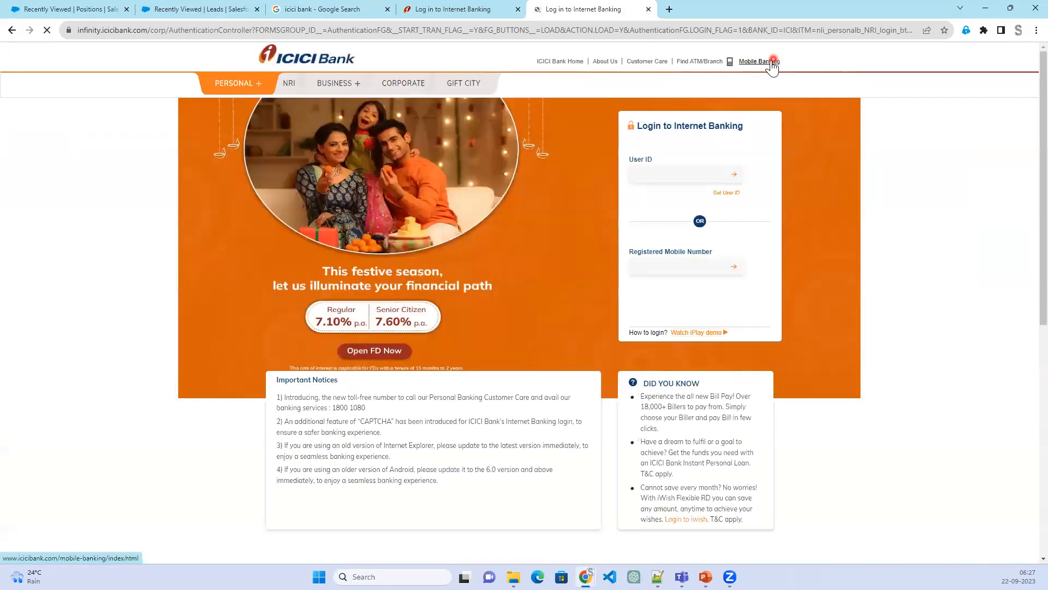
Open the bank's Corporate section and go to the Corporate banking login page.
{"action": "left_click", "coordinate": [407, 85]}
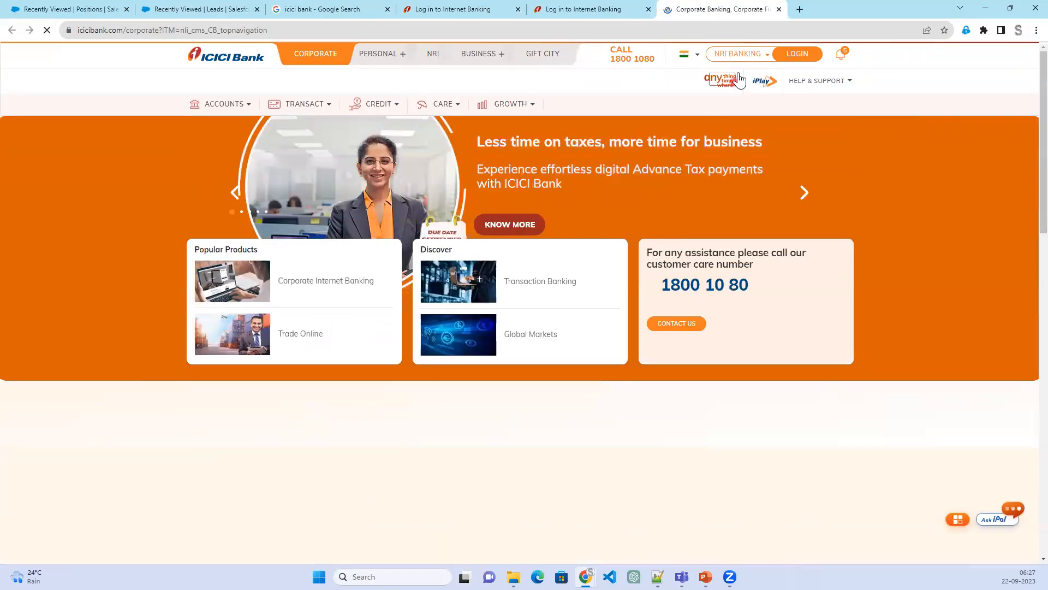
{"action": "left_click", "coordinate": [765, 55]}
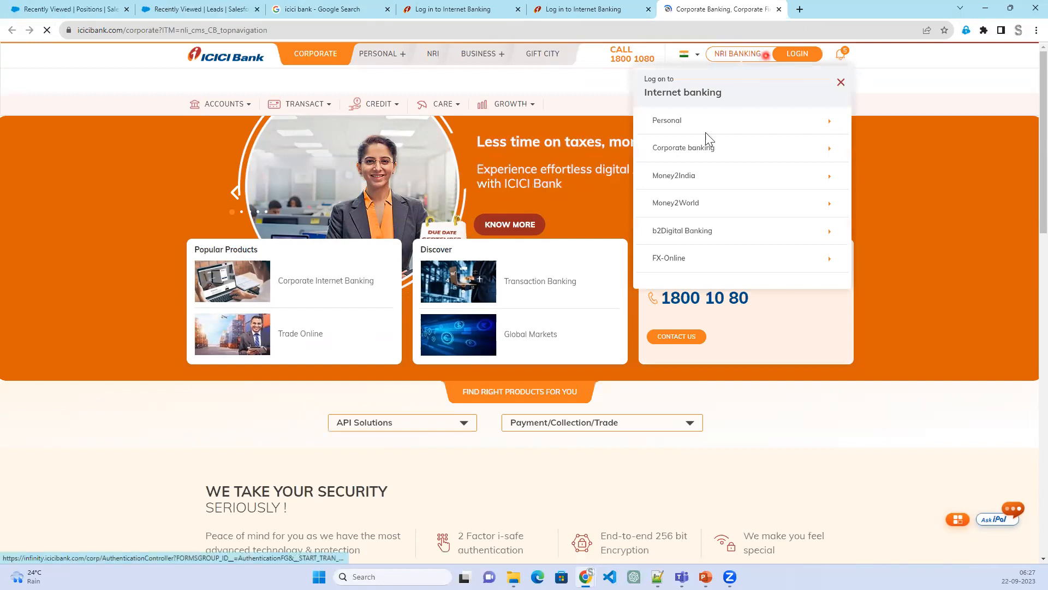
{"action": "left_click", "coordinate": [683, 148]}
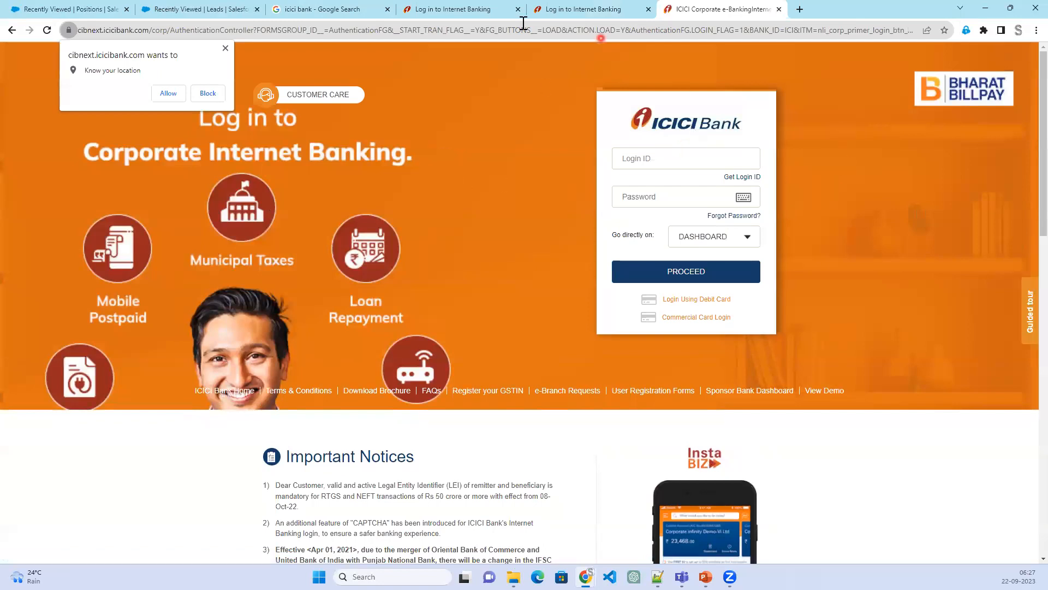
Compare the login fields of the Internet Banking page with those of the Corporate Internet Banking page.
{"action": "left_click", "coordinate": [473, 11]}
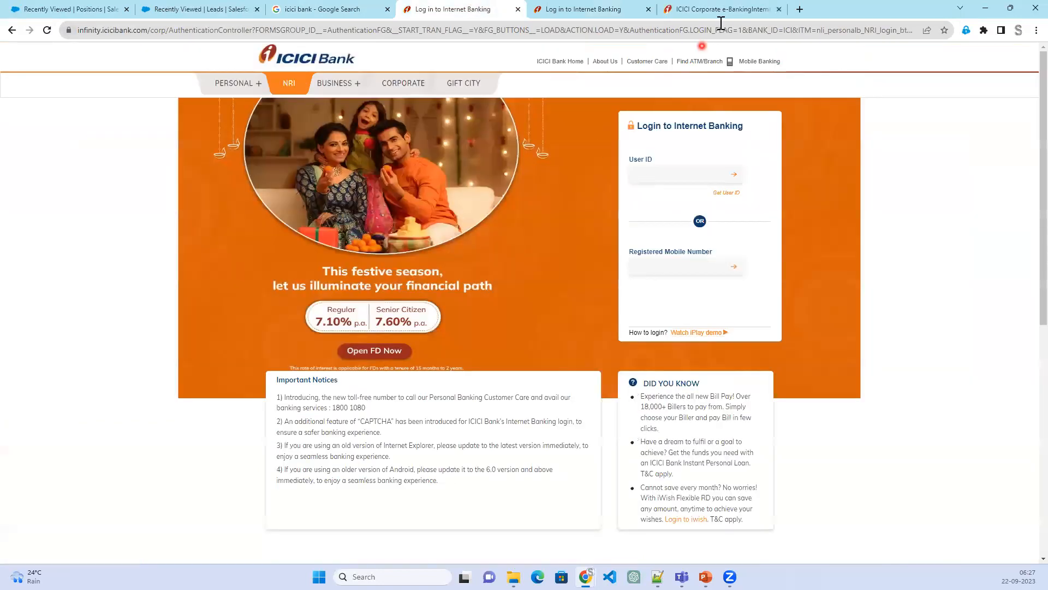
{"action": "left_click", "coordinate": [704, 12]}
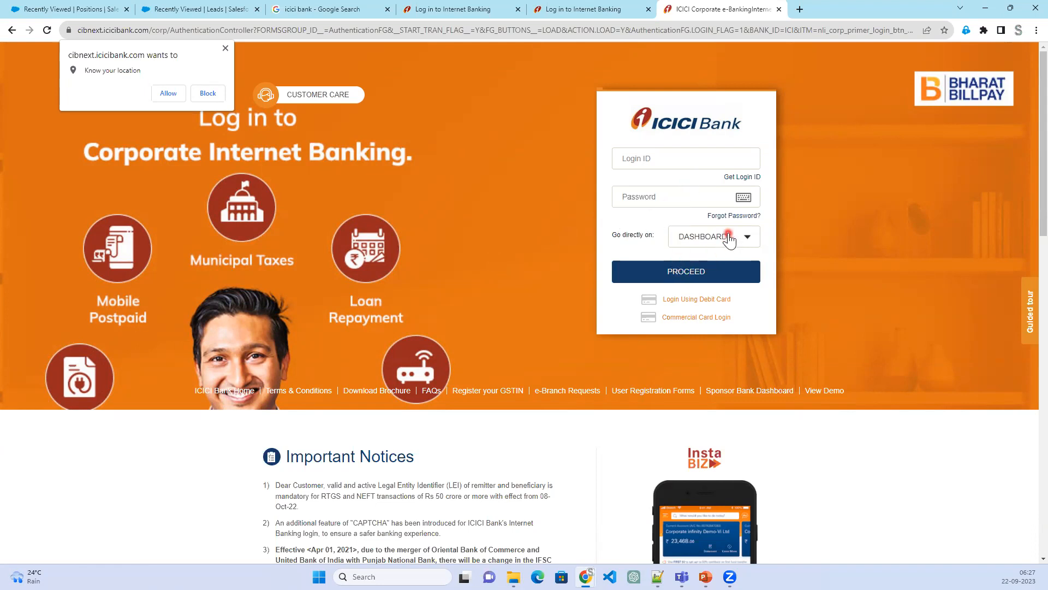
{"action": "left_click", "coordinate": [481, 12]}
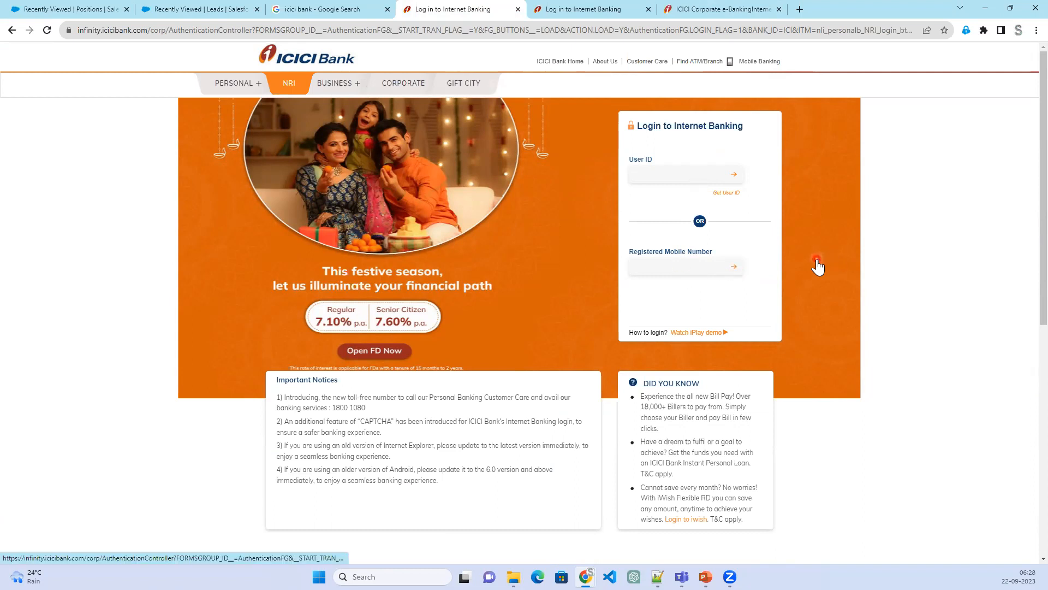
{"action": "left_click", "coordinate": [707, 14]}
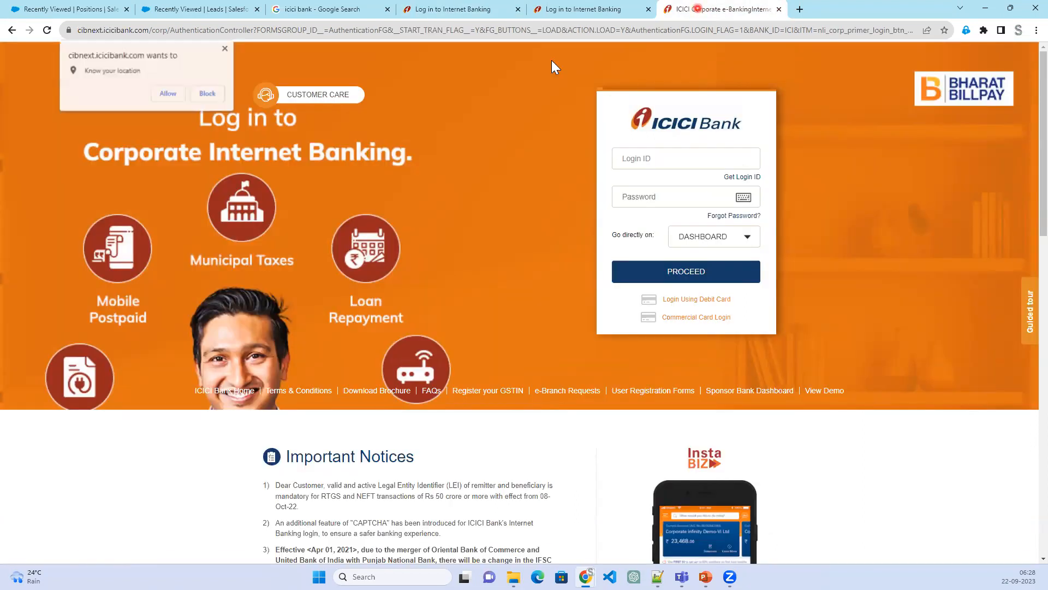
{"action": "left_click", "coordinate": [498, 9]}
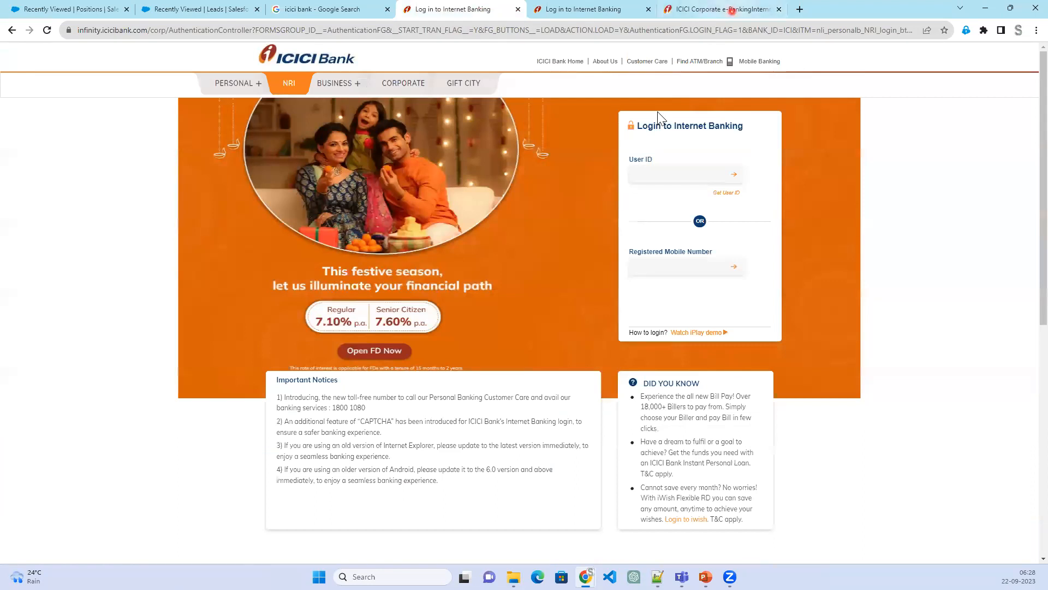
{"action": "left_click", "coordinate": [731, 12]}
{"action": "left_click", "coordinate": [461, 7]}
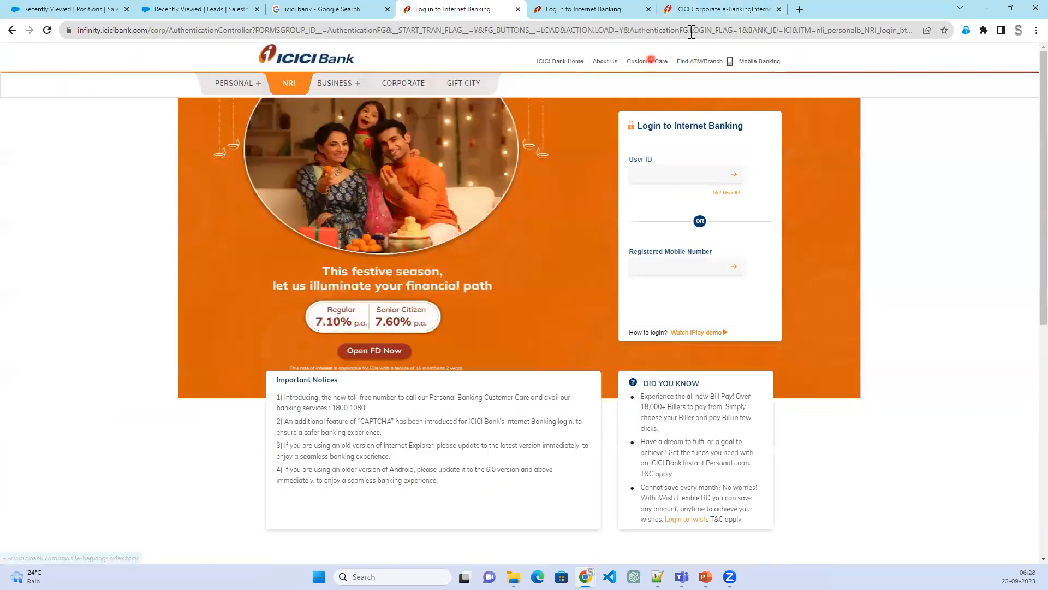
{"action": "left_click", "coordinate": [726, 12]}
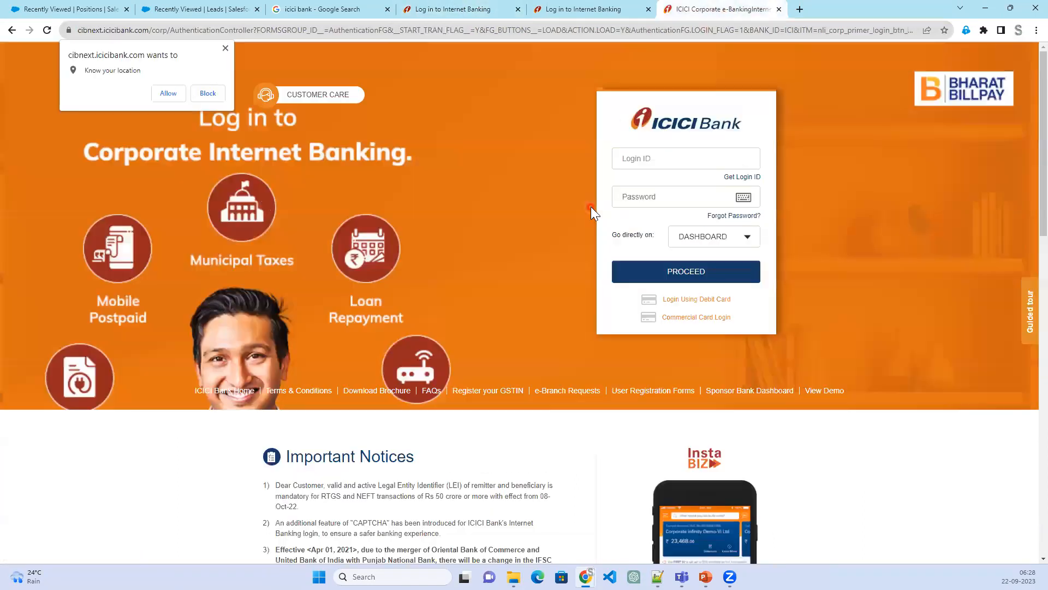
{"action": "left_click", "coordinate": [484, 9]}
{"action": "left_click", "coordinate": [721, 9]}
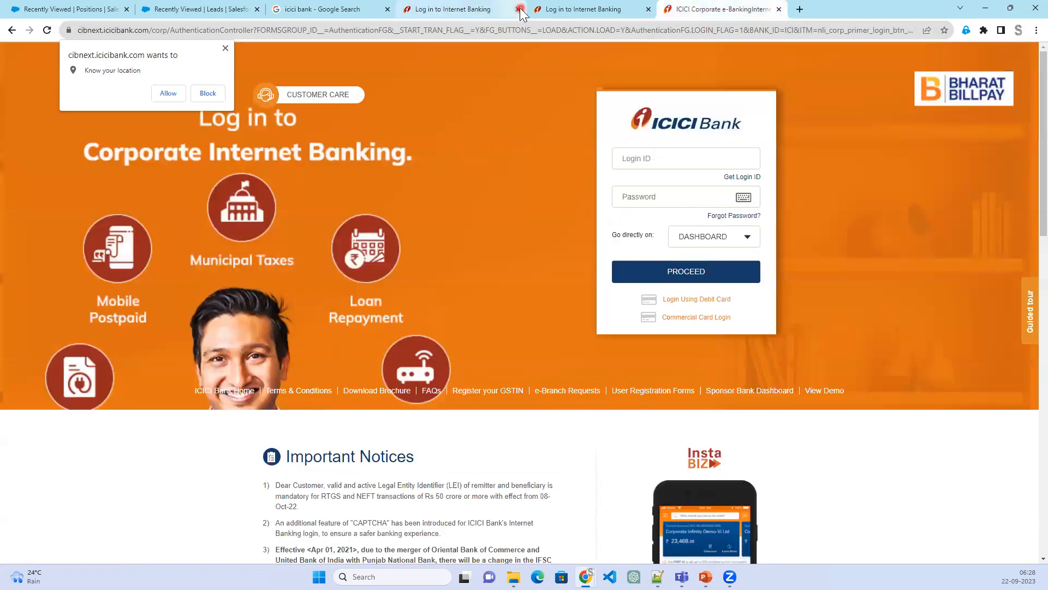
Close all ICICI Bank login tabs and the Google search tab, leaving only the Salesforce tabs open.
{"action": "left_click", "coordinate": [518, 10]}
{"action": "left_click", "coordinate": [518, 9]}
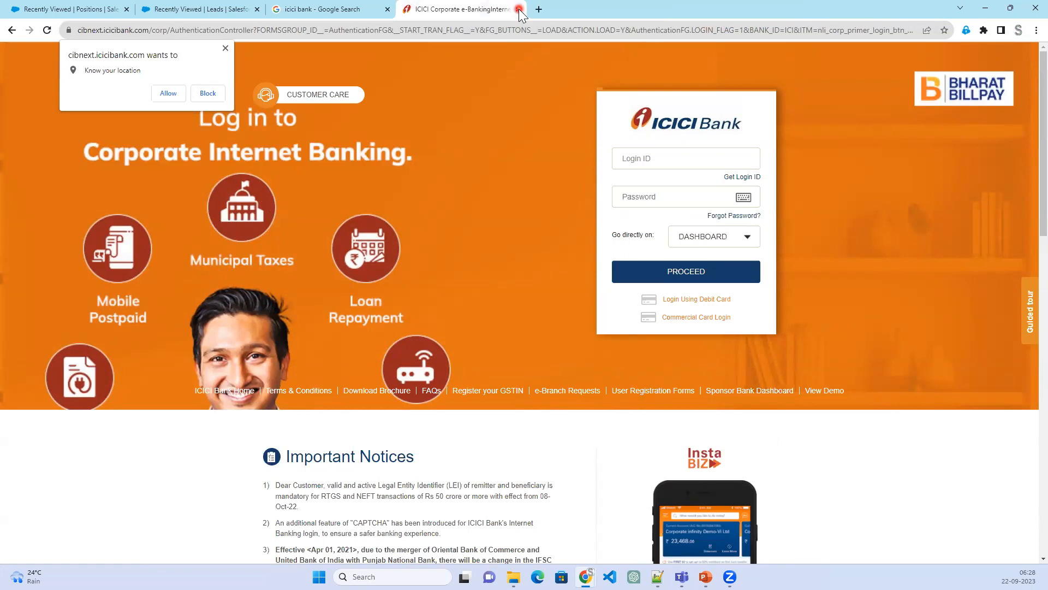
{"action": "left_click", "coordinate": [518, 9]}
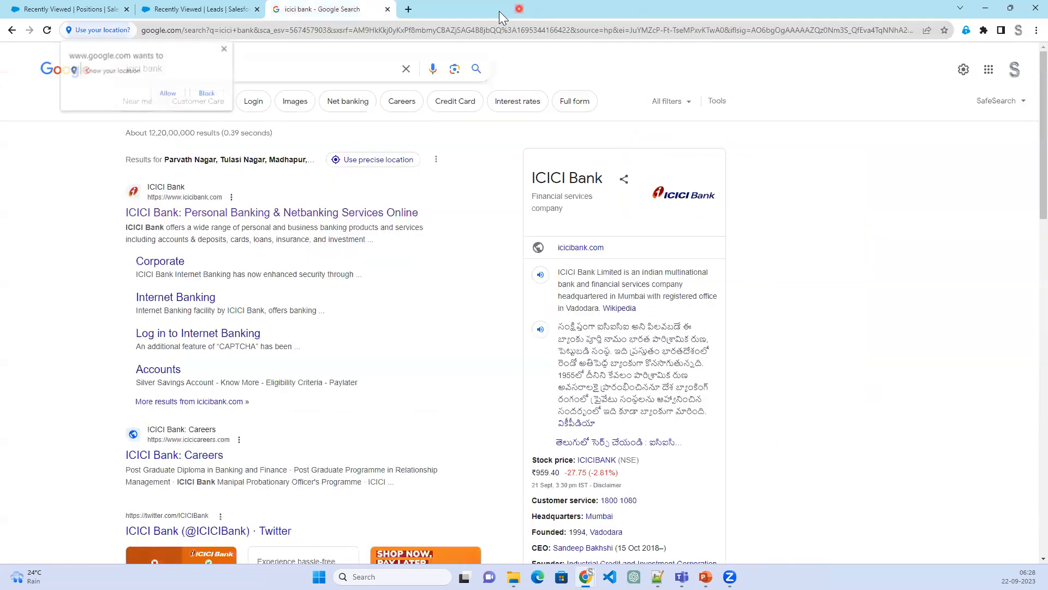
{"action": "left_click", "coordinate": [388, 10]}
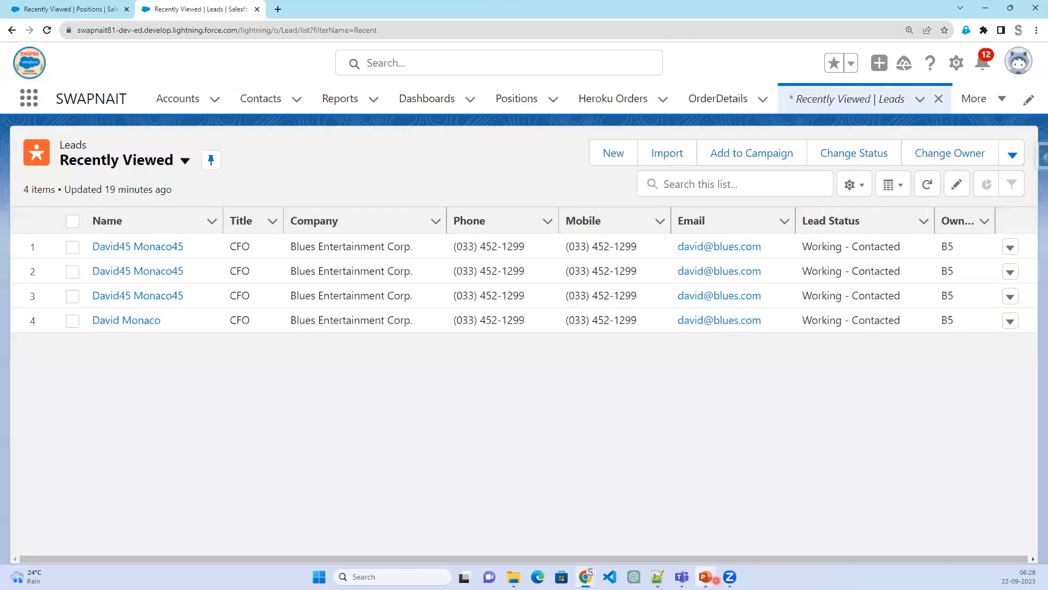
Switch to the Record Types slide show in PowerPoint and advance to the bullet on page layout and picklist values.
{"action": "mouse_move", "coordinate": [707, 577]}
{"action": "left_click", "coordinate": [748, 520]}
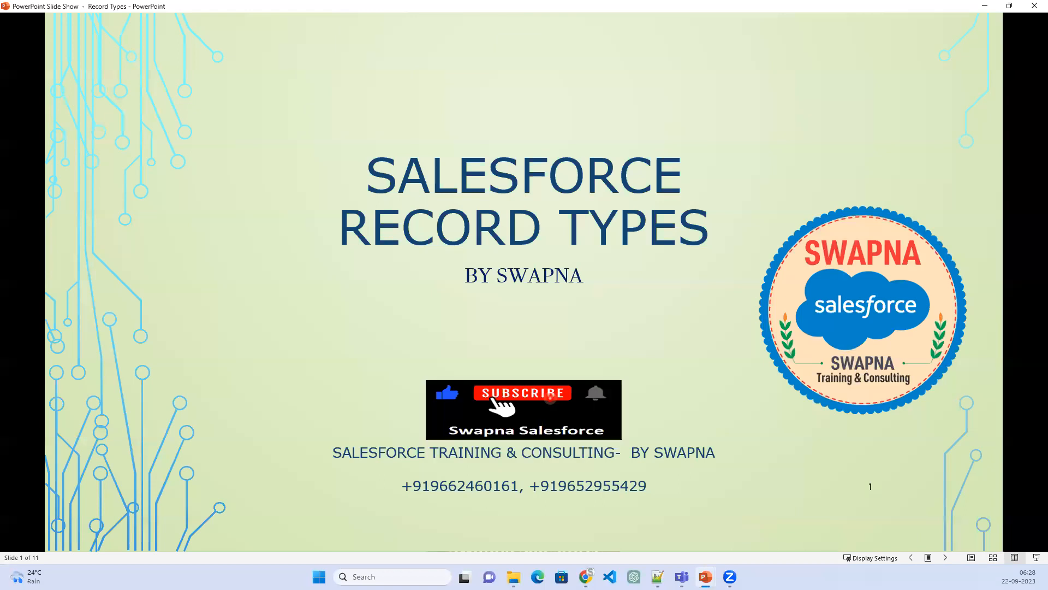
{"action": "left_click", "coordinate": [550, 397]}
{"action": "left_click", "coordinate": [550, 398]}
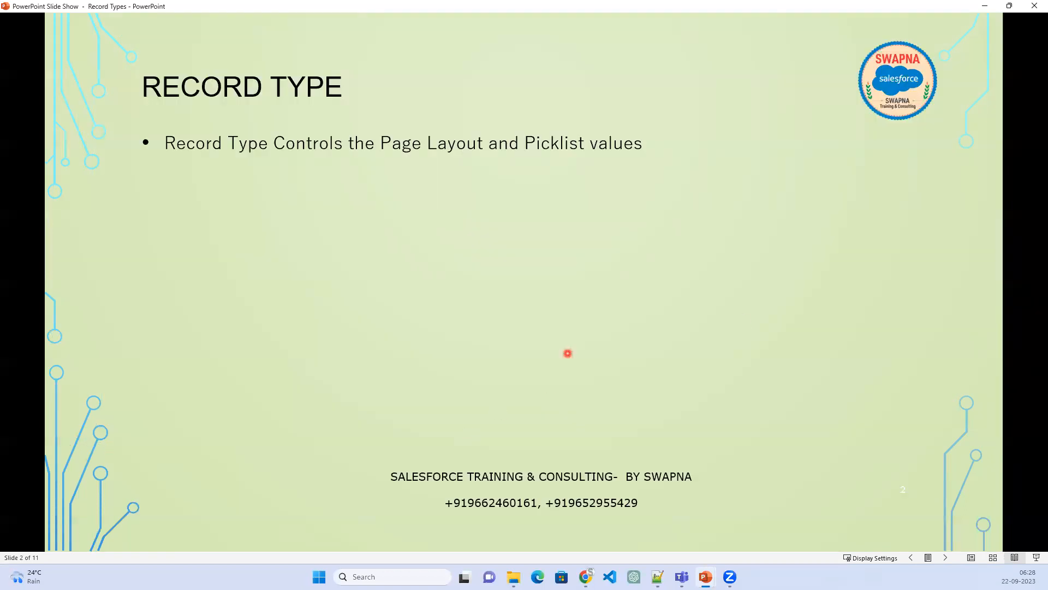
Underline "Page Layout" and "Picklist values" on the slide with the red pen.
{"action": "key", "text": "ctrl+p"}
{"action": "left_click_drag", "start_coordinate": [375, 156], "coordinate": [481, 153]}
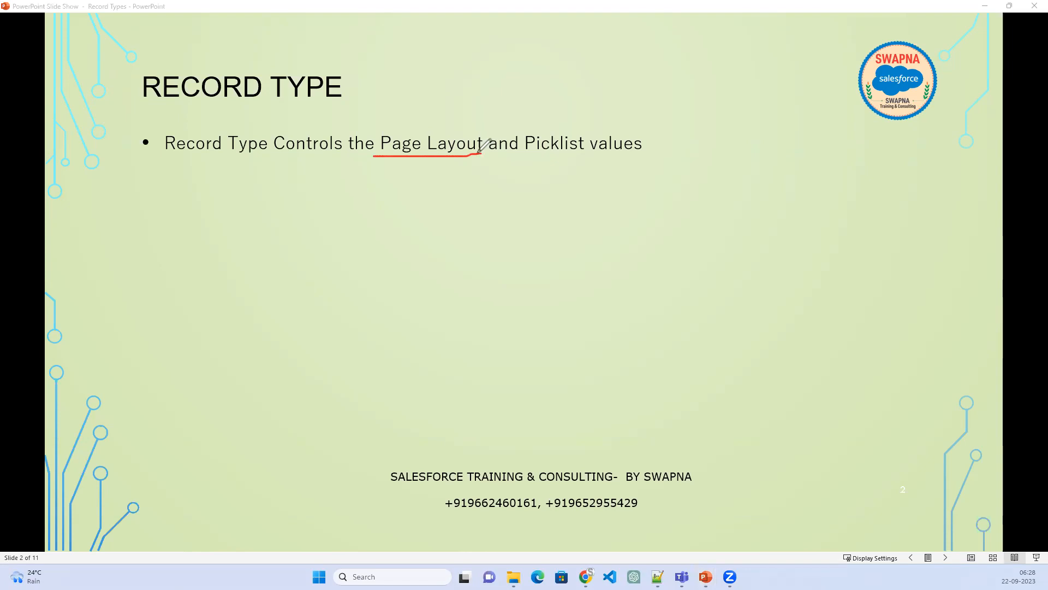
{"action": "left_click_drag", "start_coordinate": [528, 162], "coordinate": [645, 165]}
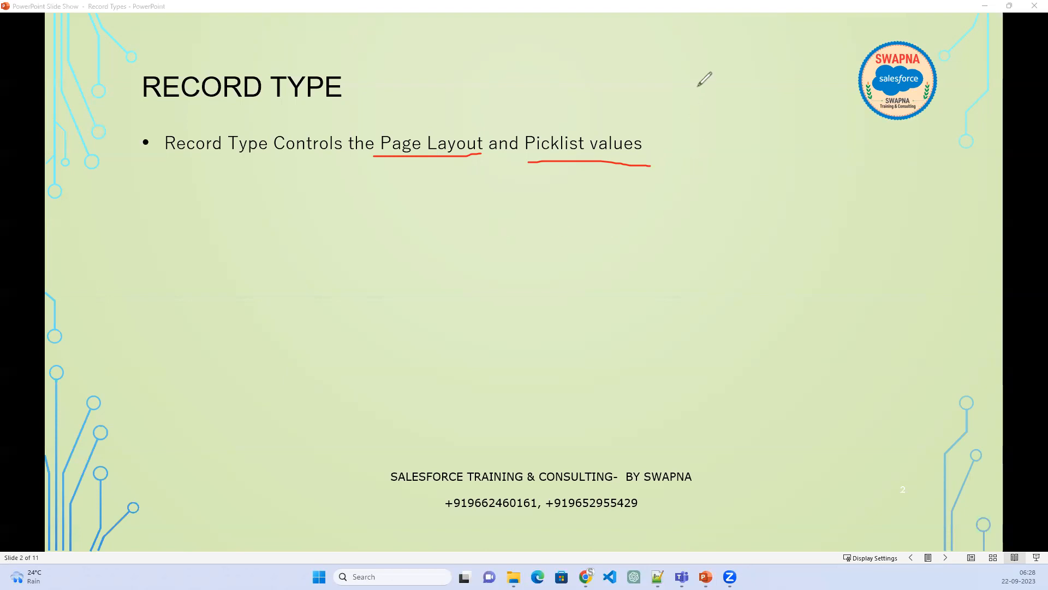
Handwrite "10" beside the logo, underline "Record" and write "3" below "Page Layout" in red.
{"action": "mouse_move", "coordinate": [740, 69]}
{"action": "left_mouse_down"}
{"action": "mouse_move", "coordinate": [739, 116]}
{"action": "mouse_move", "coordinate": [796, 80]}
{"action": "left_mouse_up"}
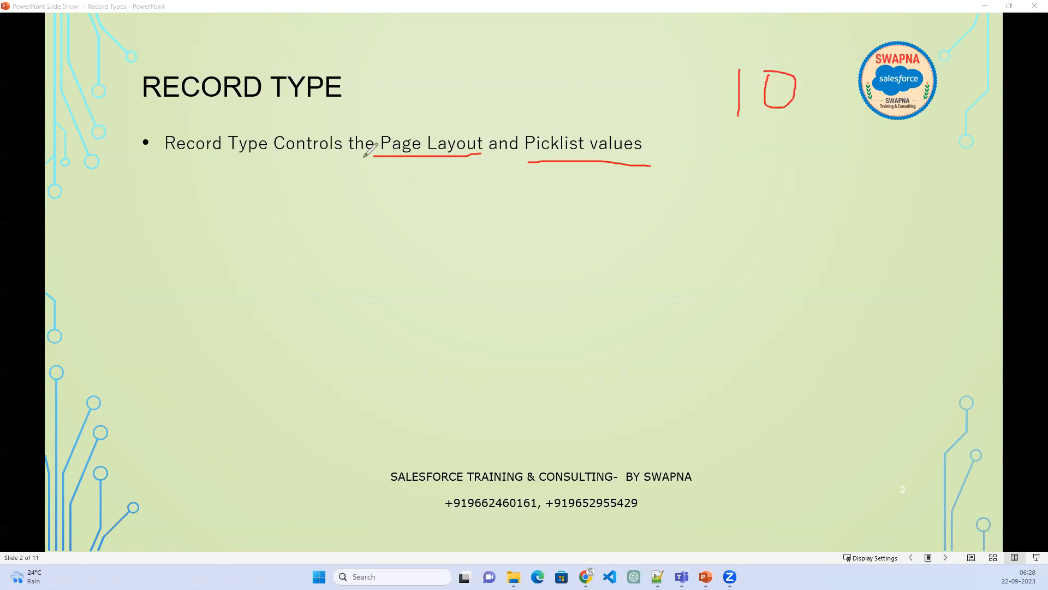
{"action": "left_click_drag", "start_coordinate": [166, 166], "coordinate": [223, 165]}
{"action": "mouse_move", "coordinate": [399, 178]}
{"action": "left_mouse_down"}
{"action": "mouse_move", "coordinate": [417, 194]}
{"action": "mouse_move", "coordinate": [414, 215]}
{"action": "left_mouse_up"}
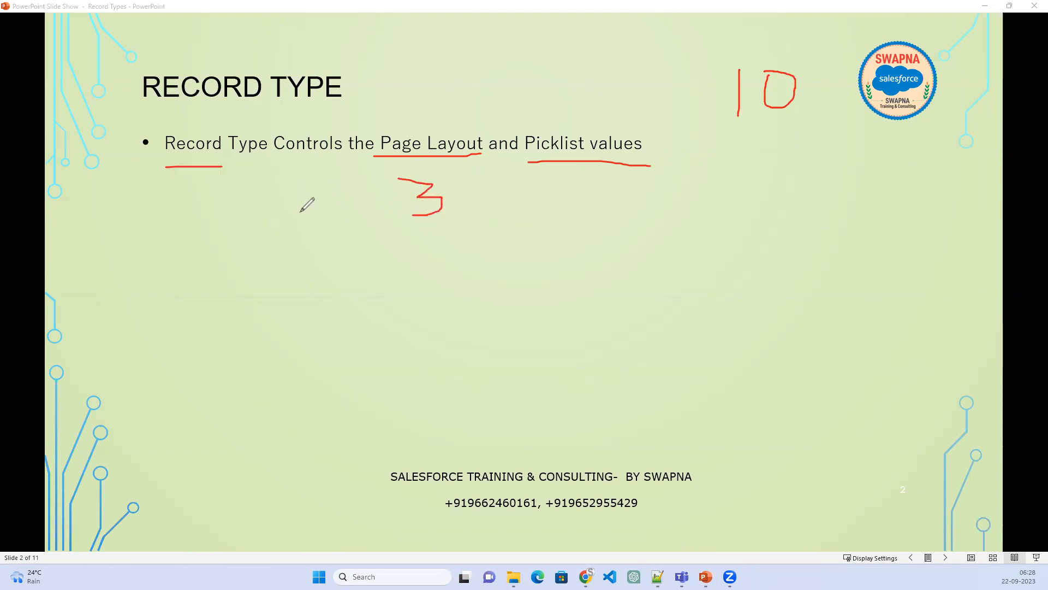
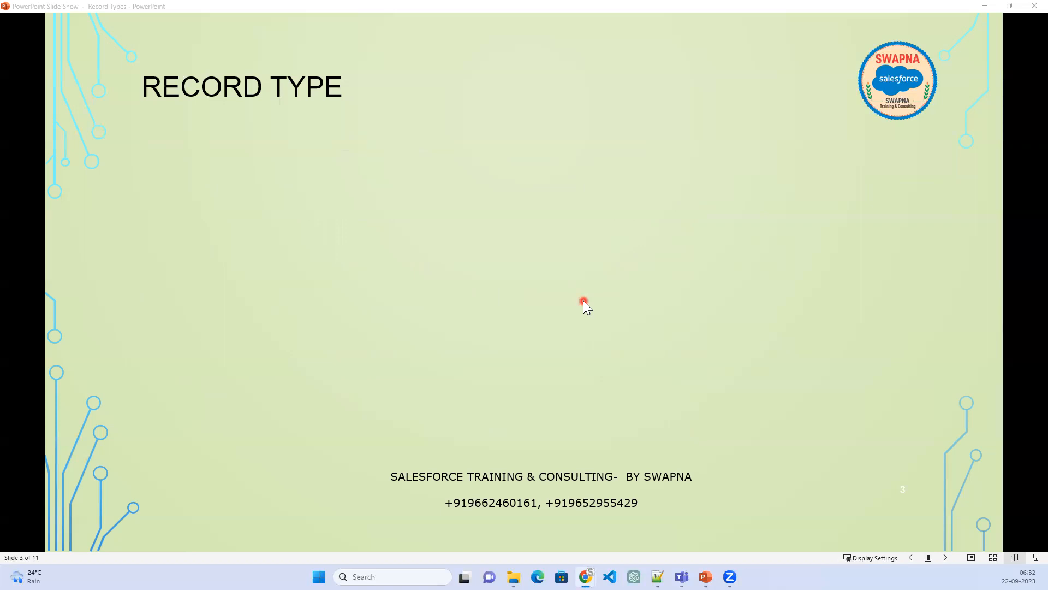
Reveal the notes on slide 3 about the "Record Type Id" column and how new records store it.
{"action": "left_click", "coordinate": [583, 301]}
{"action": "left_click", "coordinate": [583, 301]}
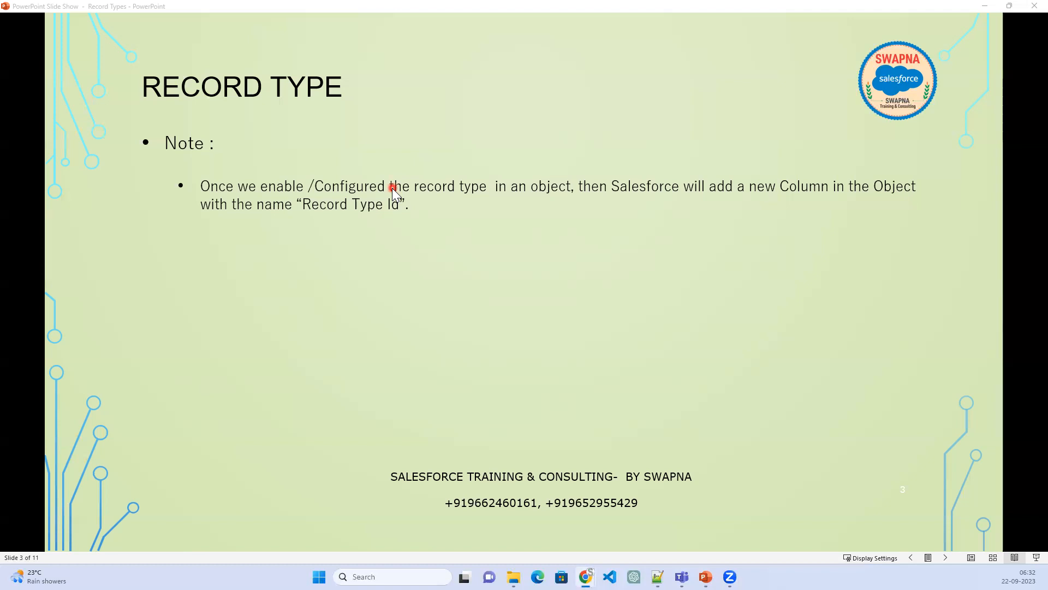
{"action": "left_click", "coordinate": [471, 252]}
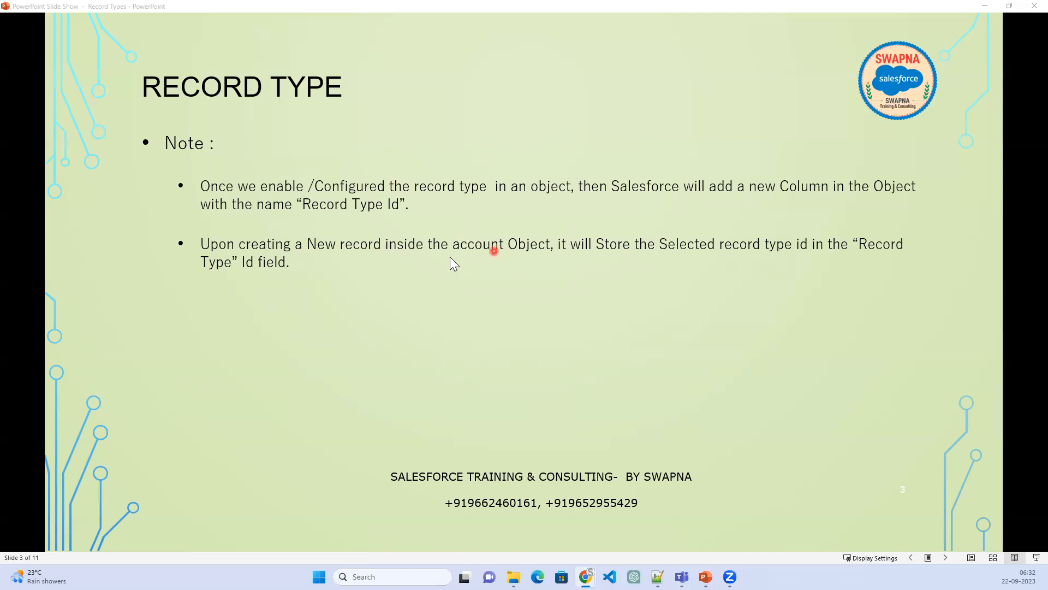
Reveal the slide note about placing the Record Type field on the layout and switch to Salesforce in Chrome.
{"action": "left_click", "coordinate": [826, 259]}
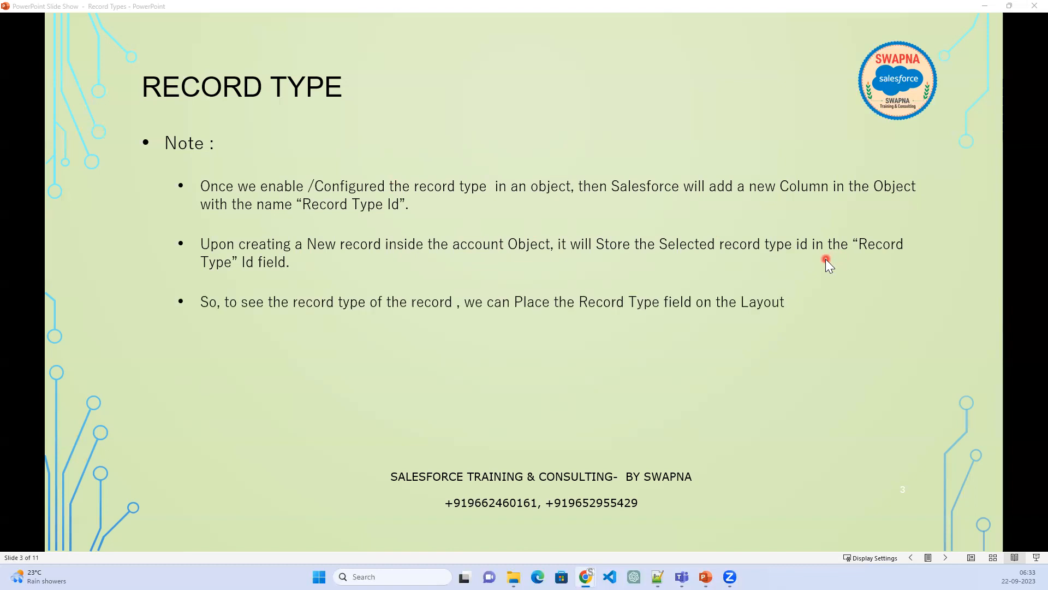
{"action": "left_click", "coordinate": [986, 5]}
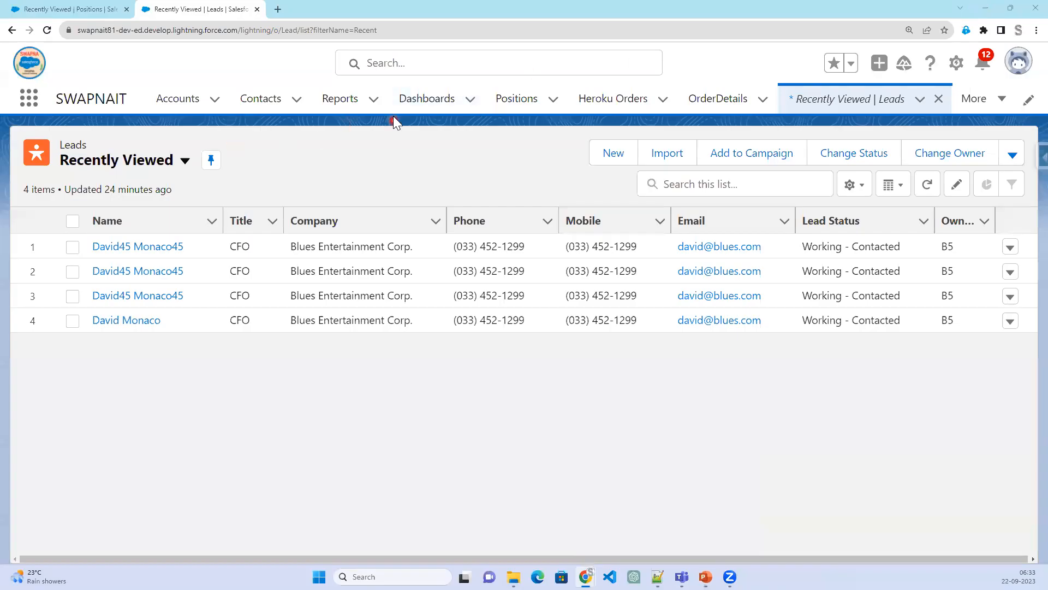
Close the temporary Leads tab, then find the Opportunities list and check what its new-record form asks for.
{"action": "left_click", "coordinate": [938, 100]}
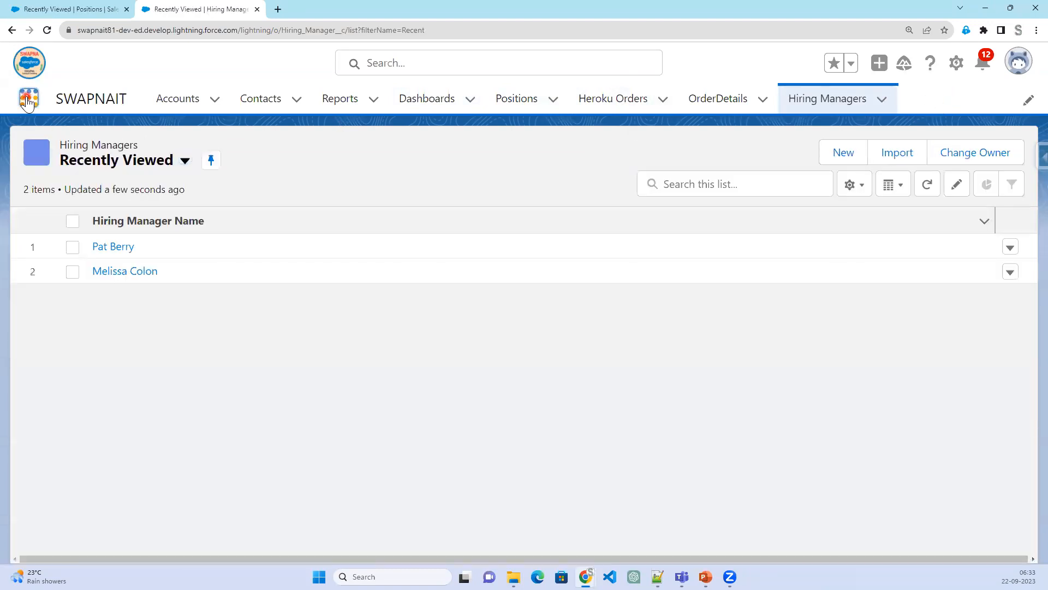
{"action": "left_click", "coordinate": [29, 101]}
{"action": "type", "text": "opp"}
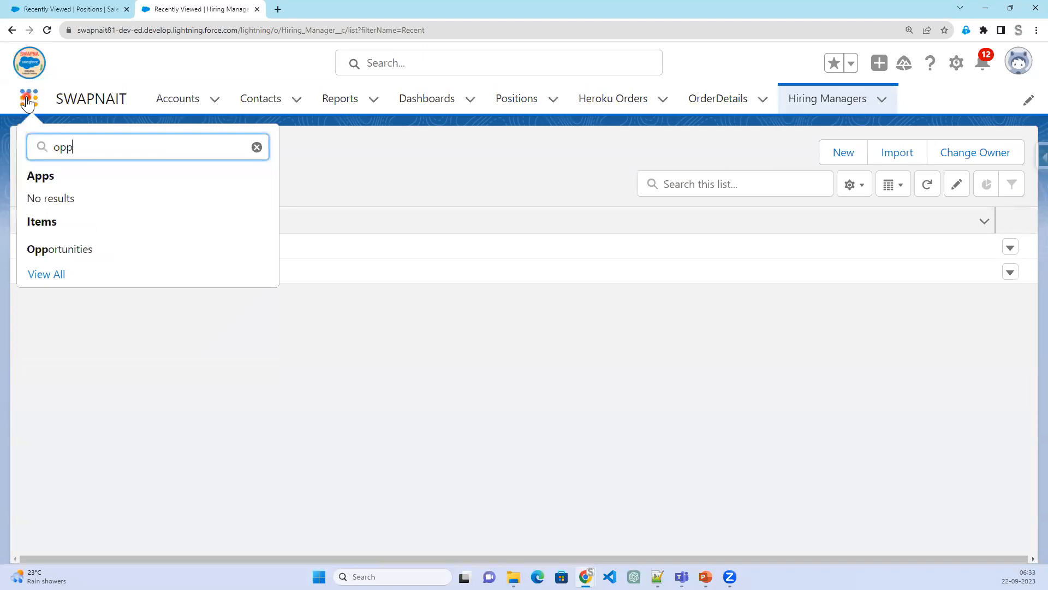
{"action": "left_click", "coordinate": [61, 252]}
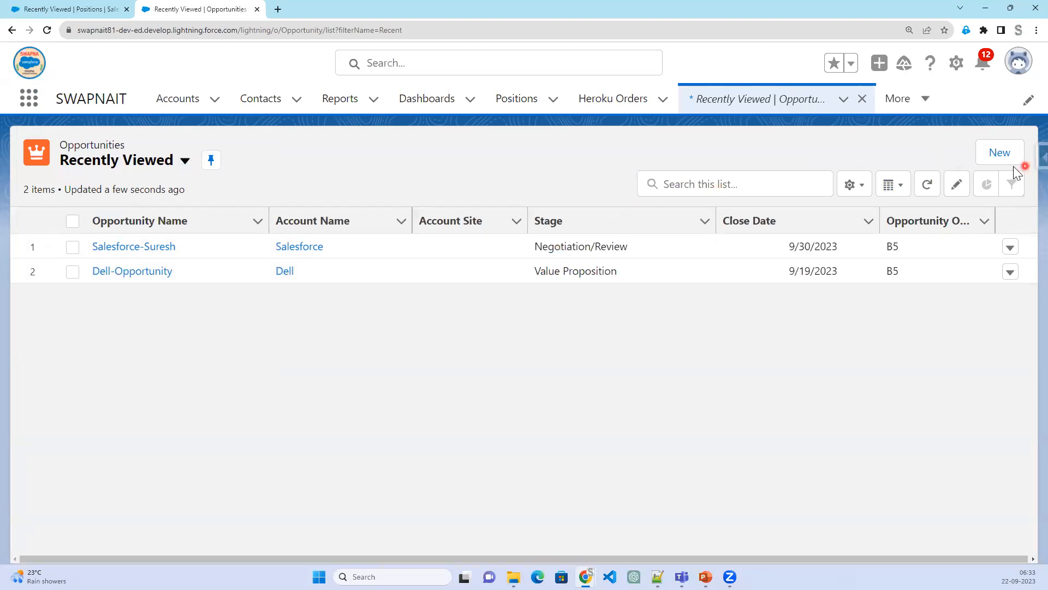
{"action": "left_click", "coordinate": [1001, 158]}
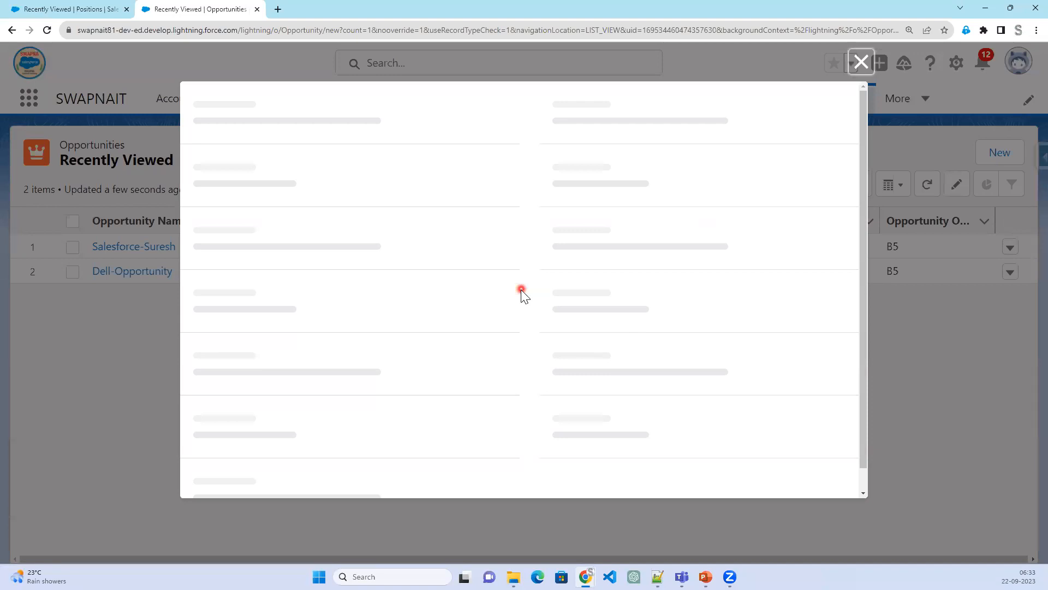
{"action": "left_click", "coordinate": [861, 65]}
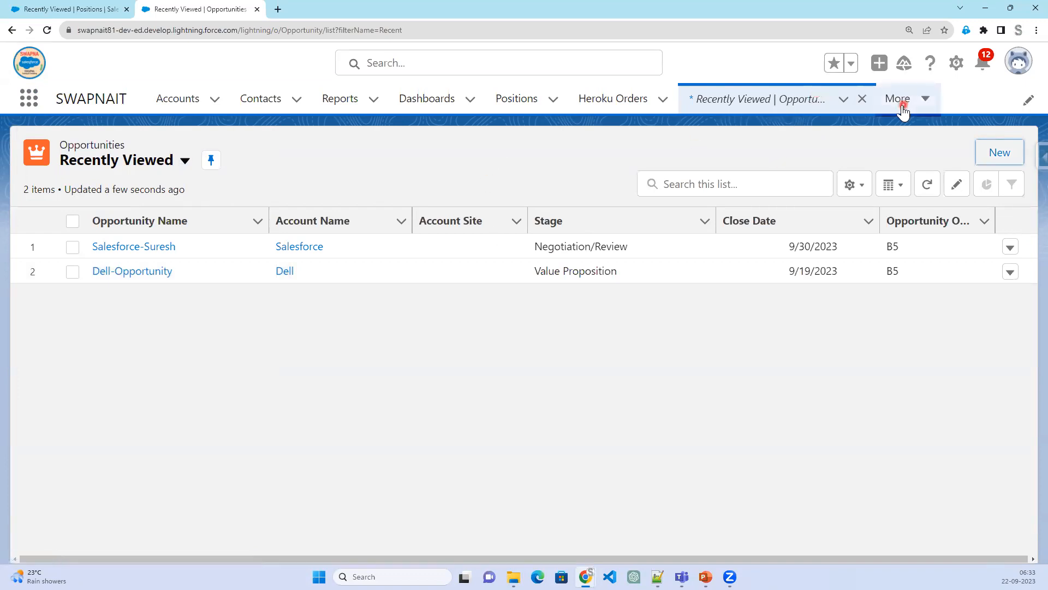
Open the new account form from the Accounts list to examine it, then close it without saving.
{"action": "left_click", "coordinate": [171, 103]}
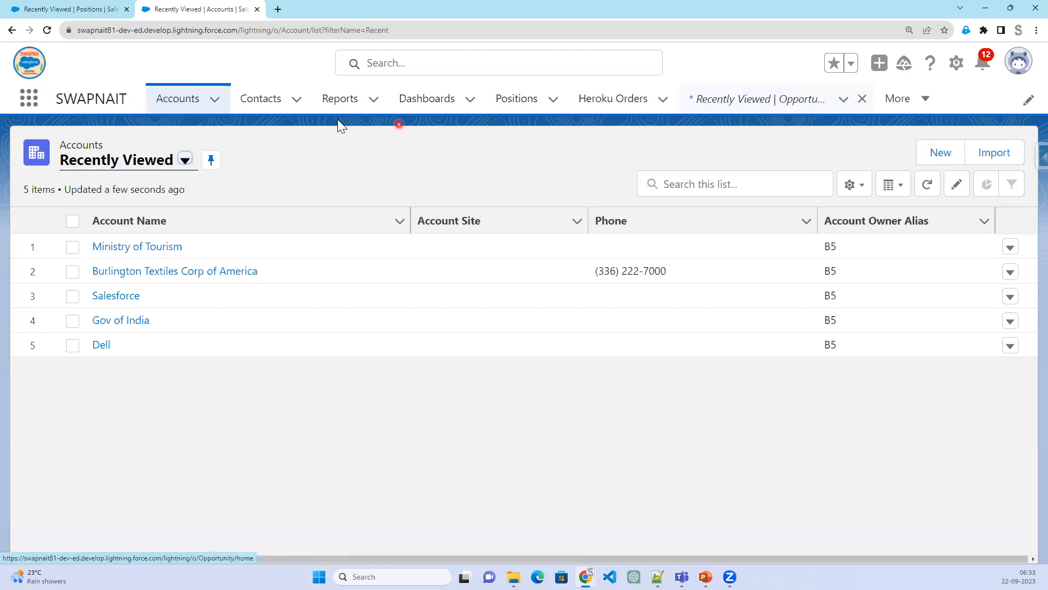
{"action": "left_click", "coordinate": [939, 153]}
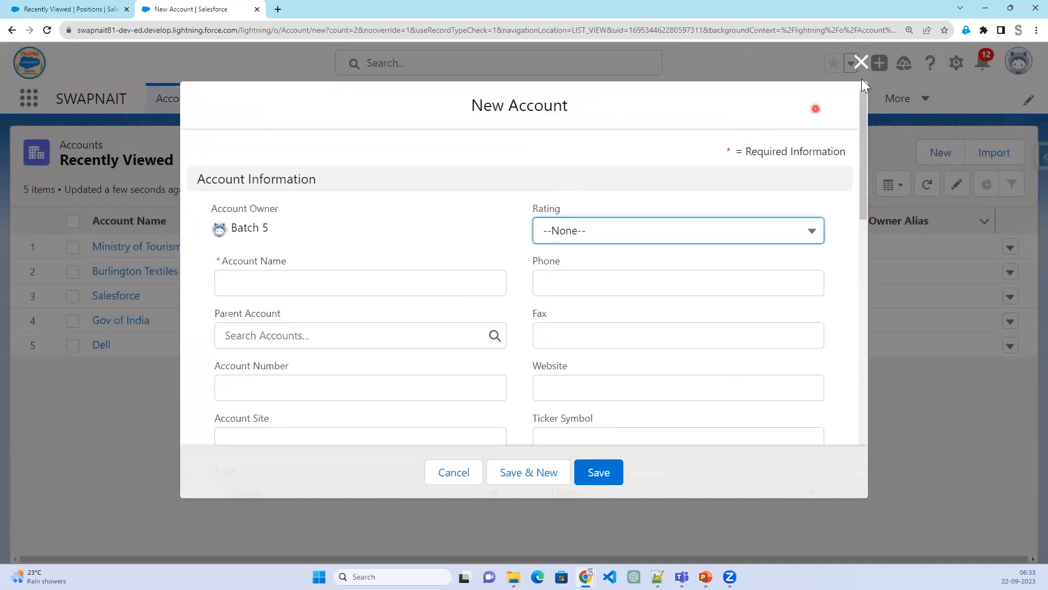
{"action": "left_click", "coordinate": [861, 64]}
{"action": "left_click", "coordinate": [65, 9]}
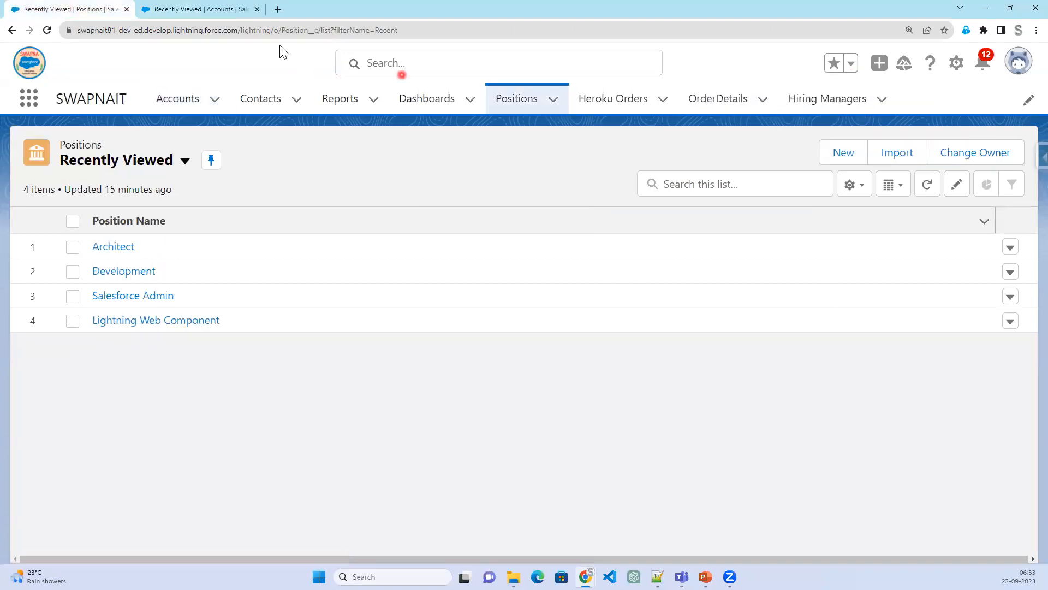
{"action": "left_click", "coordinate": [204, 10]}
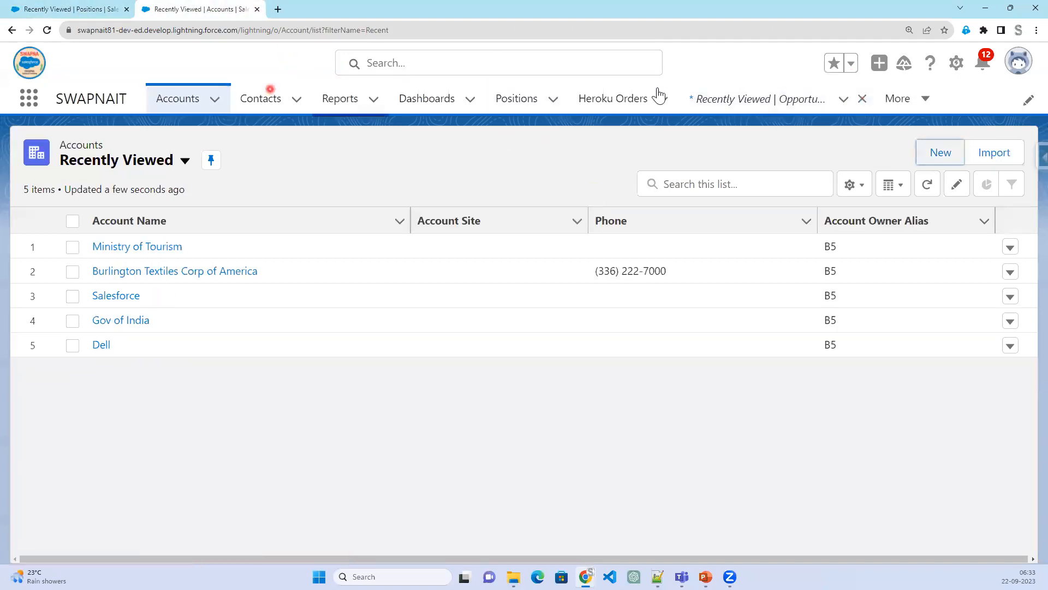
Open the Account object's setup and go to its record types, dismissing the incident promotion.
{"action": "left_click", "coordinate": [956, 64]}
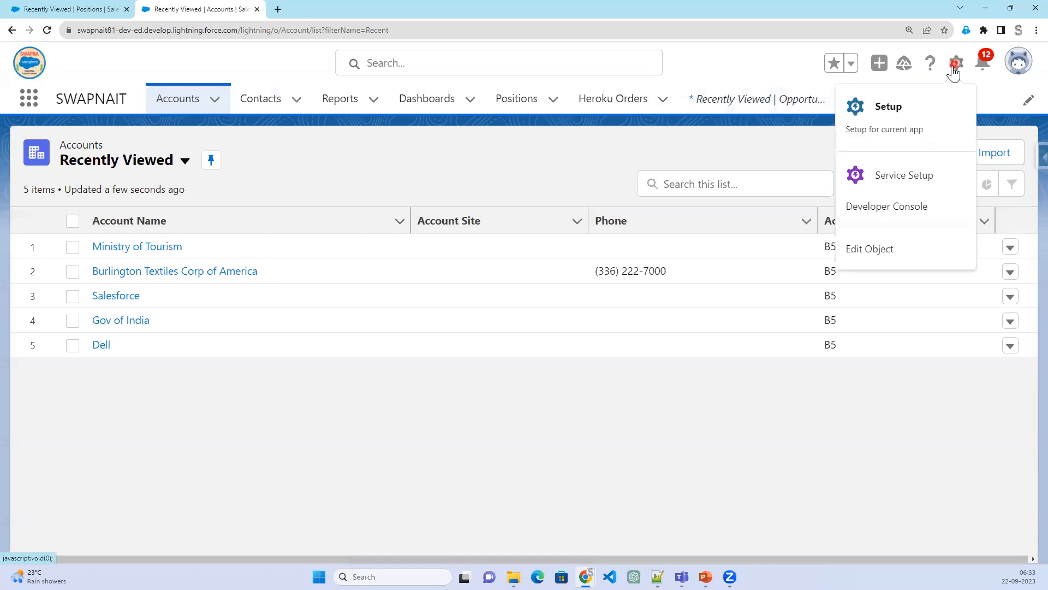
{"action": "left_click", "coordinate": [881, 259]}
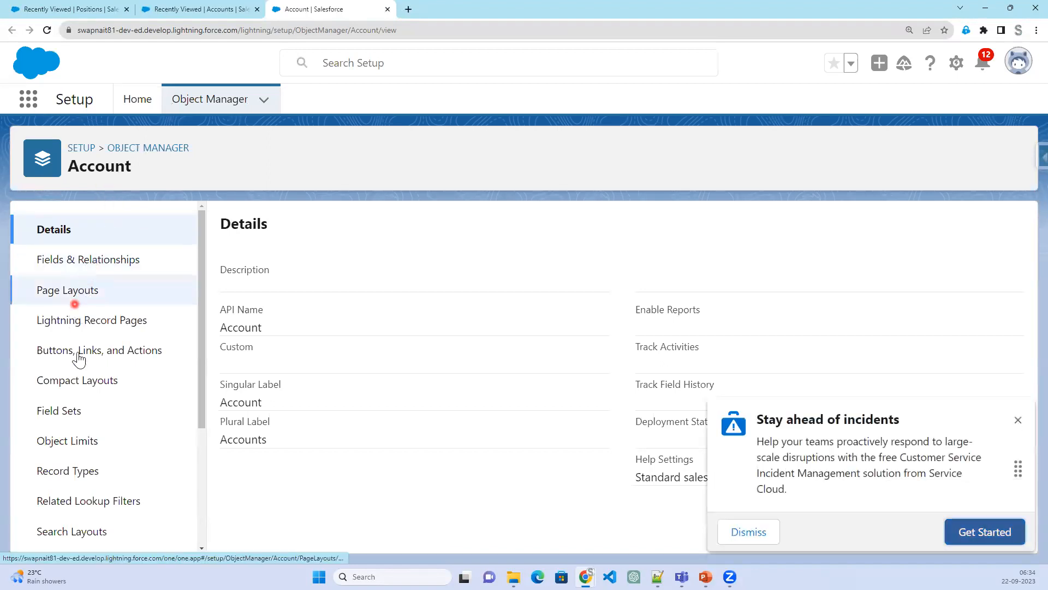
{"action": "left_click", "coordinate": [66, 473]}
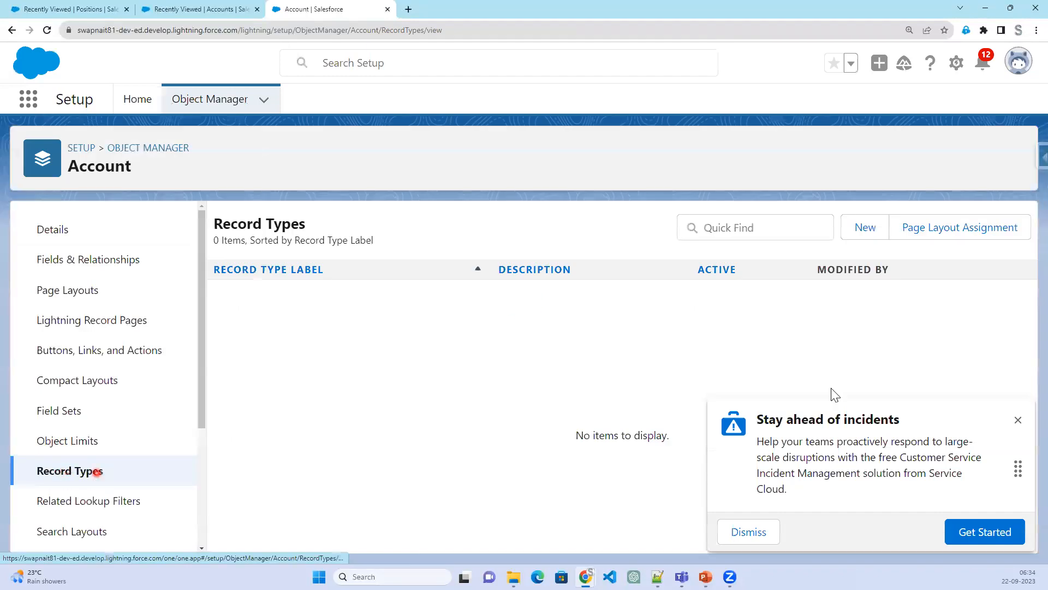
{"action": "left_click", "coordinate": [1018, 420]}
Start a new Account record type based on Master with the label "Online Customers".
{"action": "left_click", "coordinate": [860, 239]}
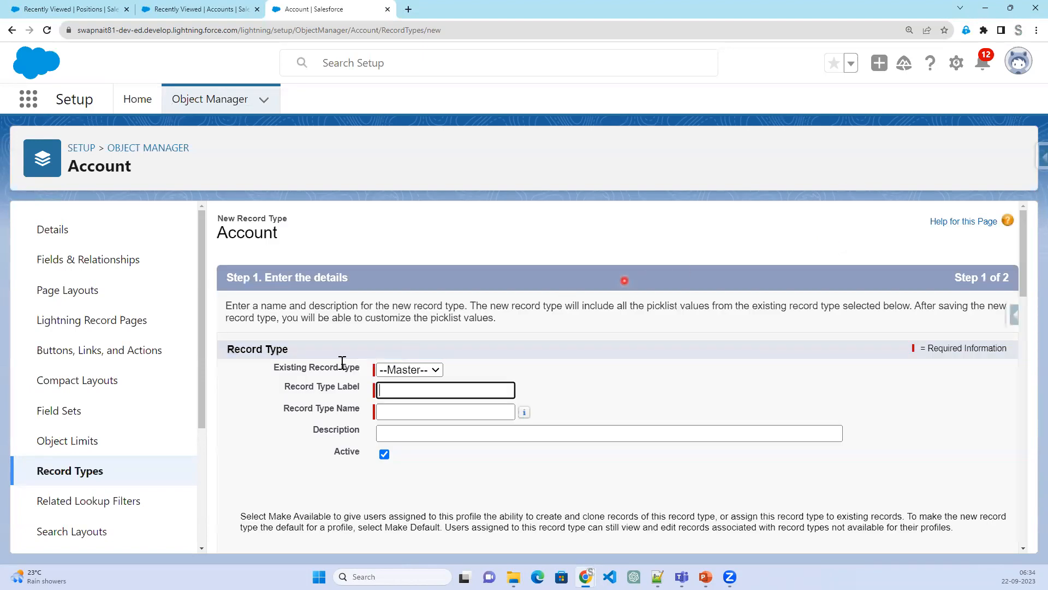
{"action": "left_click_drag", "start_coordinate": [263, 370], "coordinate": [366, 368]}
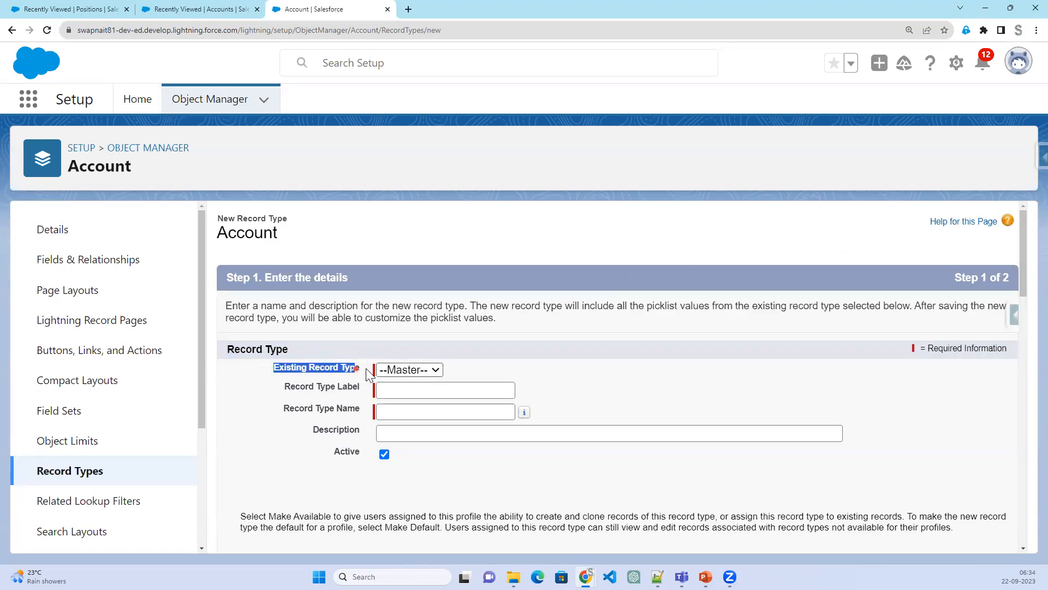
{"action": "left_click", "coordinate": [402, 374]}
{"action": "left_click", "coordinate": [626, 374]}
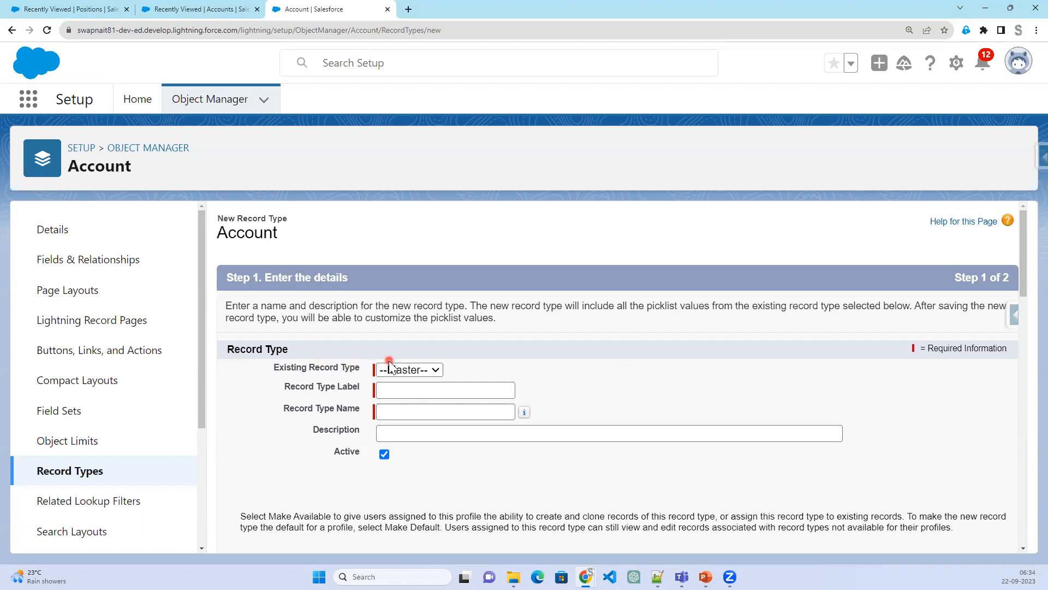
{"action": "left_click", "coordinate": [430, 388]}
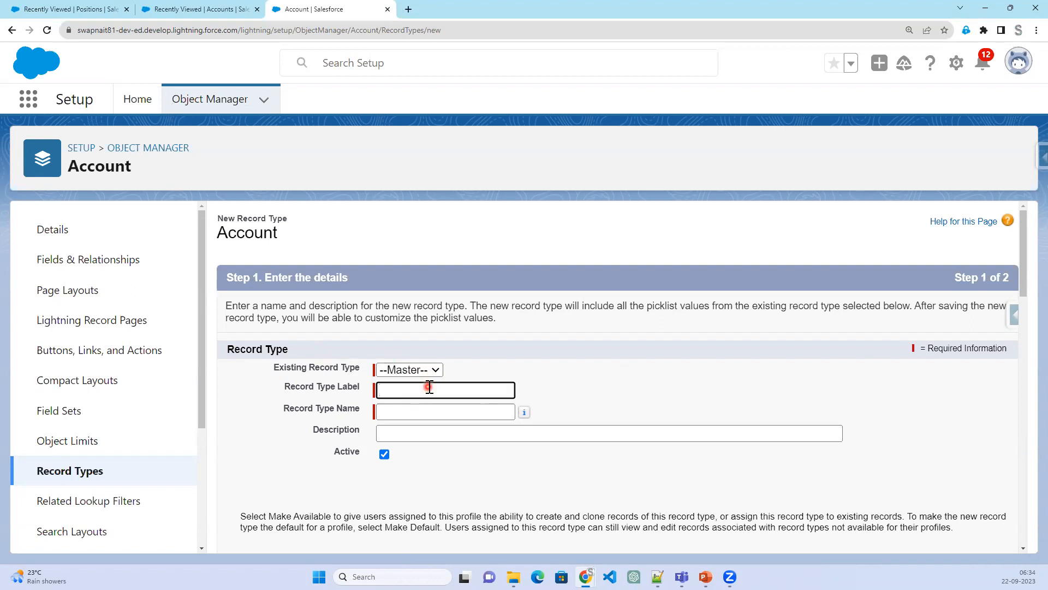
{"action": "type", "text": "Online Customers"}
{"action": "key", "text": "Tab"}
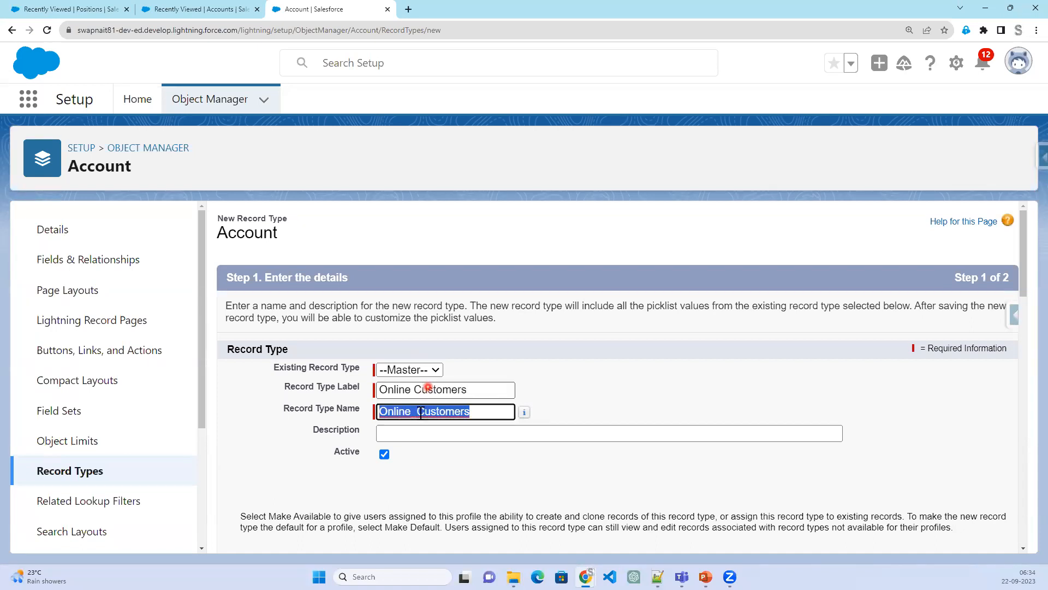
Continue the record type to page layout assignment with all profiles enabled and review the layouts offered.
{"action": "left_click", "coordinate": [477, 482]}
{"action": "scroll", "coordinate": [478, 483], "scroll_direction": "down", "scroll_amount": 1}
{"action": "scroll", "coordinate": [475, 483], "scroll_direction": "down", "scroll_amount": 5}
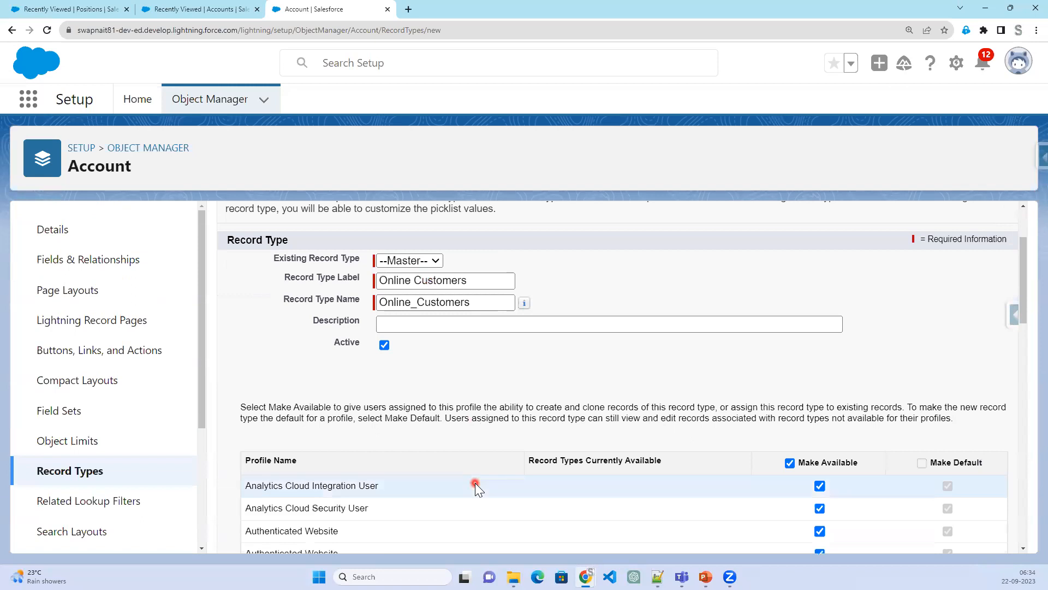
{"action": "scroll", "coordinate": [770, 464], "scroll_direction": "down", "scroll_amount": 12}
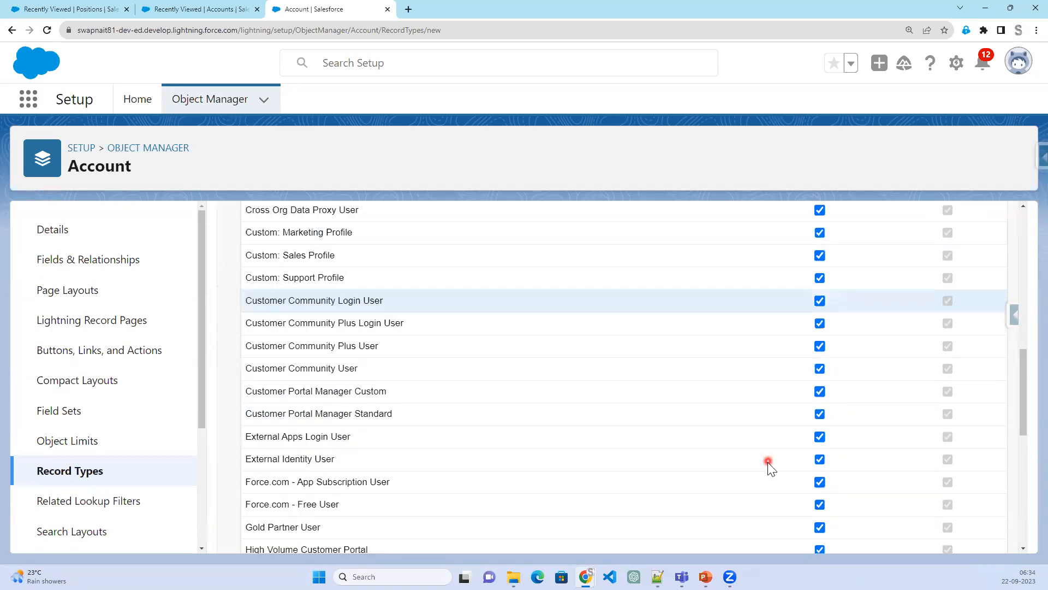
{"action": "left_click", "coordinate": [957, 535]}
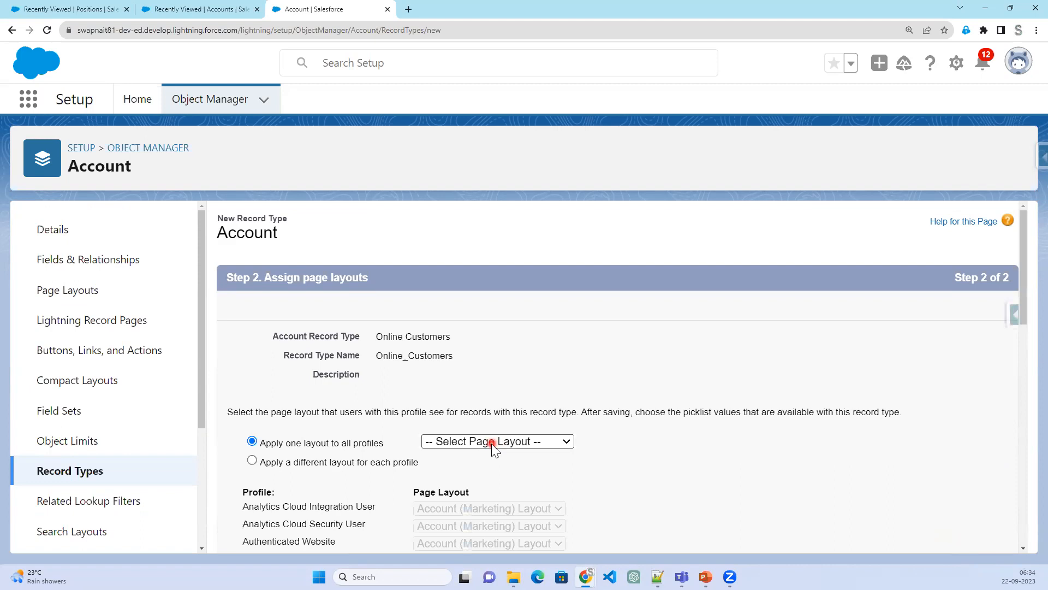
{"action": "left_click", "coordinate": [492, 443]}
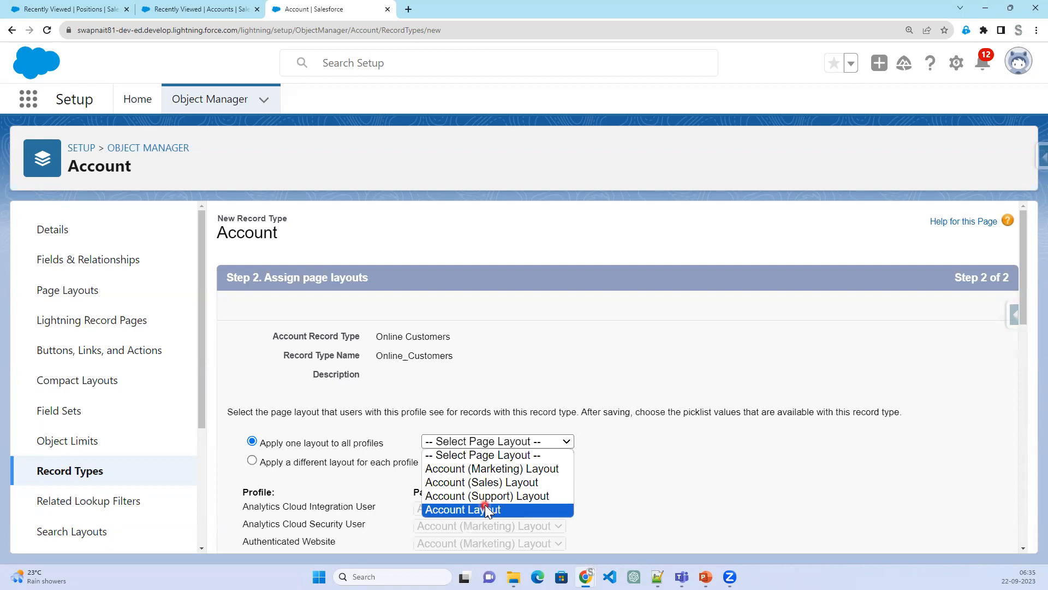
Create an Account page layout named "Online Account Page Layout", cloned from Account Layout.
{"action": "left_click", "coordinate": [72, 290]}
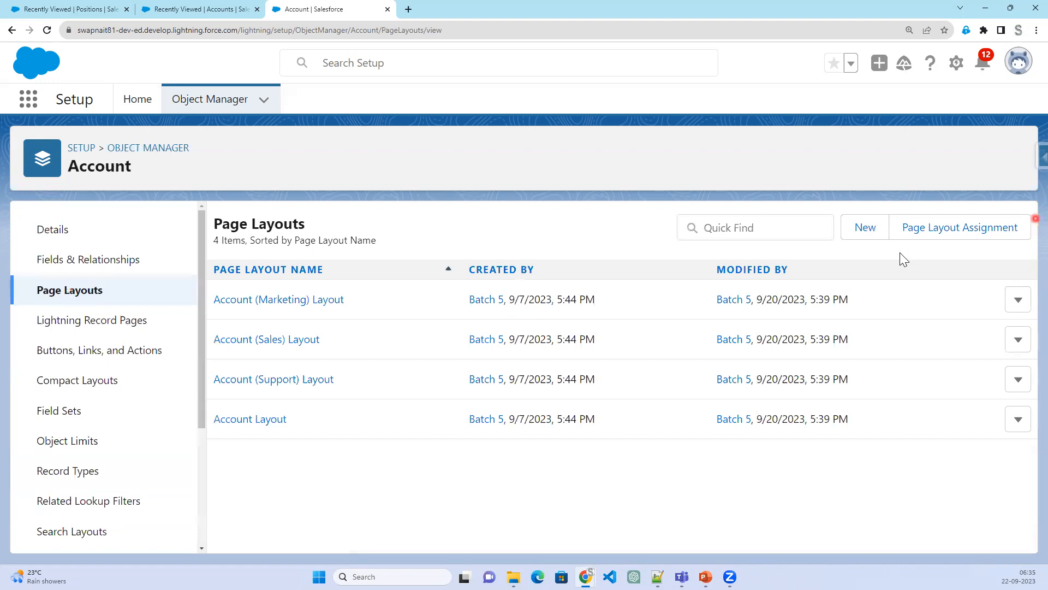
{"action": "left_click", "coordinate": [868, 230]}
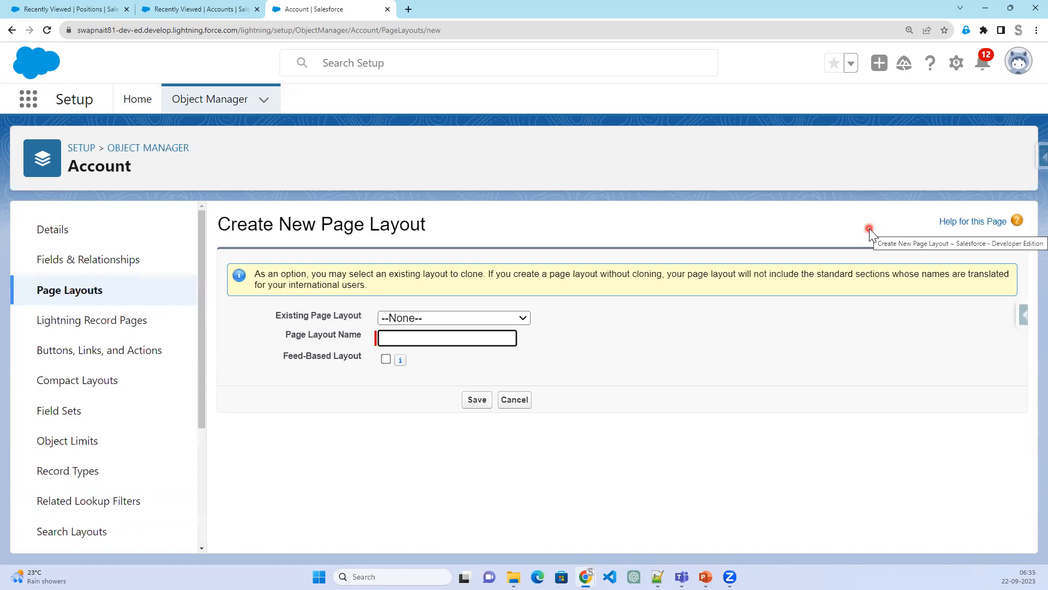
{"action": "type", "text": "O"}
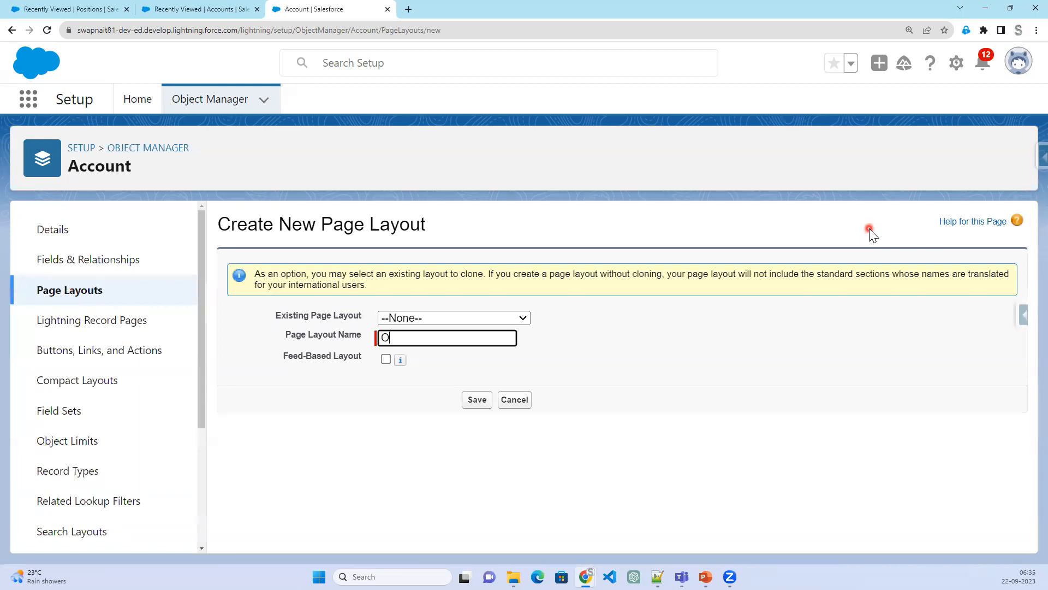
{"action": "type", "text": "nline Account Page"}
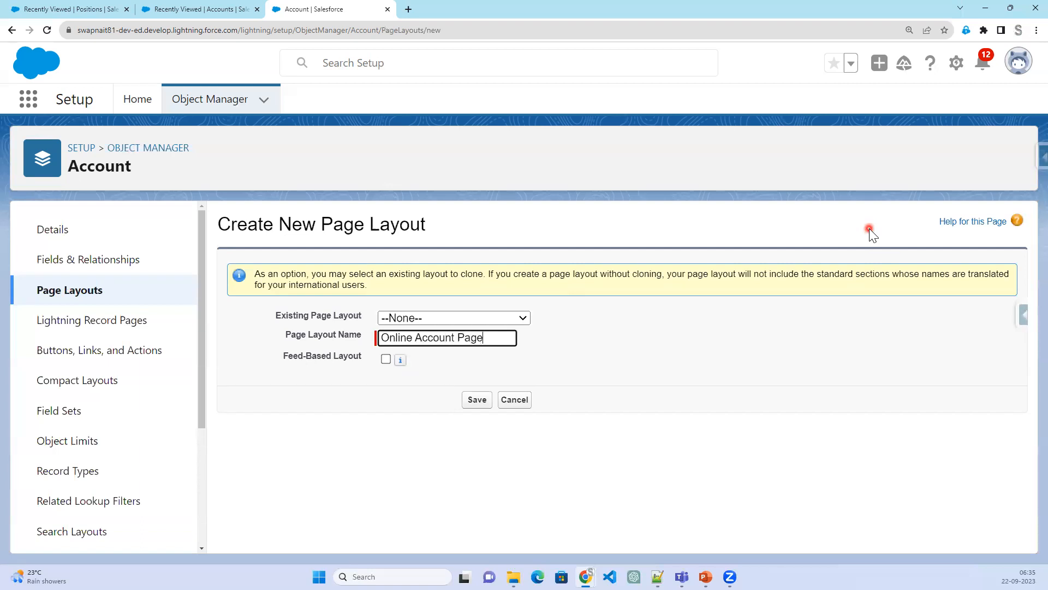
{"action": "type", "text": "out"}
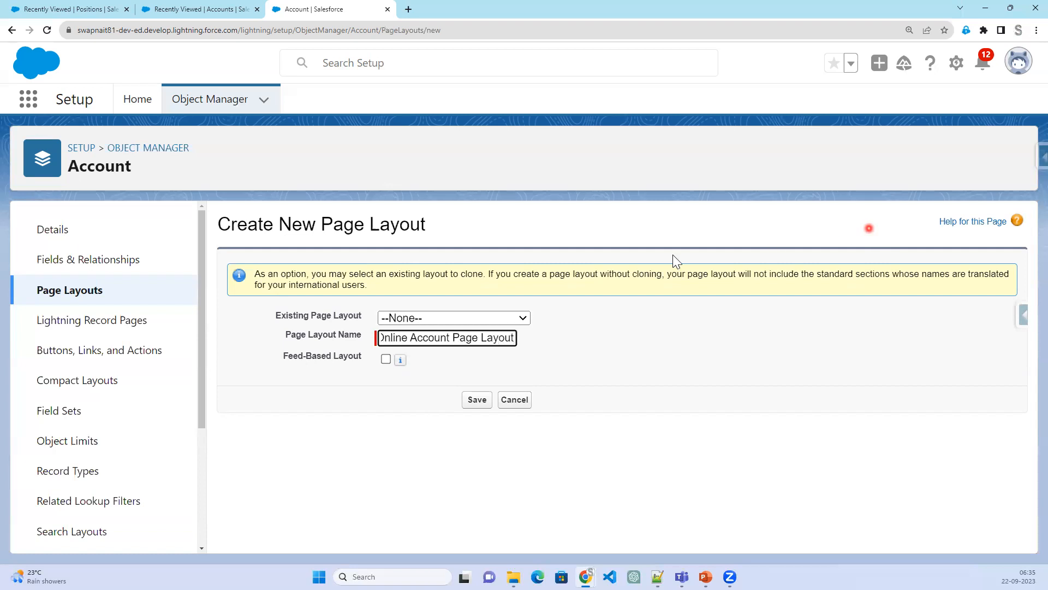
{"action": "left_click", "coordinate": [526, 319]}
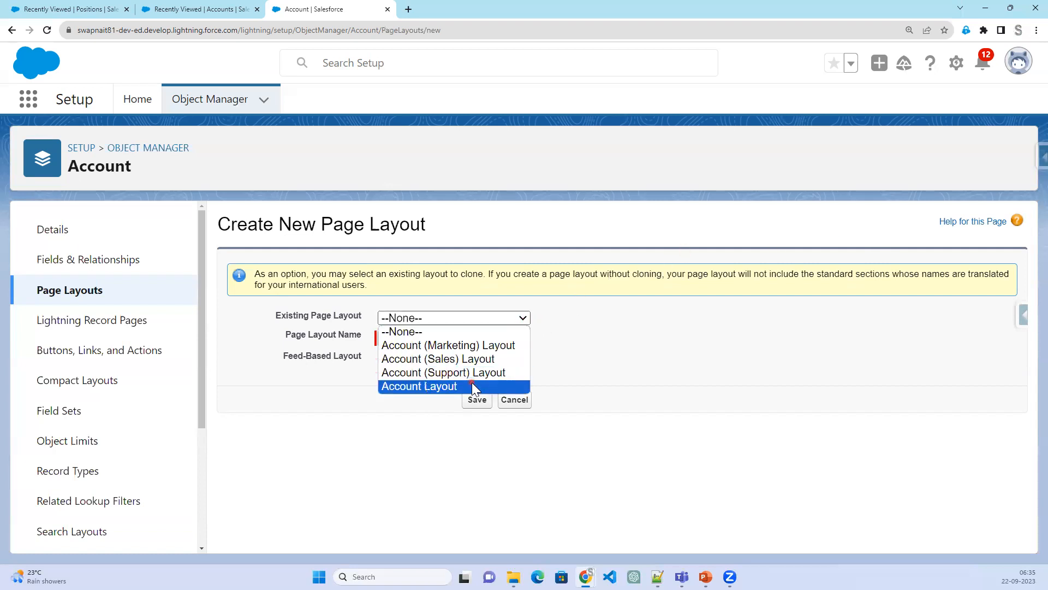
{"action": "left_click", "coordinate": [472, 385]}
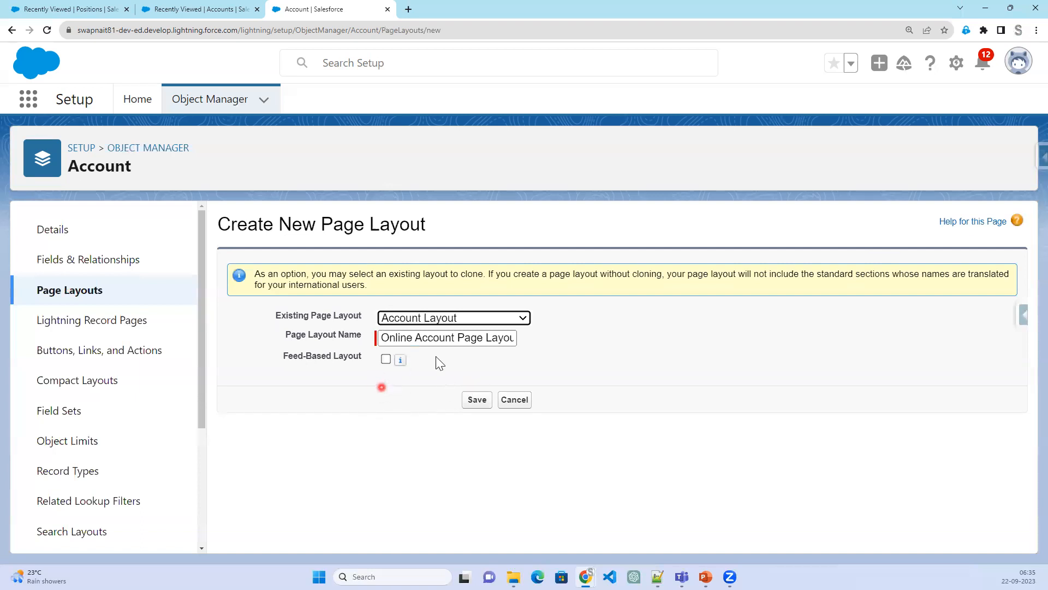
{"action": "left_click", "coordinate": [481, 400]}
{"action": "left_click", "coordinate": [478, 403]}
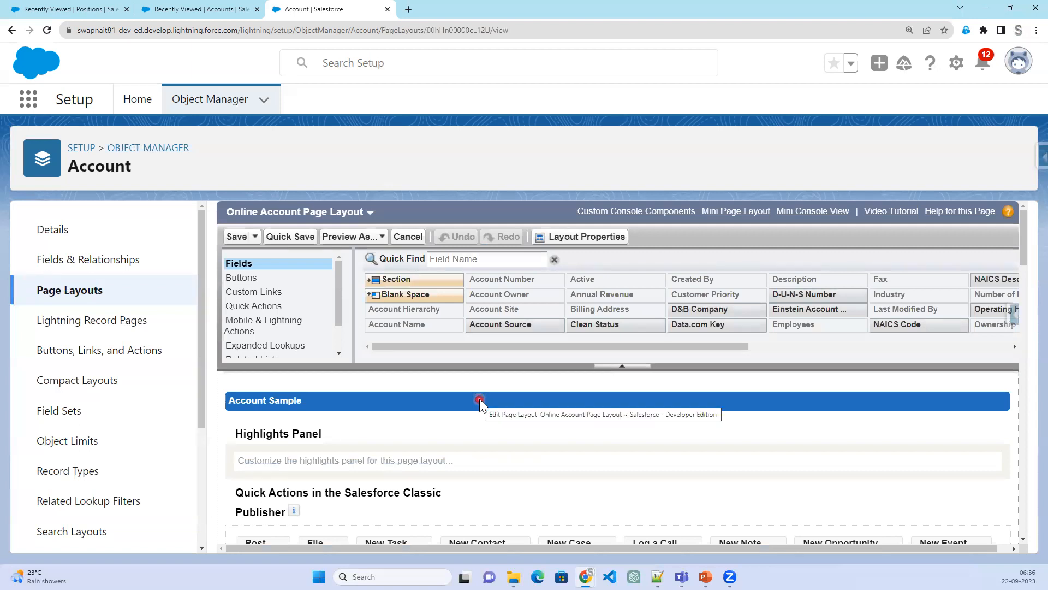
Remove the Account Hierarchy and Shipping Address fields from the Online Account Page Layout.
{"action": "scroll", "coordinate": [489, 465], "scroll_direction": "down", "scroll_amount": 2}
{"action": "scroll", "coordinate": [489, 466], "scroll_direction": "down", "scroll_amount": 7}
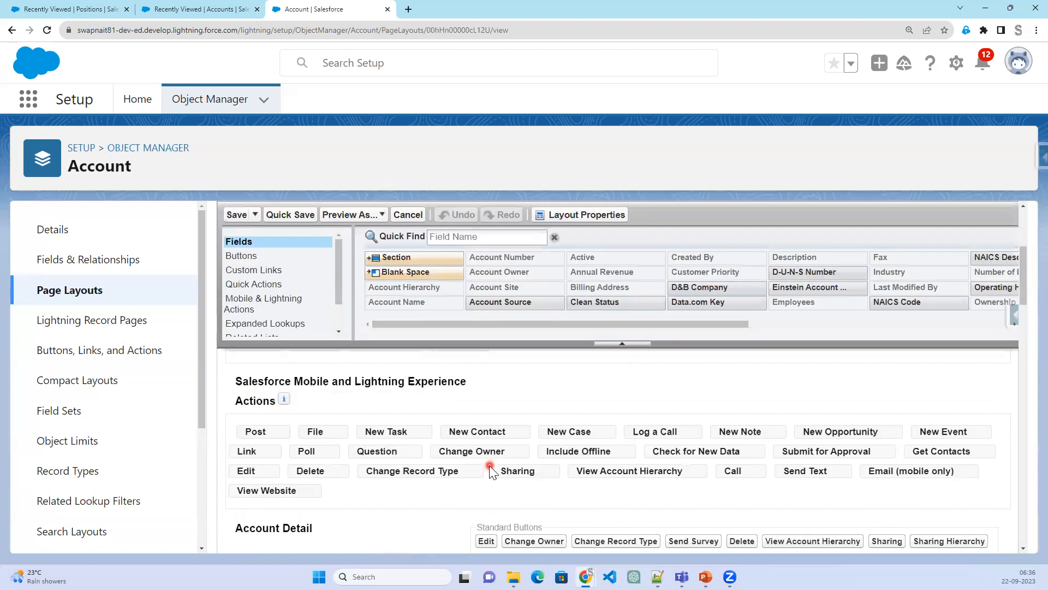
{"action": "scroll", "coordinate": [490, 466], "scroll_direction": "down", "scroll_amount": 4}
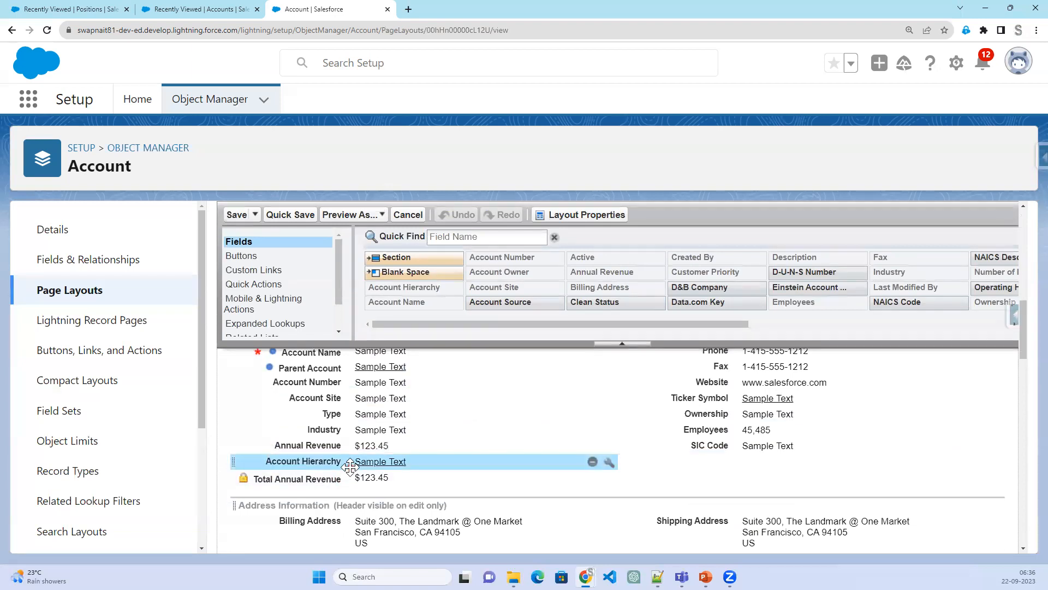
{"action": "left_click_drag", "start_coordinate": [322, 462], "coordinate": [530, 301]}
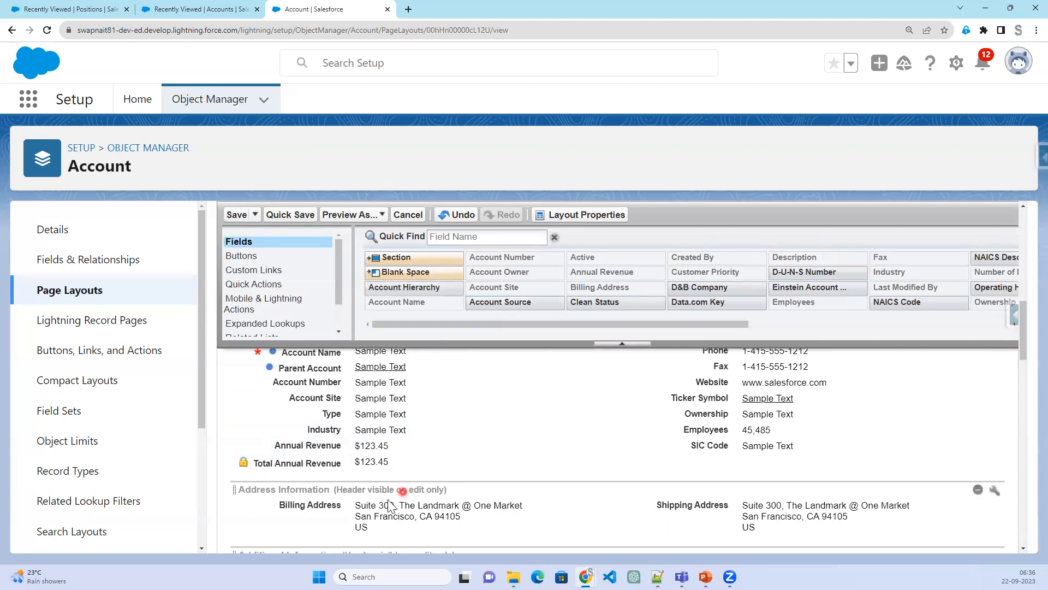
{"action": "left_click_drag", "start_coordinate": [844, 505], "coordinate": [730, 296]}
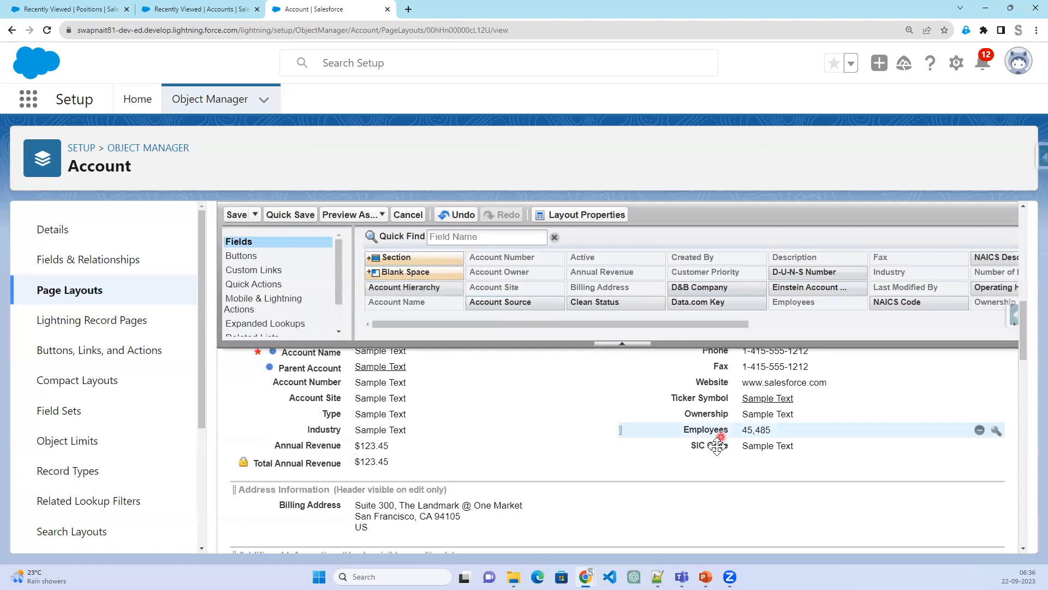
Remove the SIC Code, Ticker Symbol, Website, Fax and Account Site fields from the layout's Account Information section.
{"action": "left_click_drag", "start_coordinate": [716, 445], "coordinate": [699, 299]}
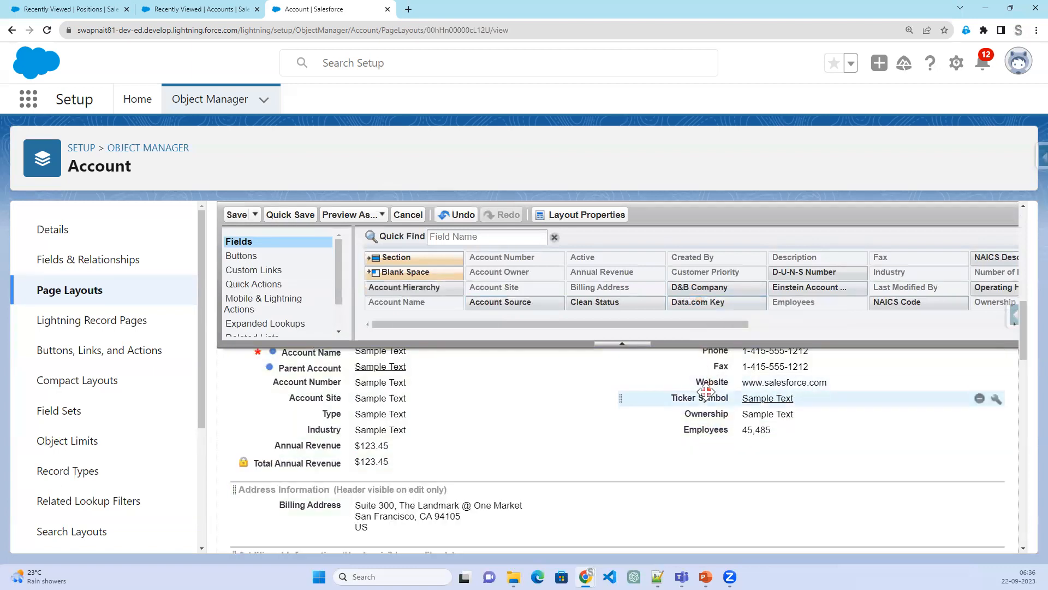
{"action": "left_click_drag", "start_coordinate": [705, 396], "coordinate": [721, 298]}
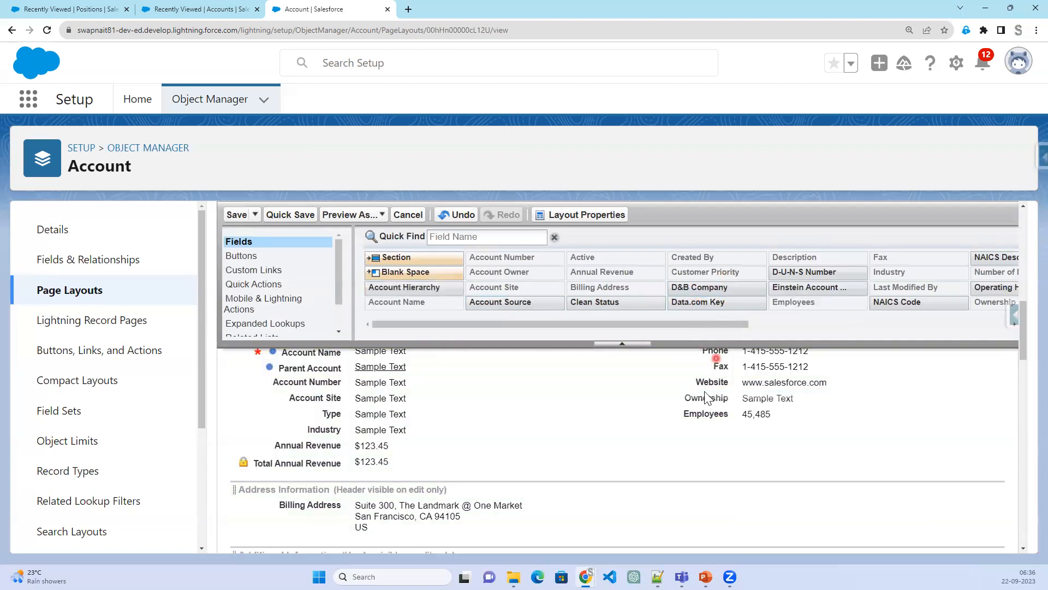
{"action": "left_click_drag", "start_coordinate": [708, 377], "coordinate": [713, 302]}
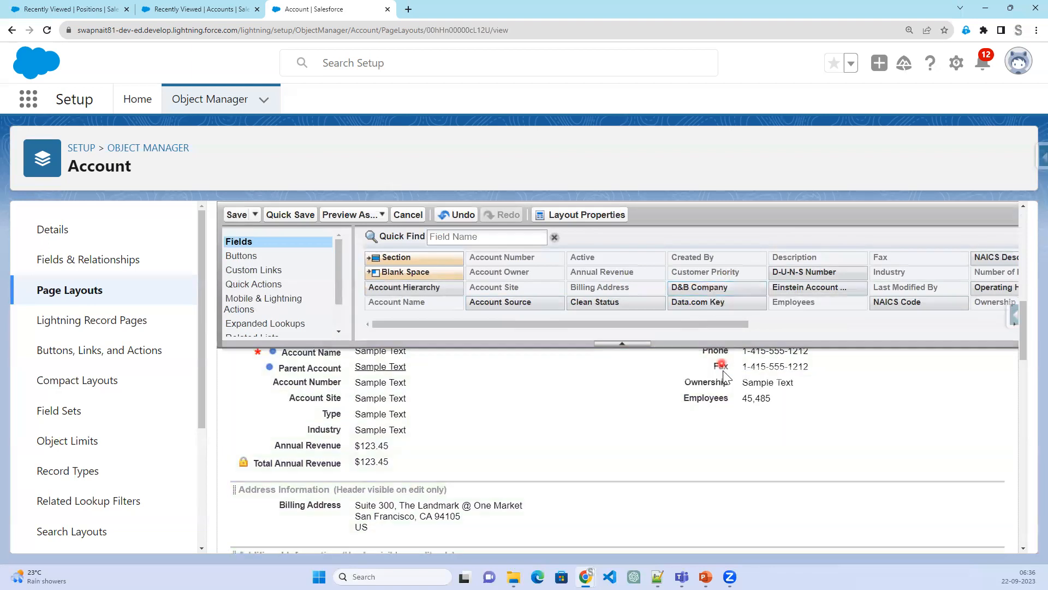
{"action": "left_click_drag", "start_coordinate": [721, 367], "coordinate": [720, 293]}
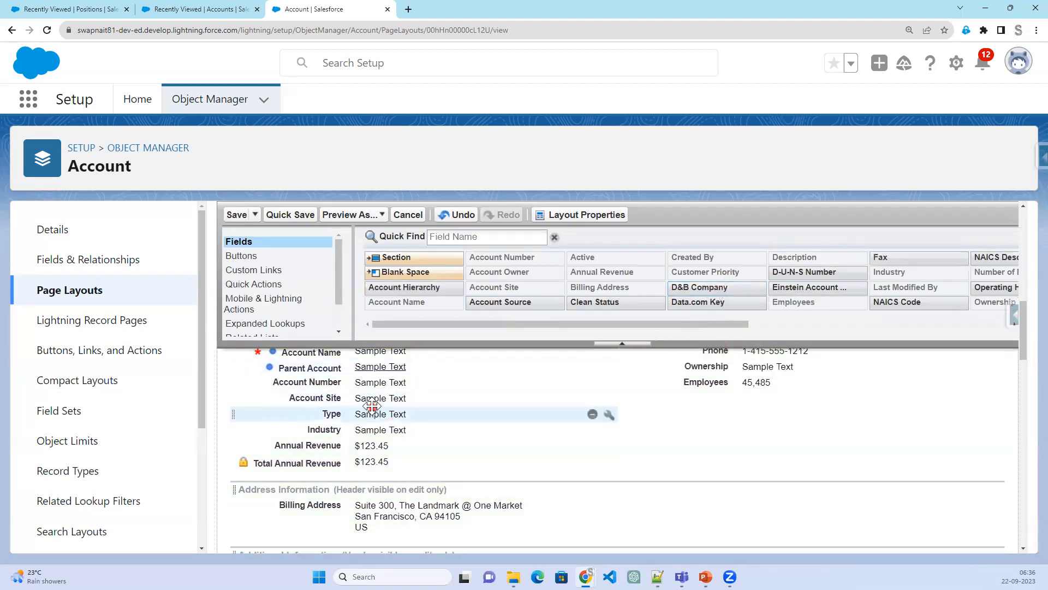
{"action": "left_click_drag", "start_coordinate": [378, 398], "coordinate": [617, 285]}
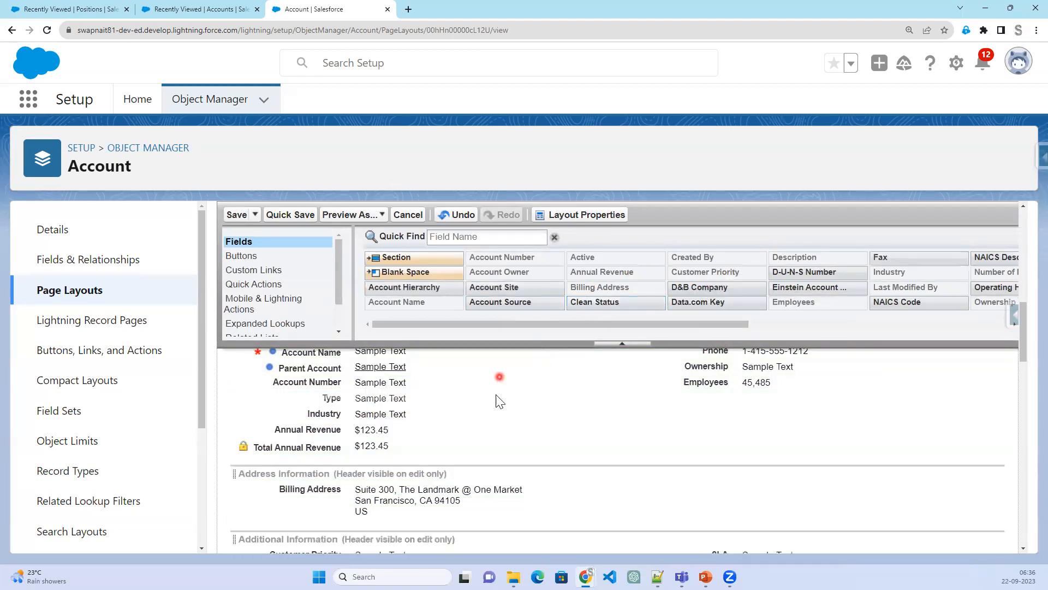
Remove SLA Expiration Date, SLA and SLA Serial Number from the Additional Information section and save the Online Account Page Layout.
{"action": "scroll", "coordinate": [498, 398], "scroll_direction": "down", "scroll_amount": 1}
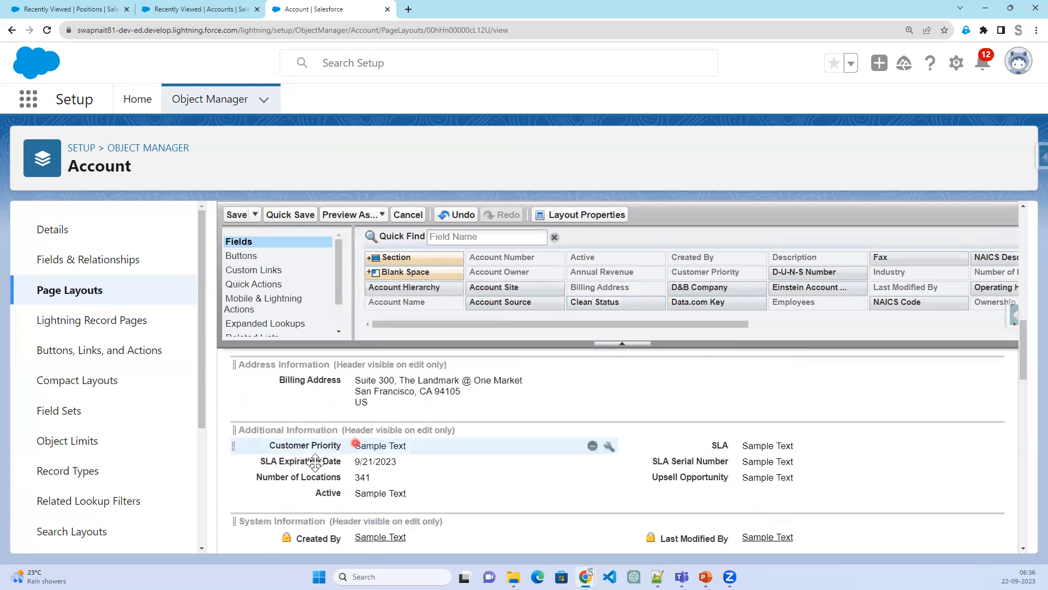
{"action": "left_click_drag", "start_coordinate": [371, 466], "coordinate": [545, 290]}
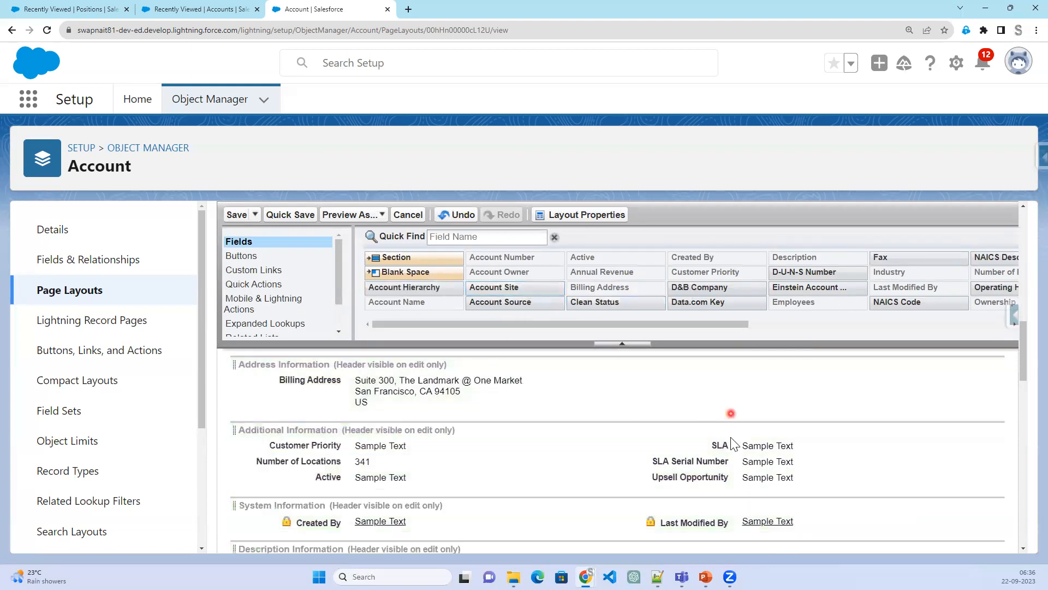
{"action": "left_click_drag", "start_coordinate": [729, 447], "coordinate": [712, 302]}
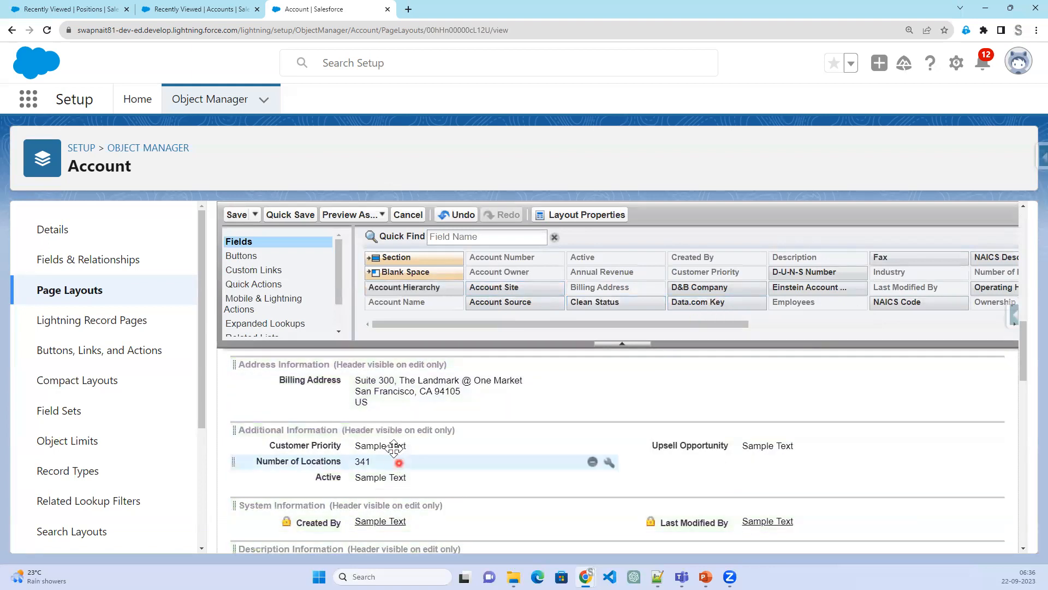
{"action": "scroll", "coordinate": [364, 386], "scroll_direction": "up", "scroll_amount": 5}
{"action": "scroll", "coordinate": [364, 385], "scroll_direction": "up", "scroll_amount": 3}
{"action": "left_click_drag", "start_coordinate": [277, 321], "coordinate": [234, 248]}
{"action": "left_click", "coordinate": [238, 238]}
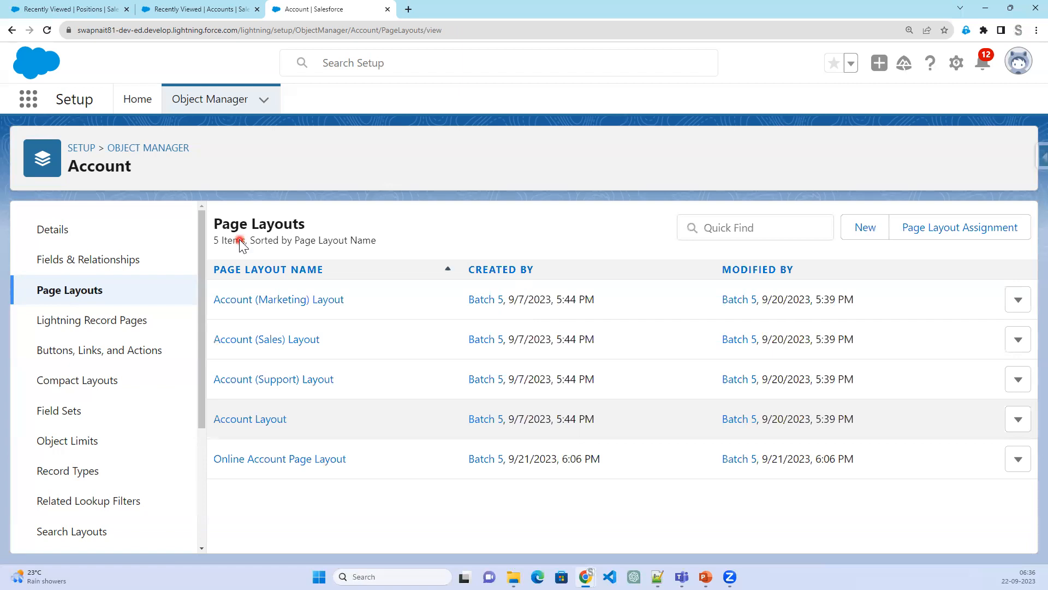
Create an Account page layout named "Offline Account Page Layout", cloned from Account Layout.
{"action": "left_click", "coordinate": [868, 231]}
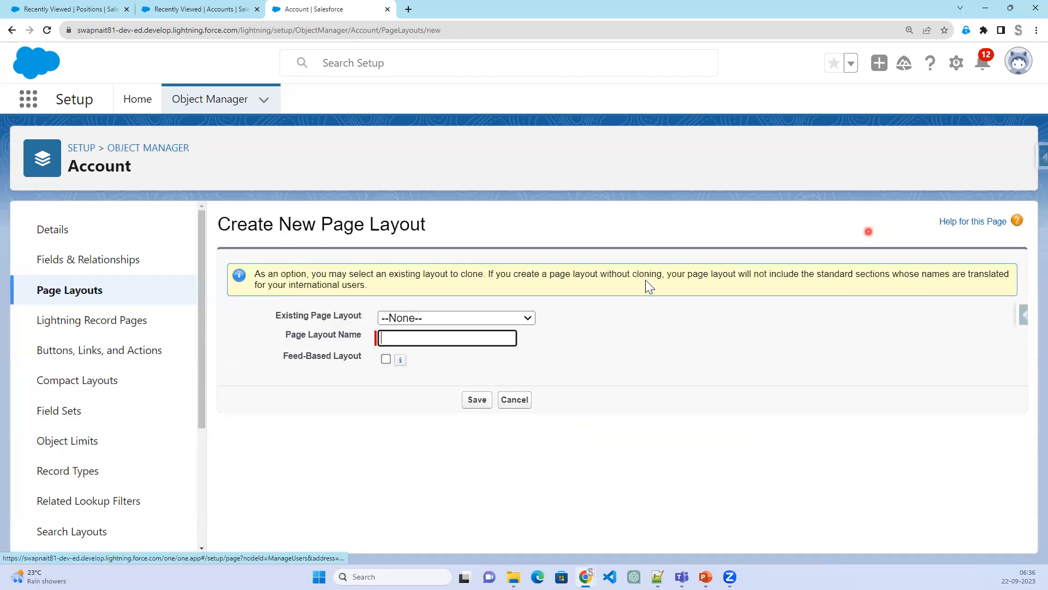
{"action": "left_click", "coordinate": [508, 320]}
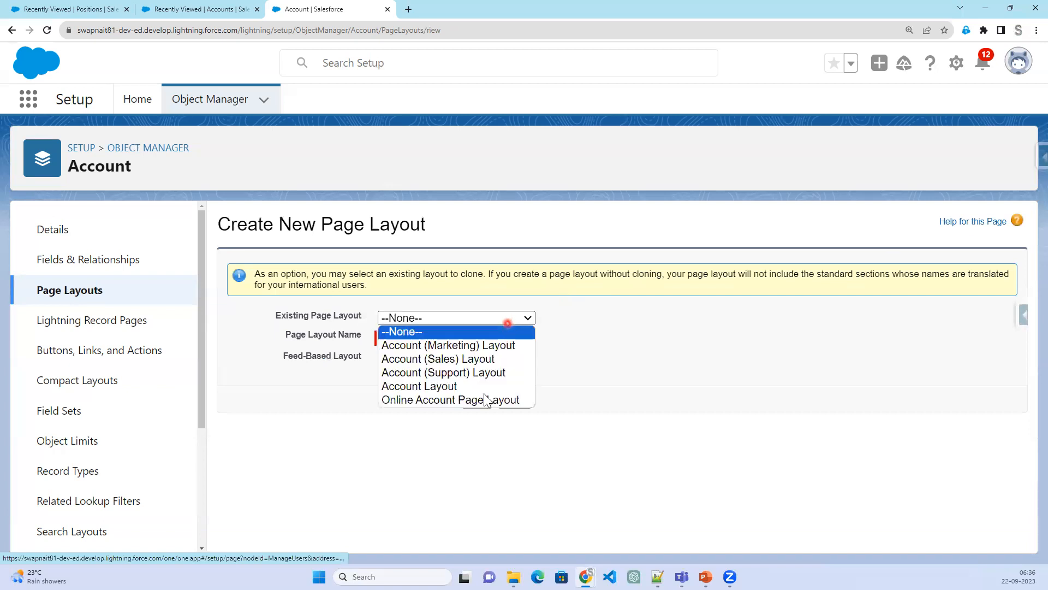
{"action": "left_click", "coordinate": [449, 387]}
{"action": "left_click", "coordinate": [449, 336]}
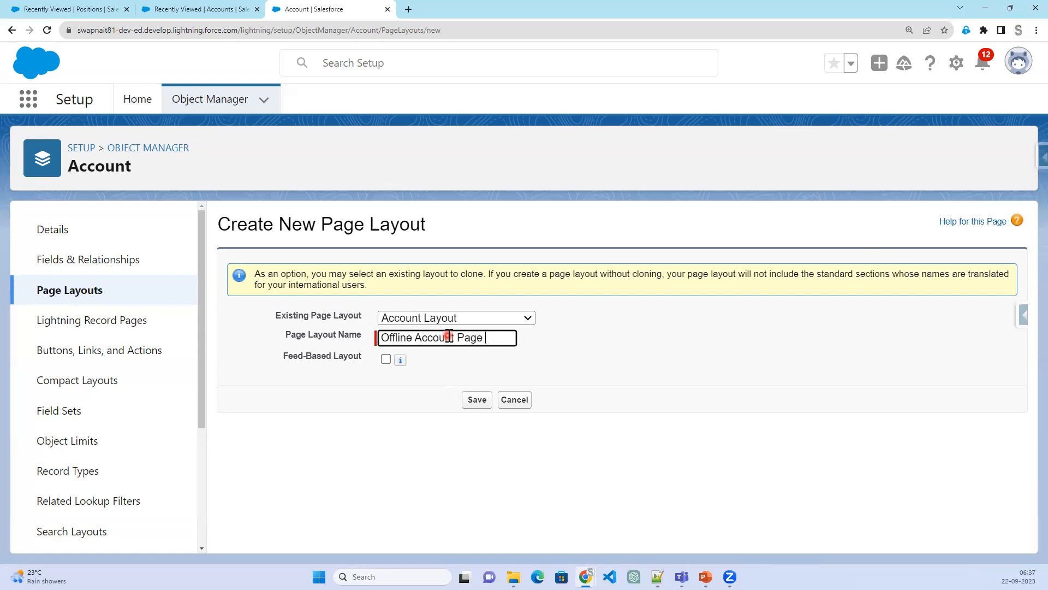
{"action": "type", "text": "out"}
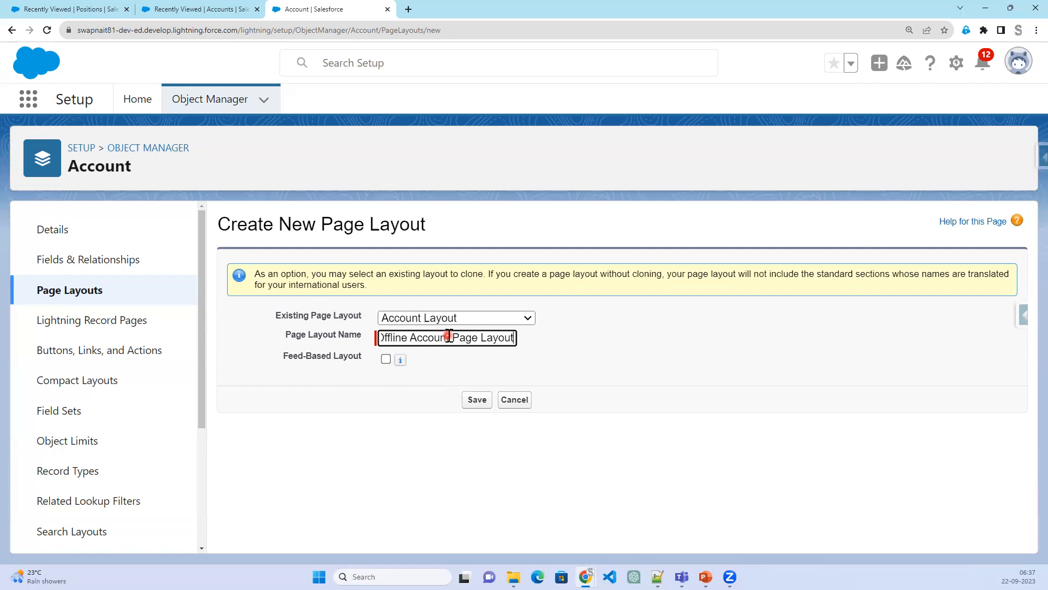
{"action": "left_click", "coordinate": [476, 406]}
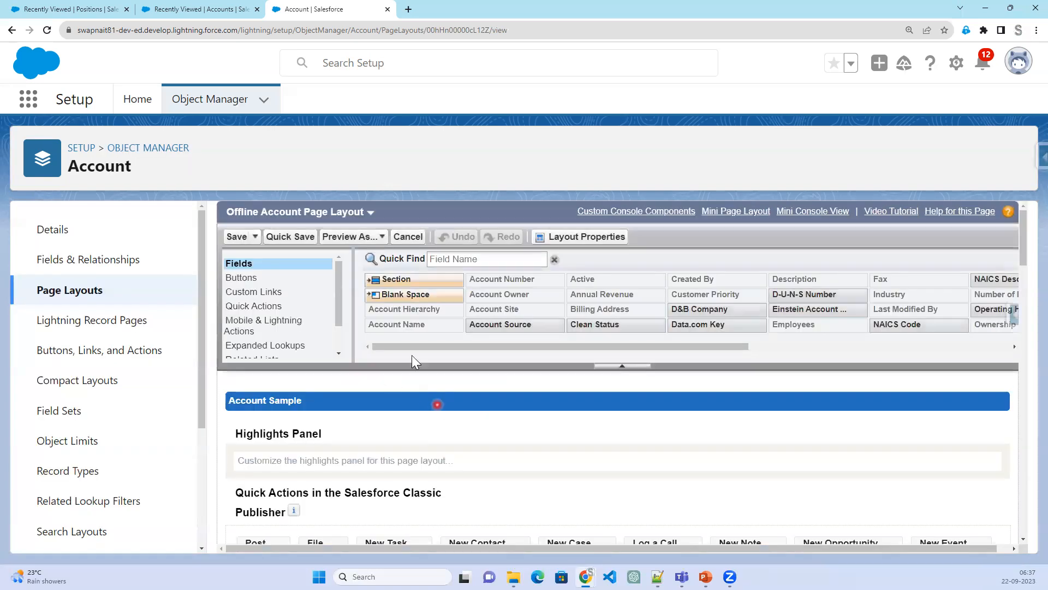
Remove Billing Address from the Offline Account Page Layout and move Shipping Address into the first column of Address Information.
{"action": "scroll", "coordinate": [510, 445], "scroll_direction": "down", "scroll_amount": 10}
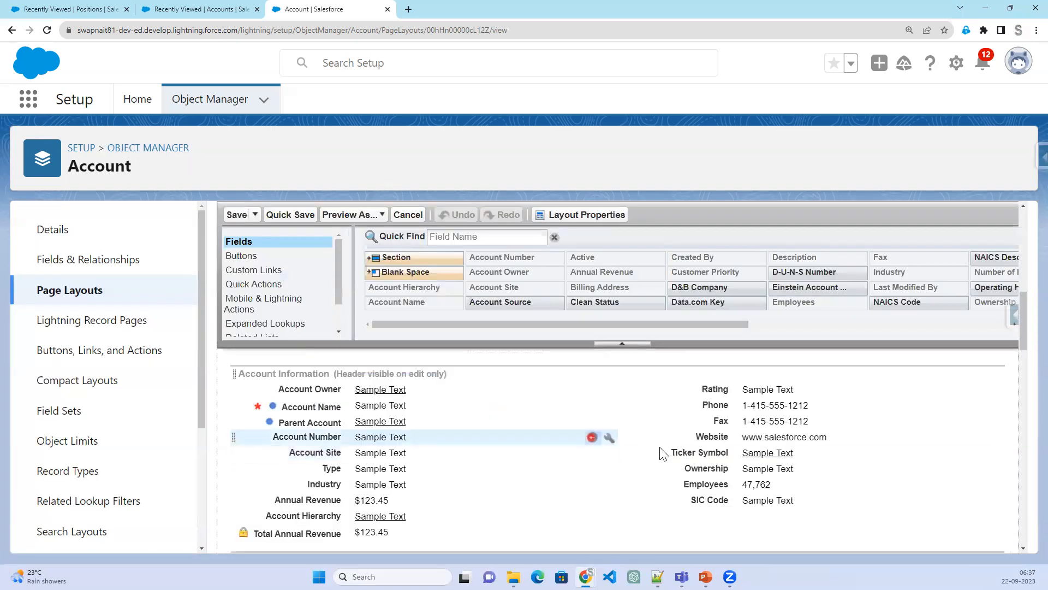
{"action": "scroll", "coordinate": [651, 455], "scroll_direction": "down", "scroll_amount": 3}
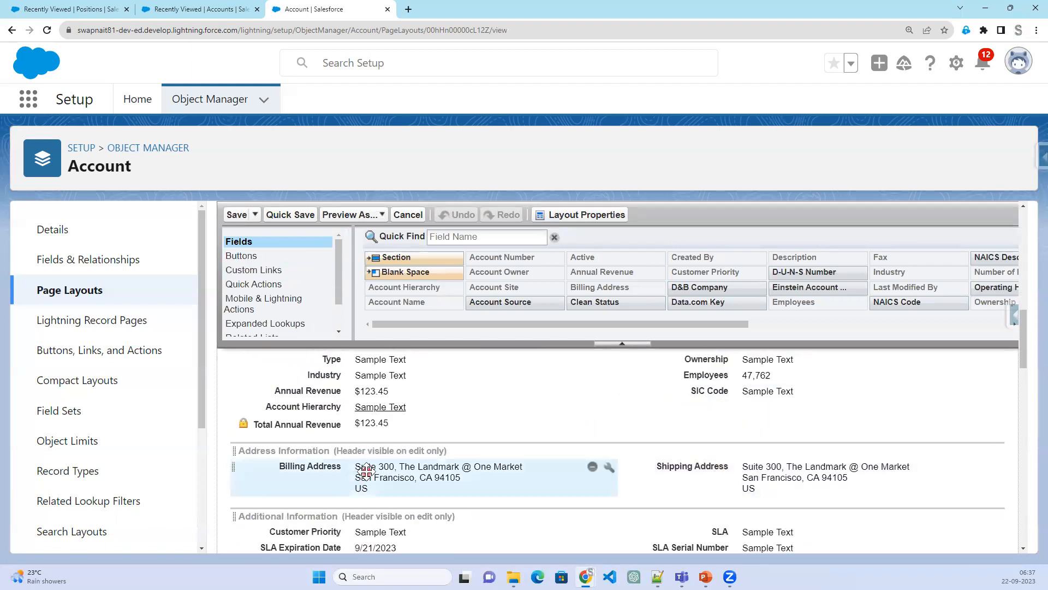
{"action": "left_click_drag", "start_coordinate": [365, 471], "coordinate": [576, 290]}
{"action": "left_click_drag", "start_coordinate": [732, 467], "coordinate": [557, 473]}
{"action": "scroll", "coordinate": [560, 459], "scroll_direction": "down", "scroll_amount": 2}
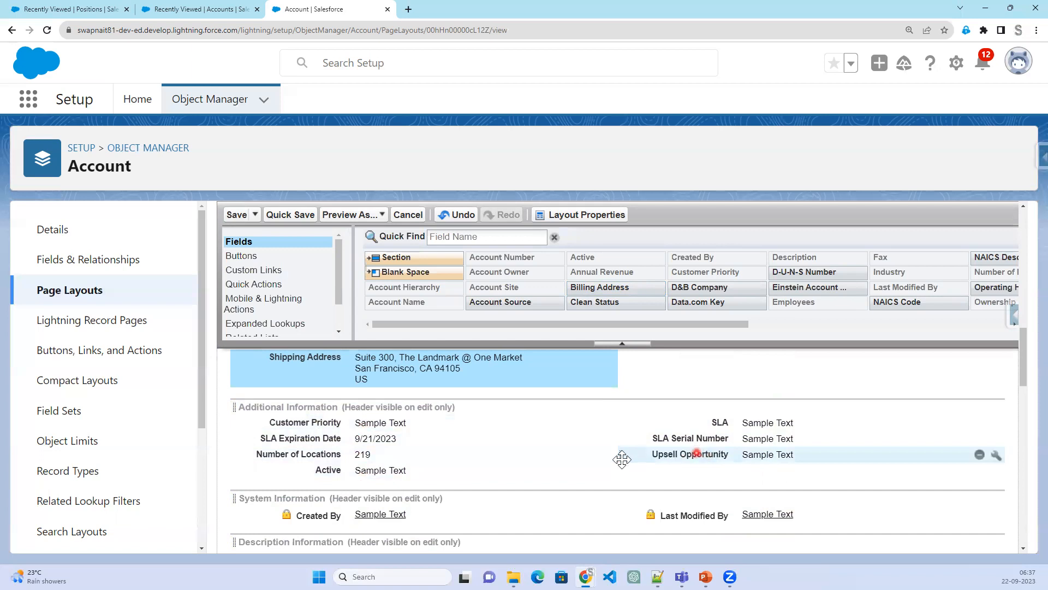
Add Billing Address back beside Shipping Address in the Address Information section and save the Offline Account Page Layout.
{"action": "scroll", "coordinate": [622, 459], "scroll_direction": "up", "scroll_amount": 3}
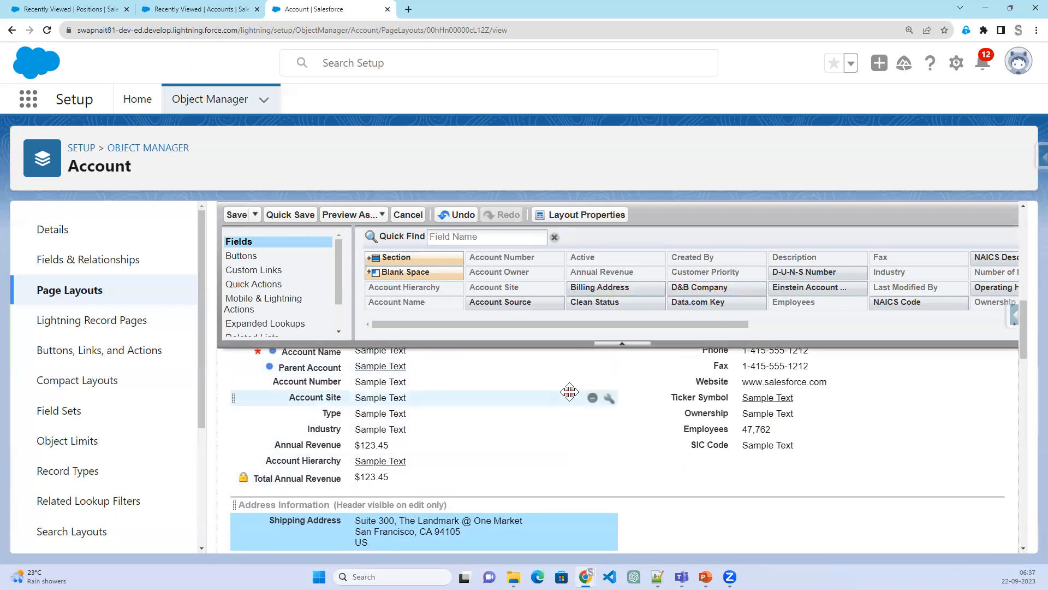
{"action": "scroll", "coordinate": [569, 391], "scroll_direction": "down", "scroll_amount": 1}
{"action": "left_click_drag", "start_coordinate": [600, 287], "coordinate": [700, 467]}
{"action": "left_click", "coordinate": [236, 213]}
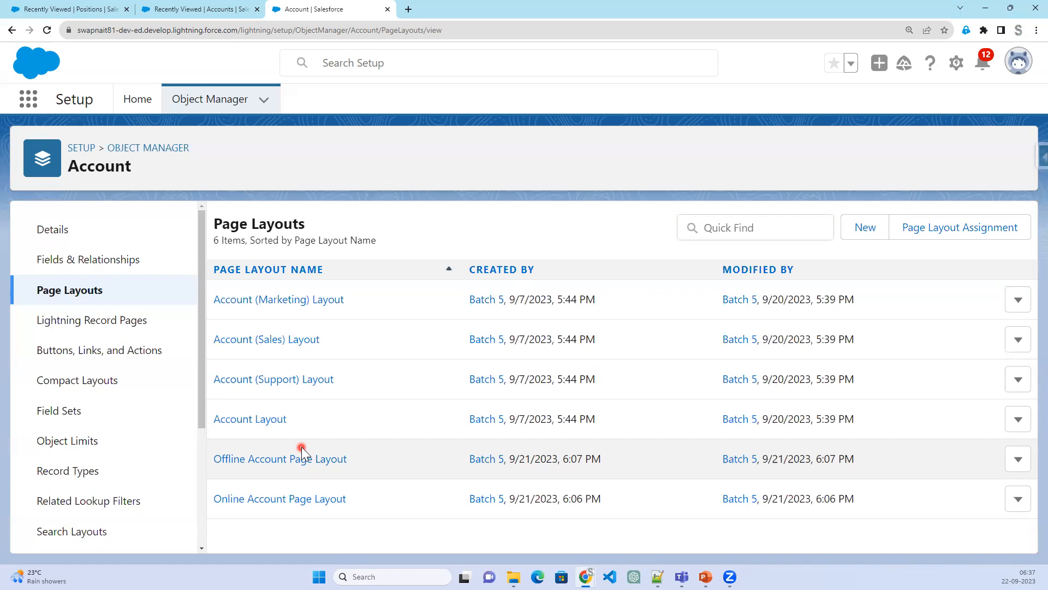
Review the Account object's list of fields and relationships.
{"action": "left_click", "coordinate": [126, 265]}
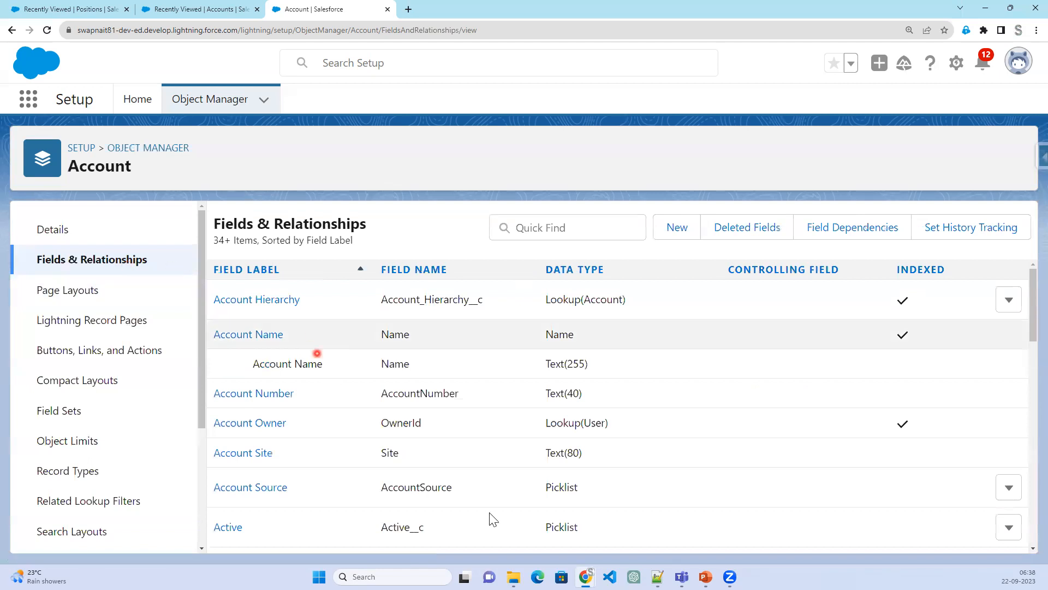
{"action": "scroll", "coordinate": [489, 516], "scroll_direction": "down", "scroll_amount": 2}
{"action": "scroll", "coordinate": [489, 513], "scroll_direction": "down", "scroll_amount": 2}
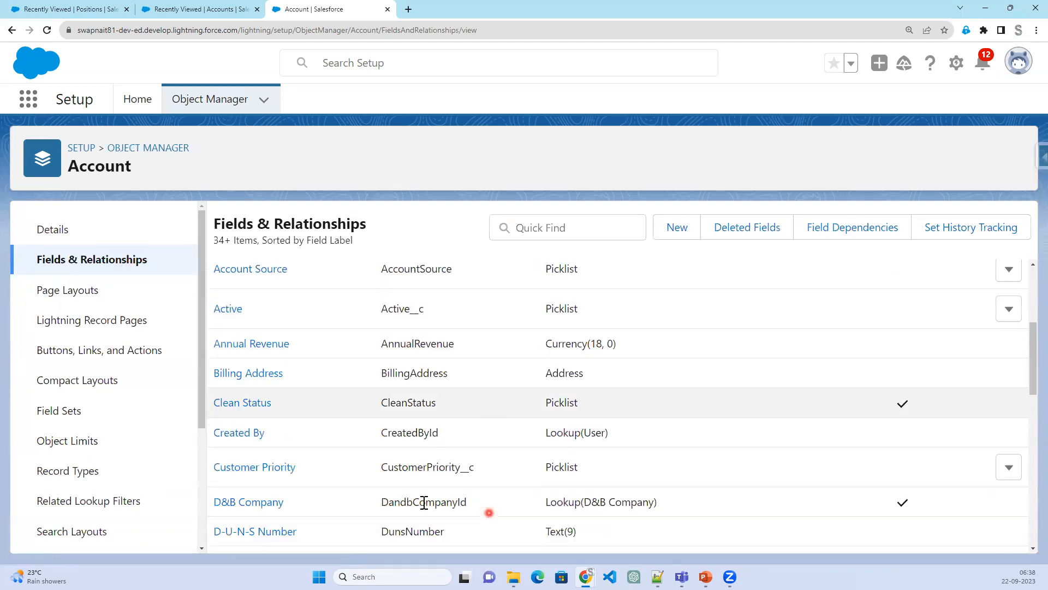
Start a new Account record type based on Master, labelled "Online Customers" and named "Online_Customers".
{"action": "left_click", "coordinate": [68, 475]}
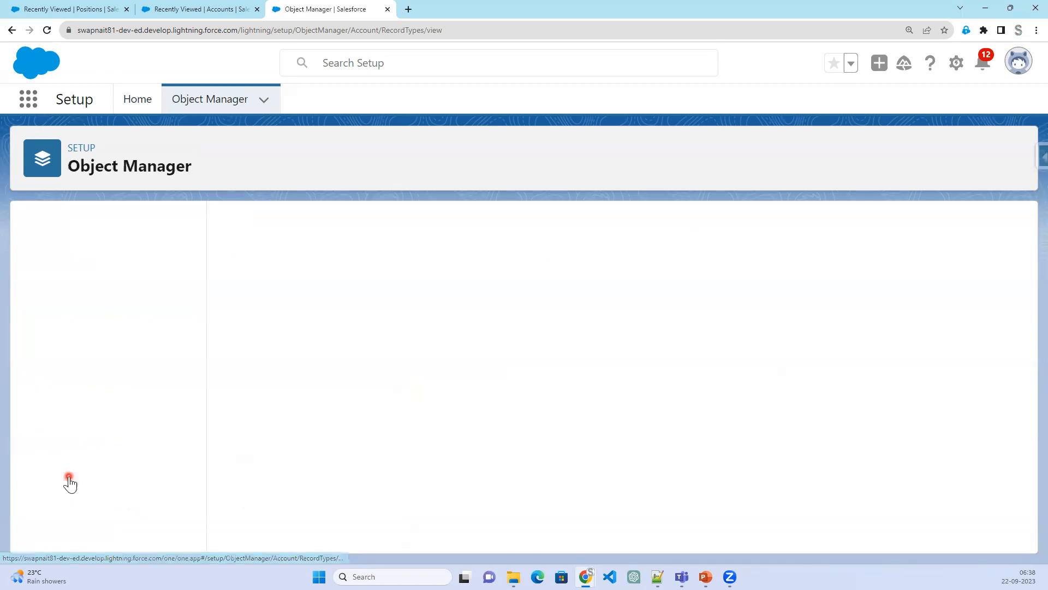
{"action": "left_click", "coordinate": [866, 227]}
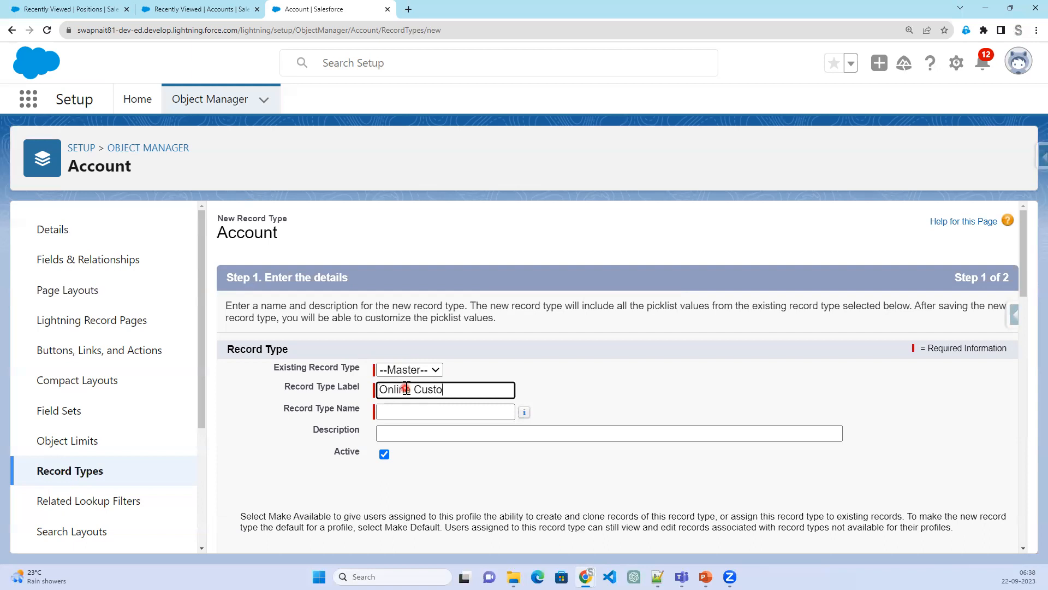
{"action": "type", "text": "s"}
{"action": "key", "text": "Tab"}
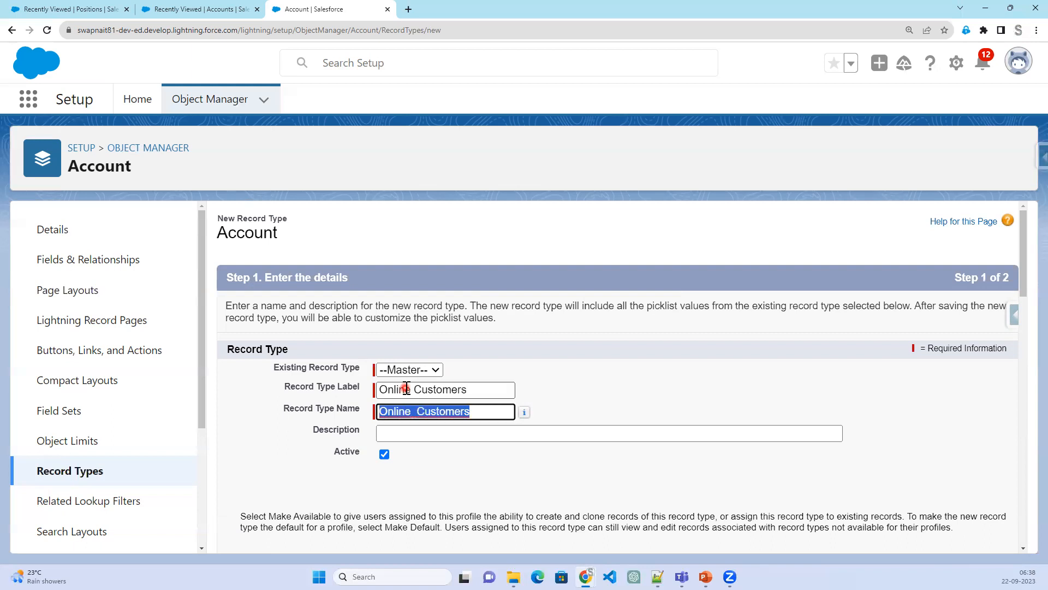
Keep the record type available to all profiles and continue to the page layout assignment.
{"action": "scroll", "coordinate": [1015, 489], "scroll_direction": "down", "scroll_amount": 4}
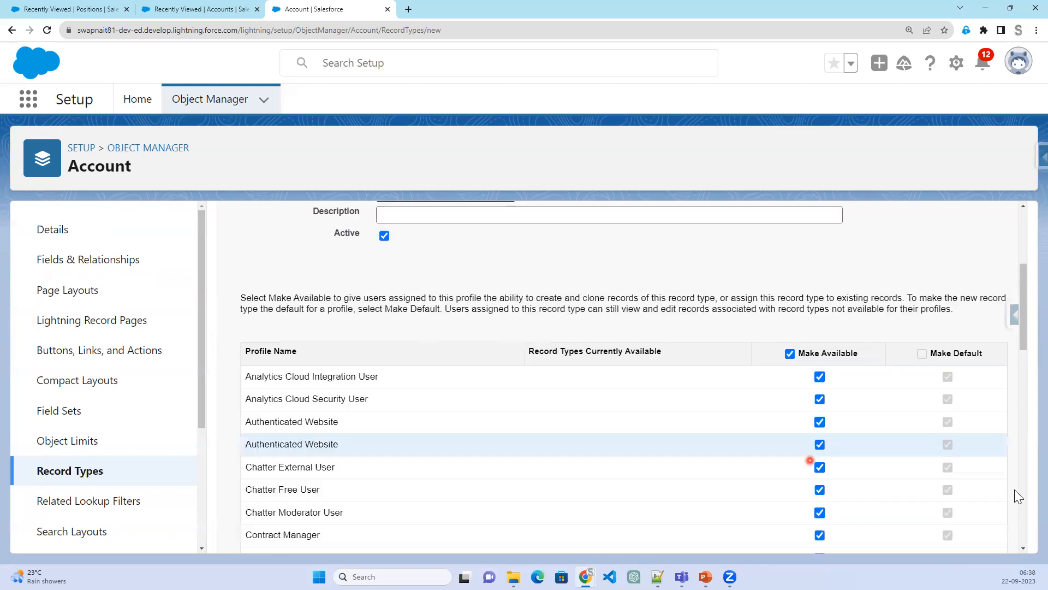
{"action": "scroll", "coordinate": [944, 395], "scroll_direction": "down", "scroll_amount": 5}
{"action": "scroll", "coordinate": [945, 409], "scroll_direction": "down", "scroll_amount": 10}
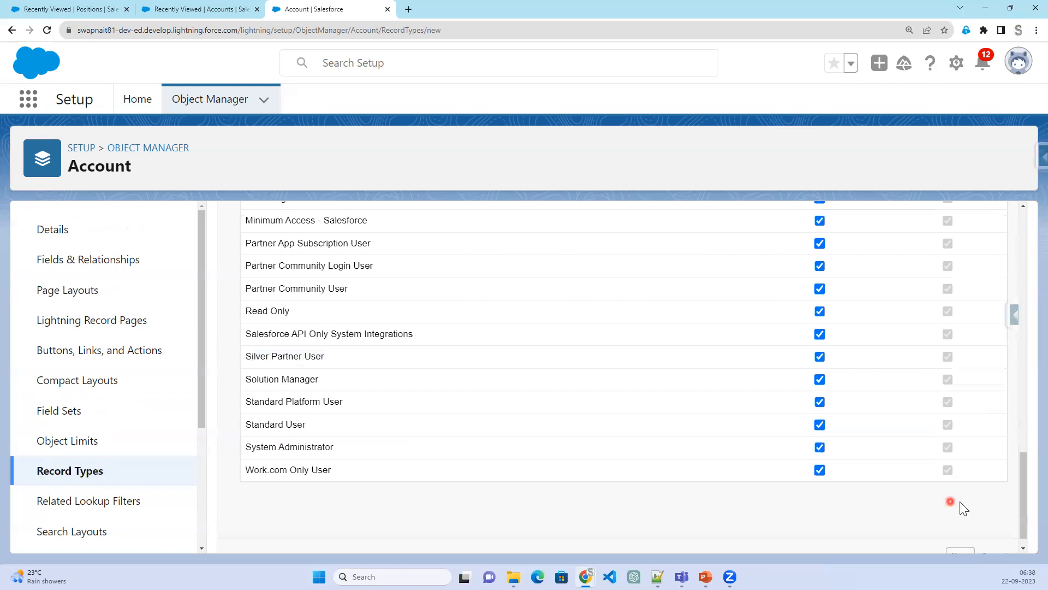
{"action": "left_click", "coordinate": [962, 536]}
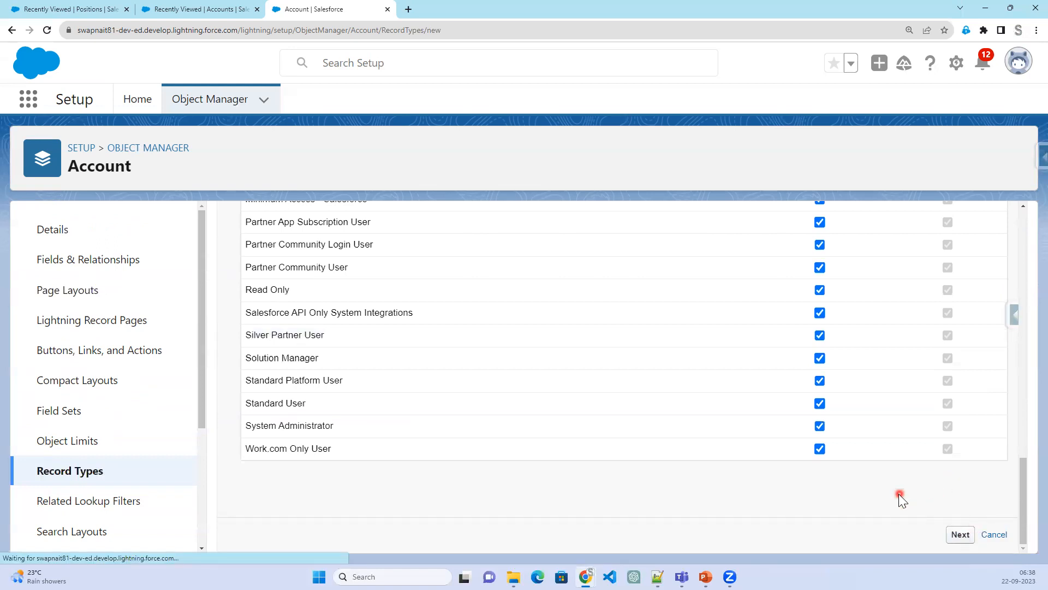
{"action": "left_click", "coordinate": [961, 534]}
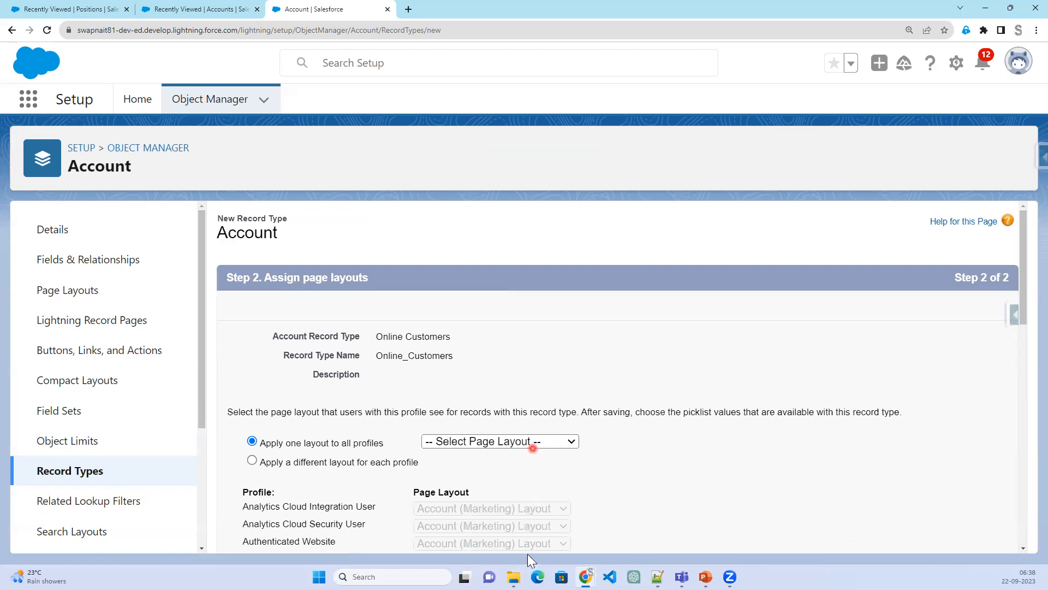
Reattach the detached Positions tab to the main browser window and return to the Account record type setup.
{"action": "left_click", "coordinate": [535, 440]}
{"action": "scroll", "coordinate": [207, 374], "scroll_direction": "down", "scroll_amount": 3}
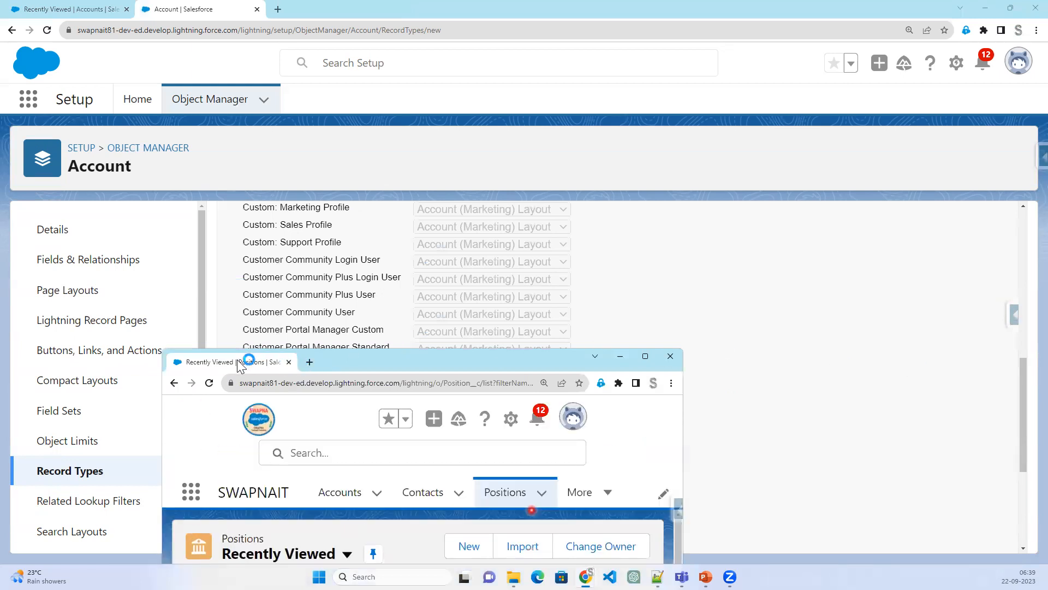
{"action": "left_click_drag", "start_coordinate": [239, 365], "coordinate": [304, 10]}
{"action": "left_click", "coordinate": [156, 7]}
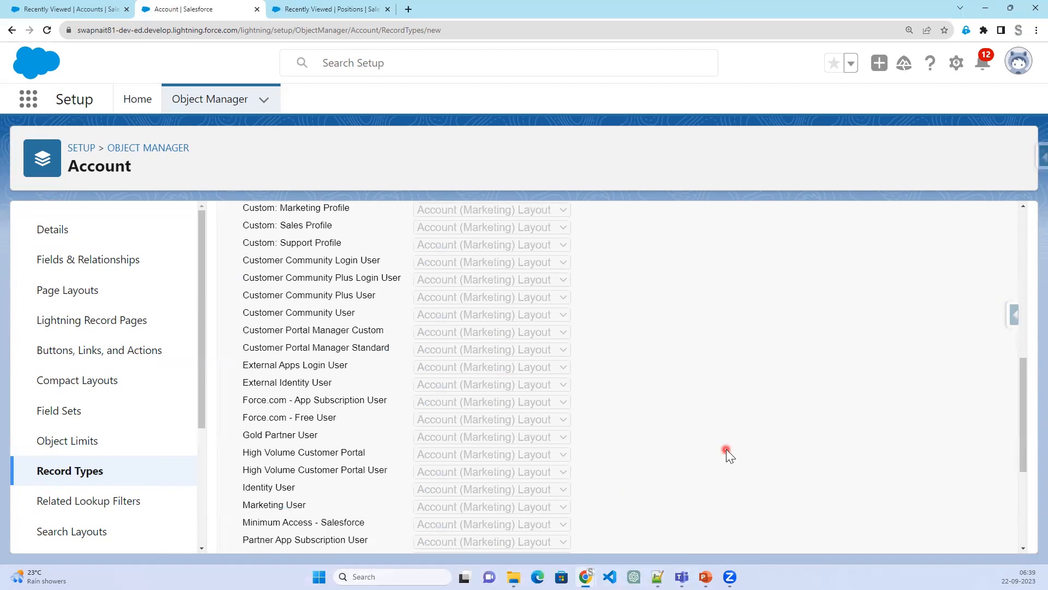
Apply Online Account Page Layout to all profiles for the Online Customers record type and review the profile assignments.
{"action": "scroll", "coordinate": [726, 450], "scroll_direction": "up", "scroll_amount": 8}
{"action": "scroll", "coordinate": [443, 465], "scroll_direction": "down", "scroll_amount": 2}
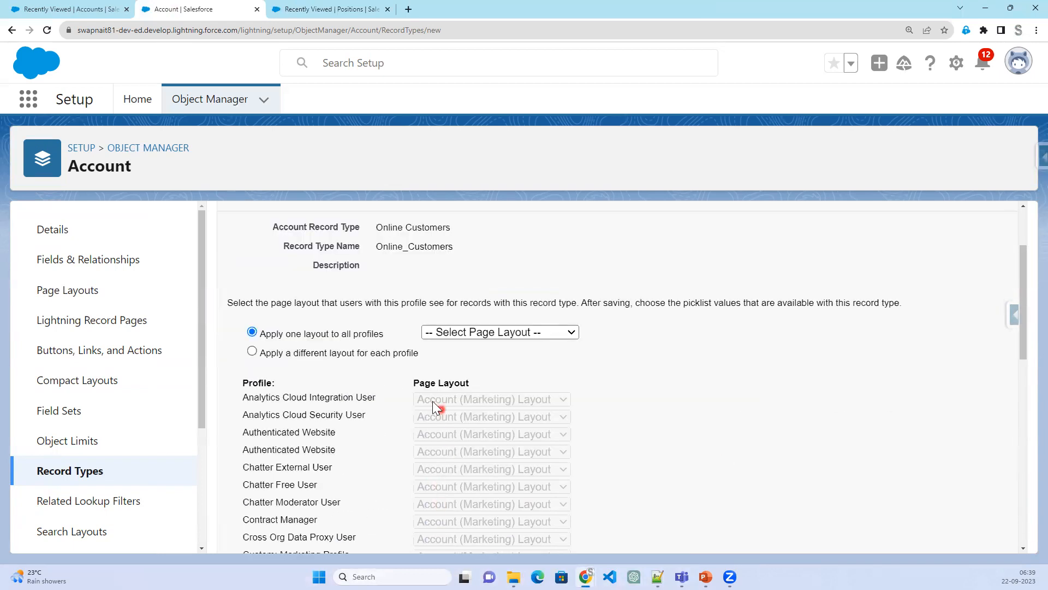
{"action": "left_click", "coordinate": [540, 332]}
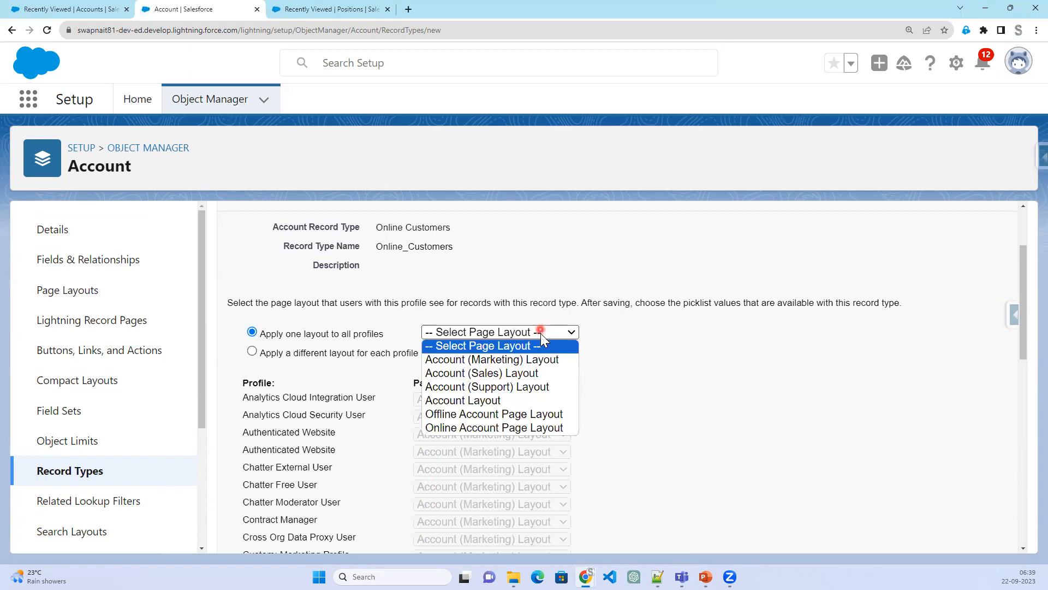
{"action": "left_click", "coordinate": [530, 427]}
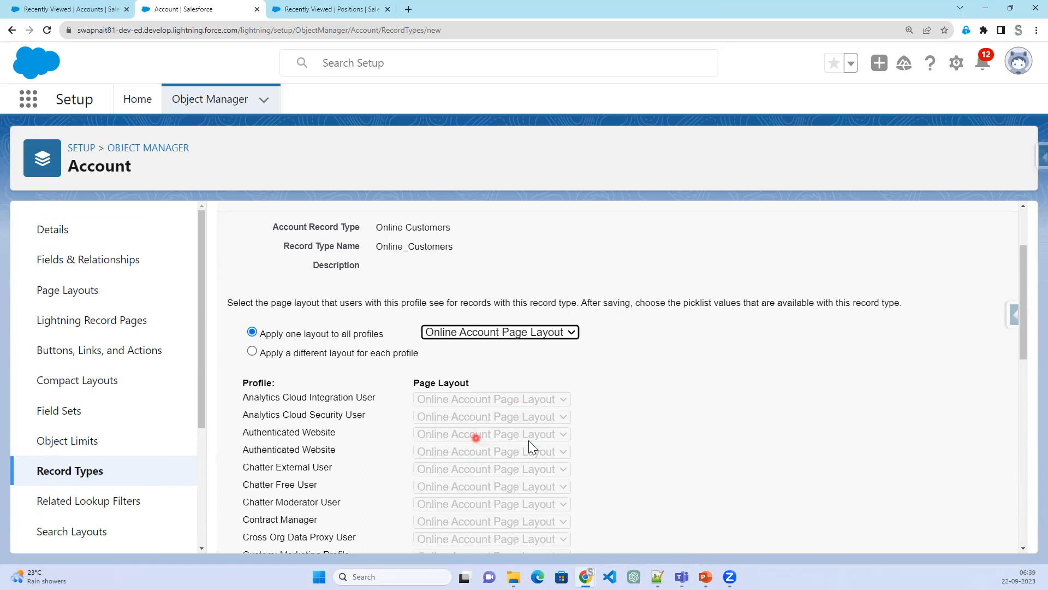
{"action": "scroll", "coordinate": [529, 440], "scroll_direction": "down", "scroll_amount": 10}
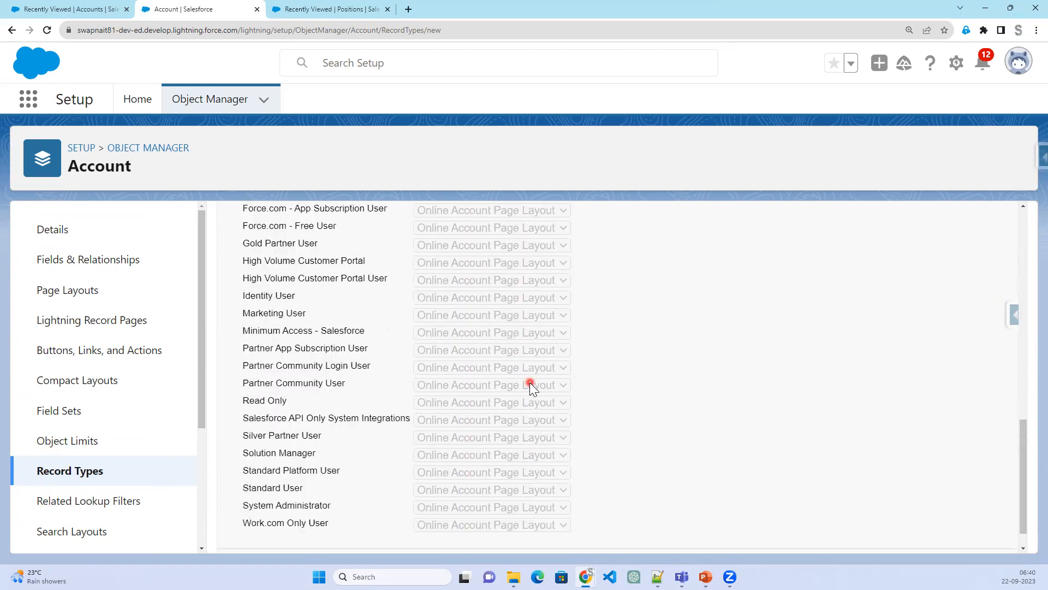
{"action": "scroll", "coordinate": [530, 382], "scroll_direction": "up", "scroll_amount": 12}
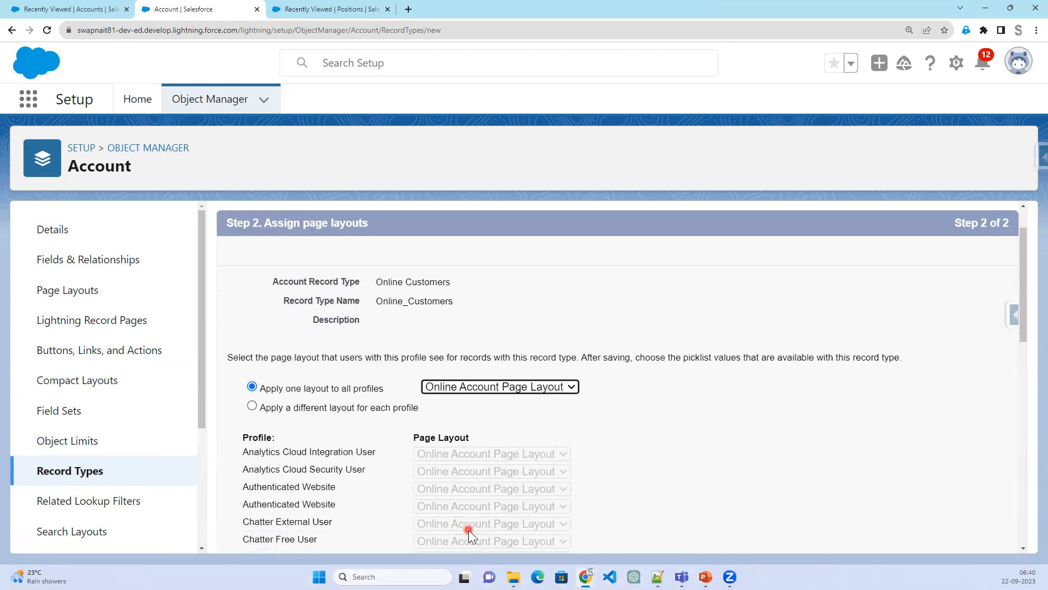
Switch to a different layout for each profile and assign Account Layout to Custom: Sales Profile, Chatter Moderator User and Chatter External User.
{"action": "left_click", "coordinate": [321, 409]}
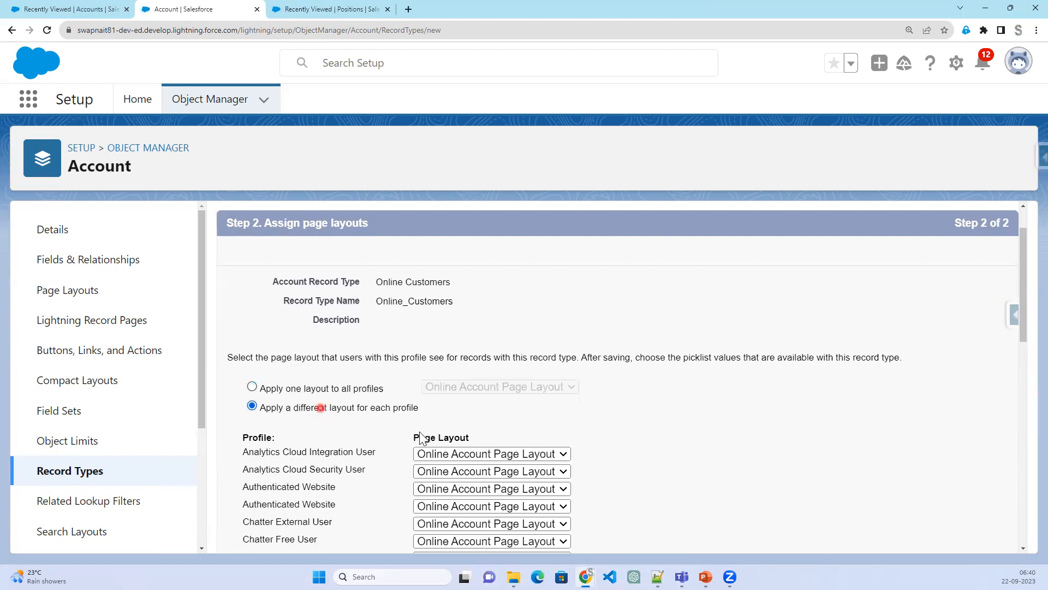
{"action": "scroll", "coordinate": [583, 477], "scroll_direction": "down", "scroll_amount": 3}
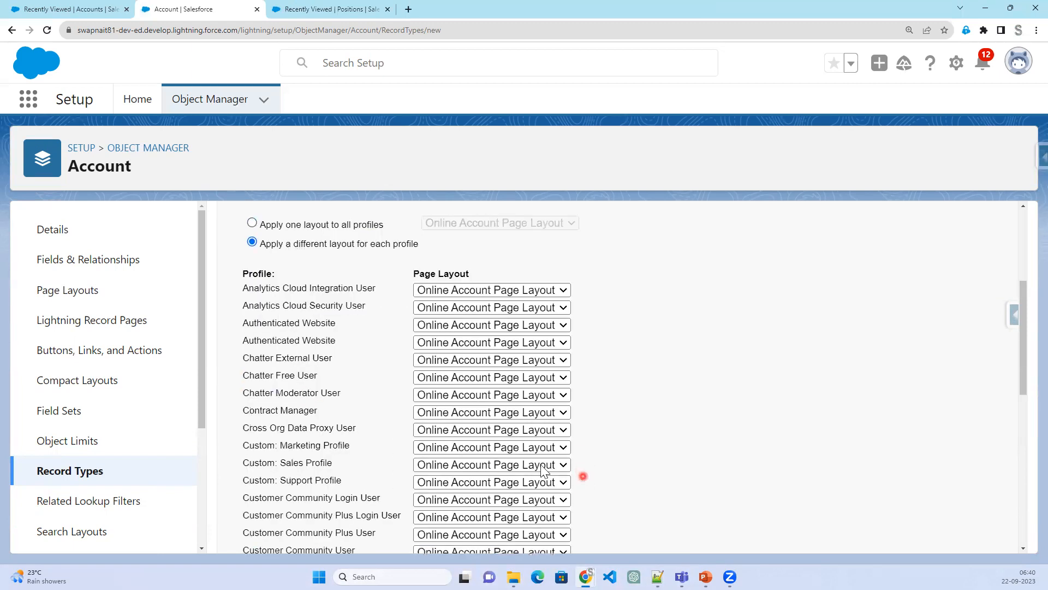
{"action": "left_click", "coordinate": [499, 465]}
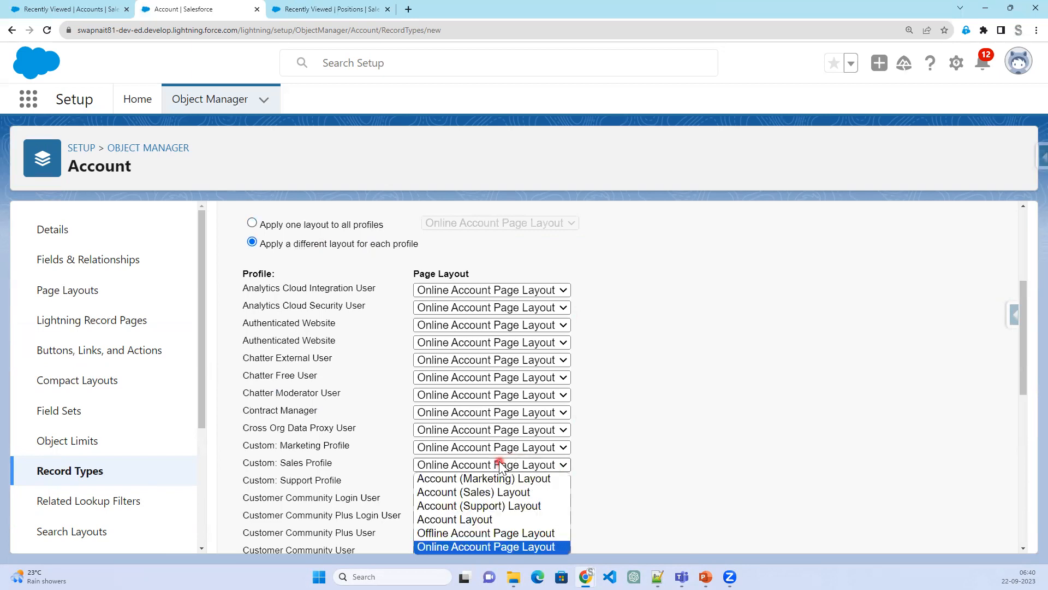
{"action": "left_click", "coordinate": [485, 518]}
{"action": "left_click", "coordinate": [481, 396]}
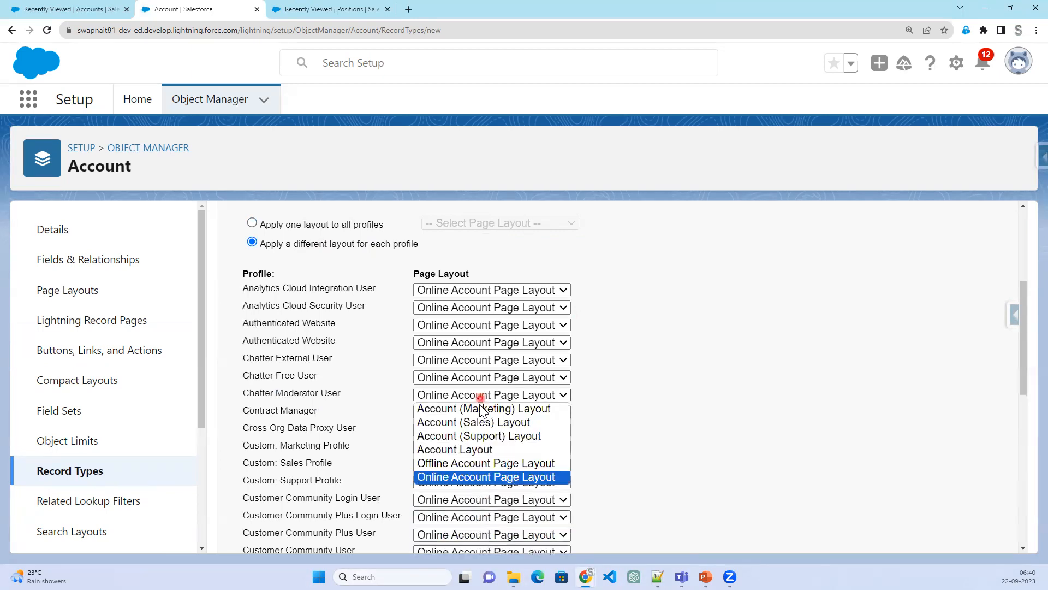
{"action": "left_click", "coordinate": [467, 360]}
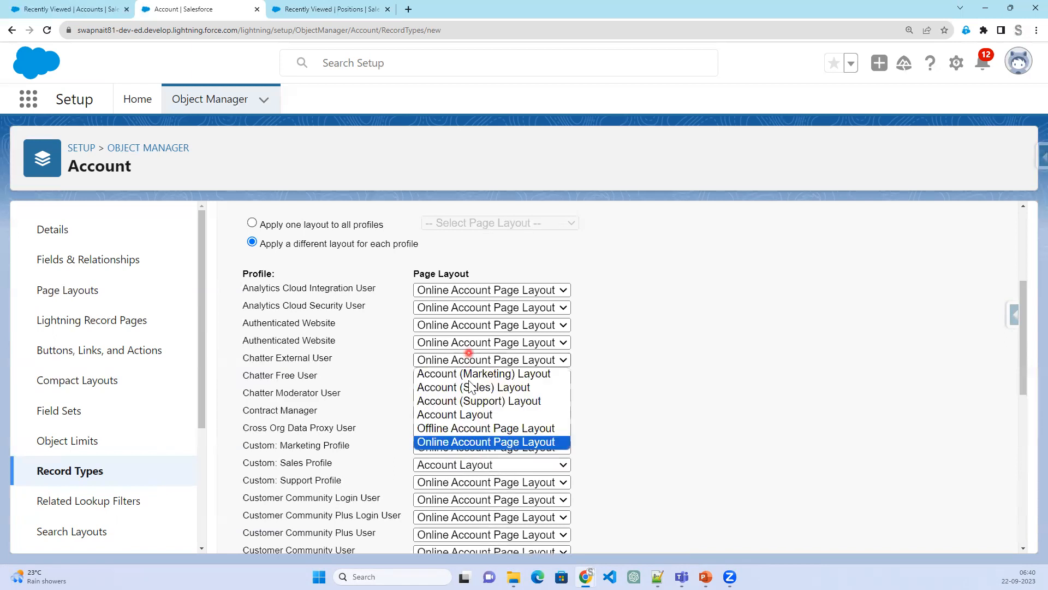
{"action": "left_click", "coordinate": [469, 414]}
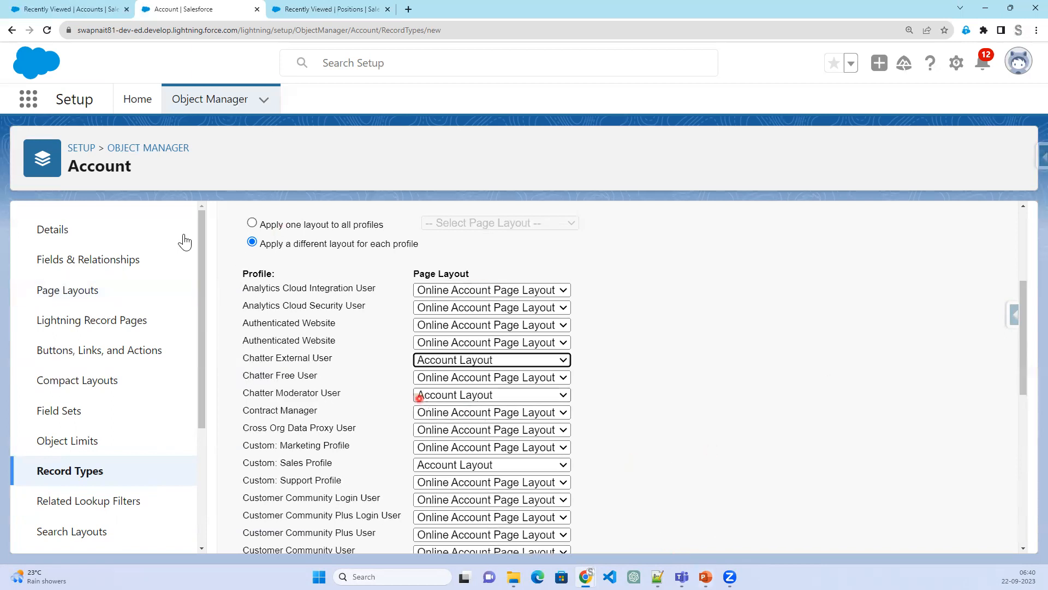
Save the Online Customers record type and return to the list of Account record types.
{"action": "scroll", "coordinate": [708, 376], "scroll_direction": "down", "scroll_amount": 1}
{"action": "scroll", "coordinate": [709, 377], "scroll_direction": "down", "scroll_amount": 8}
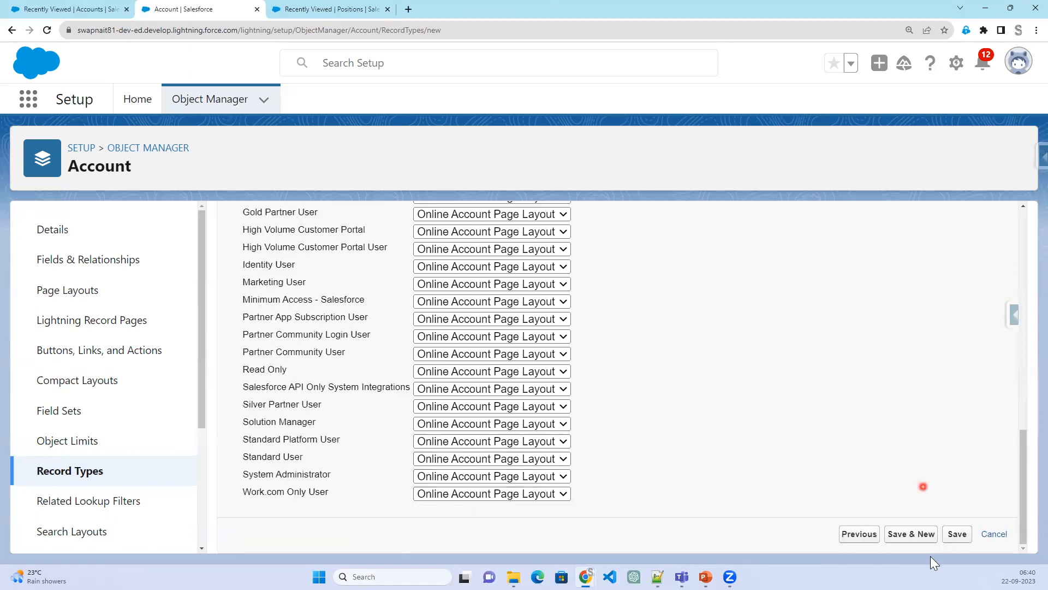
{"action": "left_click", "coordinate": [957, 536]}
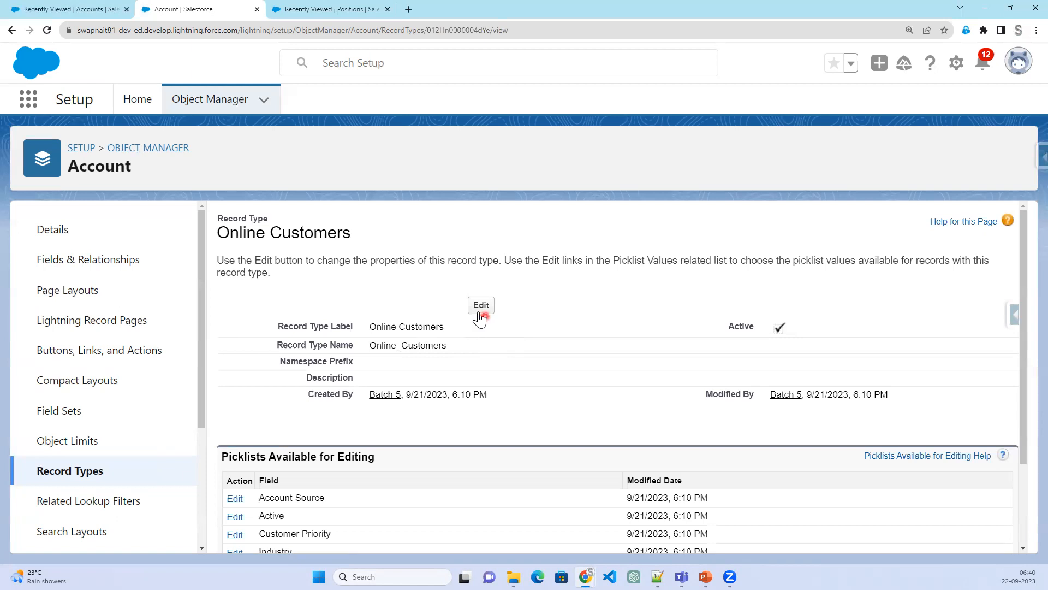
{"action": "left_click", "coordinate": [83, 474]}
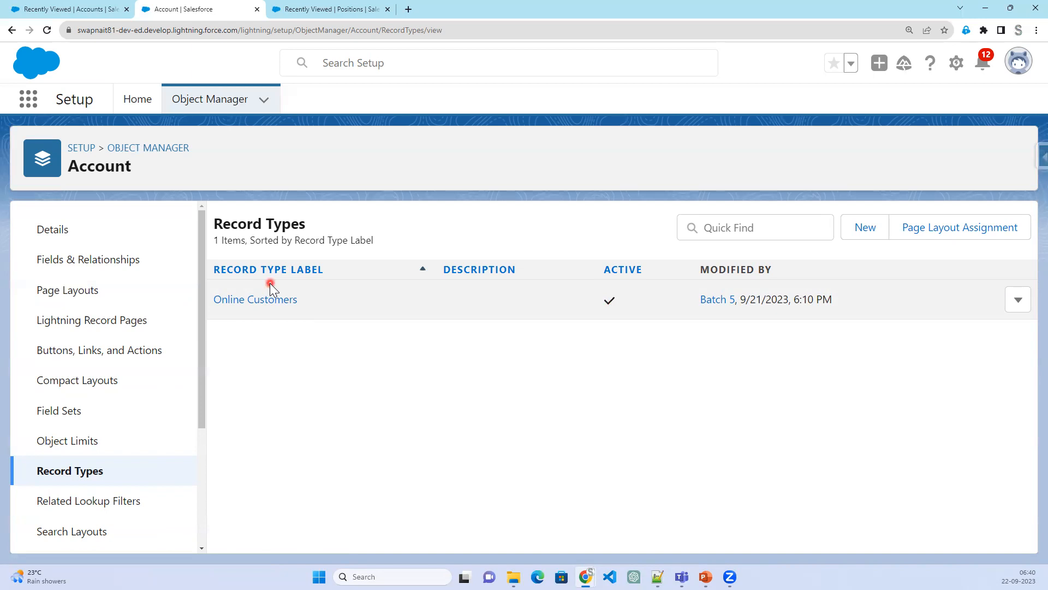
Start a new Account record type based on Master, labelled "Offline Customer" and named "Offline_Customer".
{"action": "left_click", "coordinate": [883, 233]}
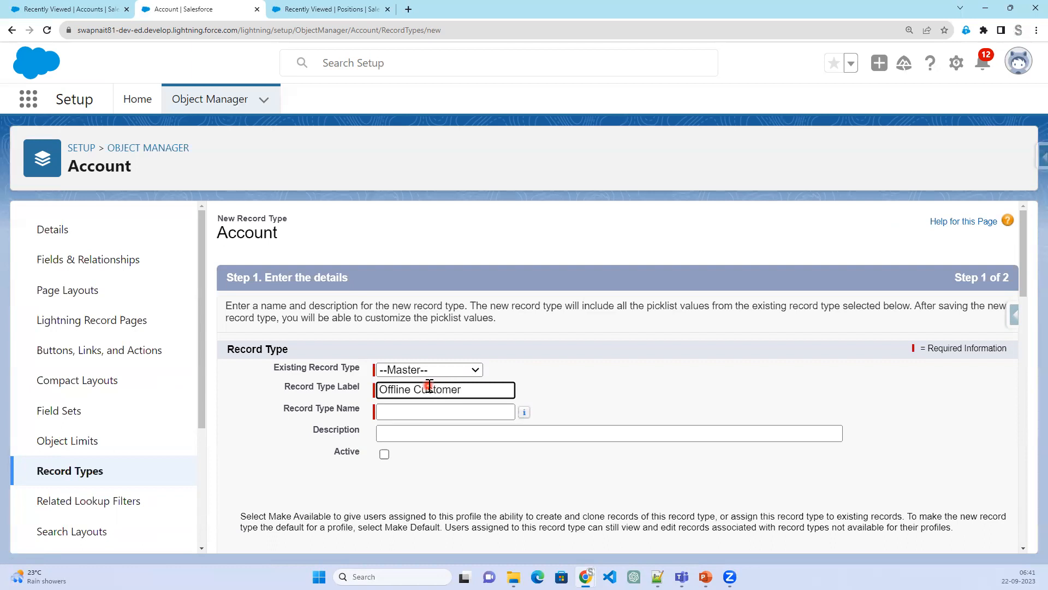
{"action": "left_click", "coordinate": [811, 388]}
{"action": "left_click", "coordinate": [475, 371]}
{"action": "left_click", "coordinate": [653, 360]}
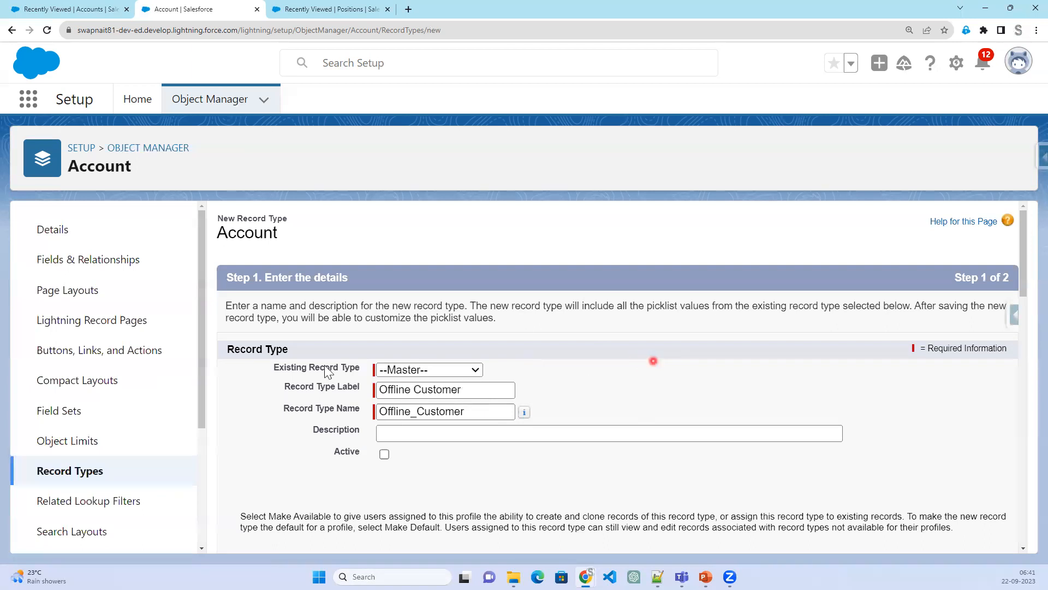
Activate the Offline Customer record type, make it available to all profiles, and continue to the page layout assignment.
{"action": "scroll", "coordinate": [788, 454], "scroll_direction": "down", "scroll_amount": 2}
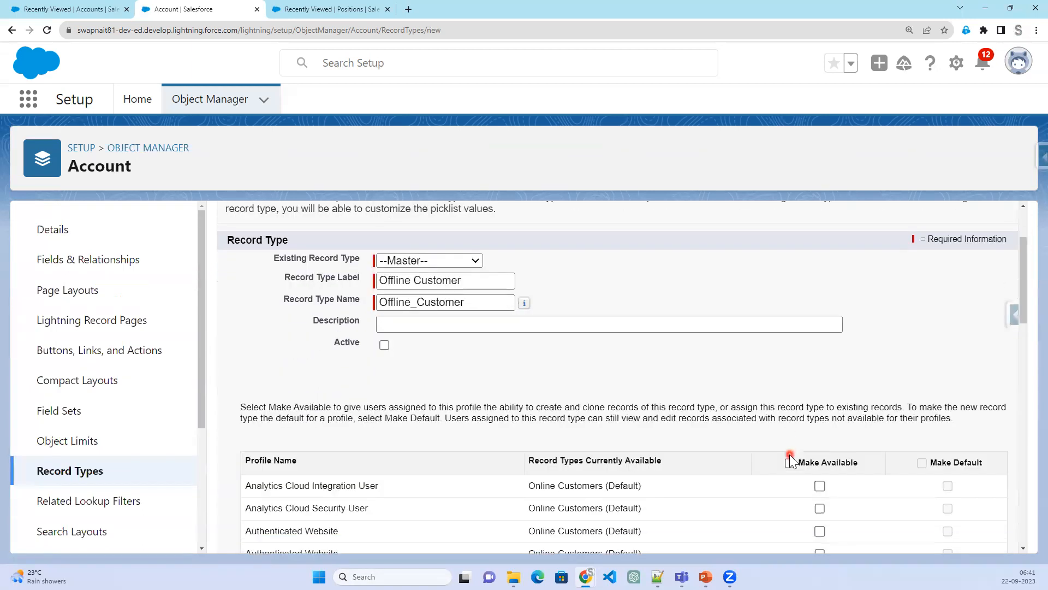
{"action": "scroll", "coordinate": [765, 407], "scroll_direction": "down", "scroll_amount": 1}
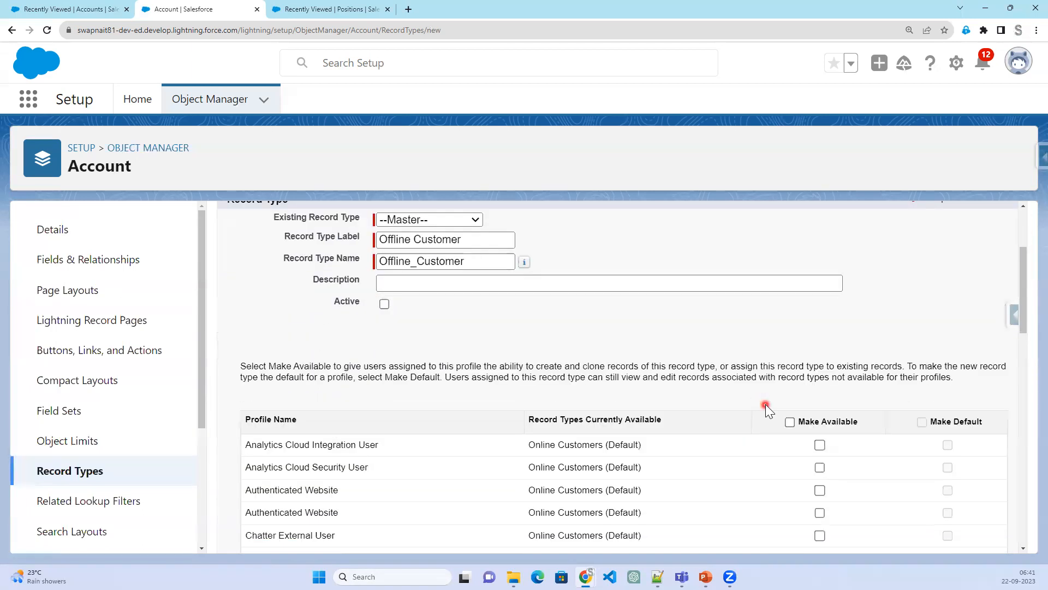
{"action": "scroll", "coordinate": [765, 407], "scroll_direction": "down", "scroll_amount": 2}
{"action": "left_click", "coordinate": [790, 299]}
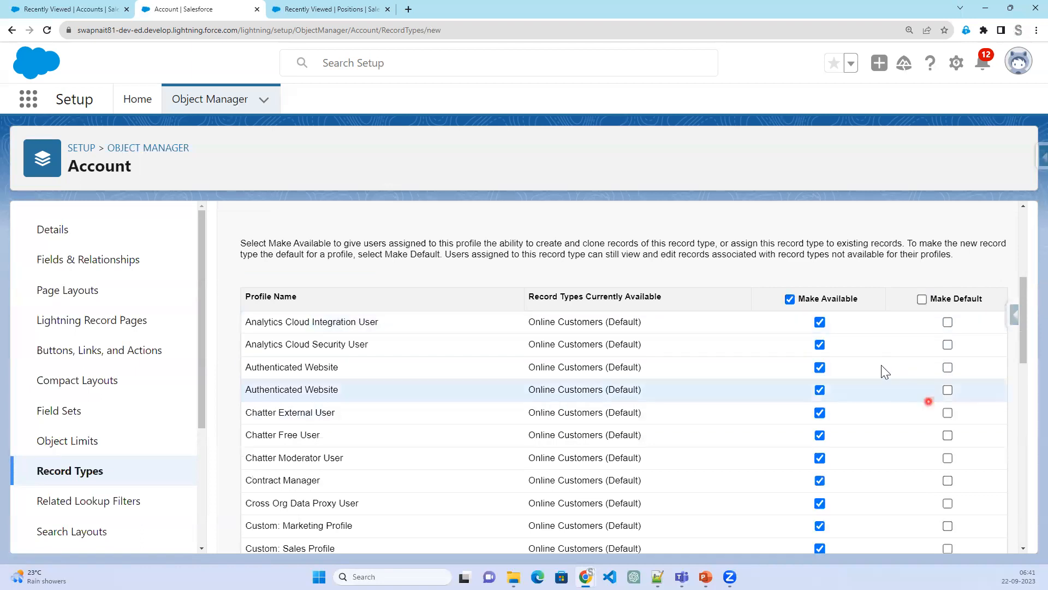
{"action": "scroll", "coordinate": [546, 376], "scroll_direction": "up", "scroll_amount": 3}
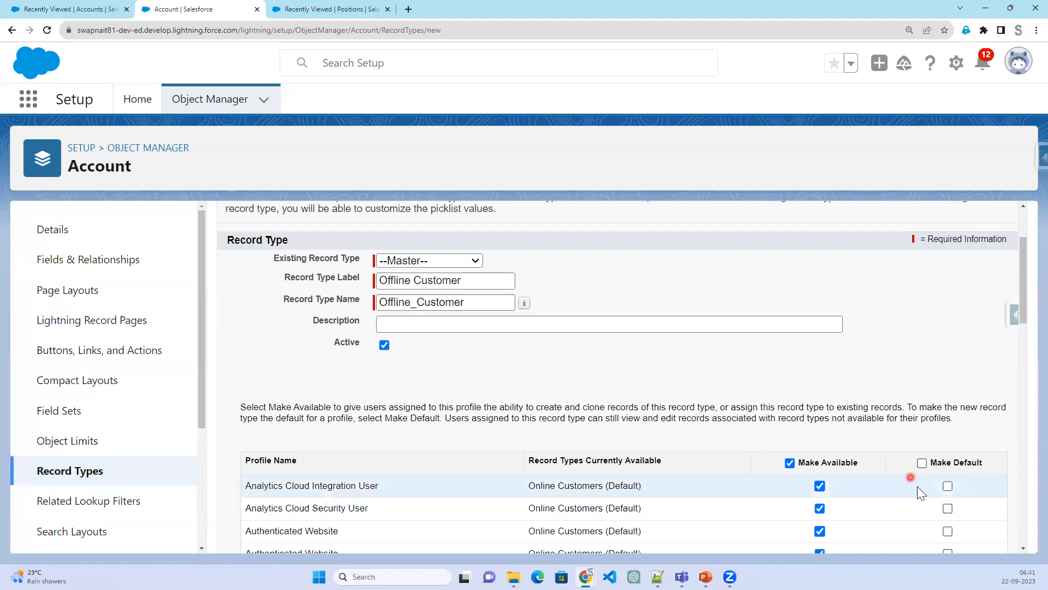
{"action": "scroll", "coordinate": [918, 486], "scroll_direction": "down", "scroll_amount": 3}
{"action": "scroll", "coordinate": [916, 496], "scroll_direction": "down", "scroll_amount": 10}
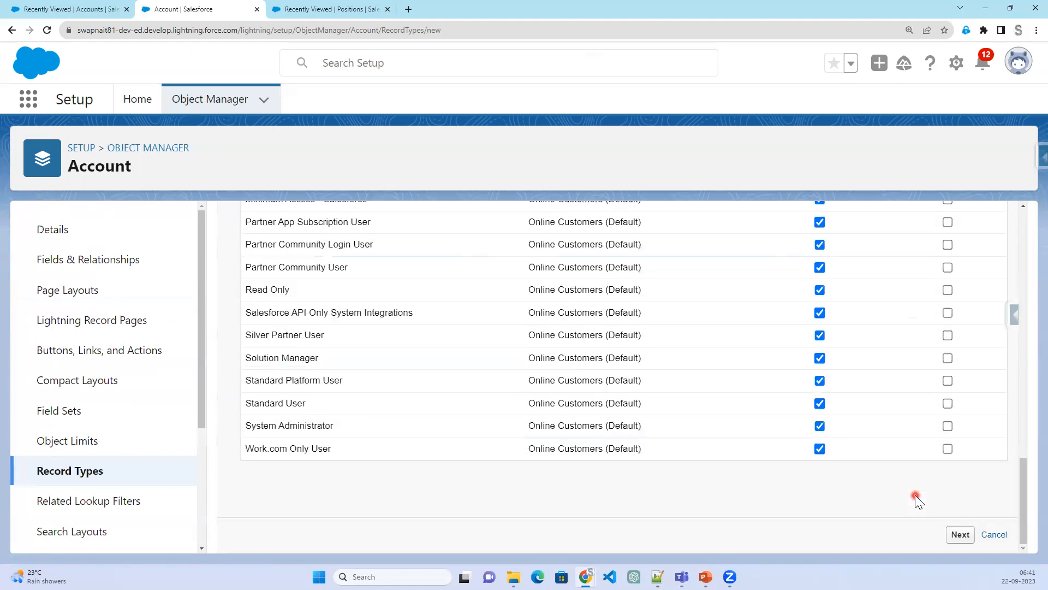
{"action": "left_click", "coordinate": [964, 542]}
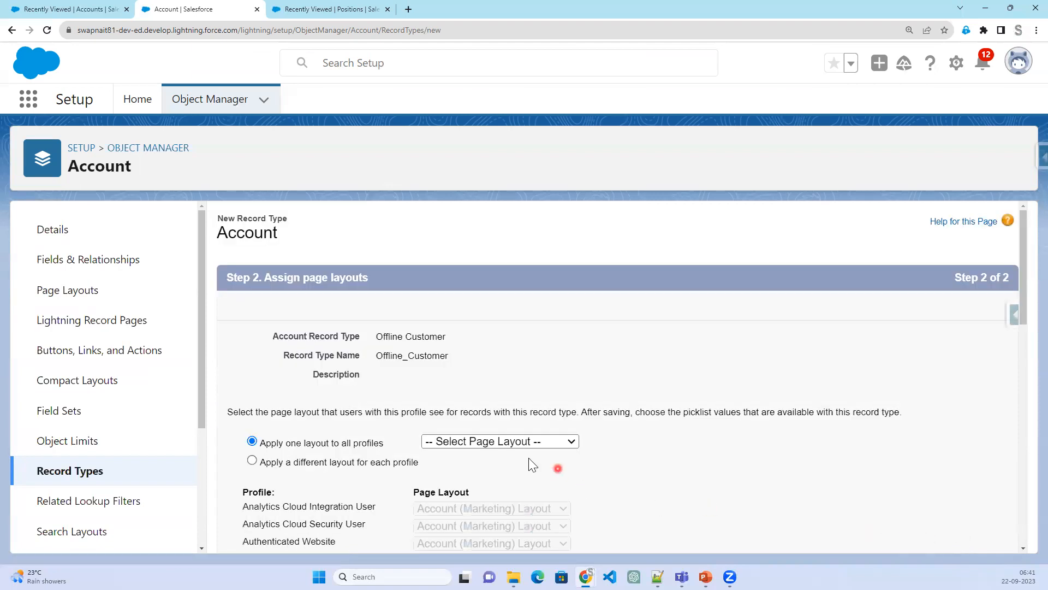
Examine the All Accounts list view in the Positions browser tab and return to the Offline Customer record type setup.
{"action": "left_click", "coordinate": [526, 443]}
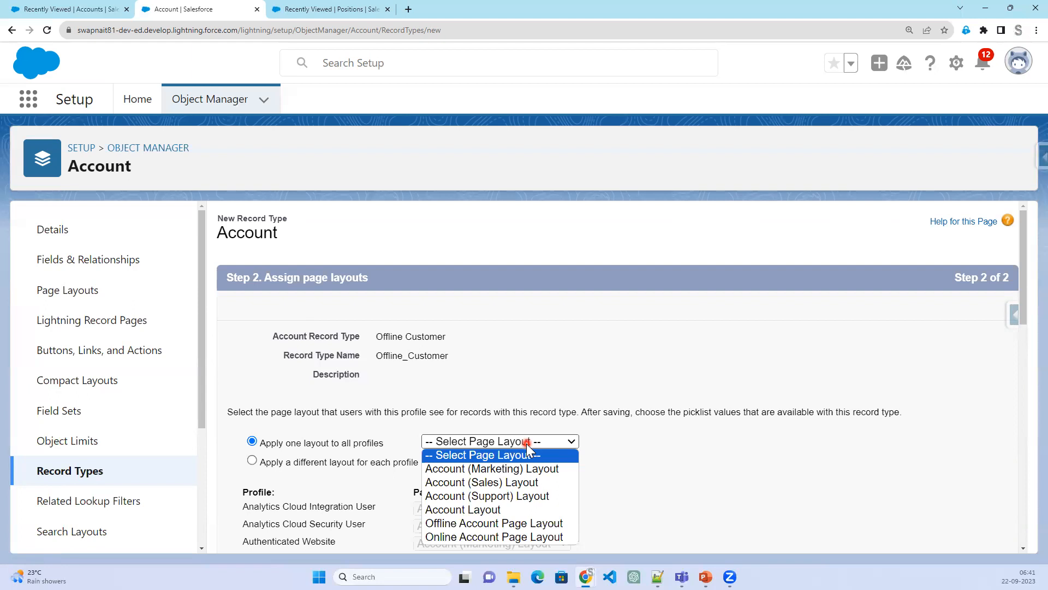
{"action": "left_click", "coordinate": [341, 12]}
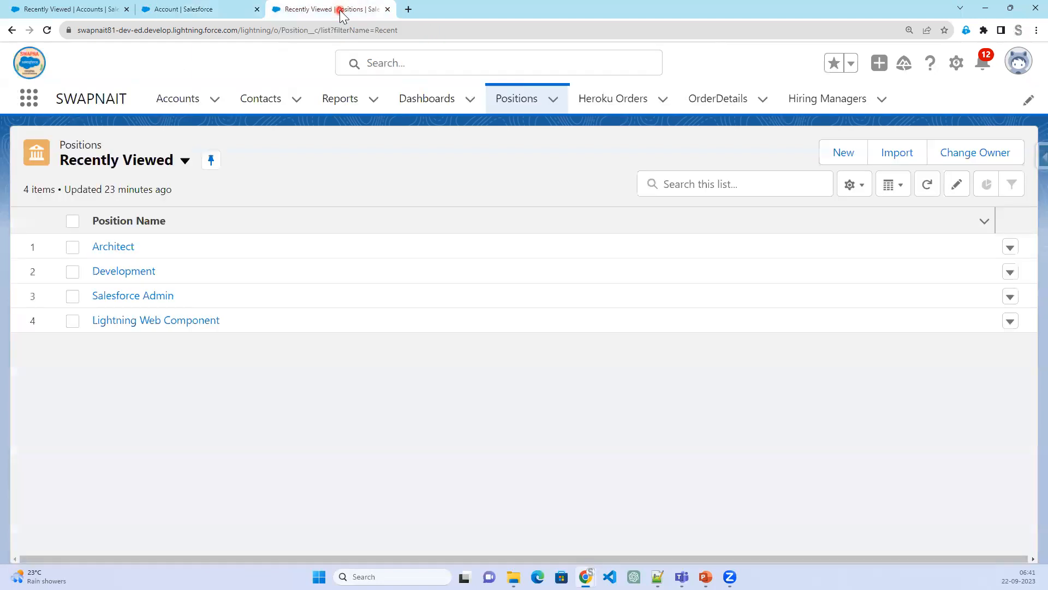
{"action": "left_click", "coordinate": [187, 103]}
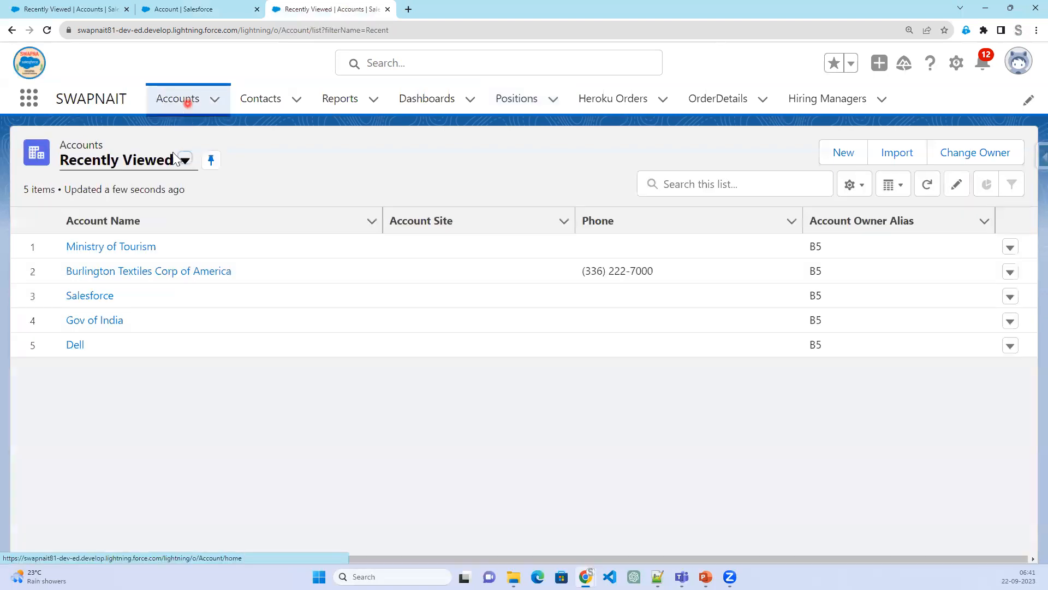
{"action": "left_click", "coordinate": [185, 160]}
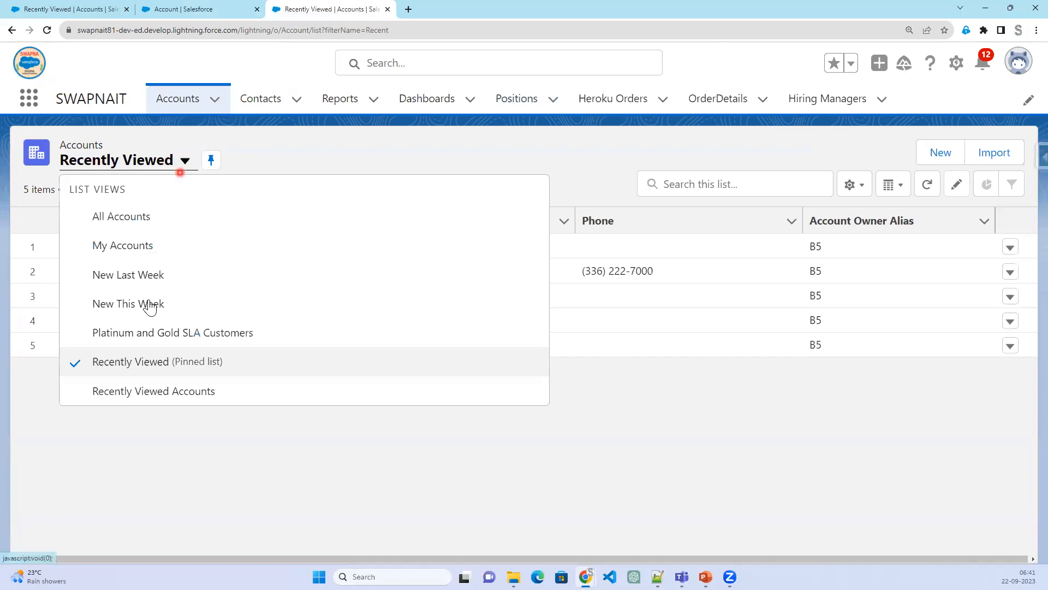
{"action": "left_click", "coordinate": [134, 221]}
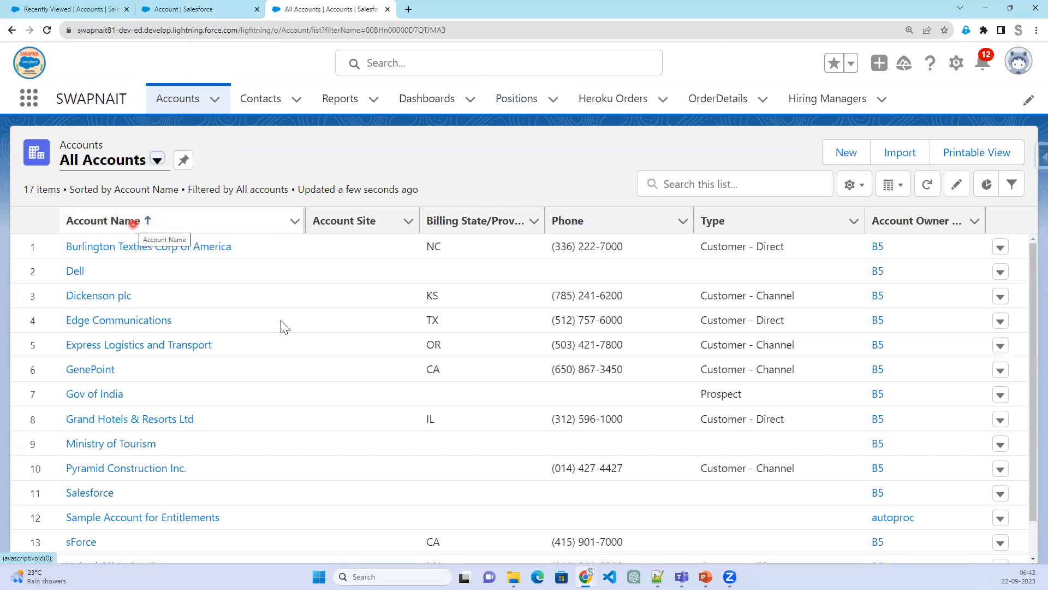
{"action": "scroll", "coordinate": [311, 488], "scroll_direction": "down", "scroll_amount": 1}
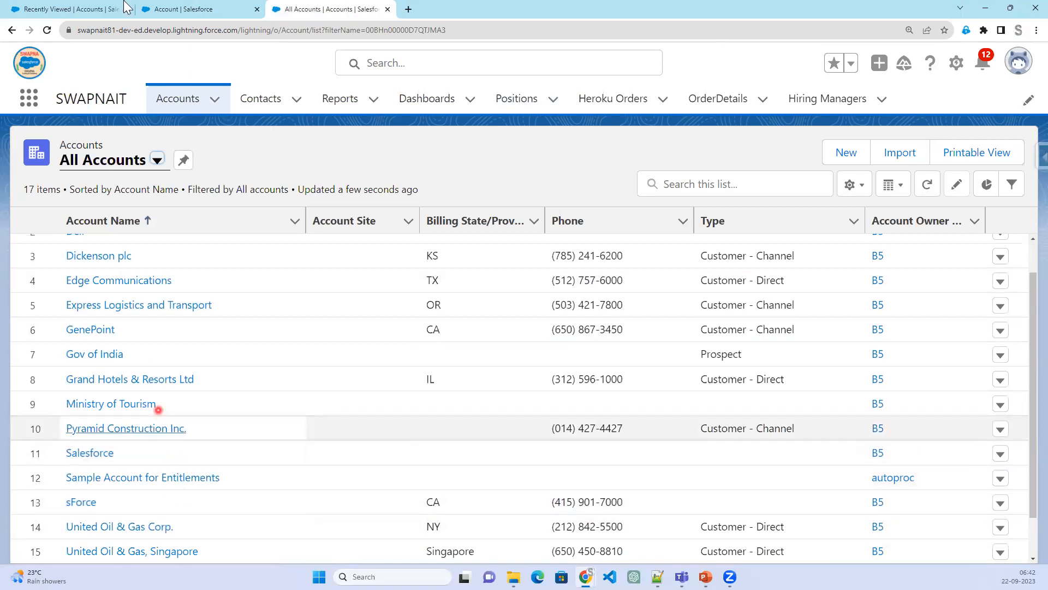
{"action": "left_click", "coordinate": [88, 9]}
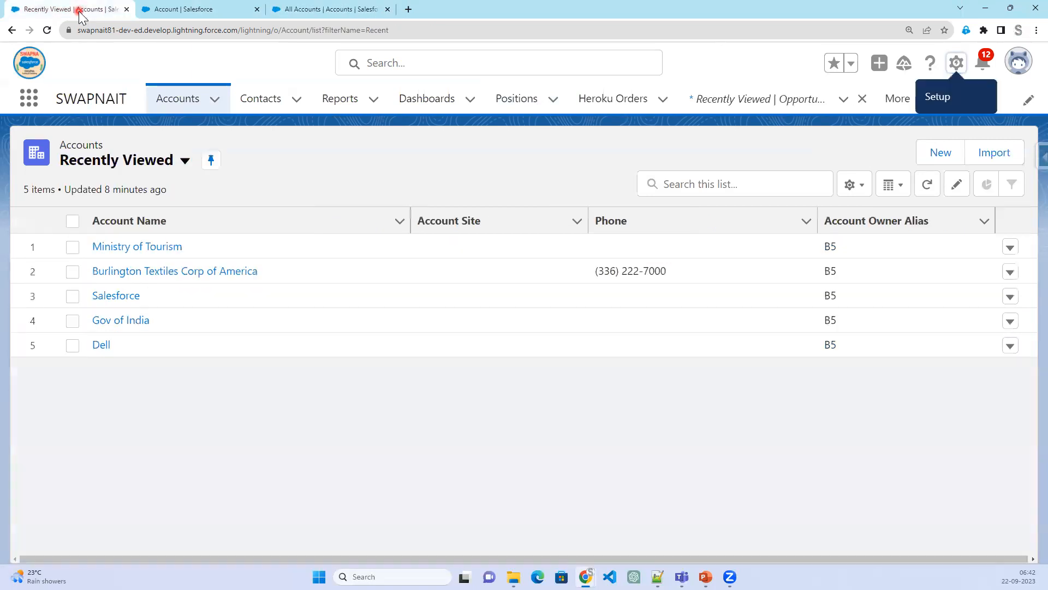
{"action": "left_click", "coordinate": [180, 9]}
{"action": "left_click", "coordinate": [713, 358]}
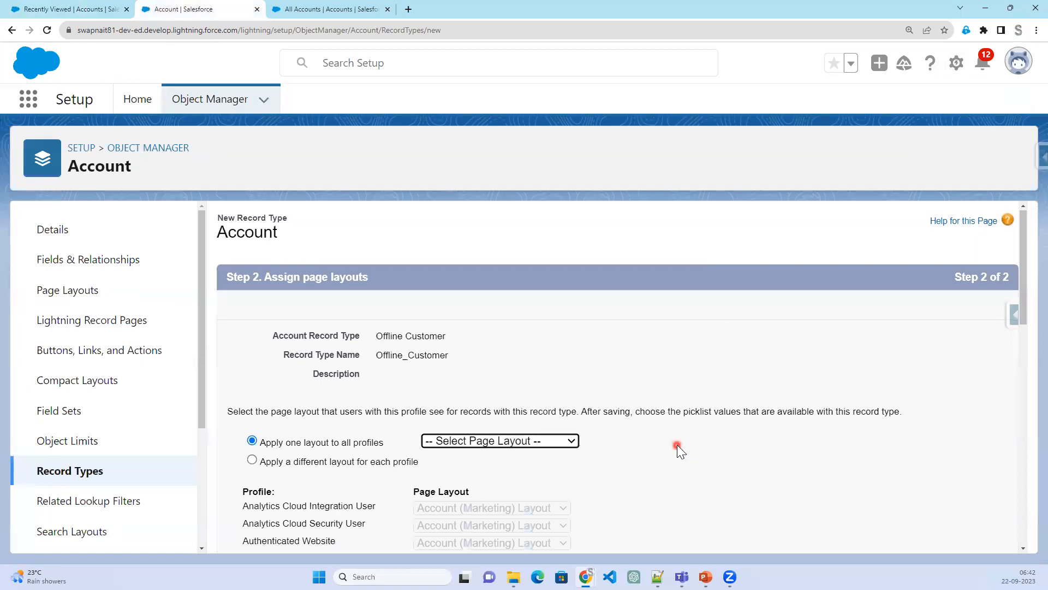
Apply Offline Account Page Layout to all profiles for the Offline Customer record type and save it.
{"action": "scroll", "coordinate": [677, 445], "scroll_direction": "down", "scroll_amount": 2}
{"action": "left_click", "coordinate": [546, 333]}
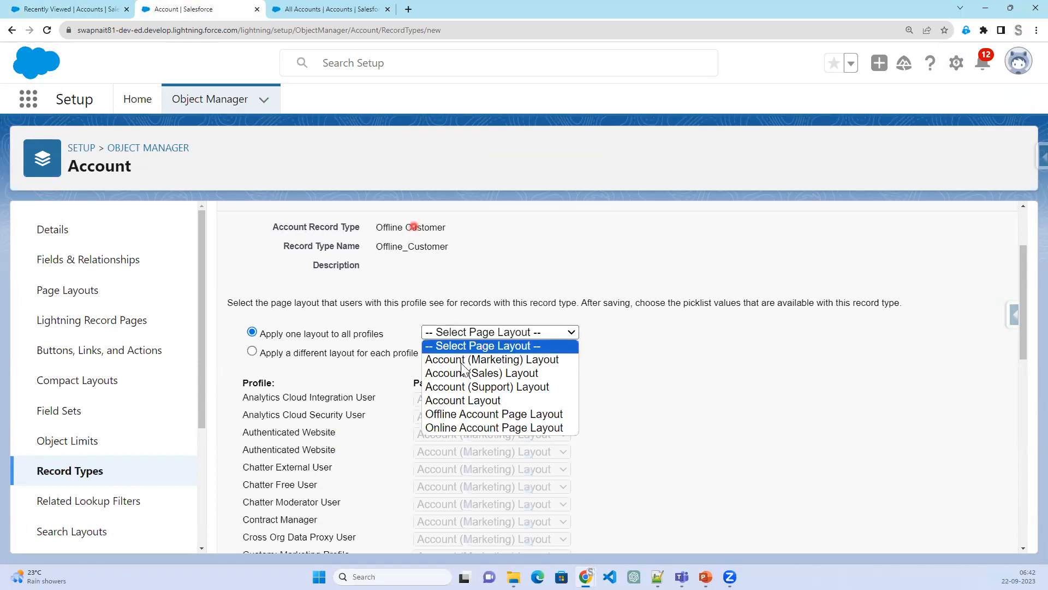
{"action": "left_click", "coordinate": [483, 414]}
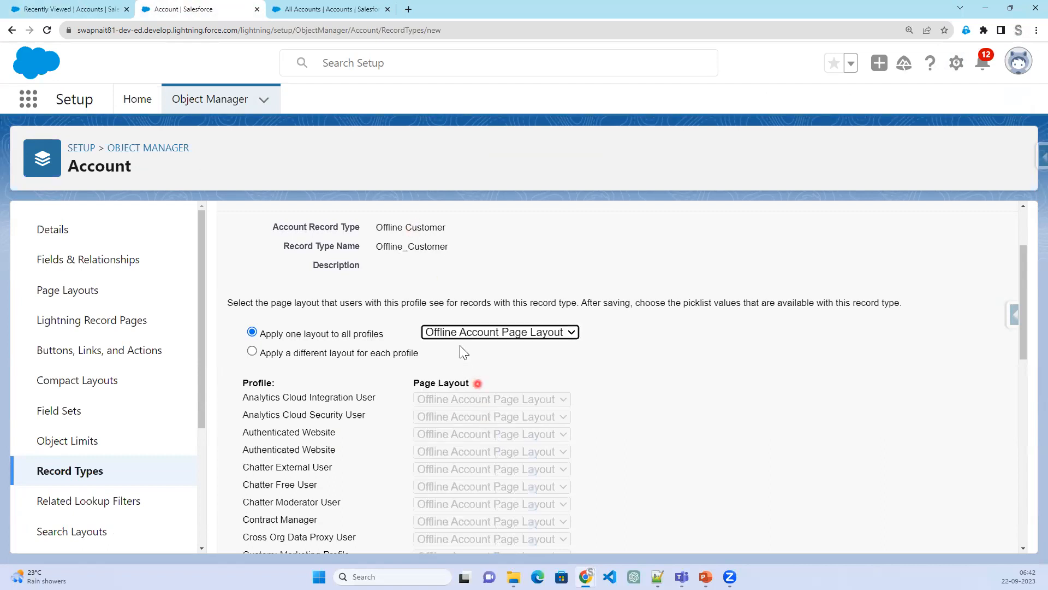
{"action": "scroll", "coordinate": [850, 479], "scroll_direction": "down", "scroll_amount": 10}
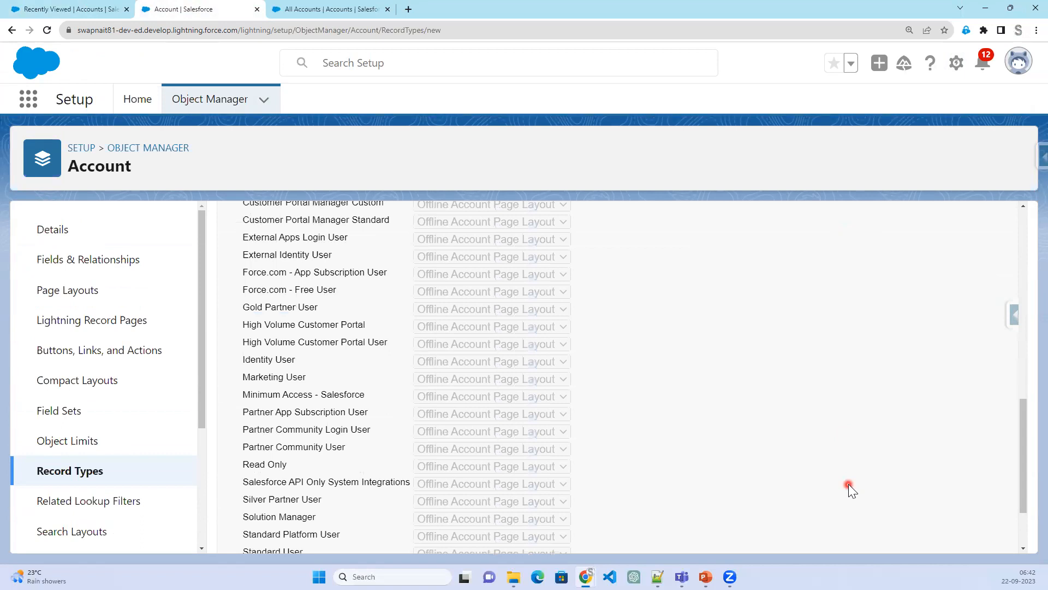
{"action": "left_click", "coordinate": [960, 535]}
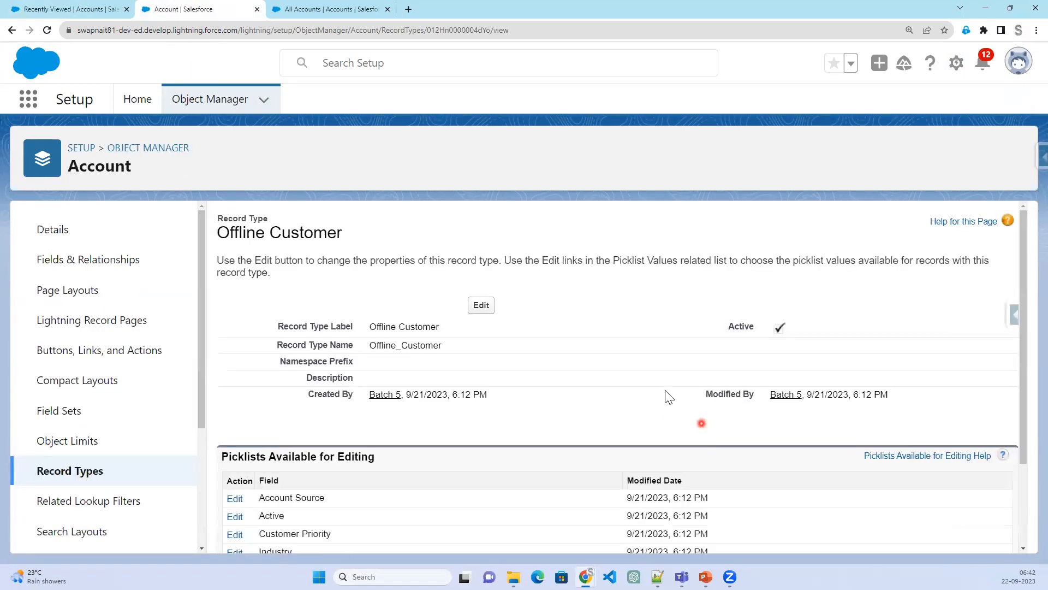
Open the Online Customers record type and start editing its Industry picklist values.
{"action": "left_click", "coordinate": [74, 471]}
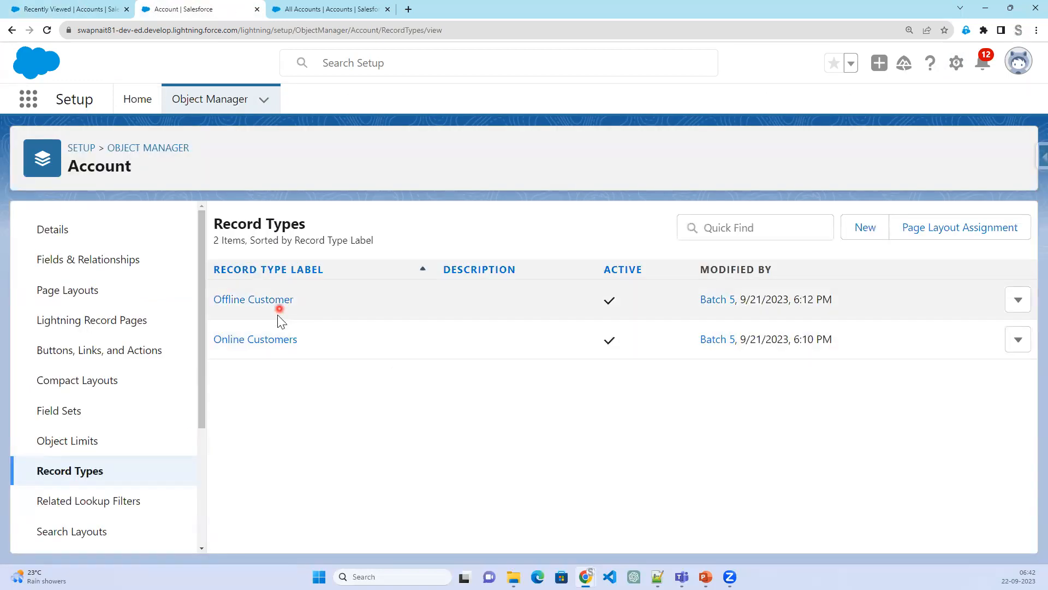
{"action": "left_click", "coordinate": [254, 341]}
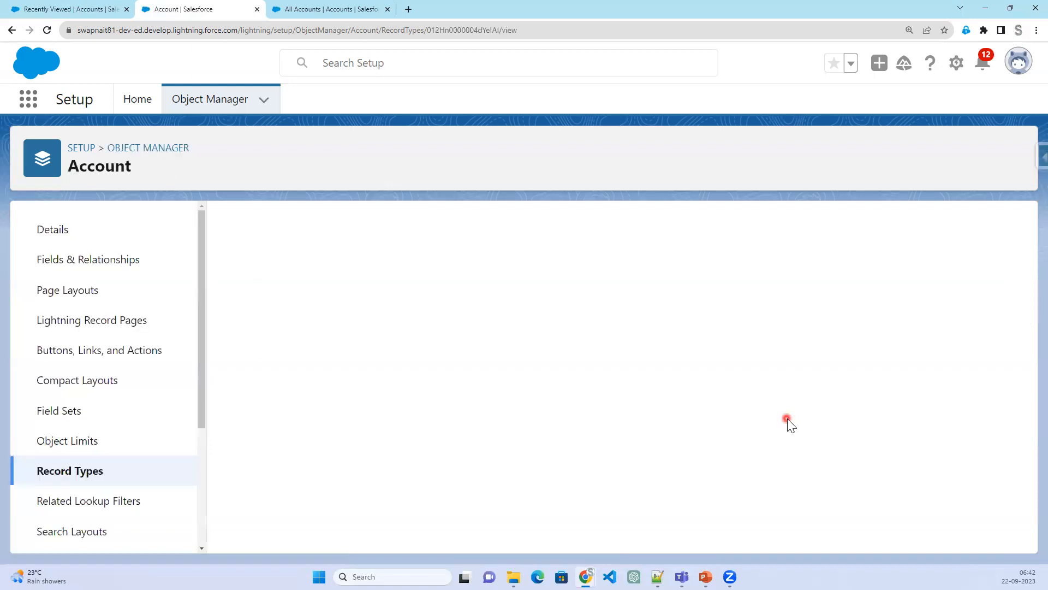
{"action": "scroll", "coordinate": [788, 440], "scroll_direction": "down", "scroll_amount": 2}
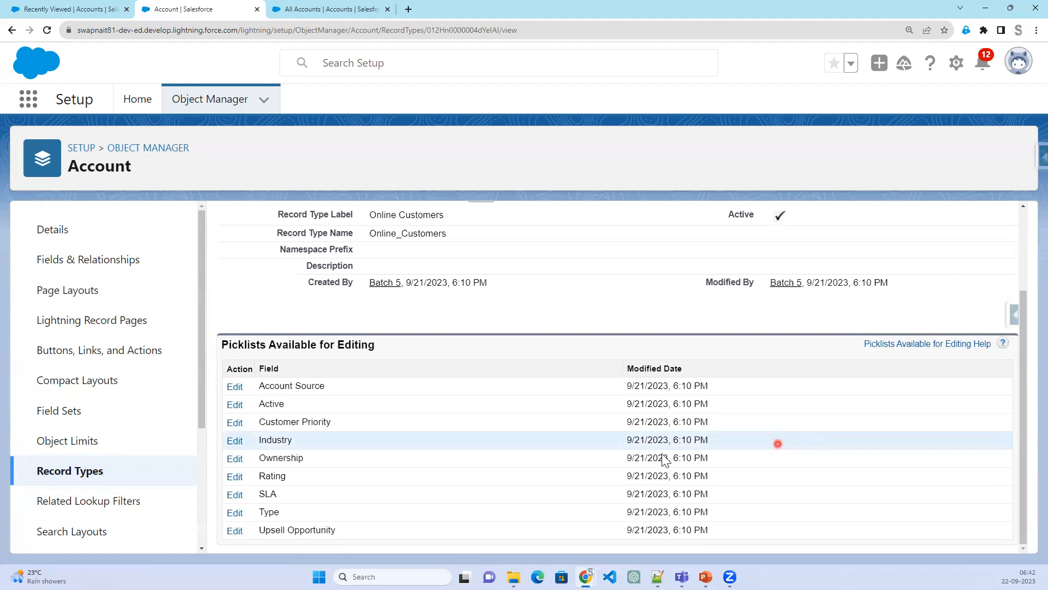
{"action": "left_click", "coordinate": [236, 440]}
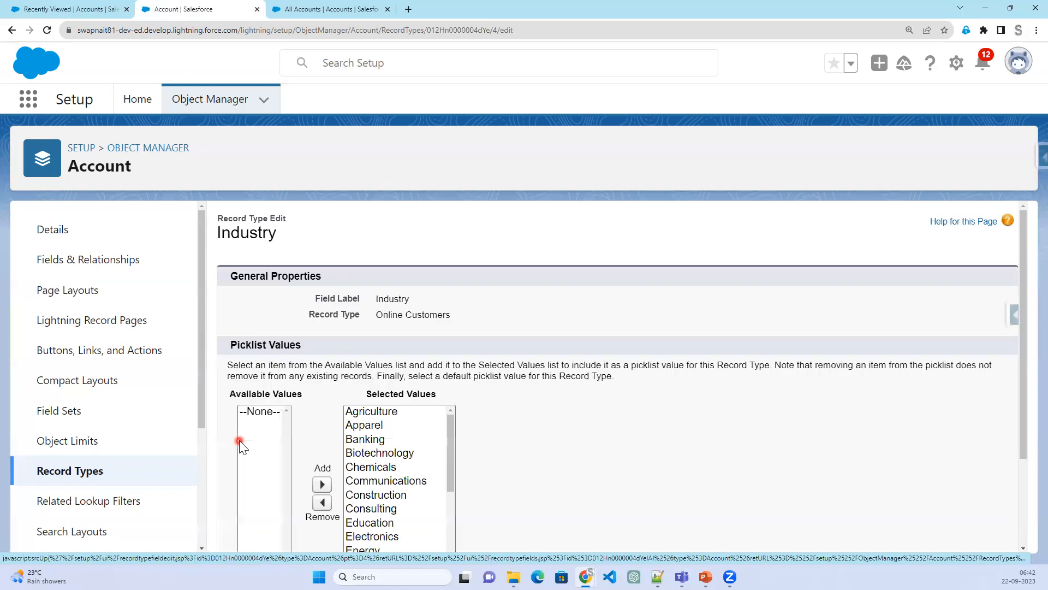
{"action": "scroll", "coordinate": [676, 429], "scroll_direction": "down", "scroll_amount": 1}
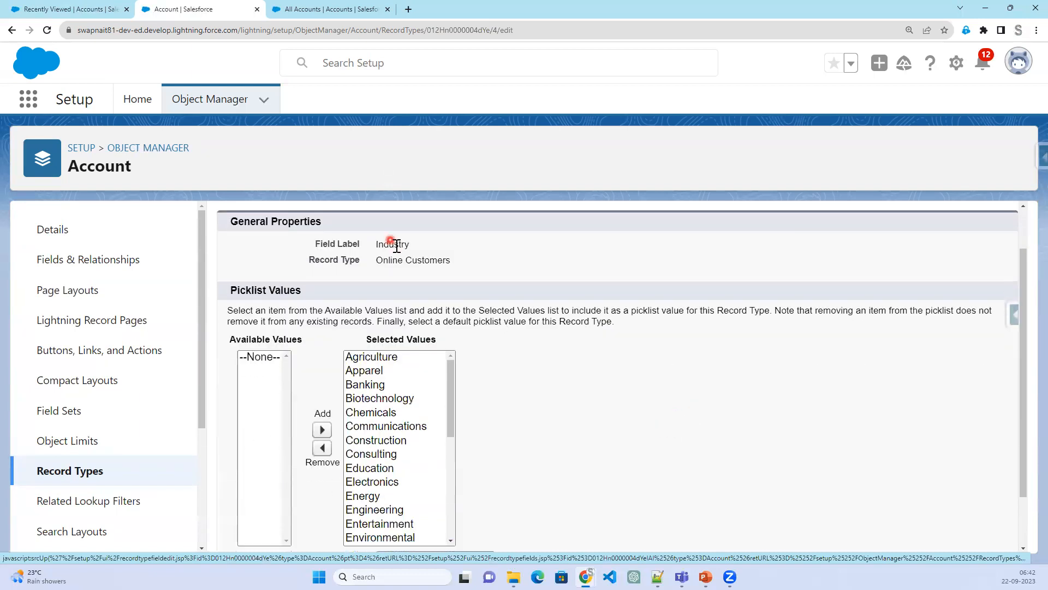
Remove Agriculture, Electronics, Finance, Insurance and Manufacturing from the selected Industry values for Online Customers.
{"action": "left_click", "coordinate": [379, 358]}
{"action": "left_click", "coordinate": [322, 448]}
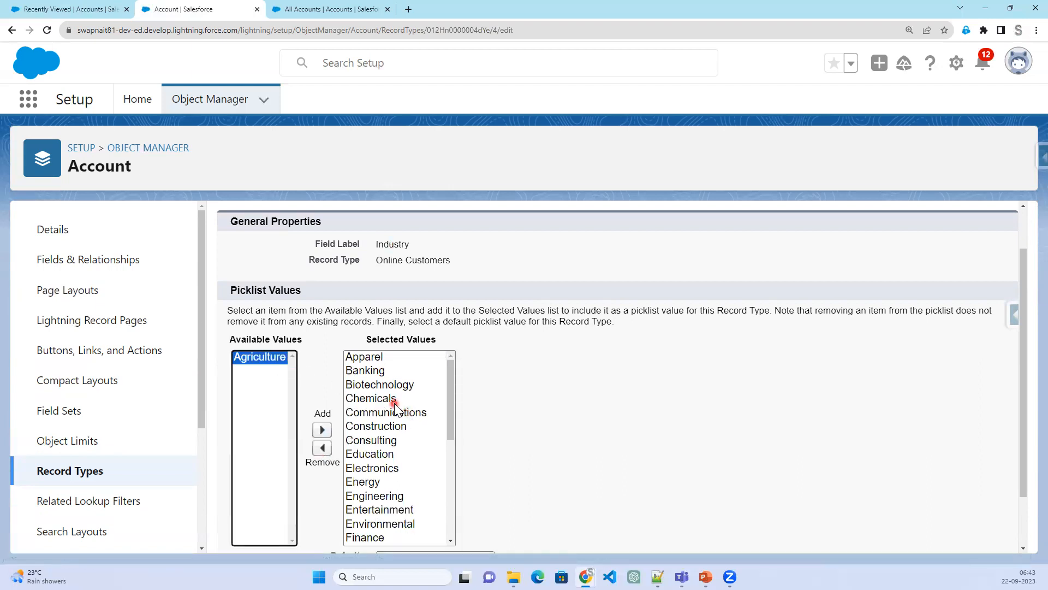
{"action": "left_click", "coordinate": [384, 471]}
{"action": "left_click", "coordinate": [323, 451]}
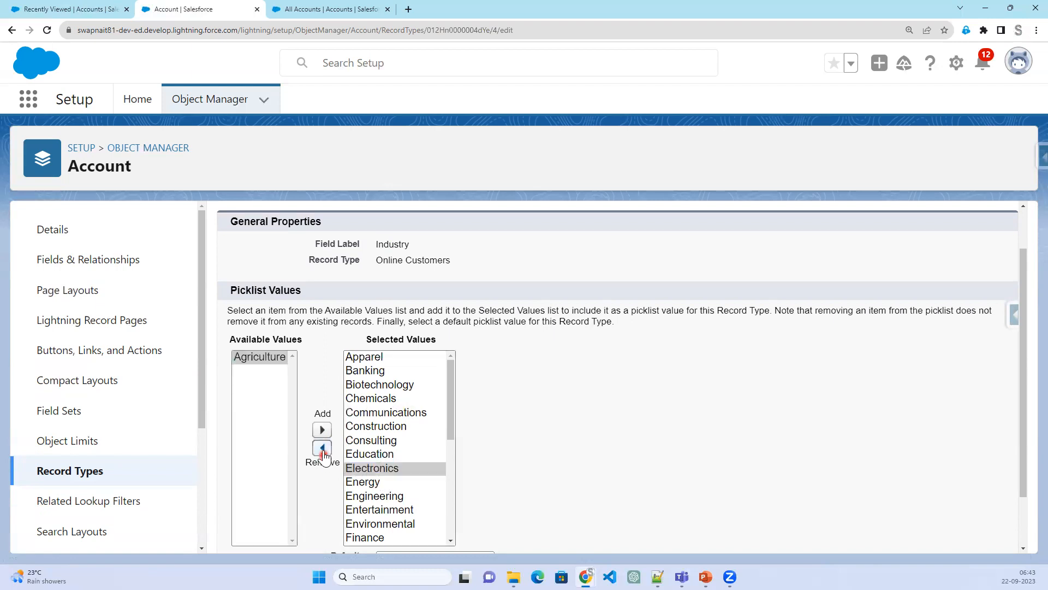
{"action": "scroll", "coordinate": [401, 526], "scroll_direction": "down", "scroll_amount": 1}
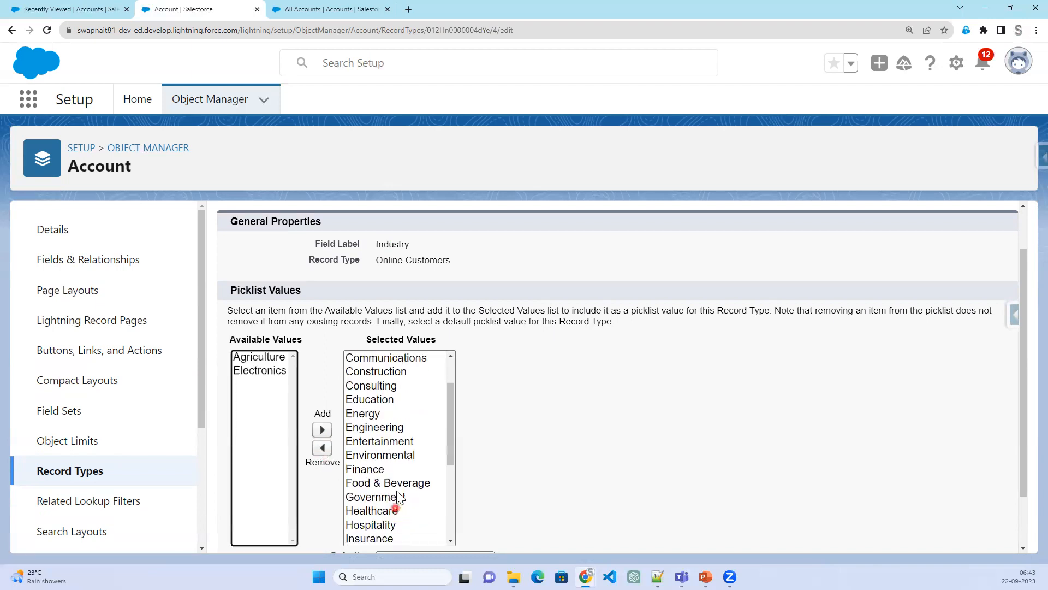
{"action": "left_click", "coordinate": [399, 485]}
{"action": "left_click", "coordinate": [363, 468]}
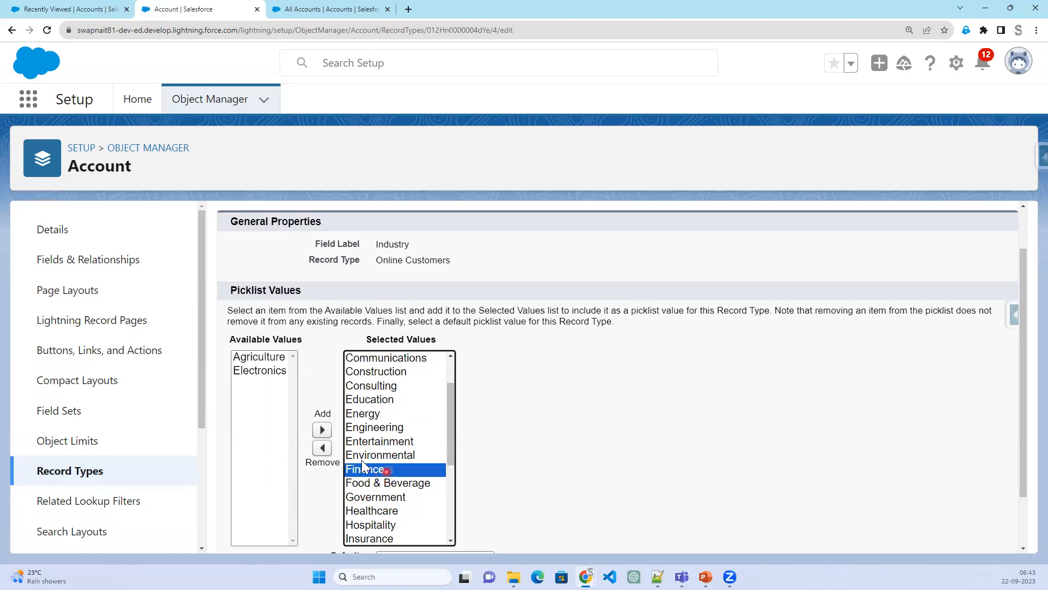
{"action": "left_click", "coordinate": [323, 448]}
{"action": "left_click", "coordinate": [382, 525]}
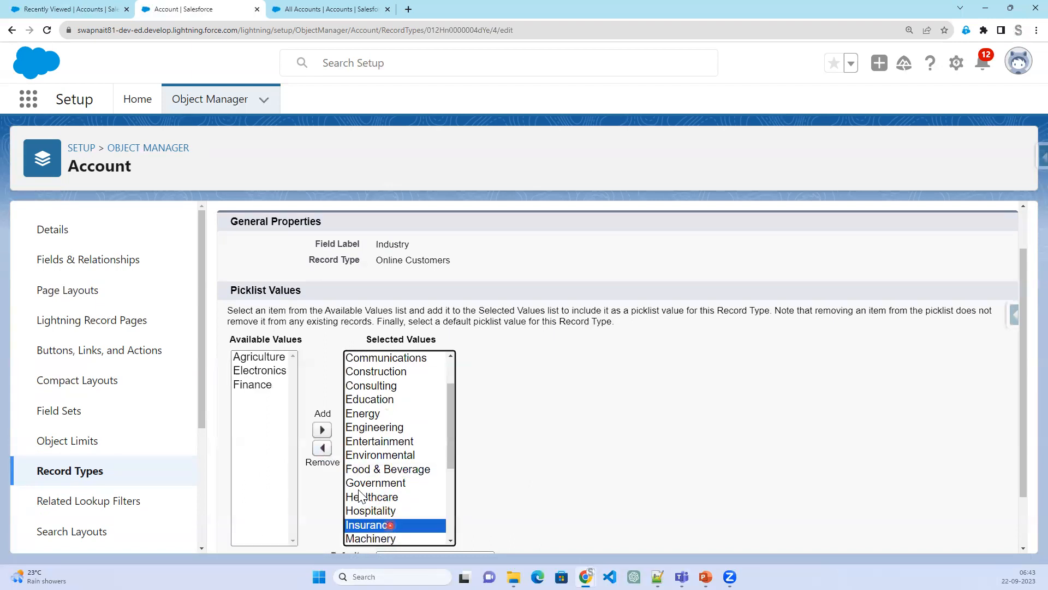
{"action": "left_click", "coordinate": [323, 448]}
{"action": "left_click", "coordinate": [403, 537]}
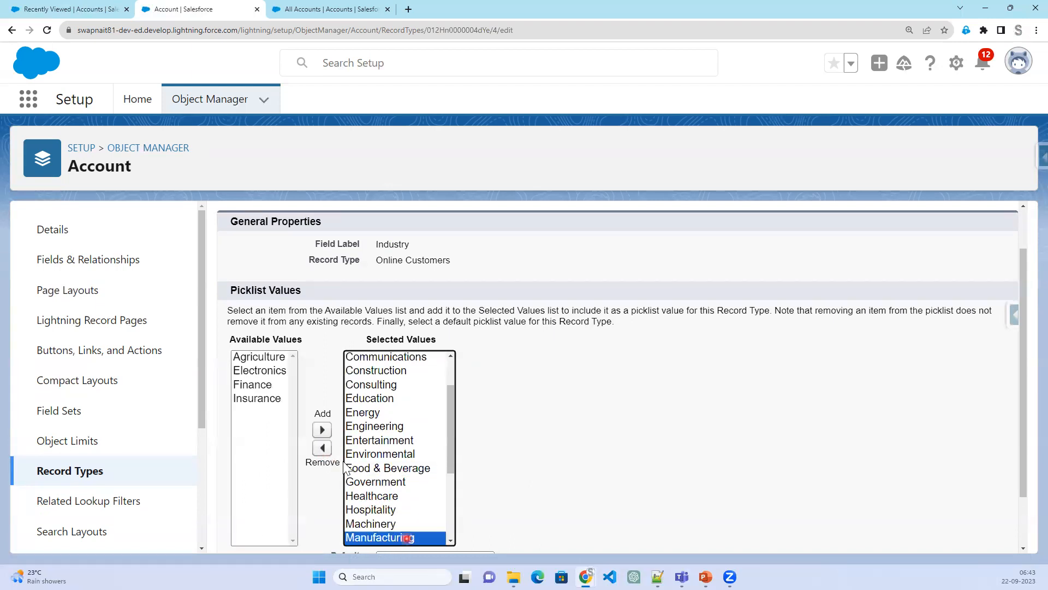
{"action": "left_click", "coordinate": [323, 448]}
Remove Shipping, Retail, Utilities and Other from the selected Industry values for Online Customers.
{"action": "scroll", "coordinate": [407, 513], "scroll_direction": "down", "scroll_amount": 3}
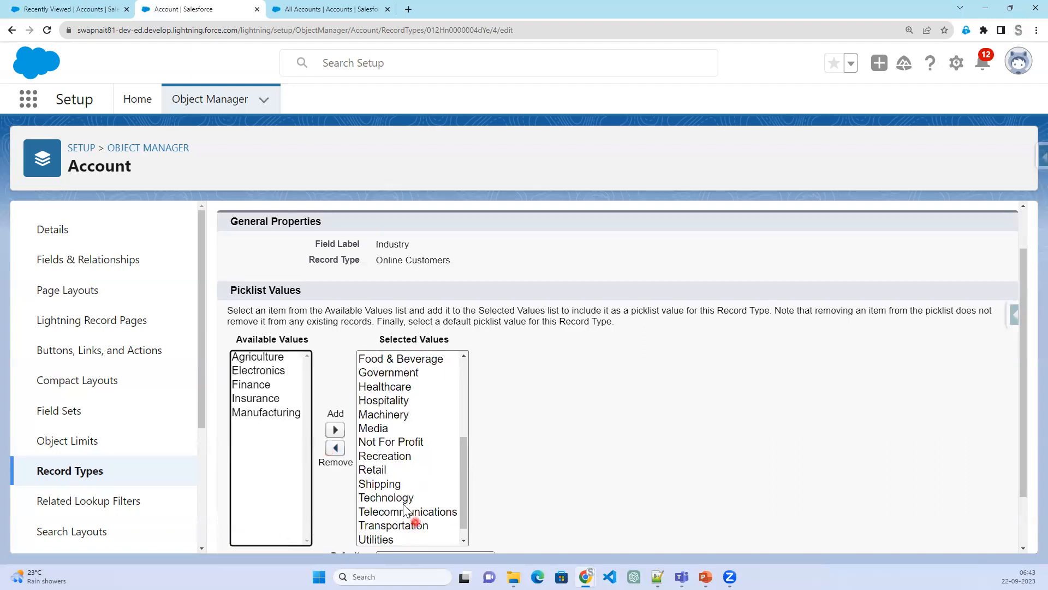
{"action": "left_click", "coordinate": [398, 485]}
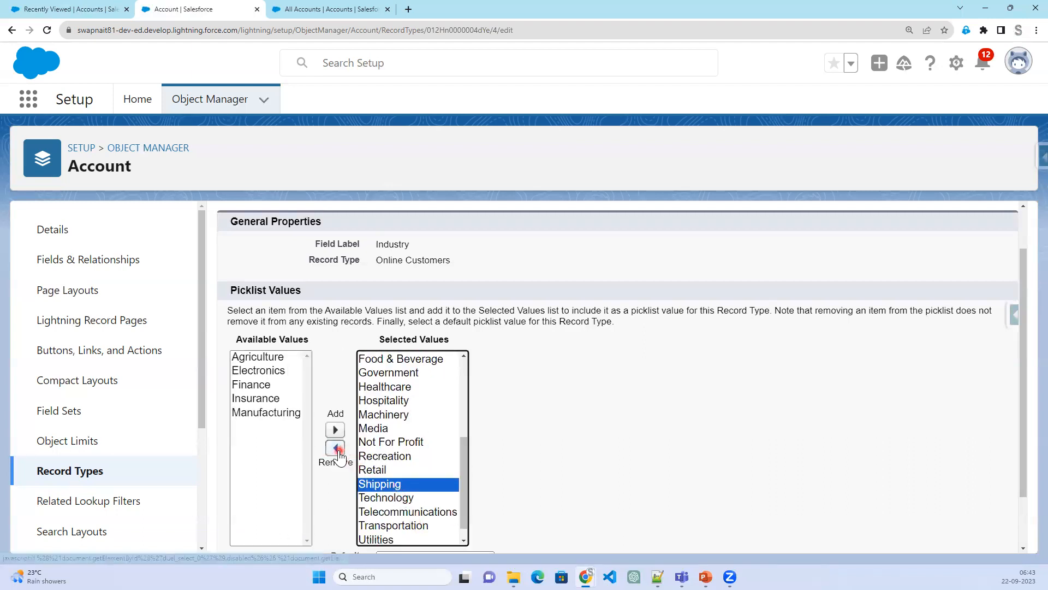
{"action": "left_click", "coordinate": [336, 449]}
{"action": "left_click", "coordinate": [375, 471]}
{"action": "left_click", "coordinate": [335, 448]}
{"action": "left_click", "coordinate": [403, 523]}
{"action": "left_click", "coordinate": [342, 457]}
{"action": "left_click", "coordinate": [378, 535]}
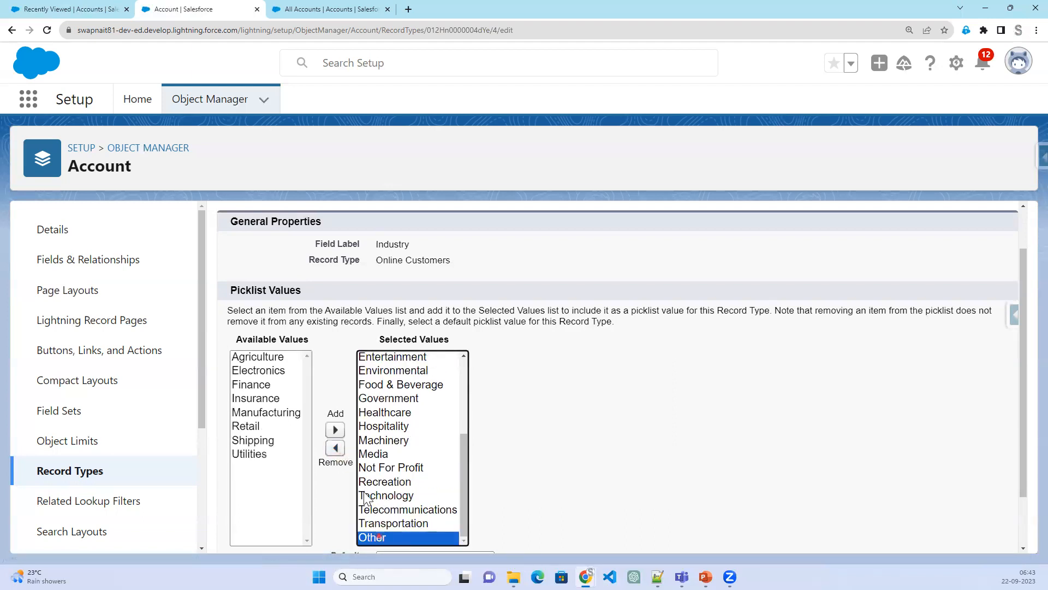
{"action": "left_click", "coordinate": [335, 447]}
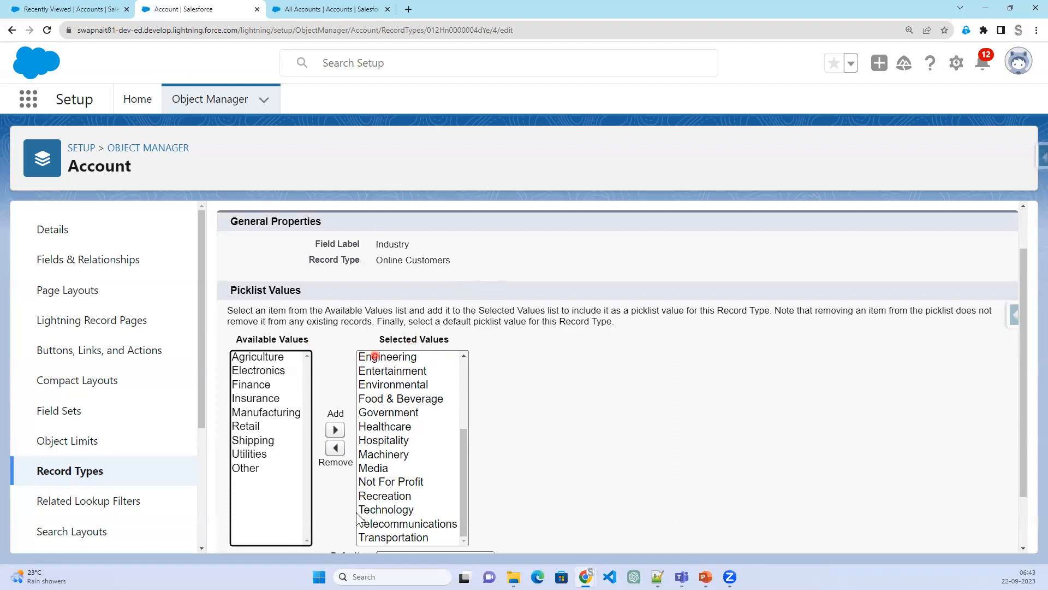
Remove Media, Not For Profit, Recreation, Technology, Telecommunications and Hospitality from the selected Industry values.
{"action": "left_click", "coordinate": [374, 468]}
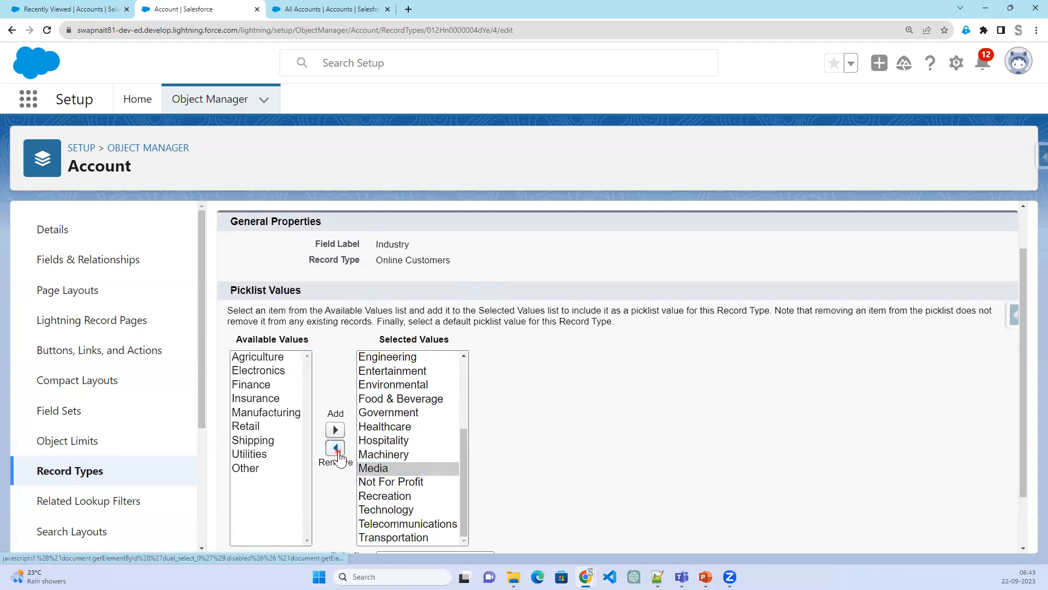
{"action": "left_click", "coordinate": [337, 448]}
{"action": "left_click", "coordinate": [391, 482]}
{"action": "left_click", "coordinate": [336, 448]}
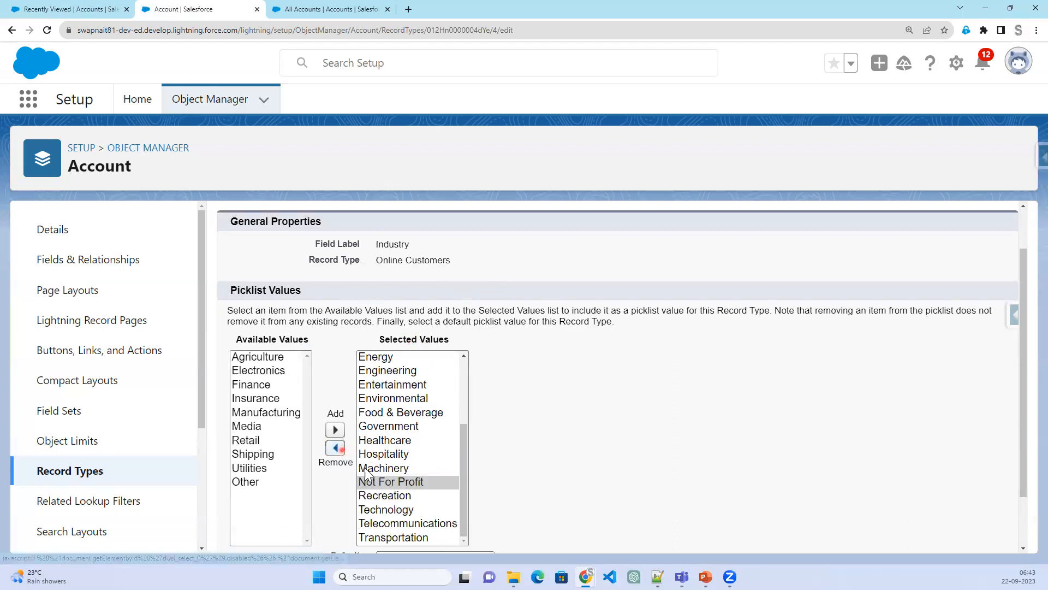
{"action": "left_click", "coordinate": [389, 495]}
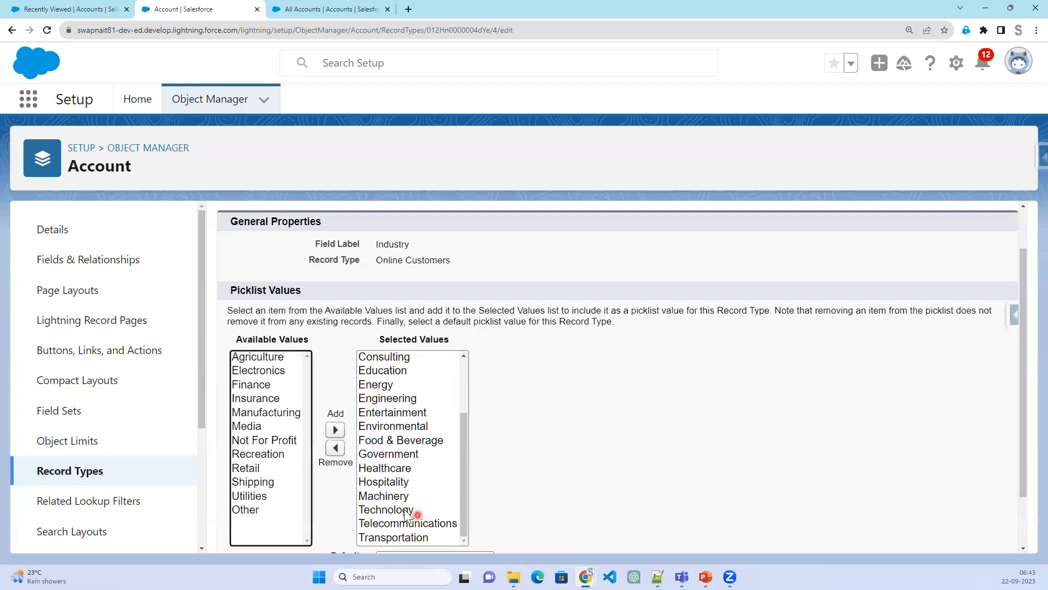
{"action": "left_click", "coordinate": [386, 509]}
{"action": "left_click", "coordinate": [335, 448]}
{"action": "left_click", "coordinate": [402, 524]}
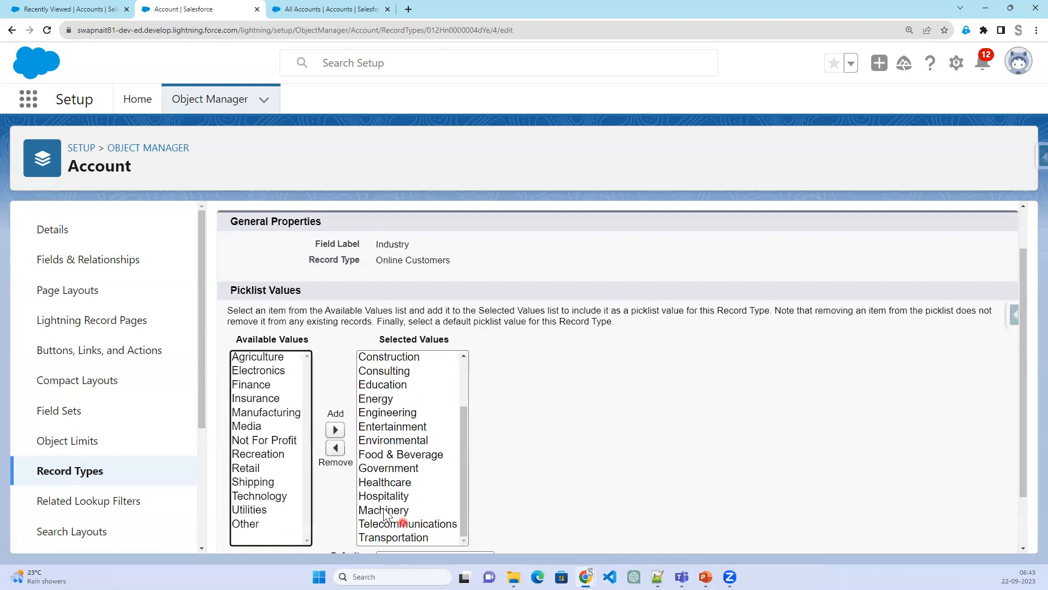
{"action": "left_click", "coordinate": [336, 448]}
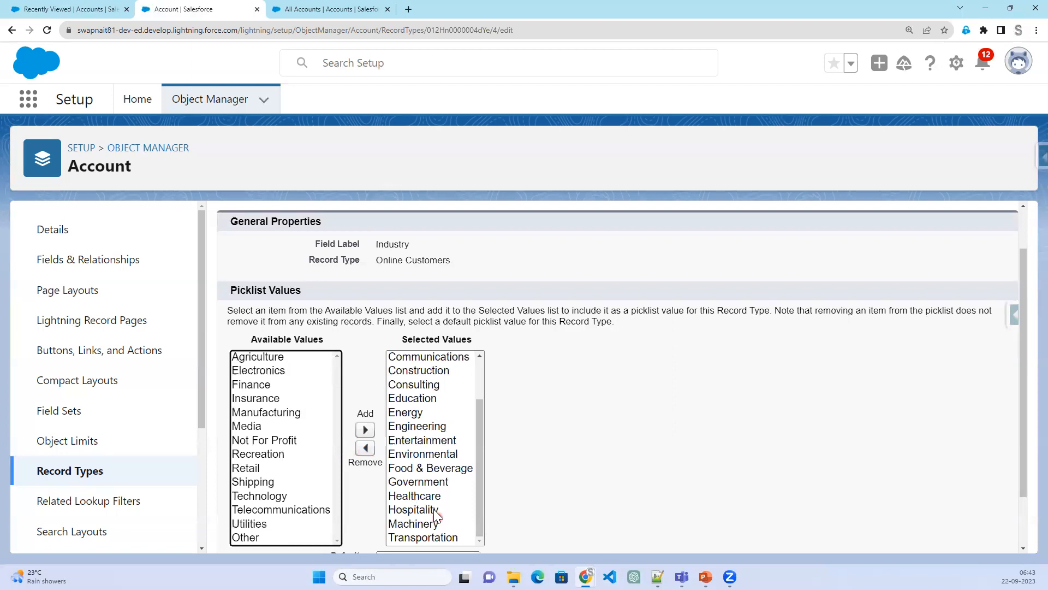
{"action": "left_click", "coordinate": [434, 509]}
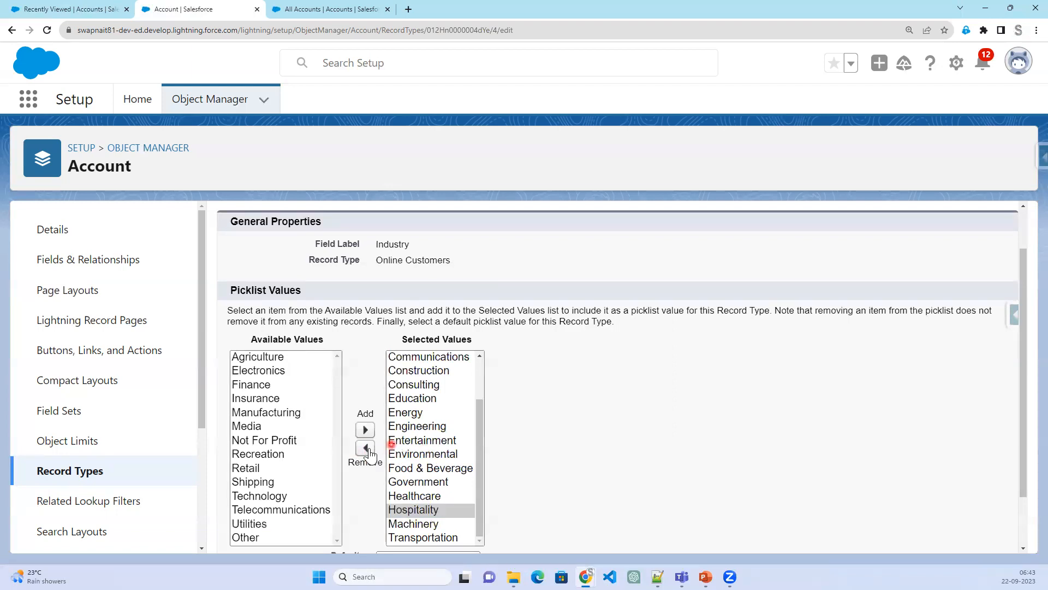
{"action": "left_click", "coordinate": [372, 449]}
Remove the whole range from Construction through Food & Beverage from the selected Industry values at once.
{"action": "scroll", "coordinate": [432, 418], "scroll_direction": "down", "scroll_amount": 2}
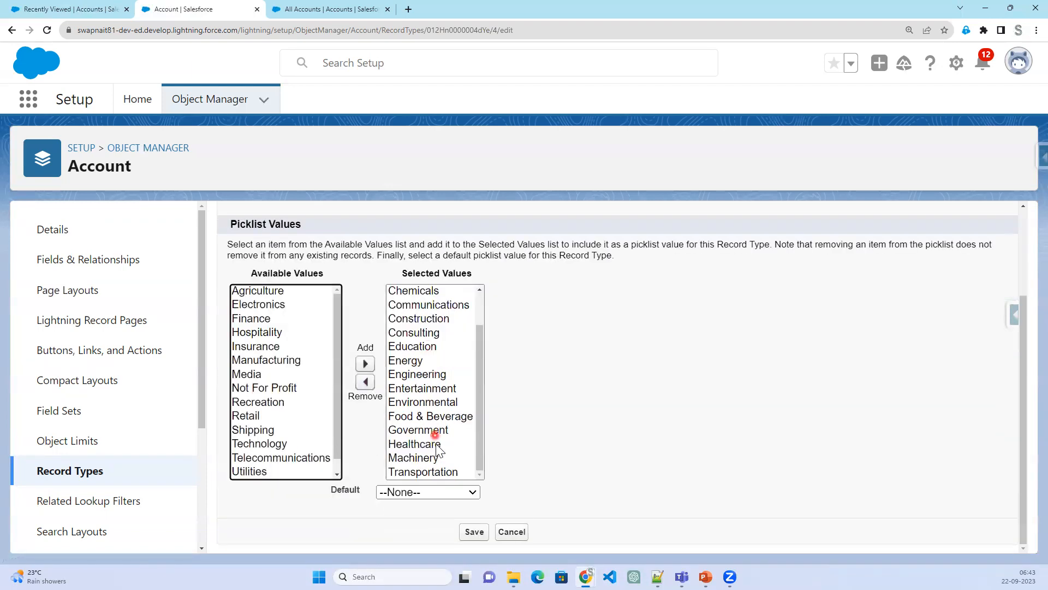
{"action": "scroll", "coordinate": [435, 432], "scroll_direction": "up", "scroll_amount": 2}
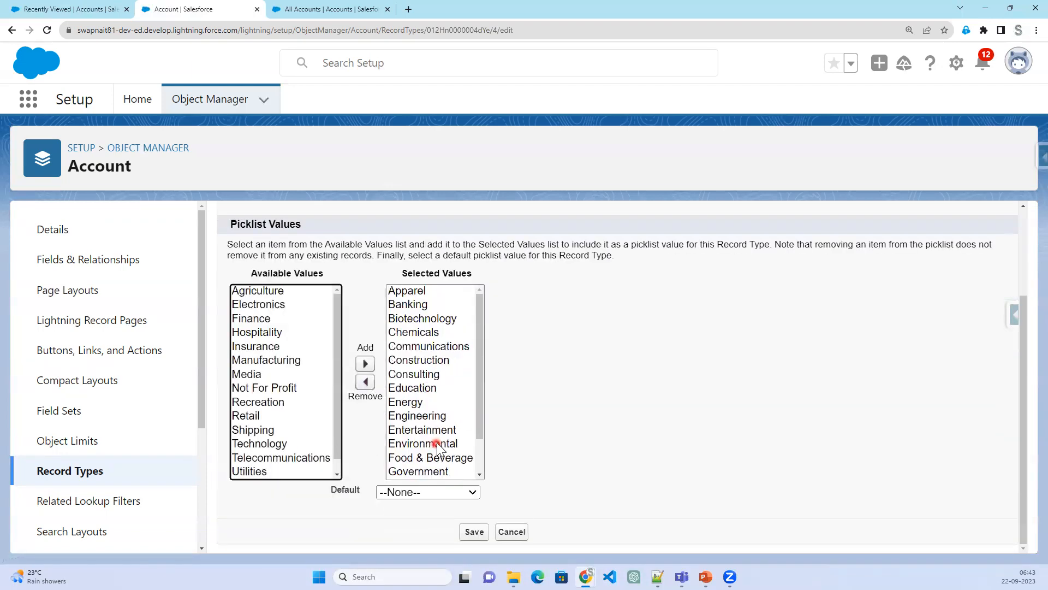
{"action": "left_click", "coordinate": [435, 361]}
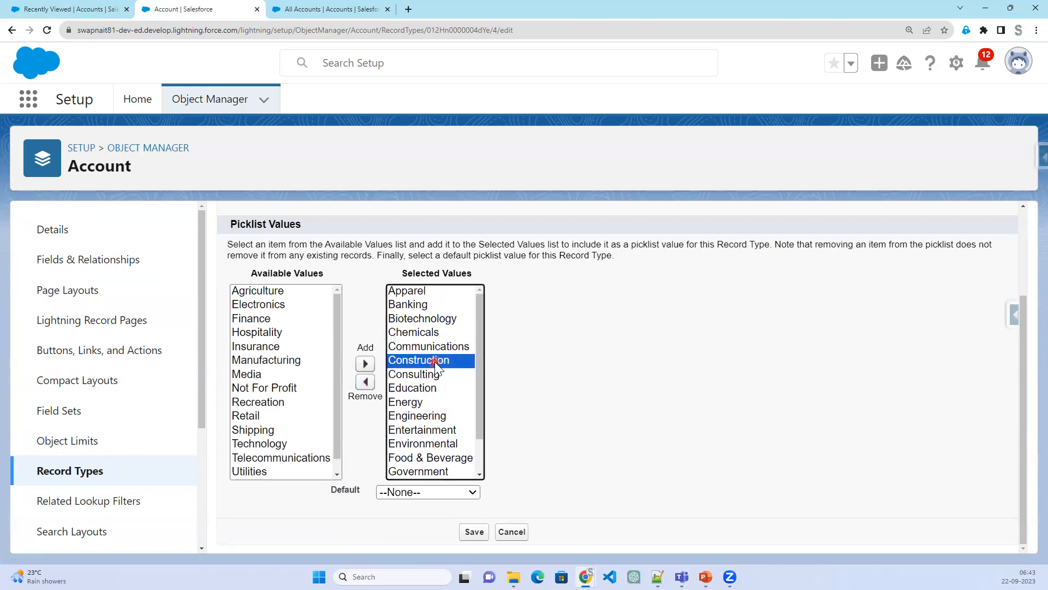
{"action": "left_click", "coordinate": [440, 459], "text": "shift"}
{"action": "left_click", "coordinate": [365, 382]}
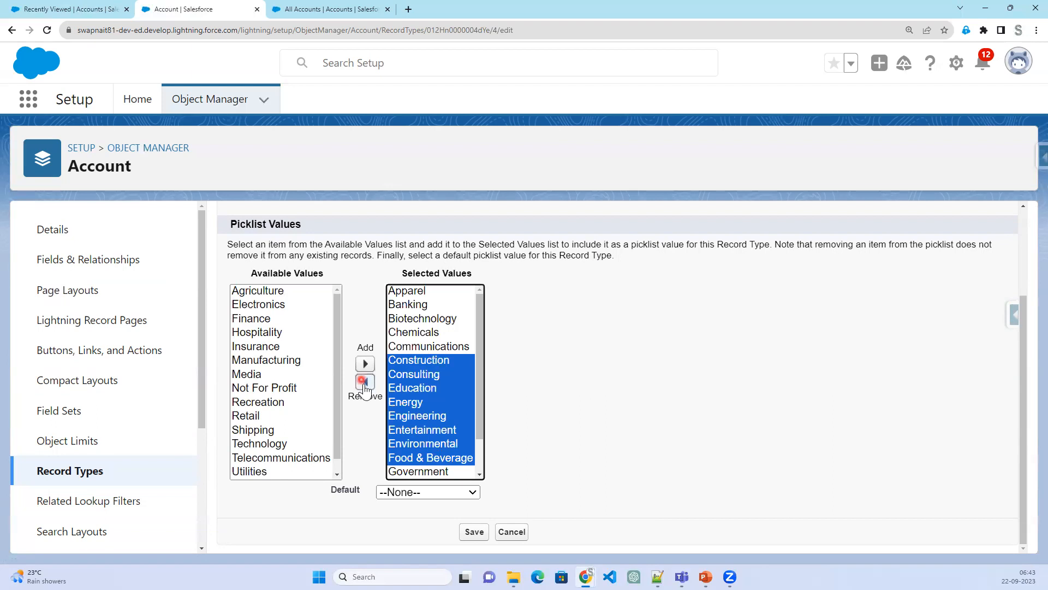
{"action": "left_click", "coordinate": [427, 264]}
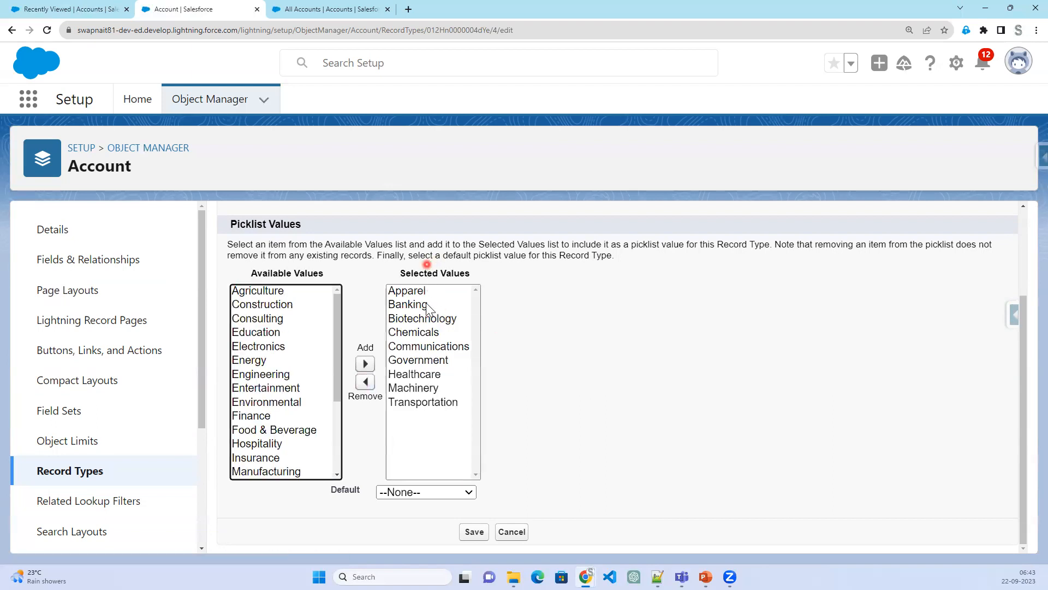
Remove Apparel, Biotechnology and Machinery from the selected Industry values and save the Online Customers picklist.
{"action": "left_click", "coordinate": [426, 293]}
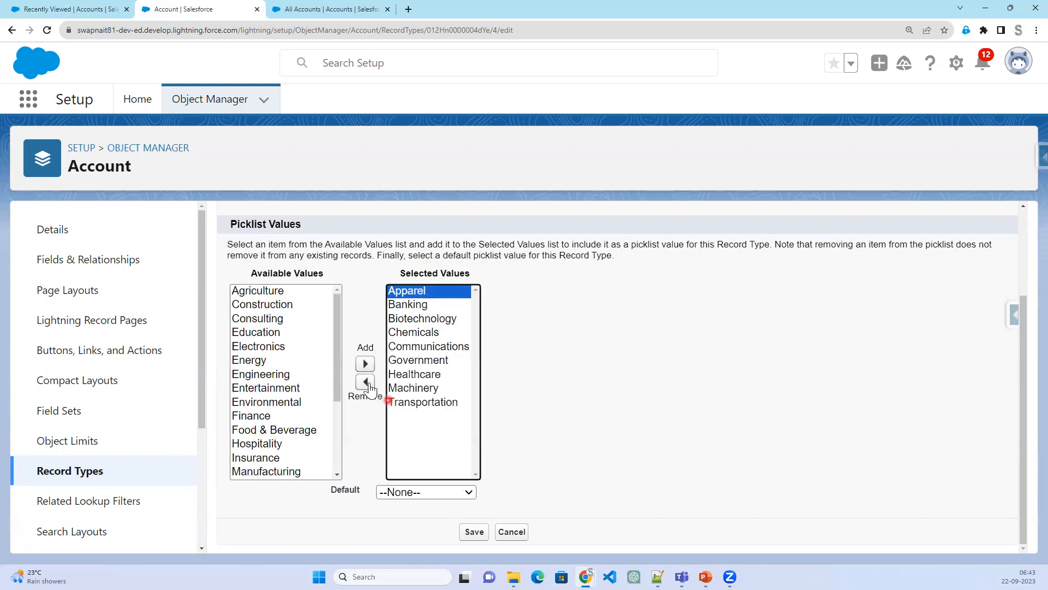
{"action": "left_click", "coordinate": [365, 381]}
{"action": "left_click", "coordinate": [424, 303]}
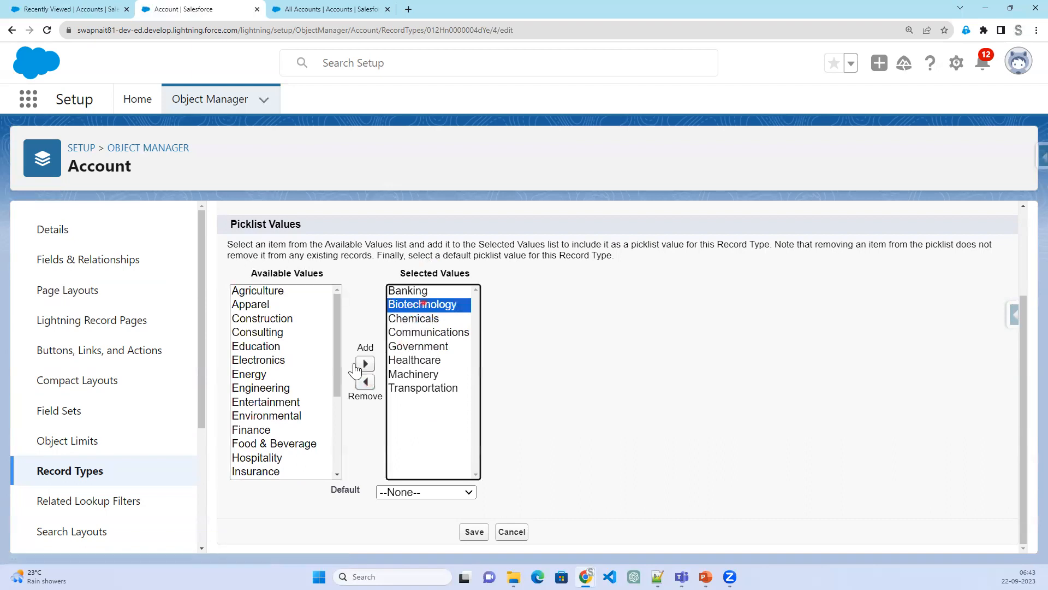
{"action": "left_click", "coordinate": [365, 382]}
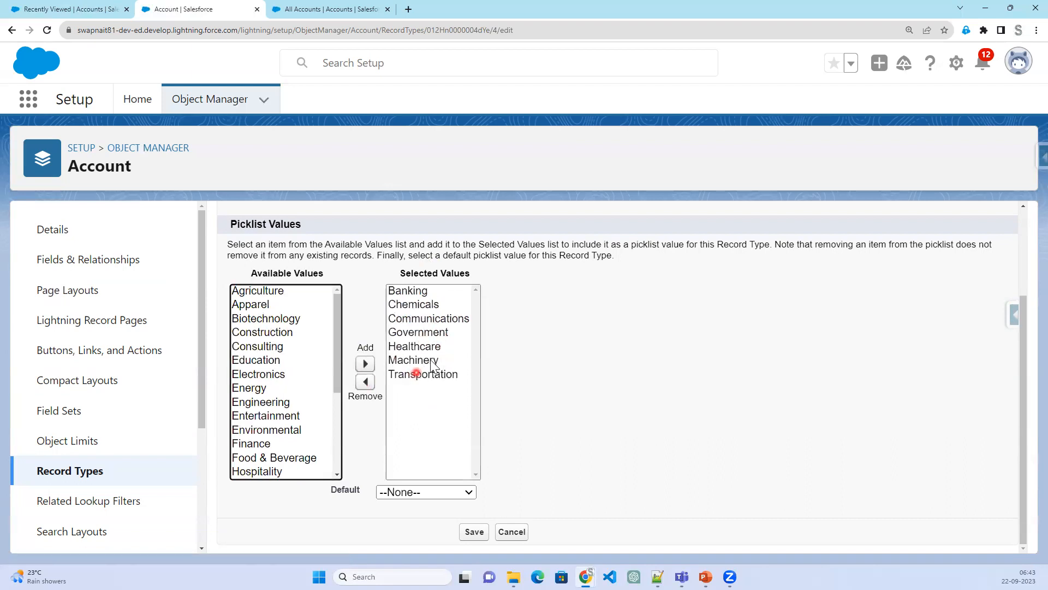
{"action": "left_click", "coordinate": [411, 362]}
{"action": "left_click", "coordinate": [364, 387]}
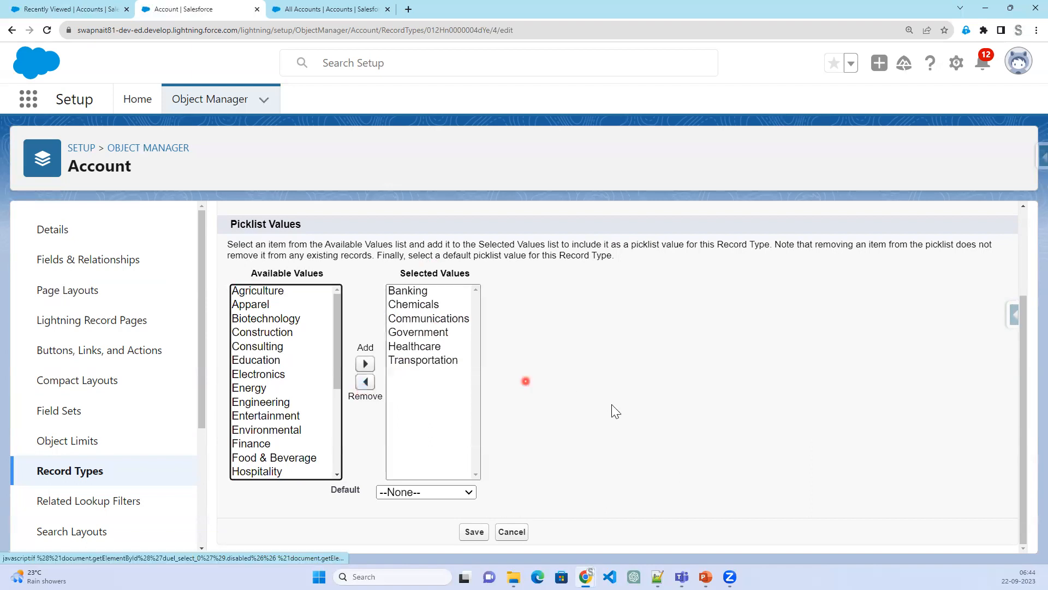
{"action": "scroll", "coordinate": [614, 410], "scroll_direction": "up", "scroll_amount": 1}
{"action": "scroll", "coordinate": [546, 394], "scroll_direction": "up", "scroll_amount": 3}
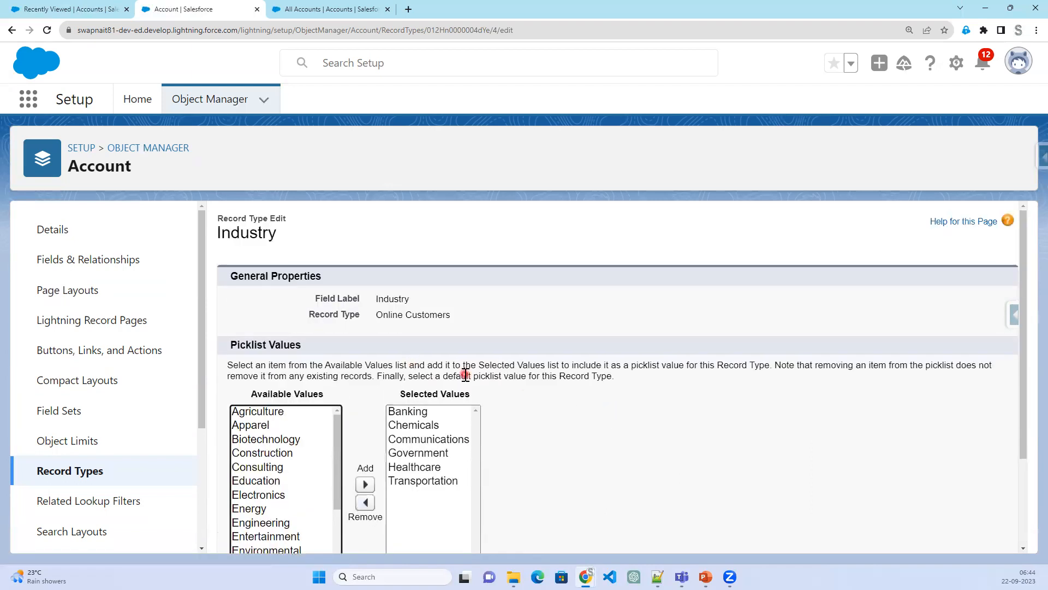
{"action": "scroll", "coordinate": [461, 382], "scroll_direction": "down", "scroll_amount": 3}
{"action": "left_click", "coordinate": [475, 533]}
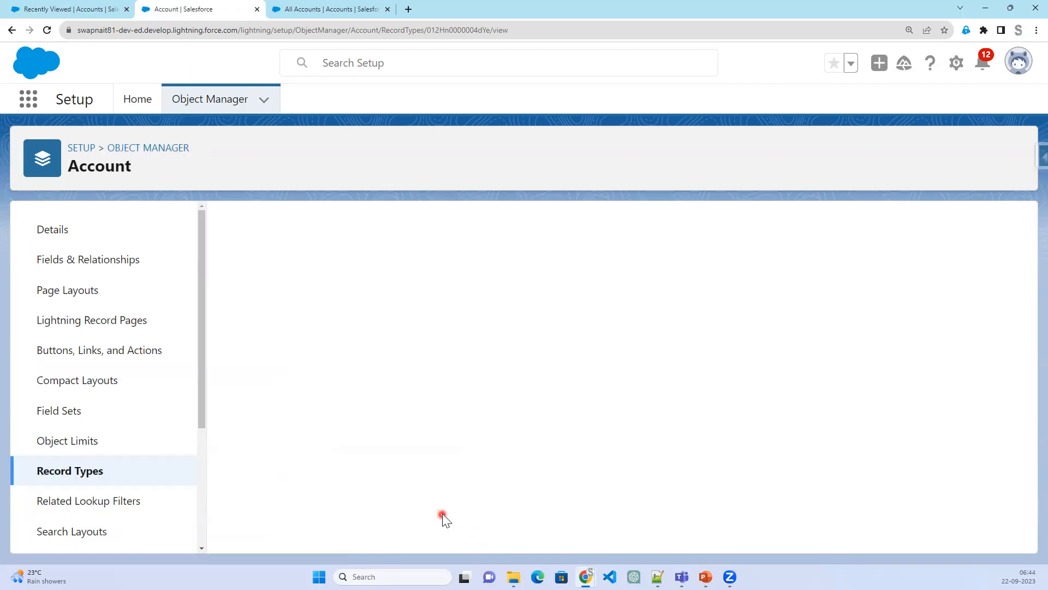
Return to the Account record types and open the Offline Customer record type.
{"action": "left_click", "coordinate": [71, 469]}
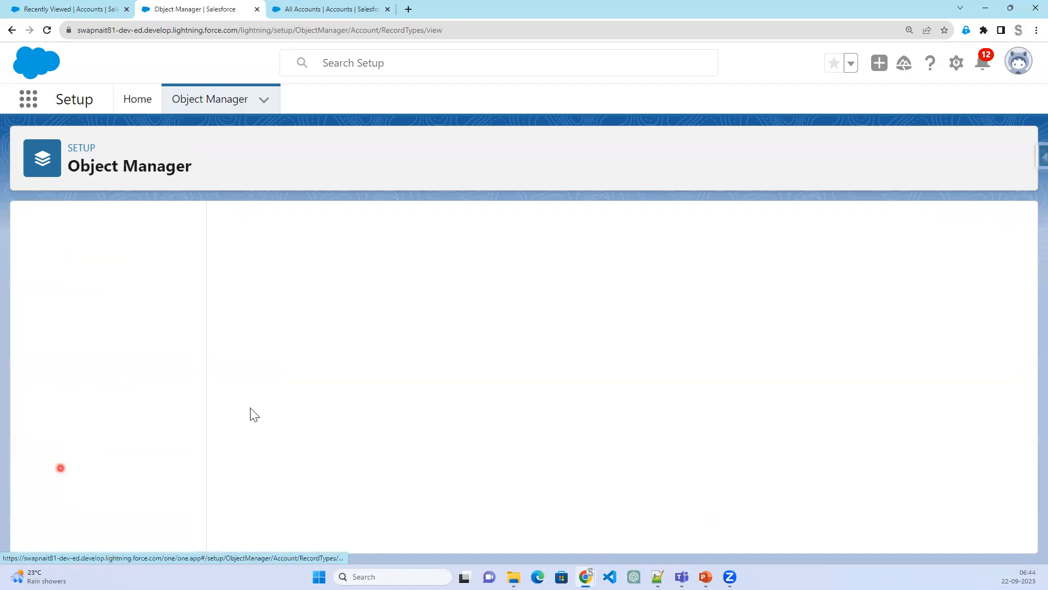
{"action": "left_click", "coordinate": [245, 344]}
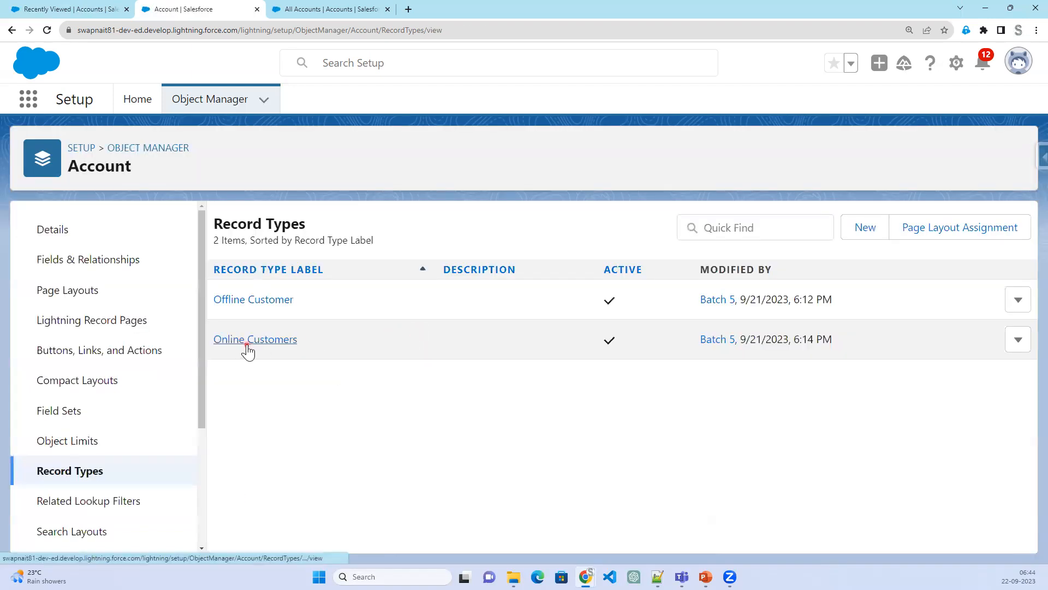
{"action": "left_click", "coordinate": [261, 301]}
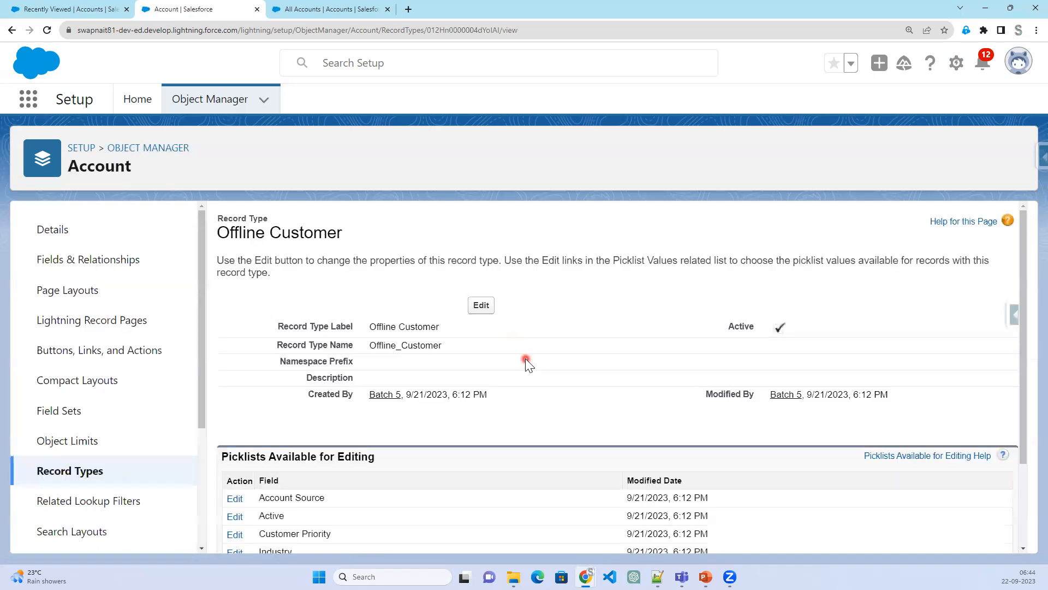
Open the Offline Customer record type's Industry picklist for editing and remove Banking from the selected values.
{"action": "scroll", "coordinate": [402, 449], "scroll_direction": "down", "scroll_amount": 1}
{"action": "scroll", "coordinate": [402, 449], "scroll_direction": "down", "scroll_amount": 2}
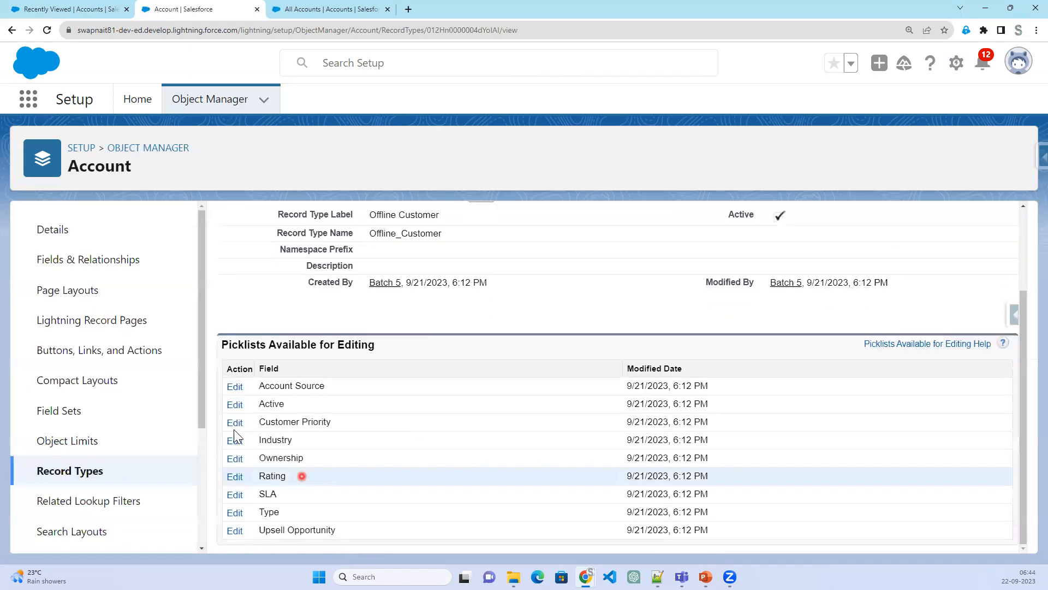
{"action": "left_click", "coordinate": [231, 442]}
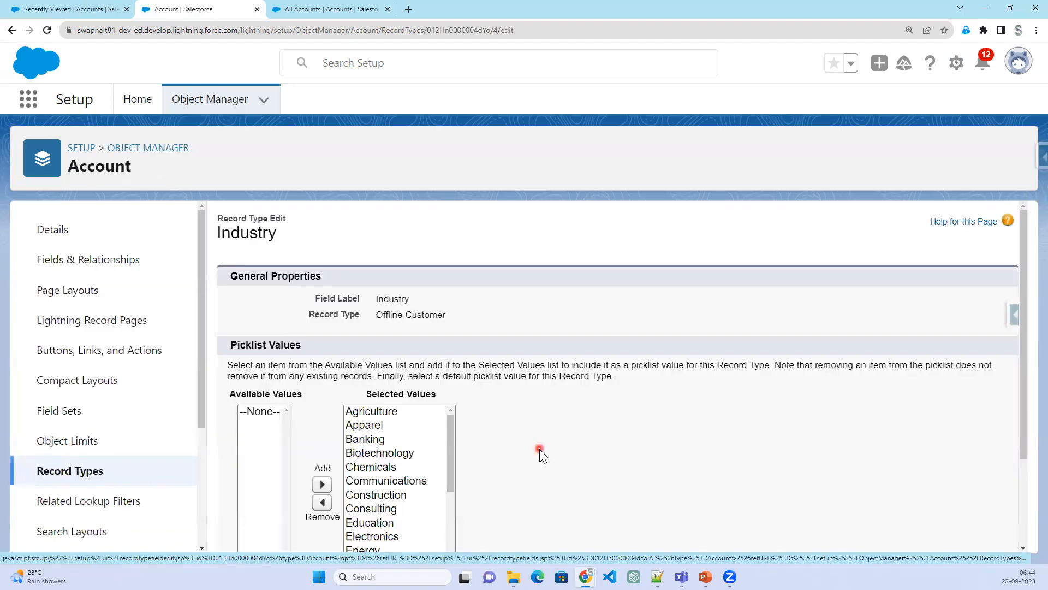
{"action": "scroll", "coordinate": [539, 448], "scroll_direction": "down", "scroll_amount": 1}
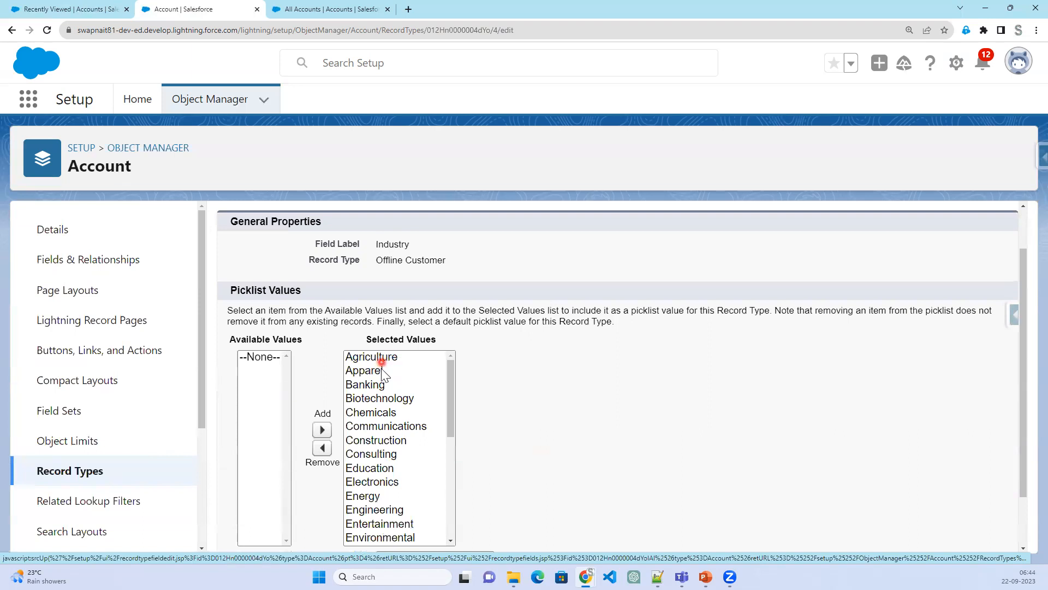
{"action": "left_click", "coordinate": [383, 385]}
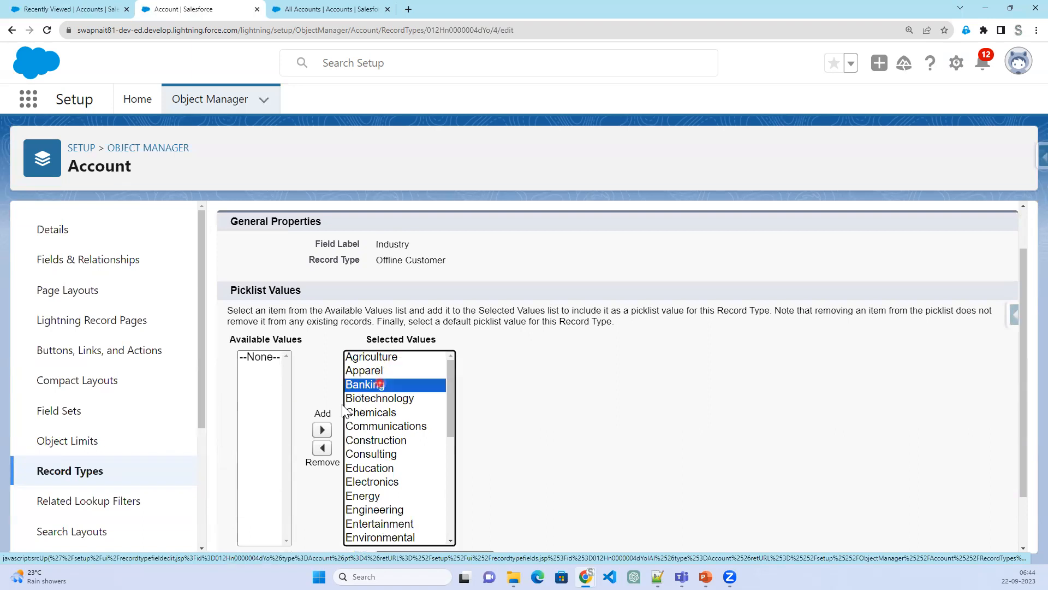
{"action": "left_click", "coordinate": [322, 429]}
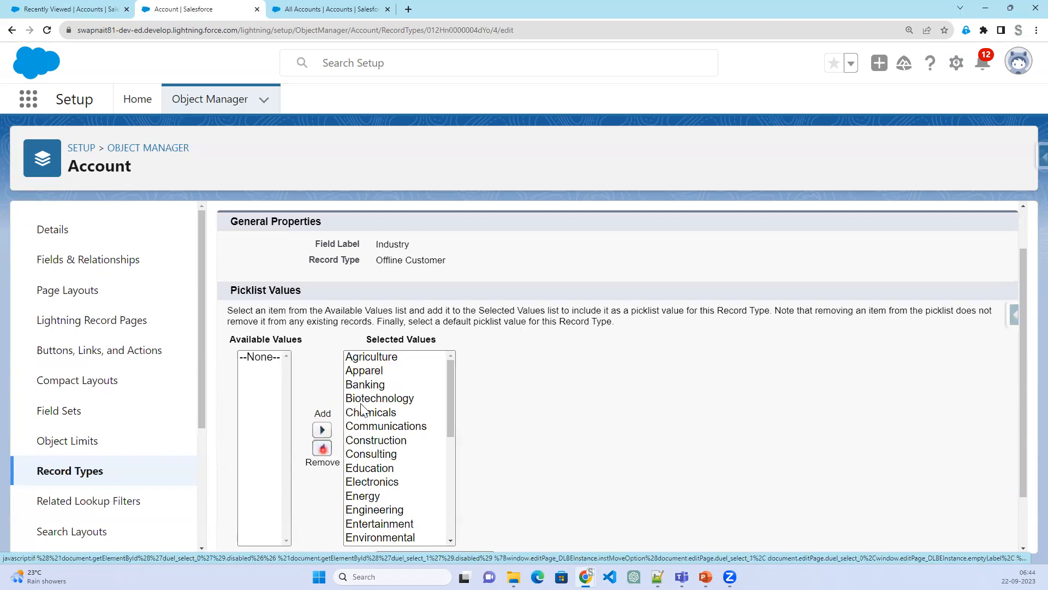
{"action": "left_click", "coordinate": [366, 388]}
{"action": "left_click", "coordinate": [321, 447]}
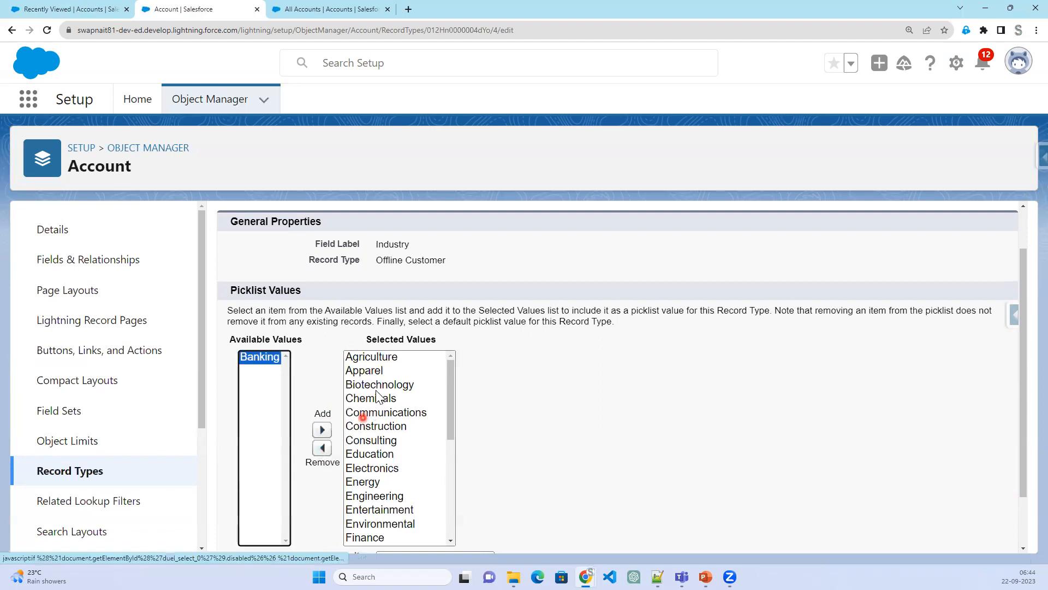
Remove Apparel, Chemicals, Communications, Consulting and Electronics from the selected Industry values one by one.
{"action": "left_click", "coordinate": [377, 387]}
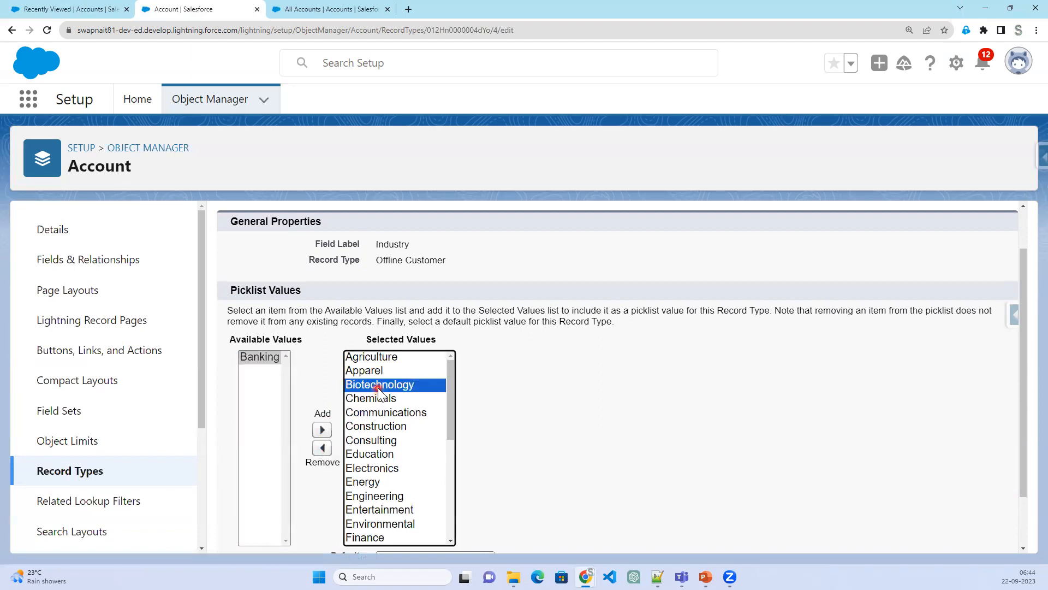
{"action": "left_click", "coordinate": [364, 371]}
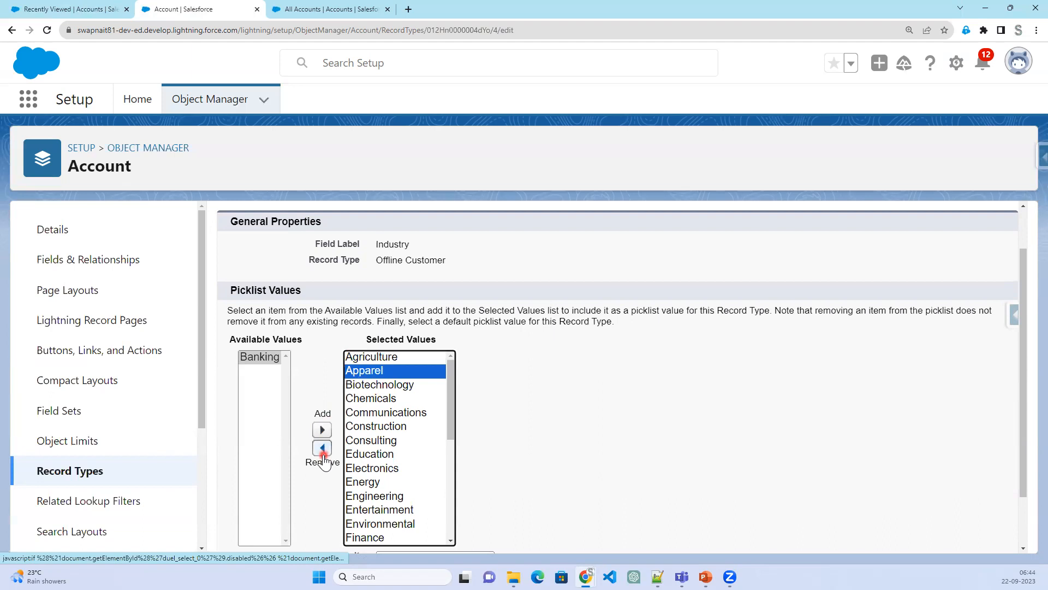
{"action": "left_click", "coordinate": [323, 449]}
{"action": "left_click", "coordinate": [395, 385]}
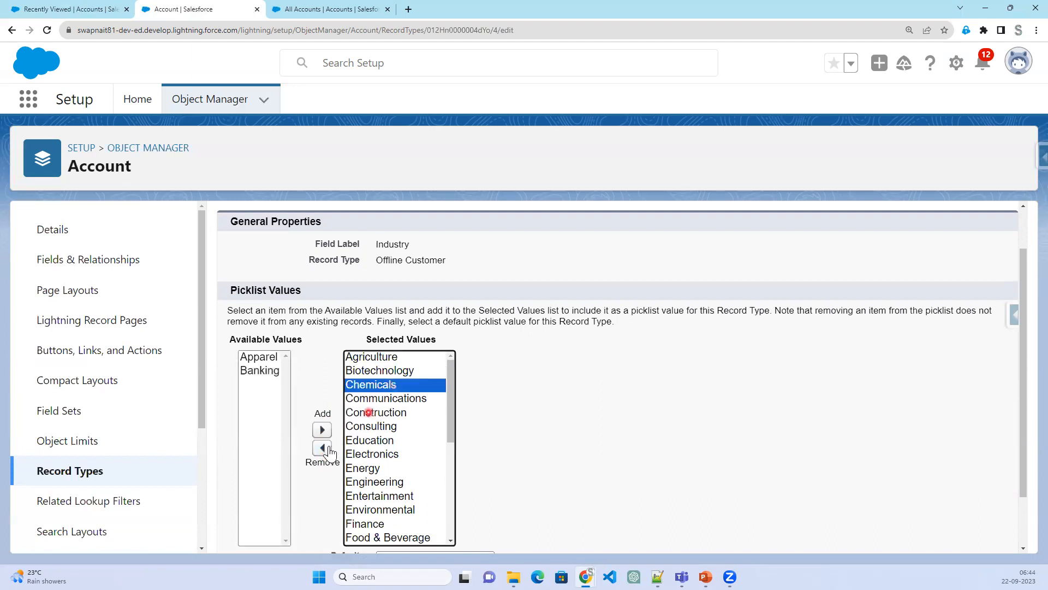
{"action": "left_click", "coordinate": [323, 449]}
{"action": "left_click", "coordinate": [394, 387]}
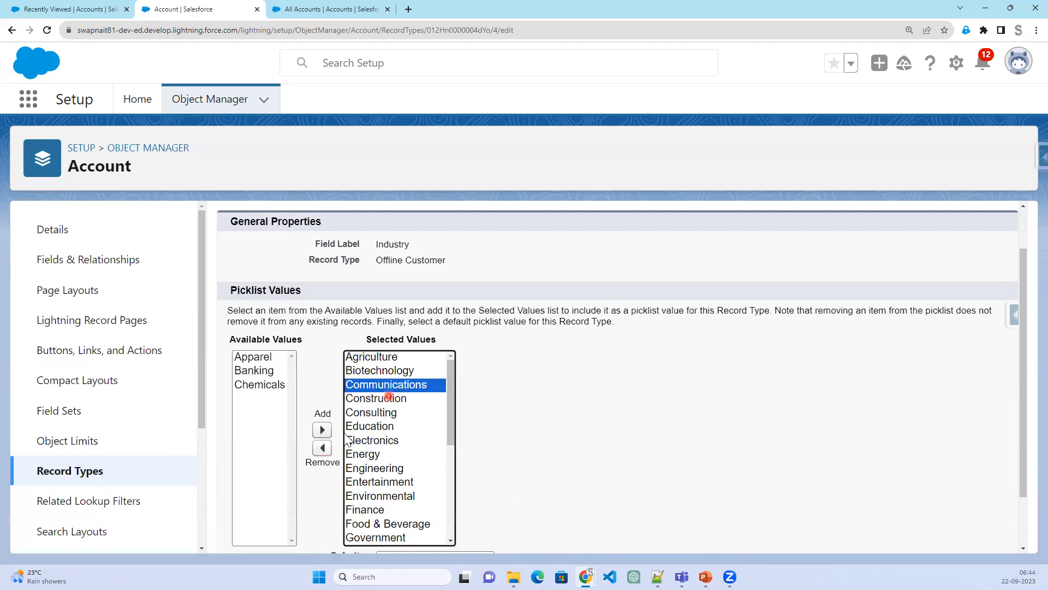
{"action": "left_click", "coordinate": [323, 449]}
{"action": "left_click", "coordinate": [408, 399]}
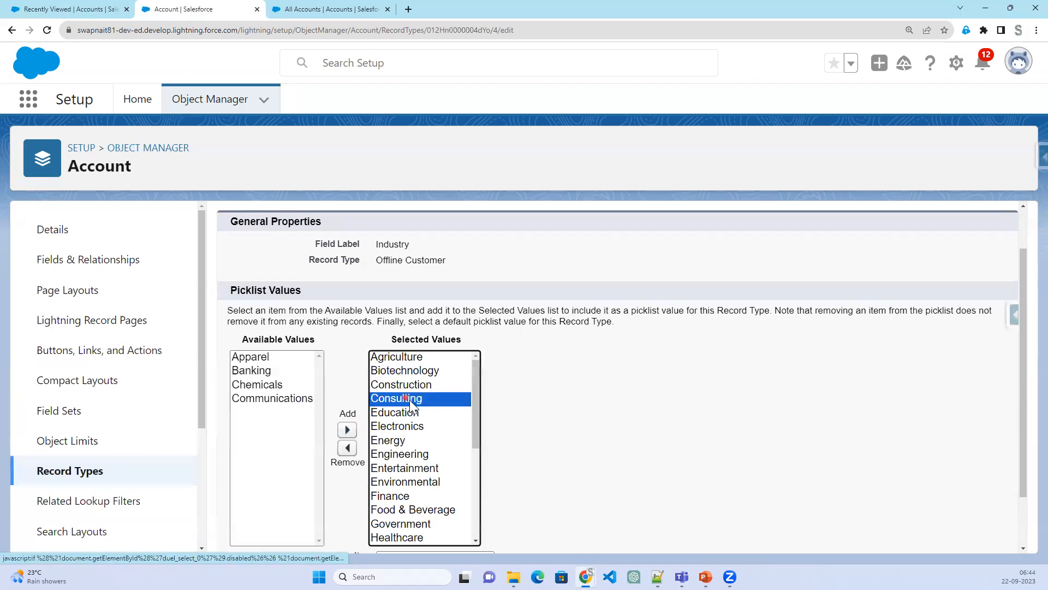
{"action": "left_click", "coordinate": [348, 448]}
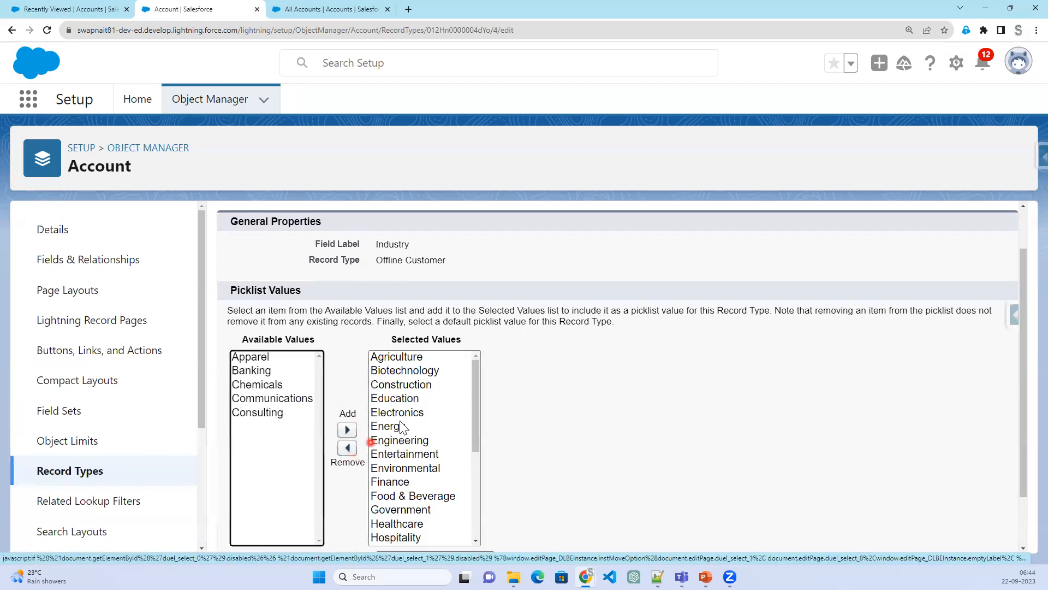
{"action": "left_click", "coordinate": [402, 415]}
{"action": "left_click", "coordinate": [347, 448]}
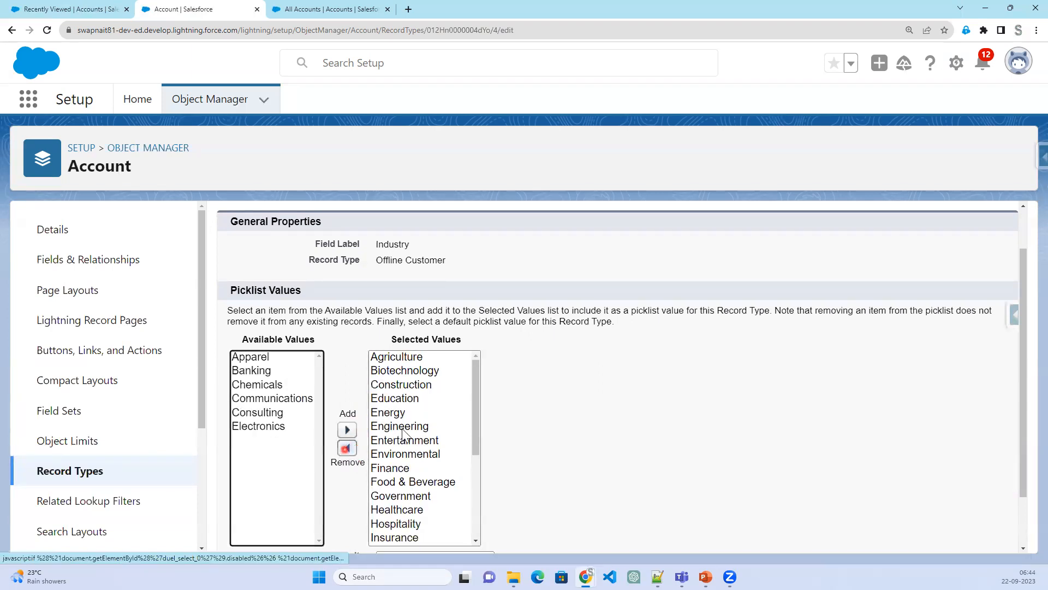
Remove the whole range from Energy through Finance from the selected Industry values at once.
{"action": "left_click", "coordinate": [401, 415]}
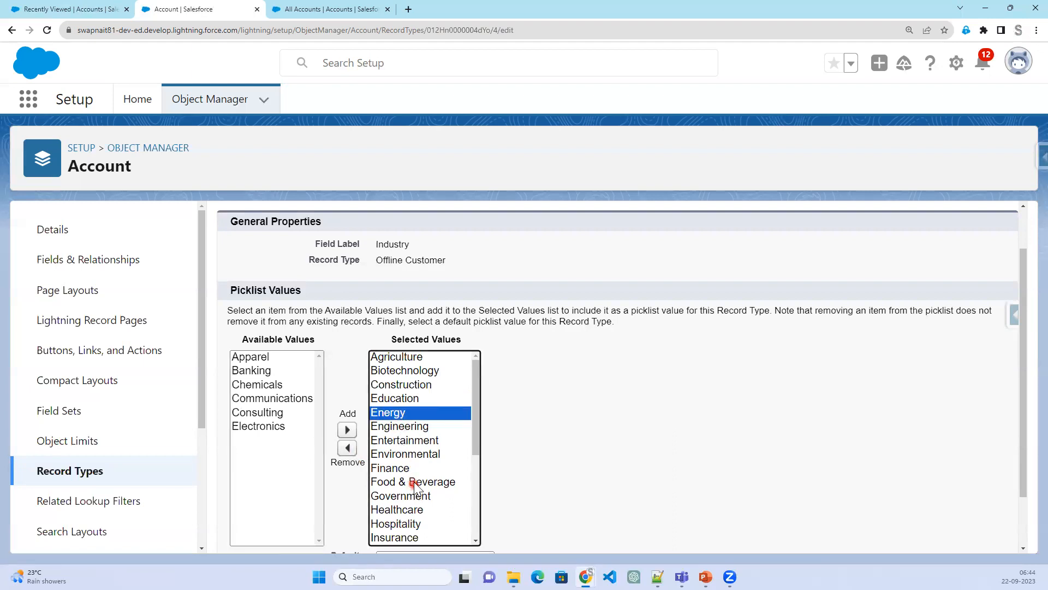
{"action": "left_click", "coordinate": [414, 473], "text": "shift"}
{"action": "left_click", "coordinate": [347, 448]}
Remove every value from Government onward from the selected Industry values and save the Offline Customer picklist.
{"action": "left_click", "coordinate": [420, 427]}
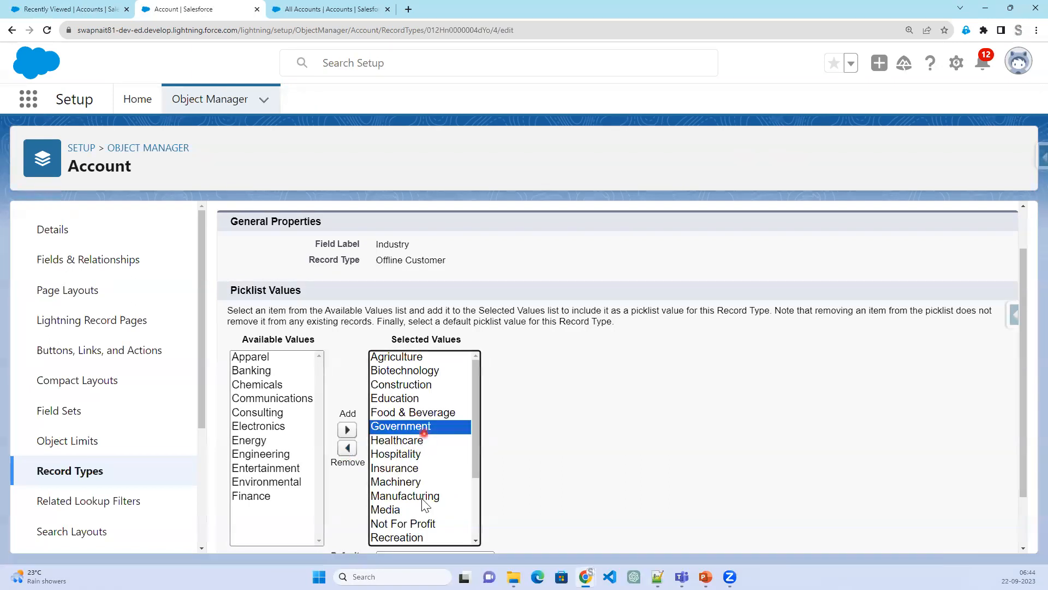
{"action": "scroll", "coordinate": [429, 528], "scroll_direction": "down", "scroll_amount": 3}
{"action": "left_click", "coordinate": [407, 537], "text": "shift"}
{"action": "left_click", "coordinate": [348, 448]}
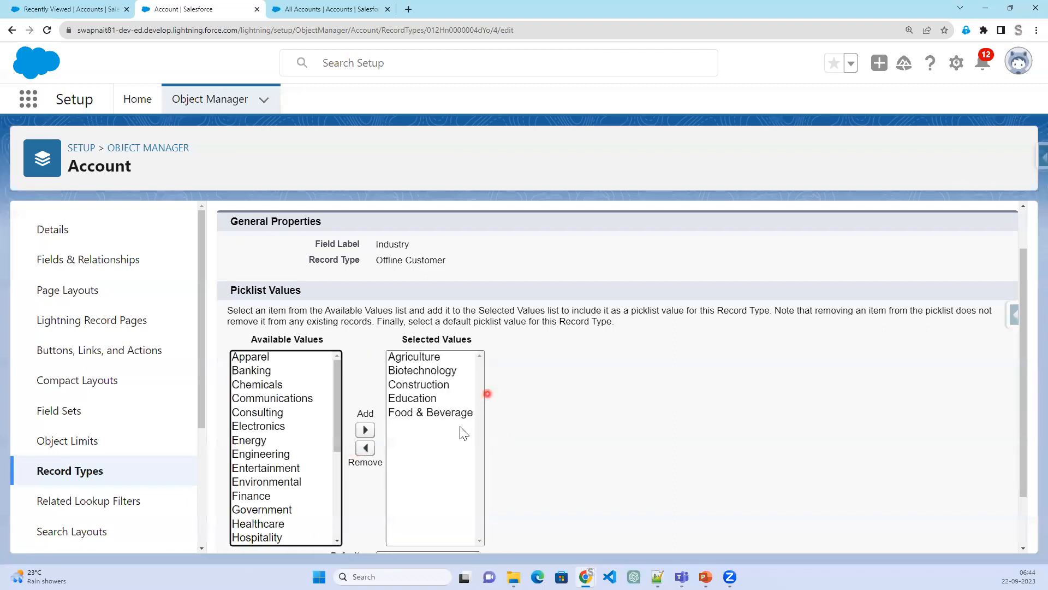
{"action": "scroll", "coordinate": [458, 427], "scroll_direction": "up", "scroll_amount": 1}
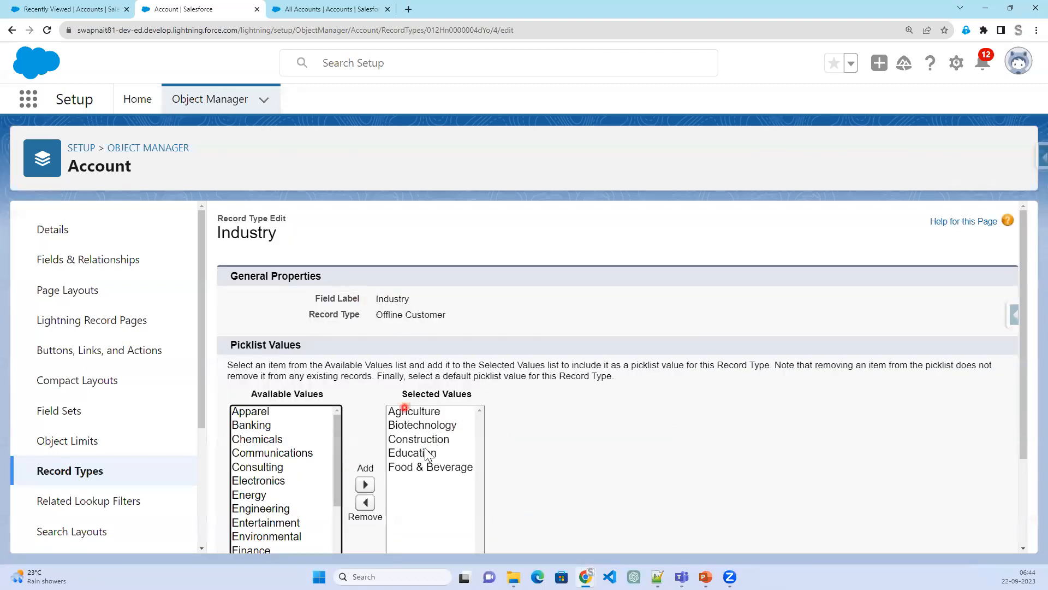
{"action": "scroll", "coordinate": [547, 468], "scroll_direction": "down", "scroll_amount": 2}
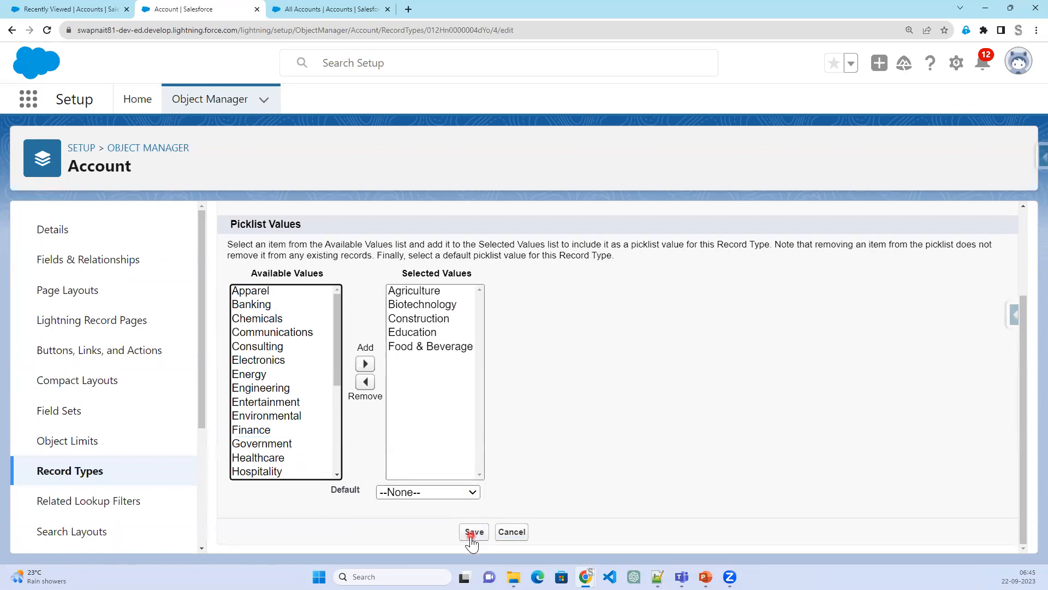
{"action": "left_click", "coordinate": [473, 532]}
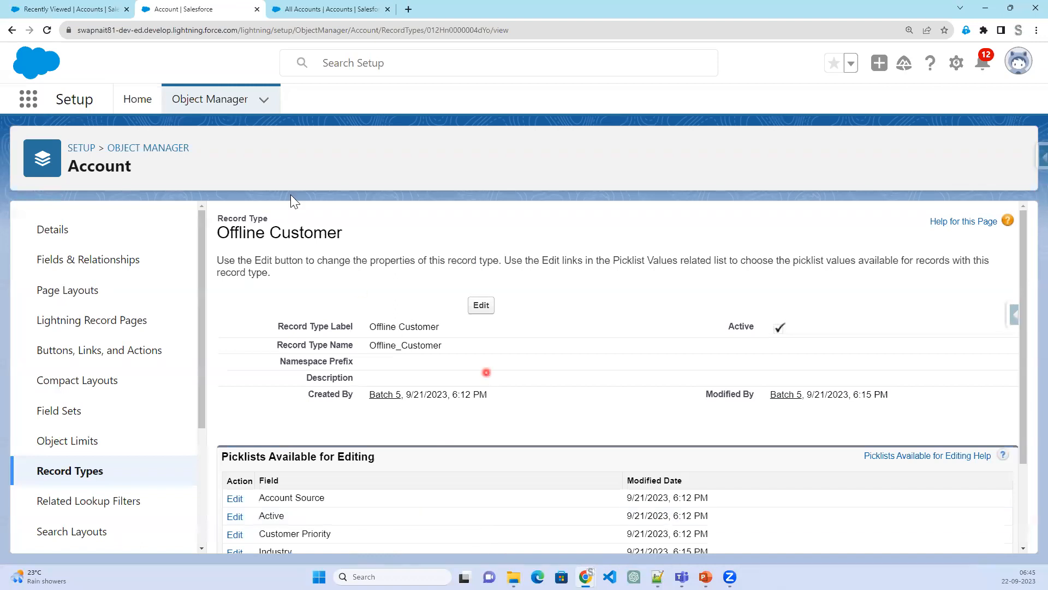
Reload the All Accounts list and start a new account with the Online Customers record type.
{"action": "left_click", "coordinate": [325, 10]}
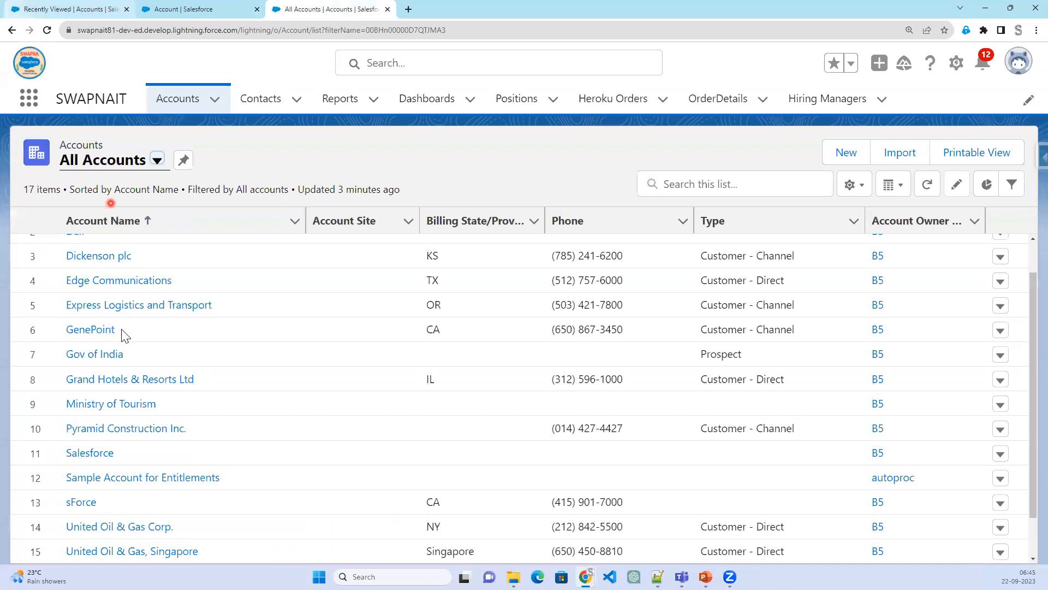
{"action": "left_click", "coordinate": [46, 31]}
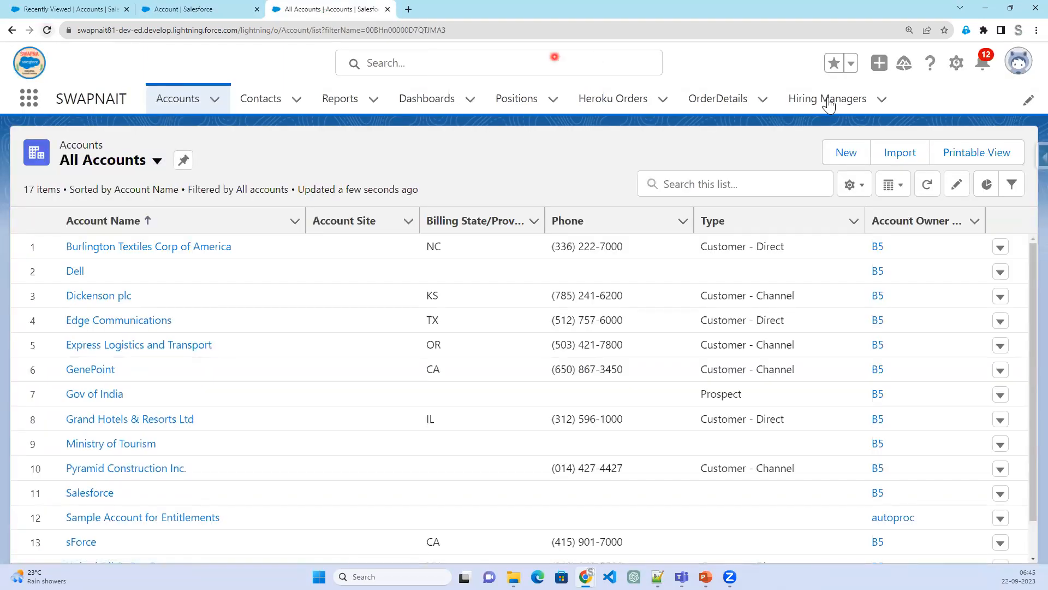
{"action": "left_click", "coordinate": [845, 165]}
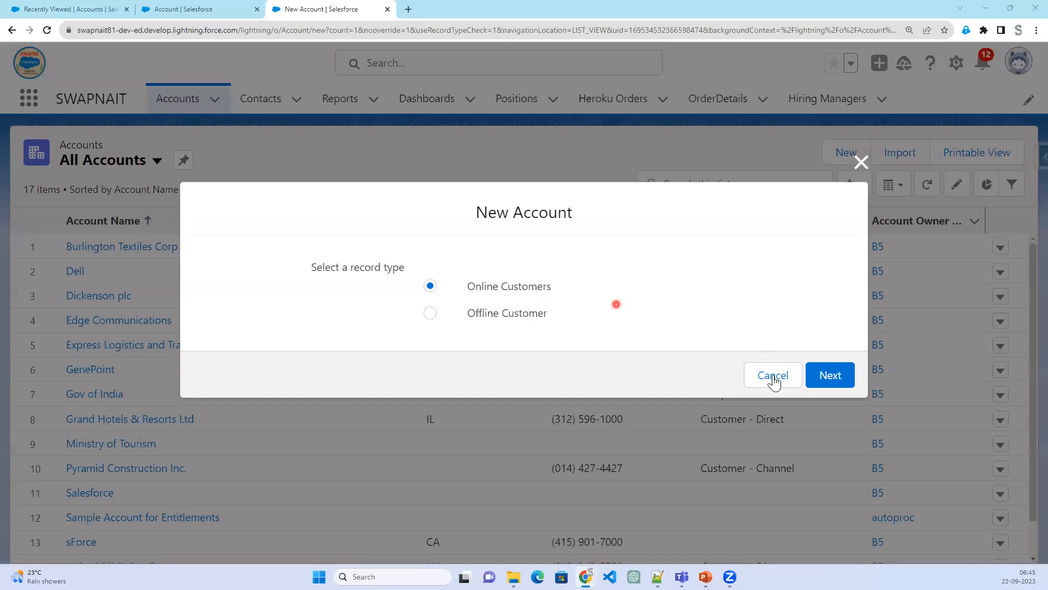
{"action": "left_click", "coordinate": [819, 378]}
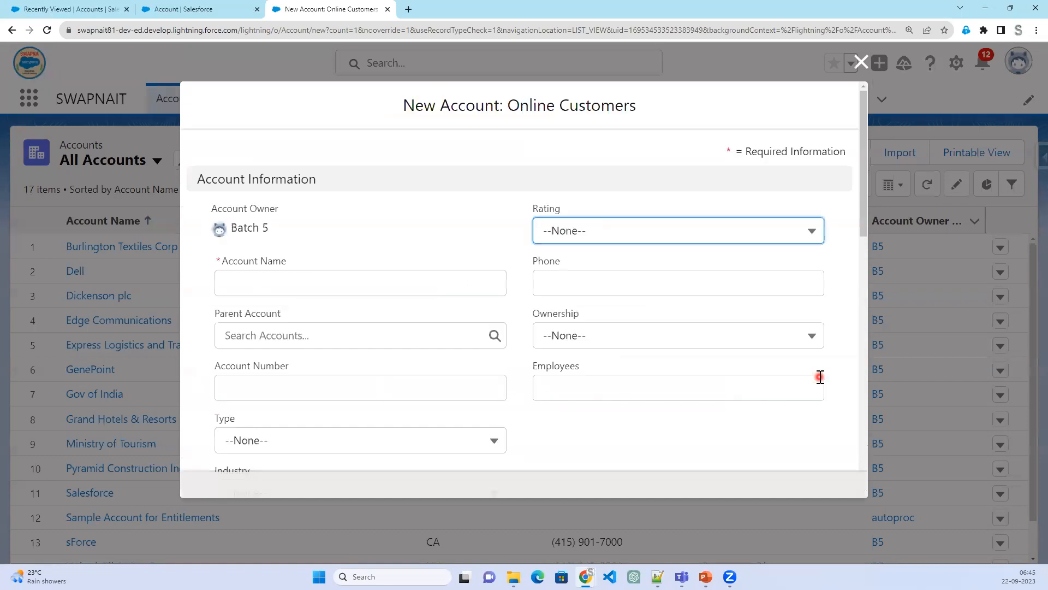
Enter Wipro as the account name and set the rating to Warm.
{"action": "left_click", "coordinate": [437, 279]}
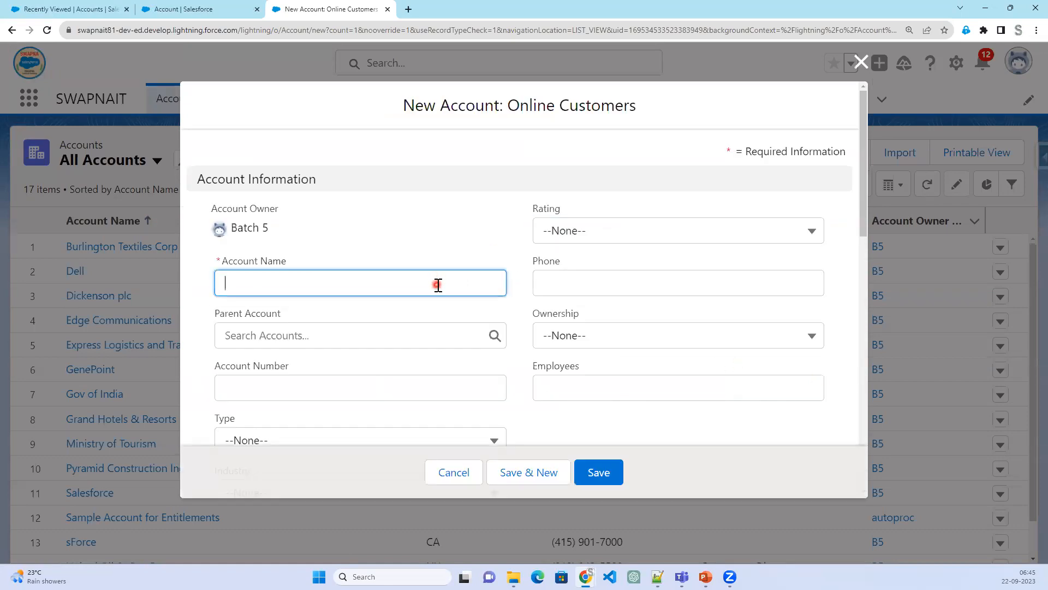
{"action": "type", "text": "Wipro"}
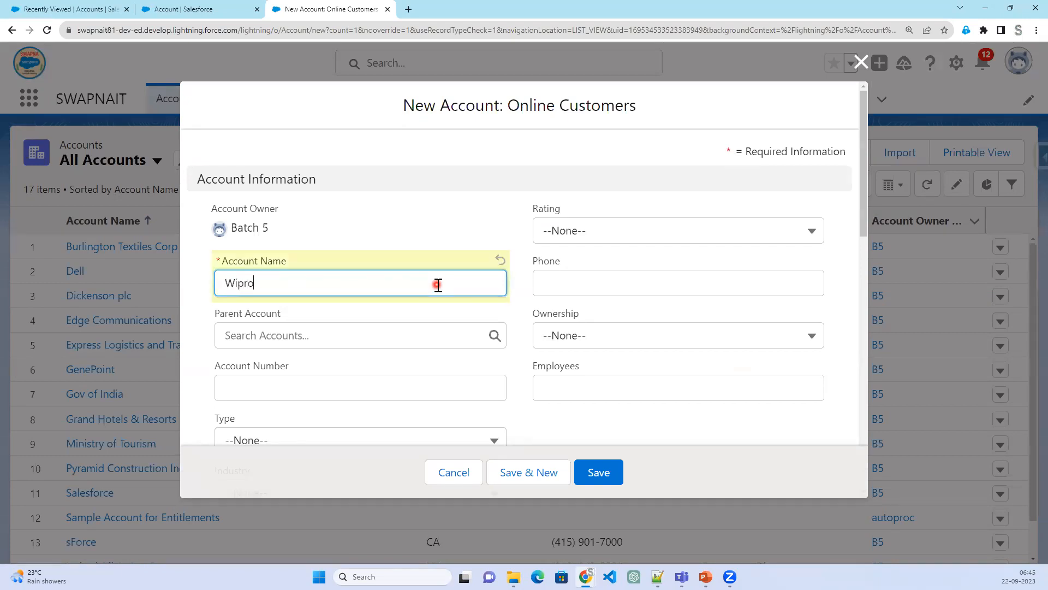
{"action": "key", "text": "Tab"}
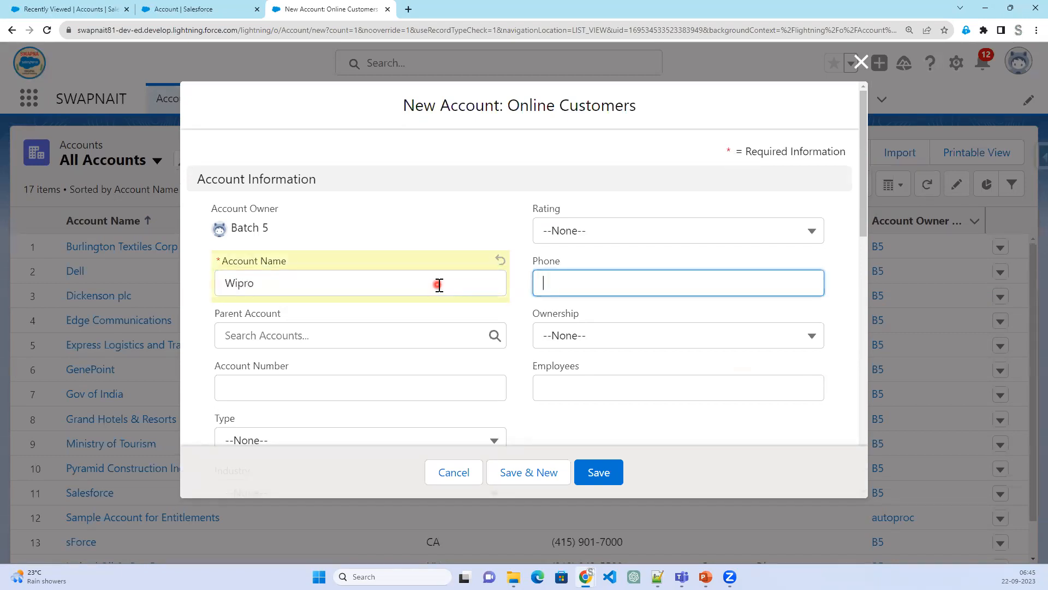
{"action": "left_click", "coordinate": [728, 232]}
{"action": "left_click", "coordinate": [656, 326]}
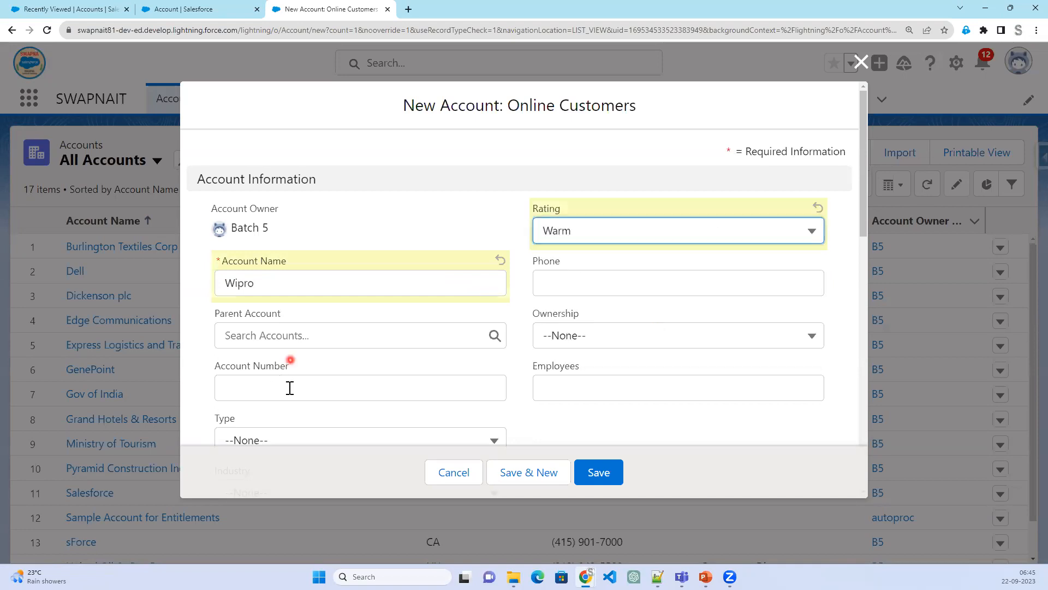
Set the new account's Industry to Communications and try to save the account.
{"action": "scroll", "coordinate": [290, 388], "scroll_direction": "down", "scroll_amount": 3}
{"action": "left_click", "coordinate": [288, 333]}
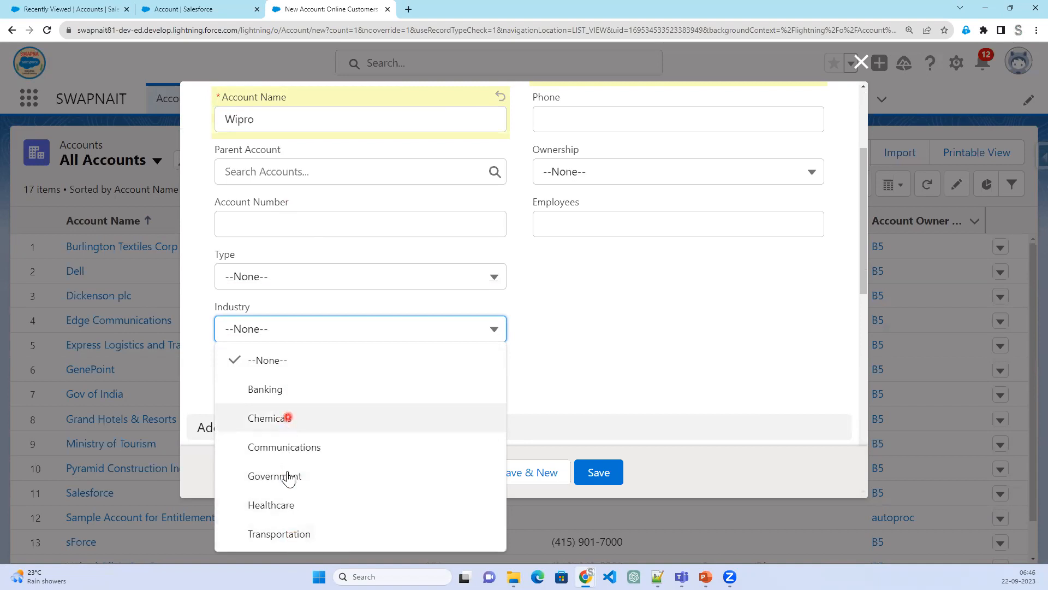
{"action": "left_click", "coordinate": [295, 454]}
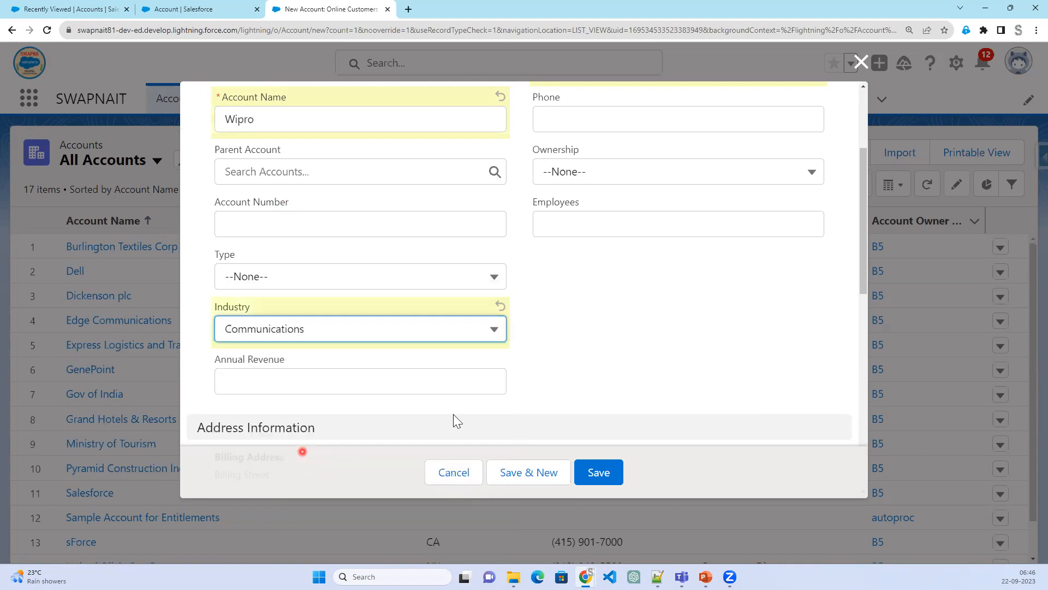
{"action": "left_click", "coordinate": [612, 479]}
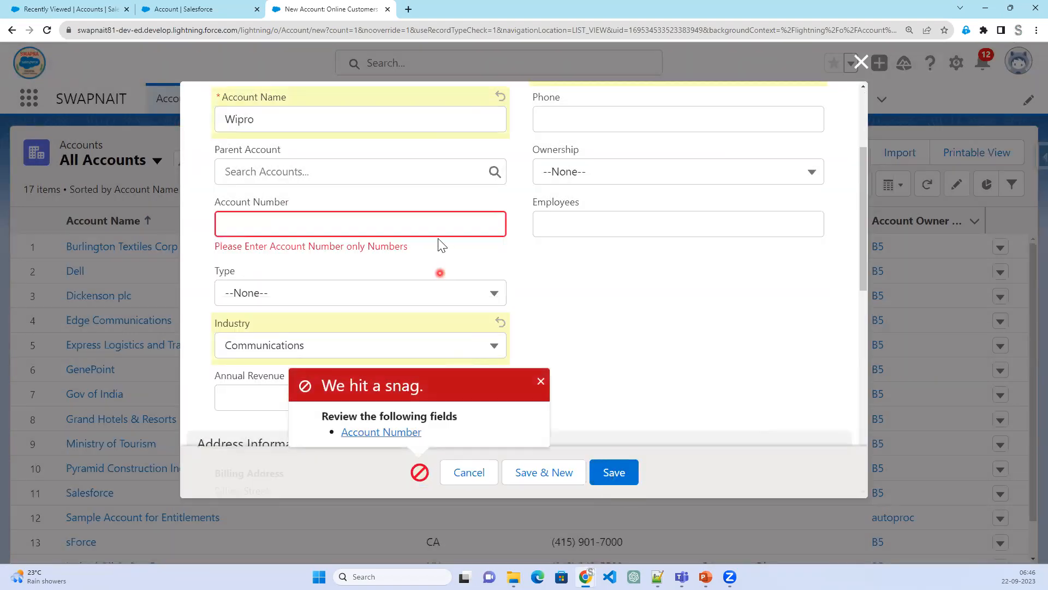
Try to save the account with an account number that combines letters and digits.
{"action": "left_click", "coordinate": [439, 222]}
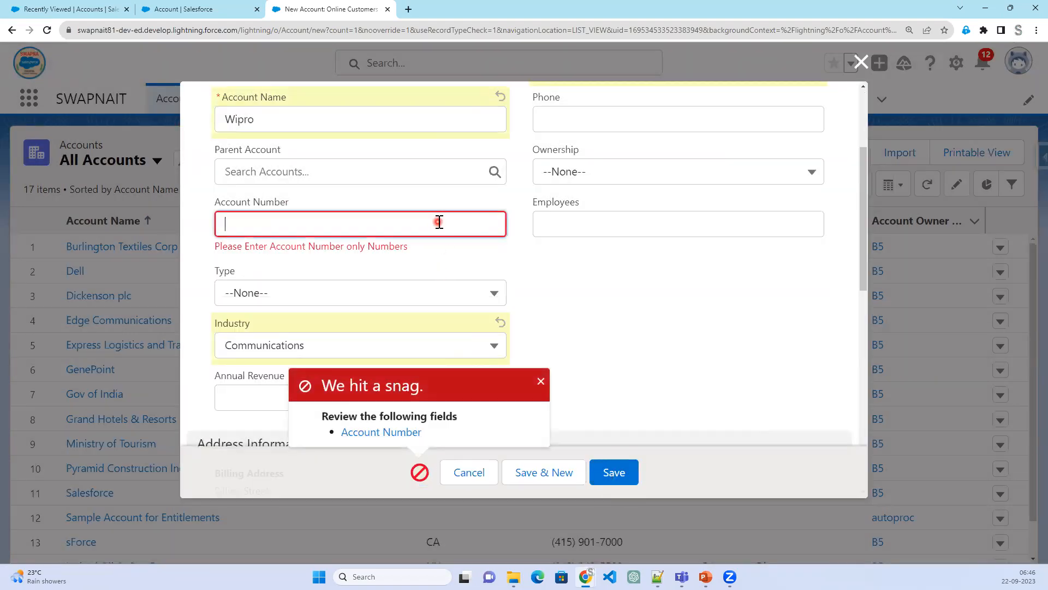
{"action": "type", "text": "WP009"}
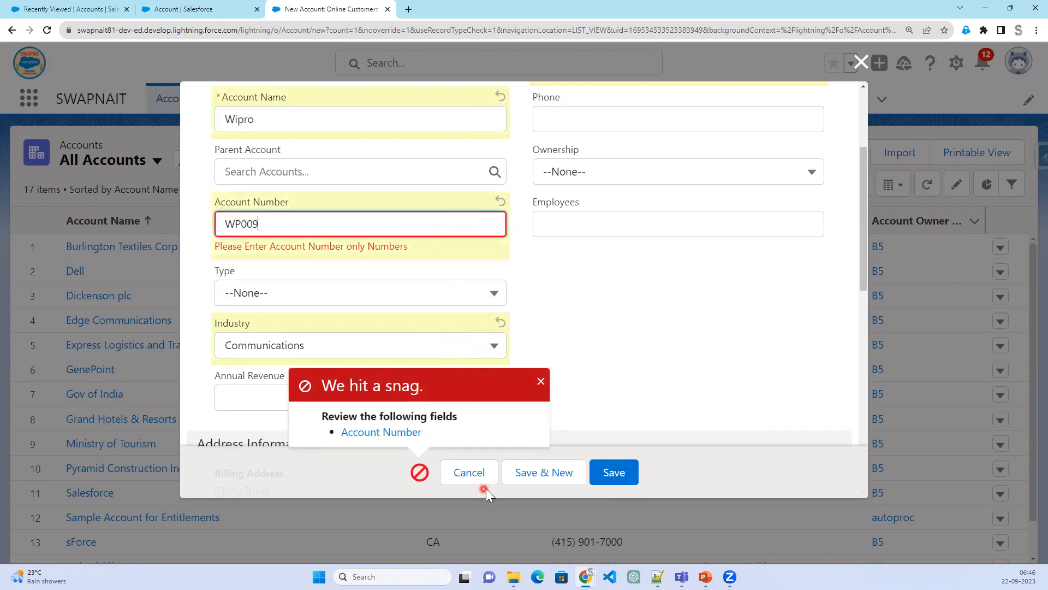
{"action": "left_click", "coordinate": [612, 474]}
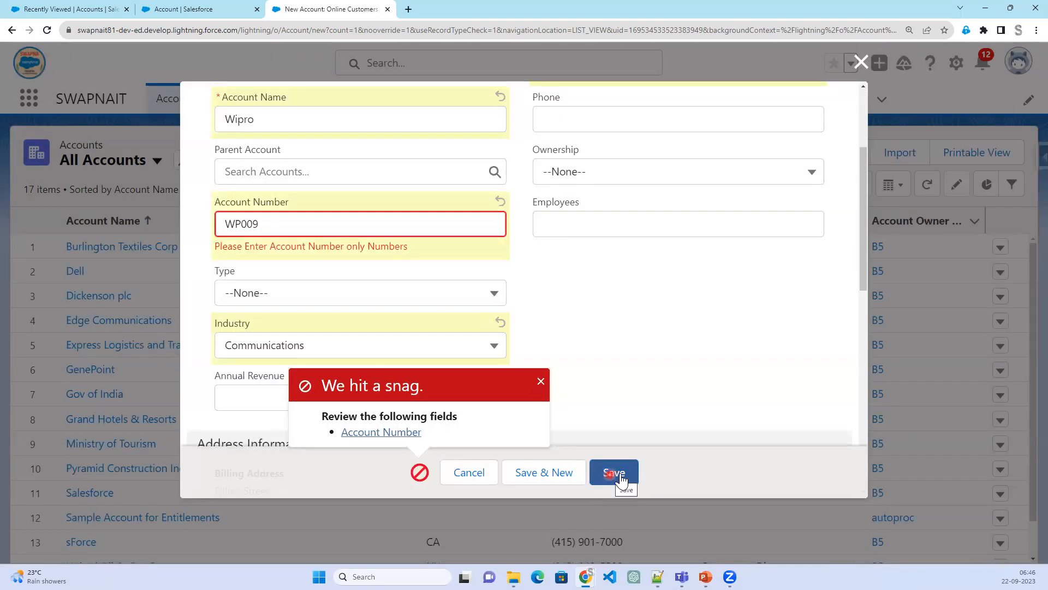
Replace the account number with a digits-only one, save the Wipro account and display its details.
{"action": "left_click_drag", "start_coordinate": [266, 221], "coordinate": [195, 229]}
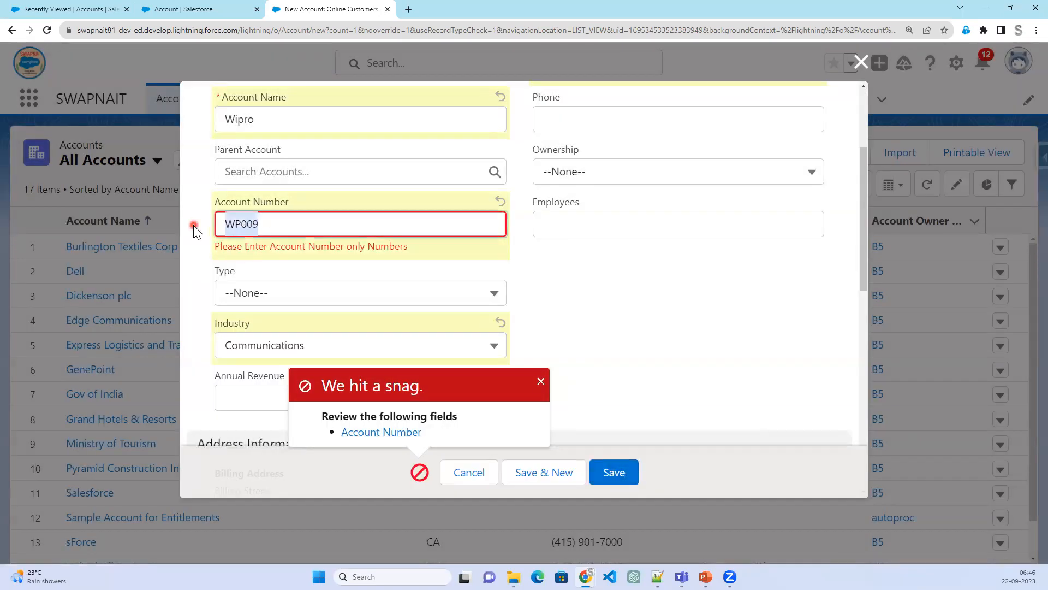
{"action": "type", "text": "87687987"}
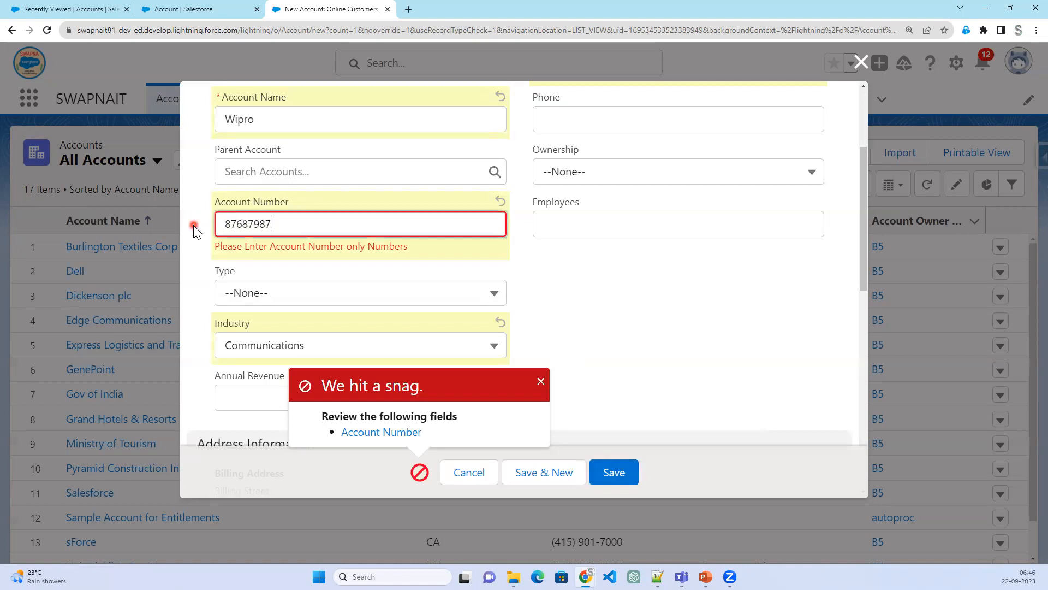
{"action": "left_click", "coordinate": [624, 473]}
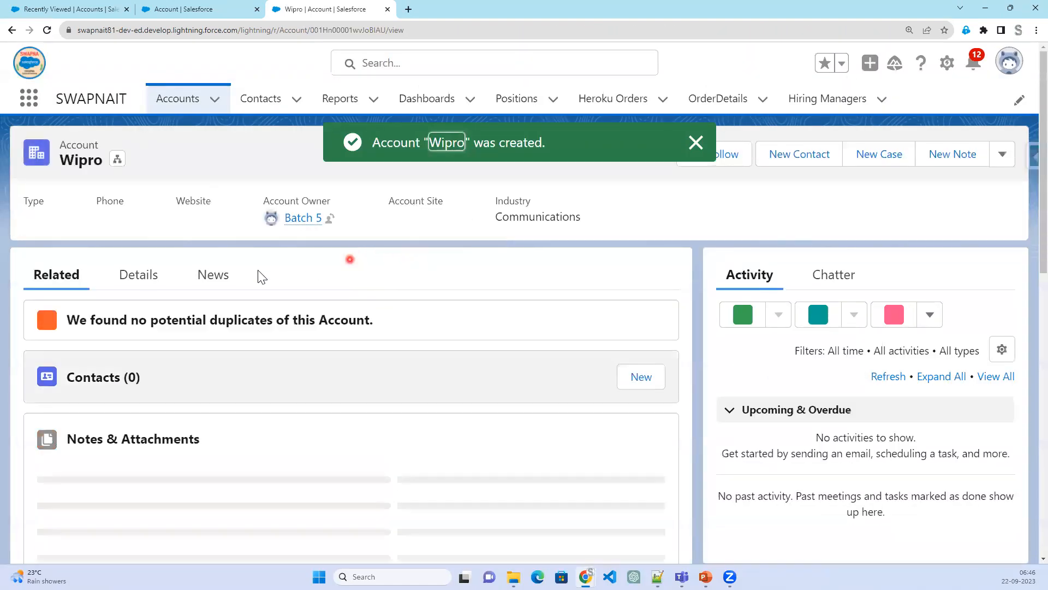
{"action": "left_click", "coordinate": [142, 281]}
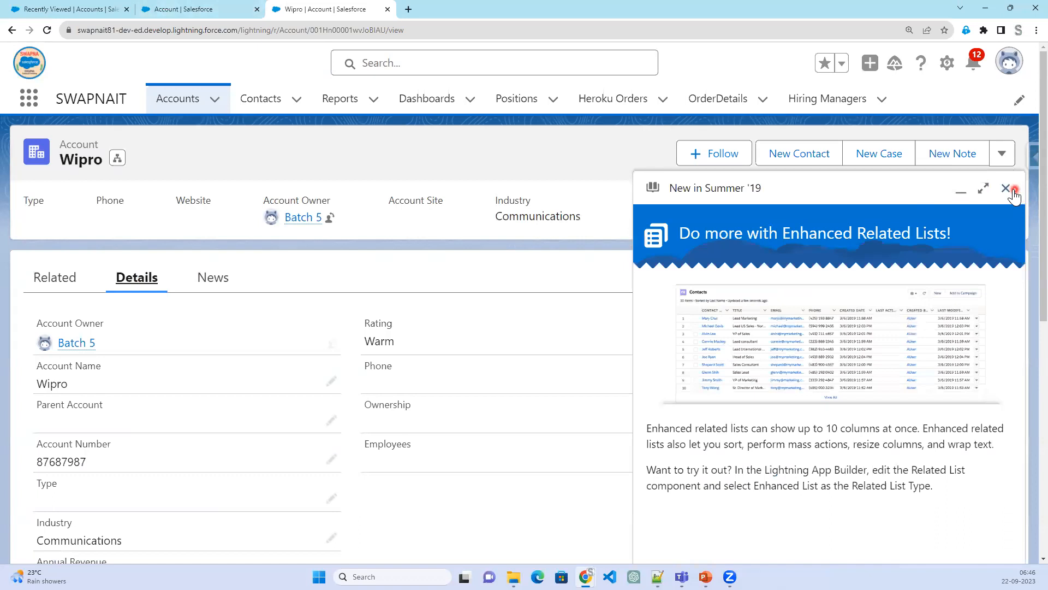
{"action": "left_click", "coordinate": [1005, 188]}
Add the Account Record Type field to the Account Information section of the Offline Account Page Layout and save the layout.
{"action": "left_click", "coordinate": [182, 10]}
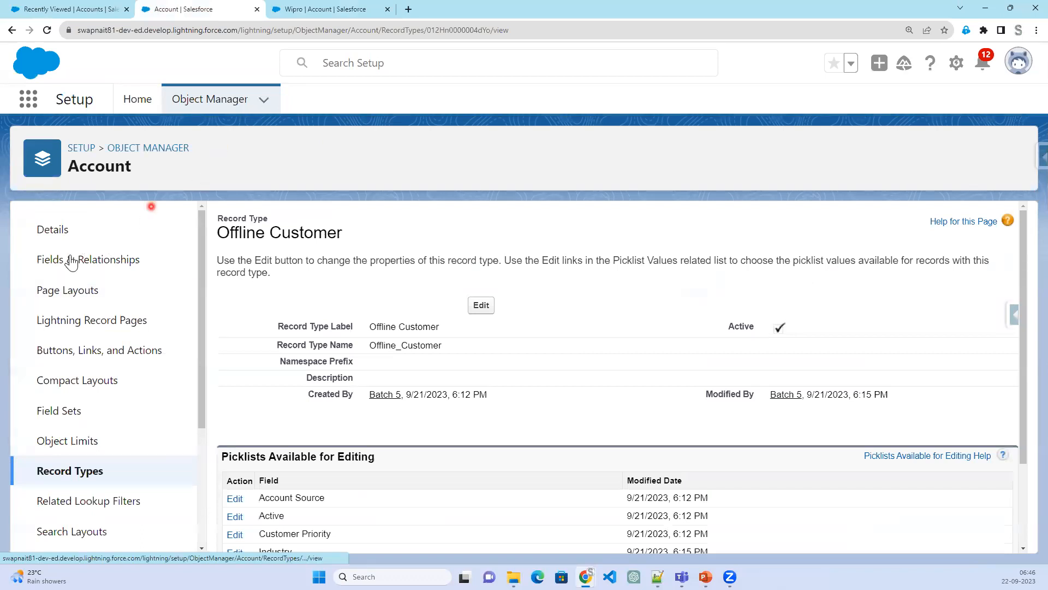
{"action": "left_click", "coordinate": [63, 291]}
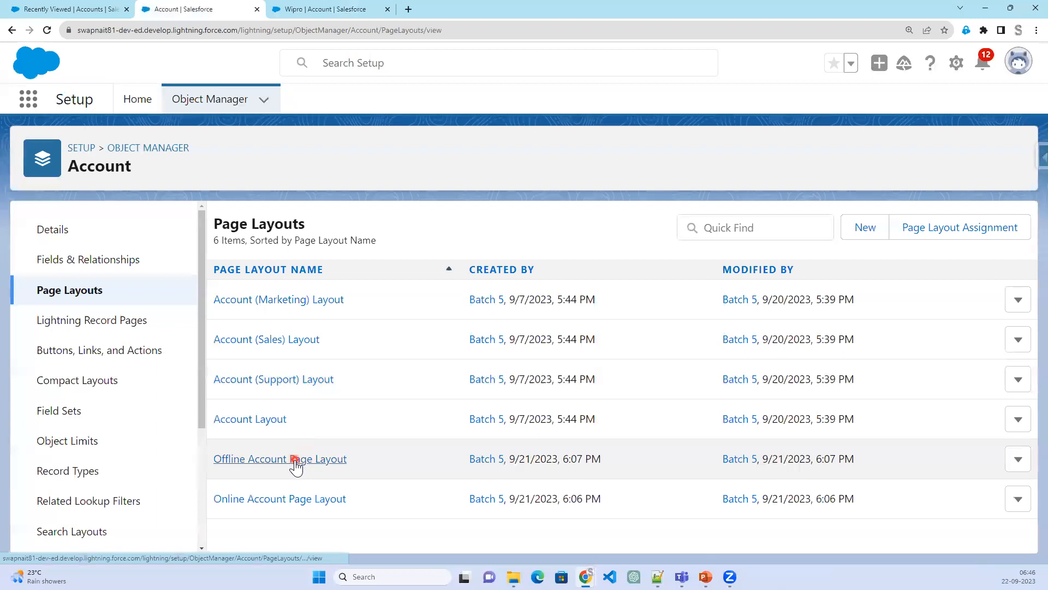
{"action": "left_click", "coordinate": [295, 460]}
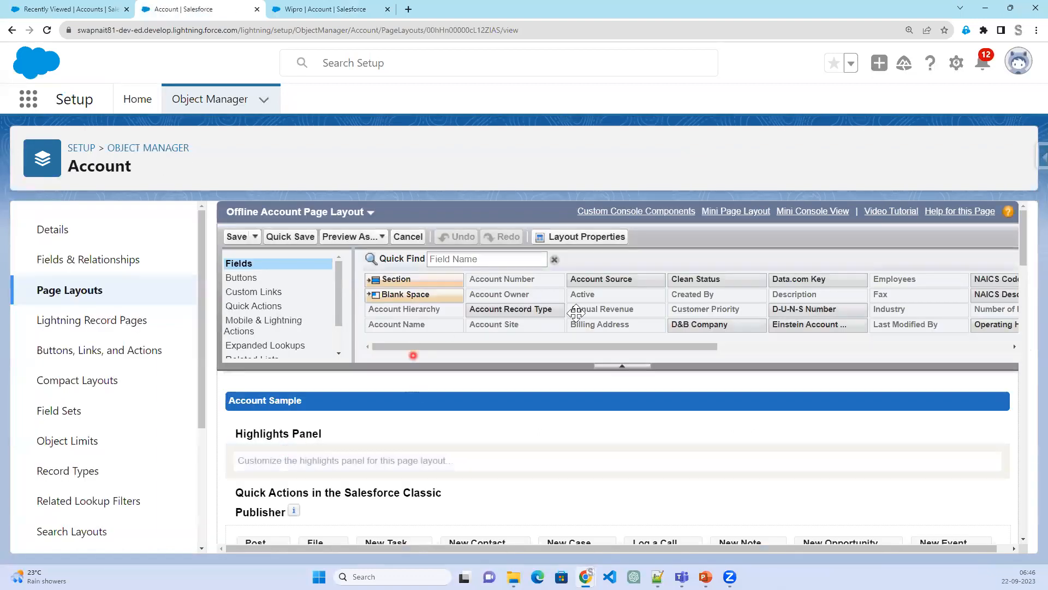
{"action": "left_click_drag", "start_coordinate": [647, 343], "coordinate": [948, 347]}
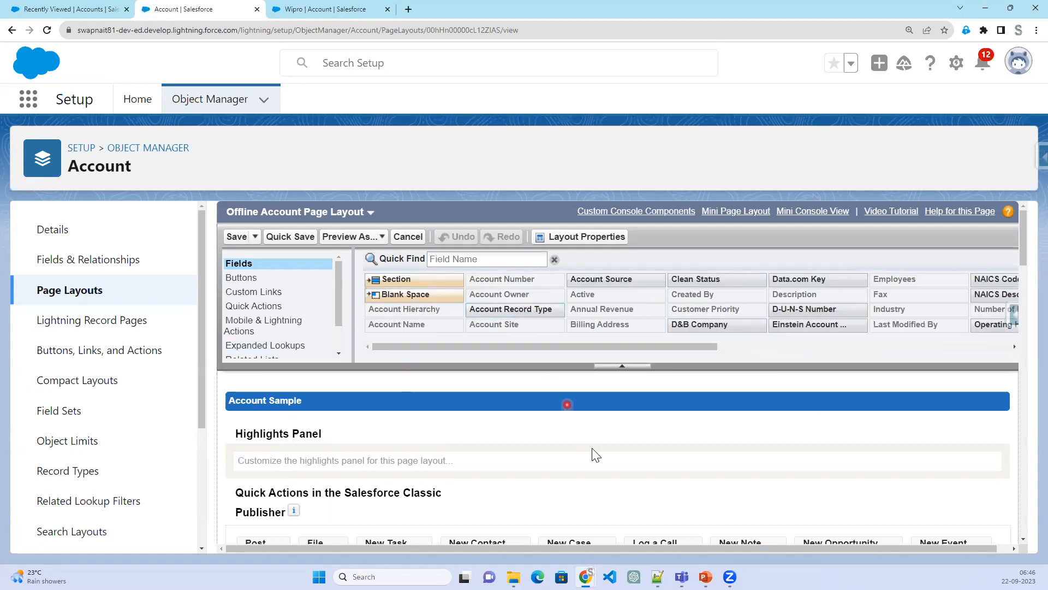
{"action": "scroll", "coordinate": [592, 450], "scroll_direction": "down", "scroll_amount": 6}
{"action": "scroll", "coordinate": [592, 451], "scroll_direction": "down", "scroll_amount": 3}
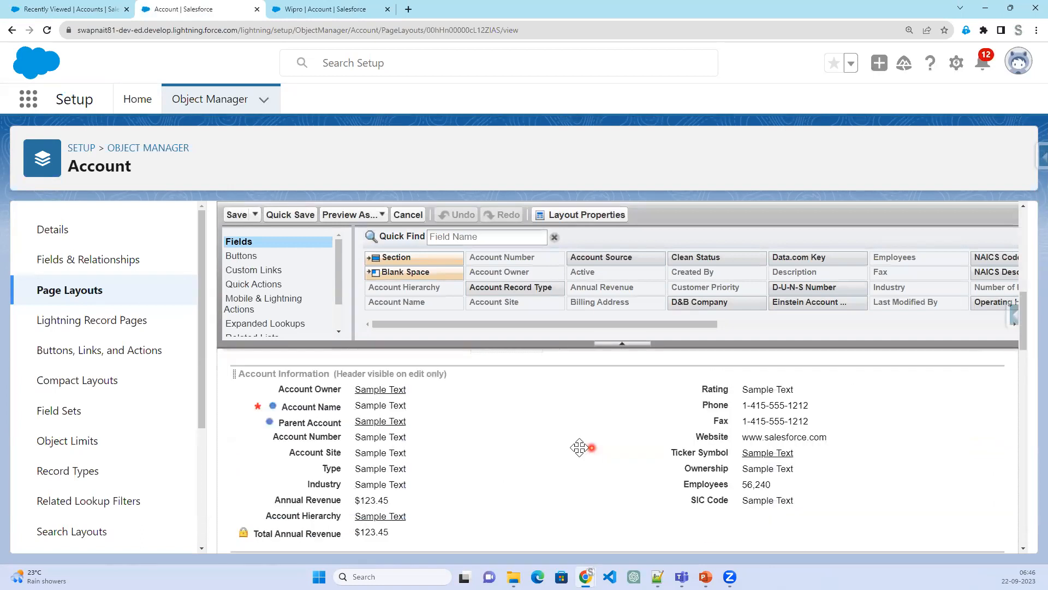
{"action": "left_click_drag", "start_coordinate": [720, 478], "coordinate": [719, 574]}
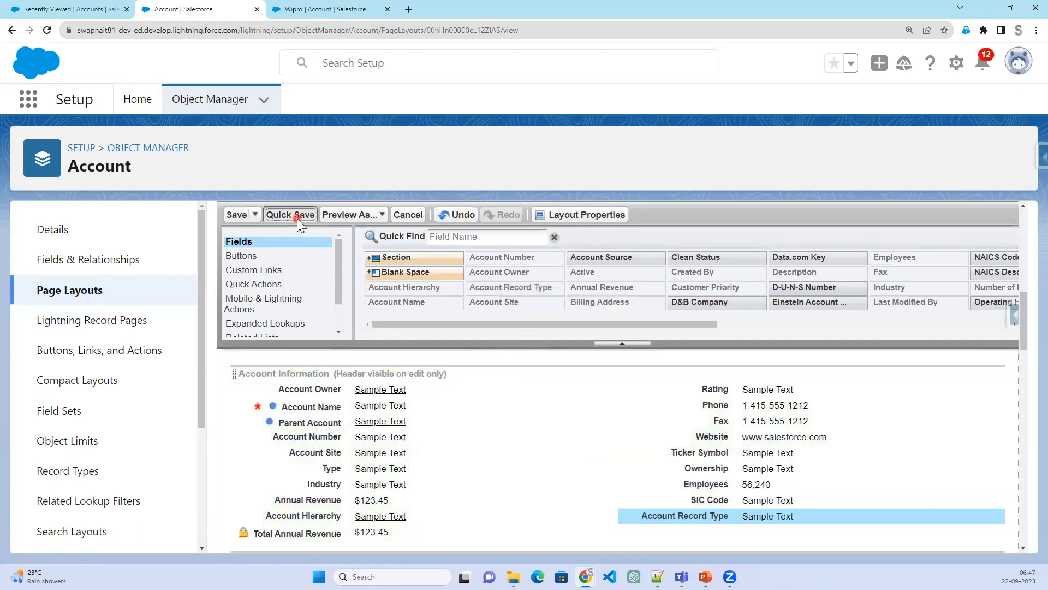
{"action": "left_click", "coordinate": [297, 219]}
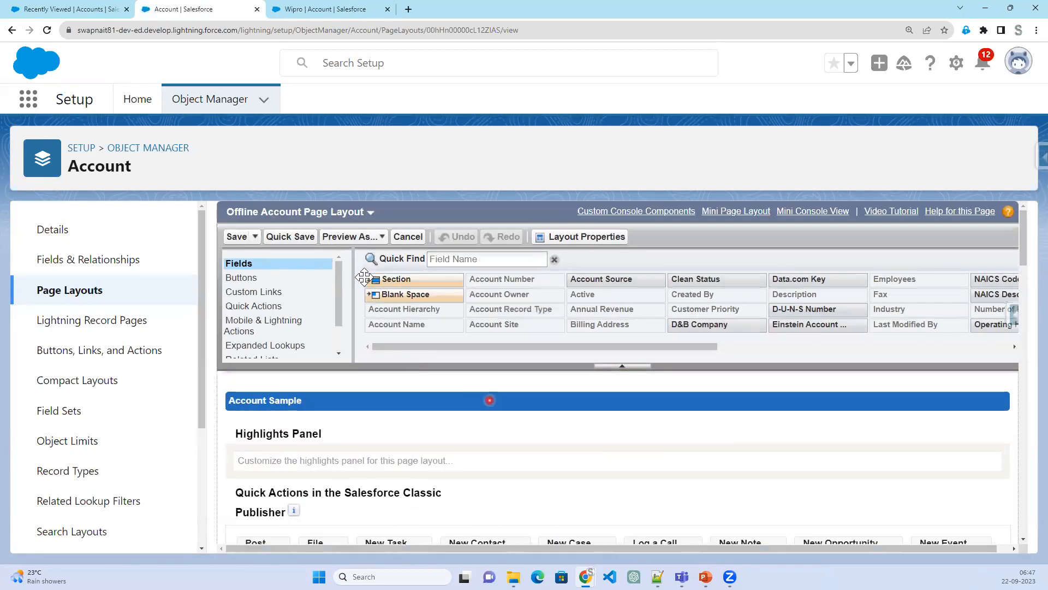
Add Account Record Type below Employees in the Online Account Page Layout and save the layout.
{"action": "left_click", "coordinate": [362, 213]}
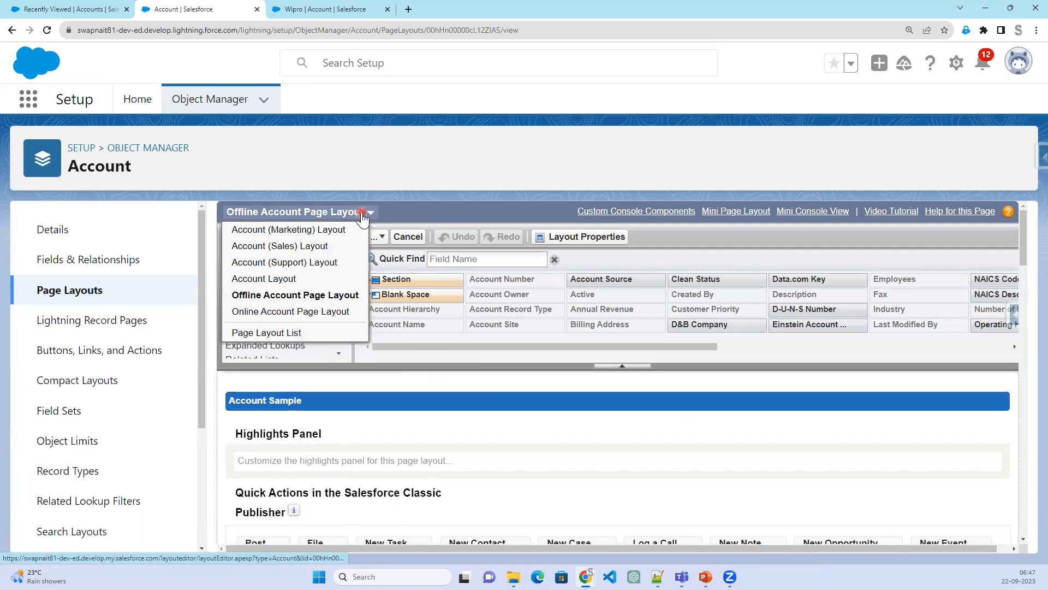
{"action": "left_click", "coordinate": [288, 310]}
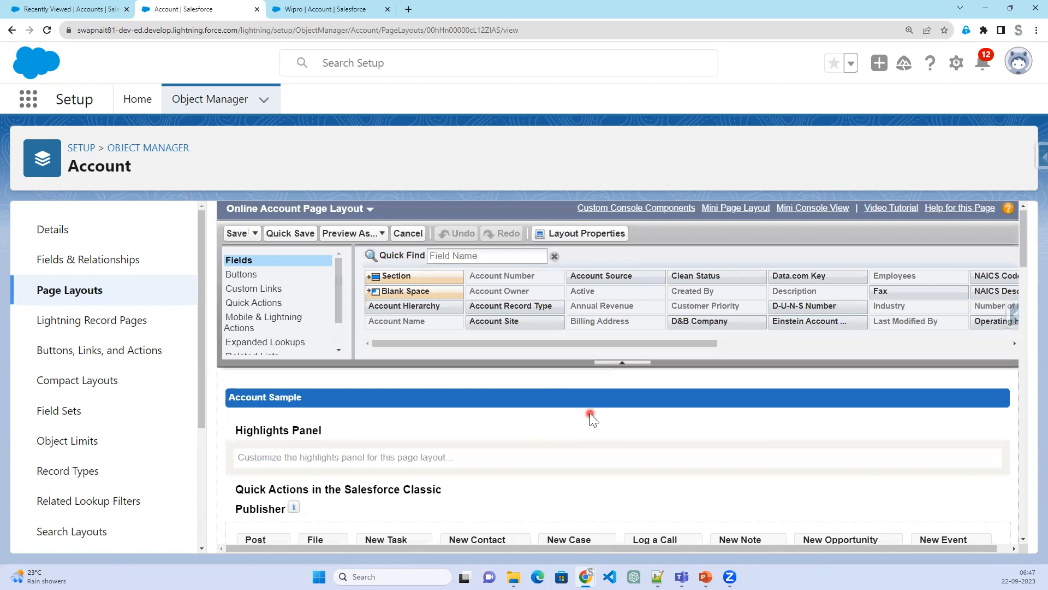
{"action": "scroll", "coordinate": [589, 412], "scroll_direction": "down", "scroll_amount": 3}
{"action": "scroll", "coordinate": [601, 436], "scroll_direction": "down", "scroll_amount": 3}
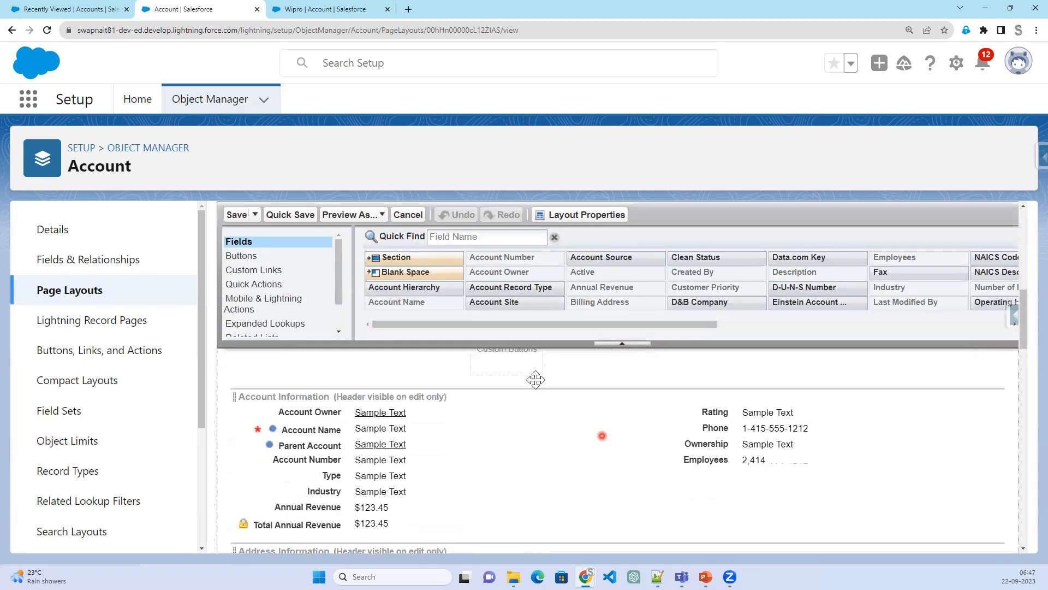
{"action": "left_click_drag", "start_coordinate": [537, 299], "coordinate": [724, 466]}
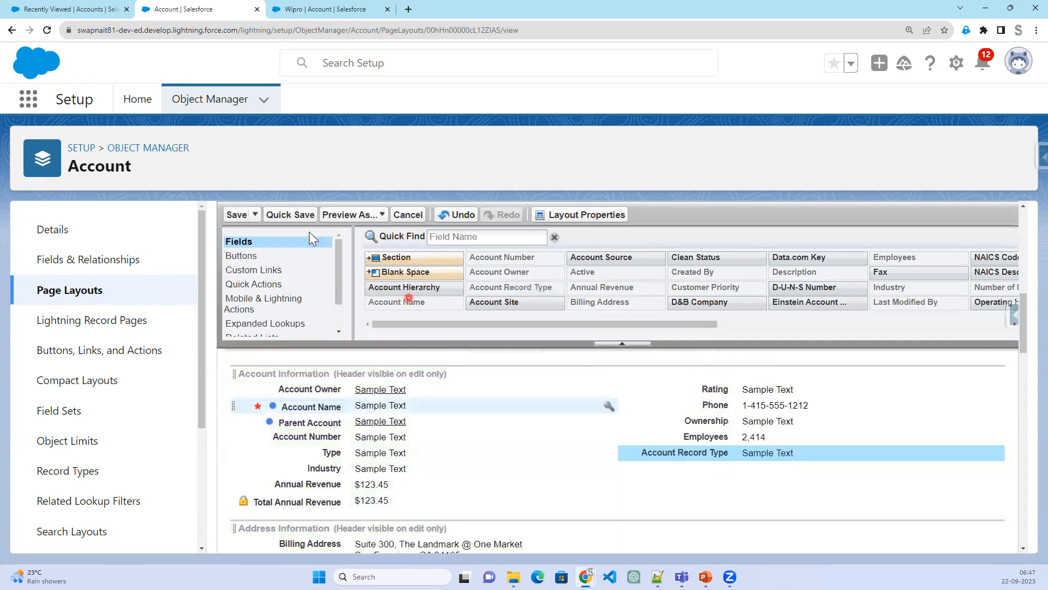
{"action": "left_click", "coordinate": [286, 216]}
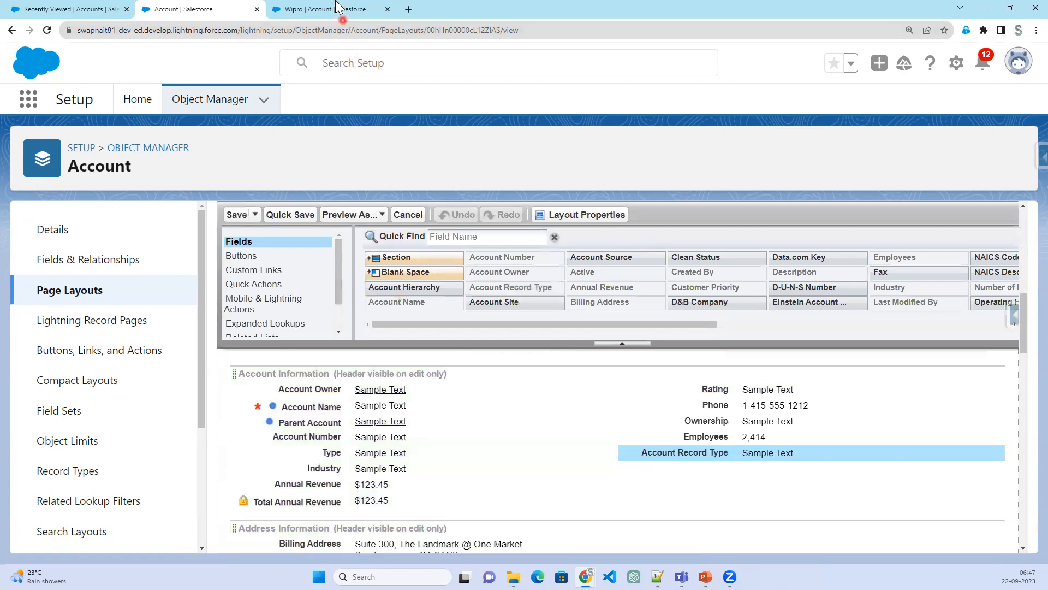
Reload the Wipro account and check the Account Record Type field in its details.
{"action": "left_click", "coordinate": [339, 9]}
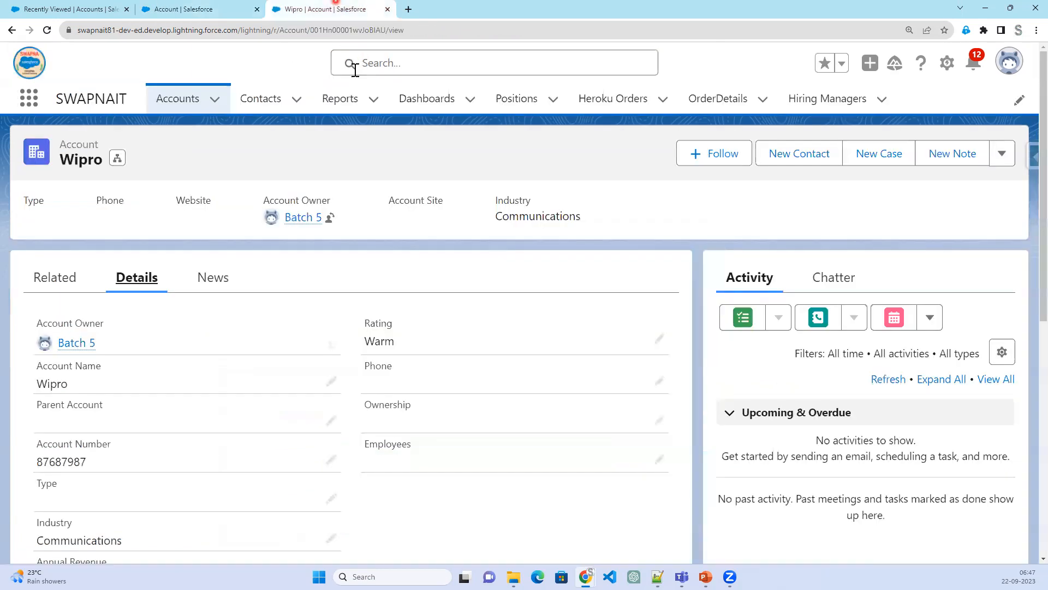
{"action": "left_click", "coordinate": [46, 31]}
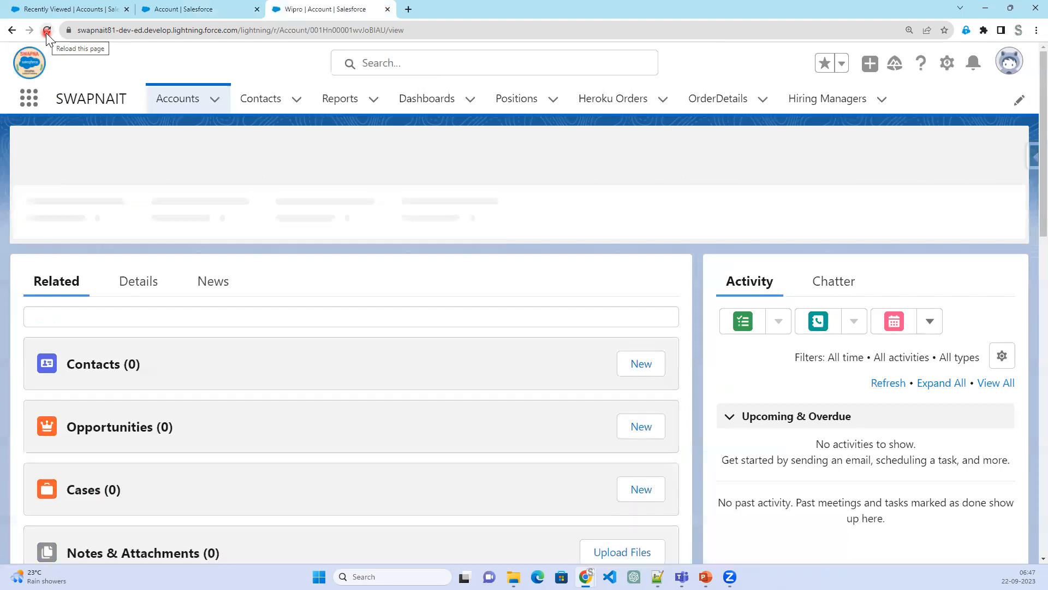
{"action": "left_click", "coordinate": [140, 278]}
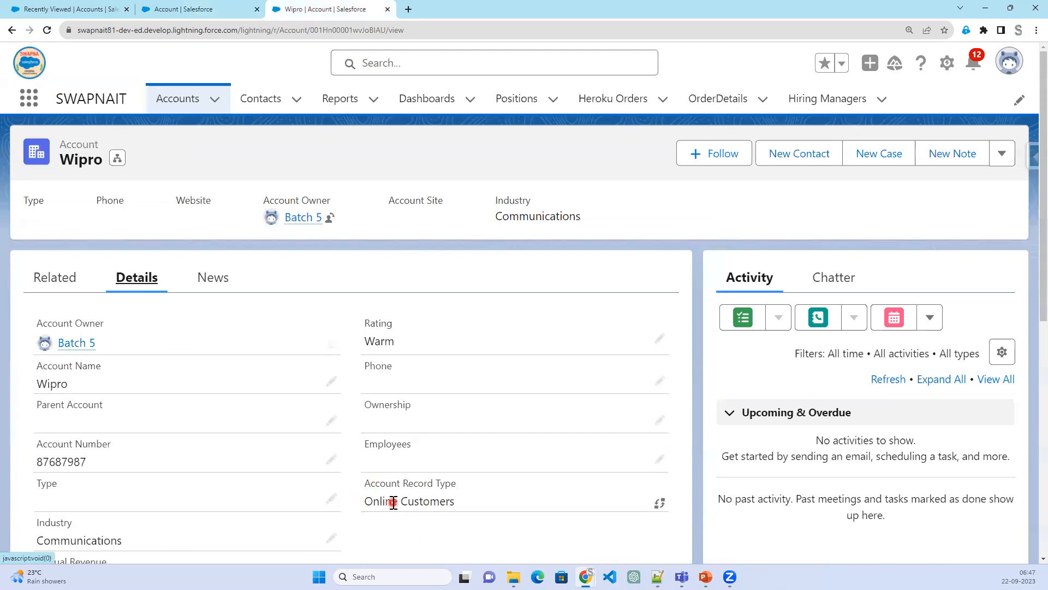
{"action": "scroll", "coordinate": [393, 502], "scroll_direction": "down", "scroll_amount": 1}
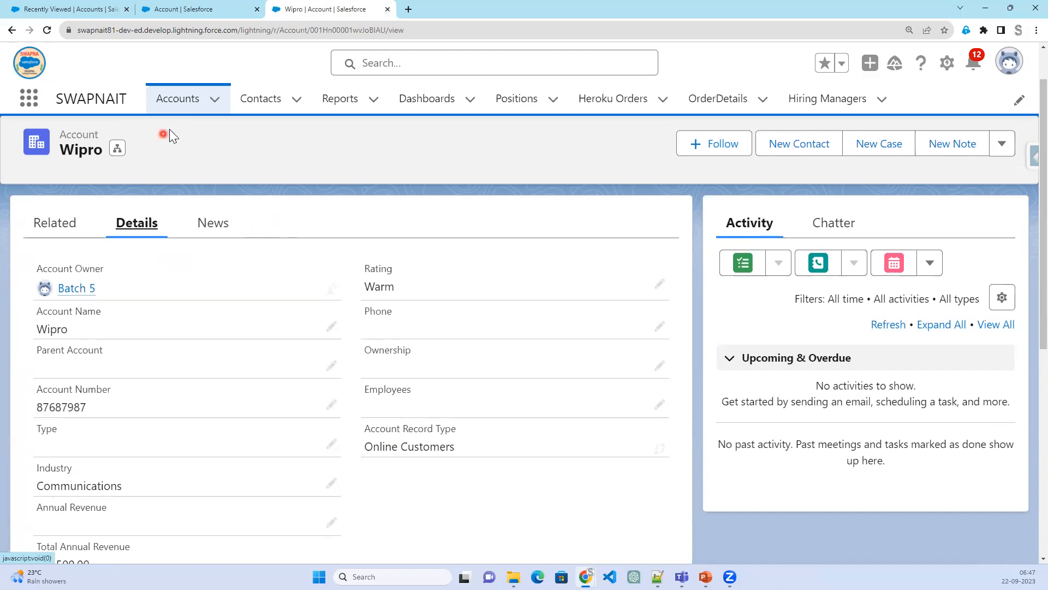
Open the Salesforce account from the recently viewed accounts and examine its details for a record type.
{"action": "left_click", "coordinate": [184, 110]}
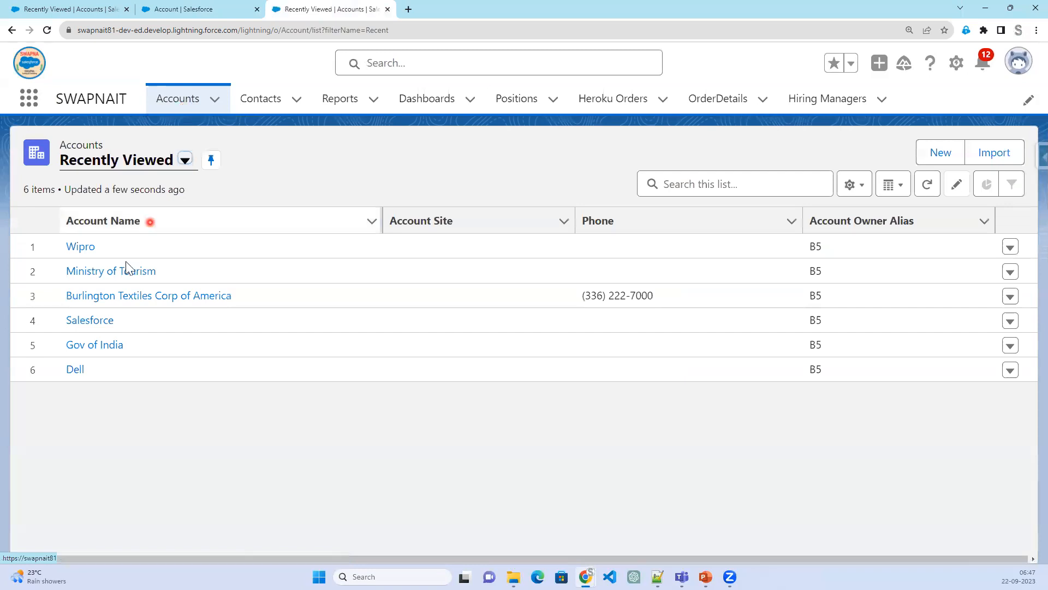
{"action": "left_click", "coordinate": [85, 322]}
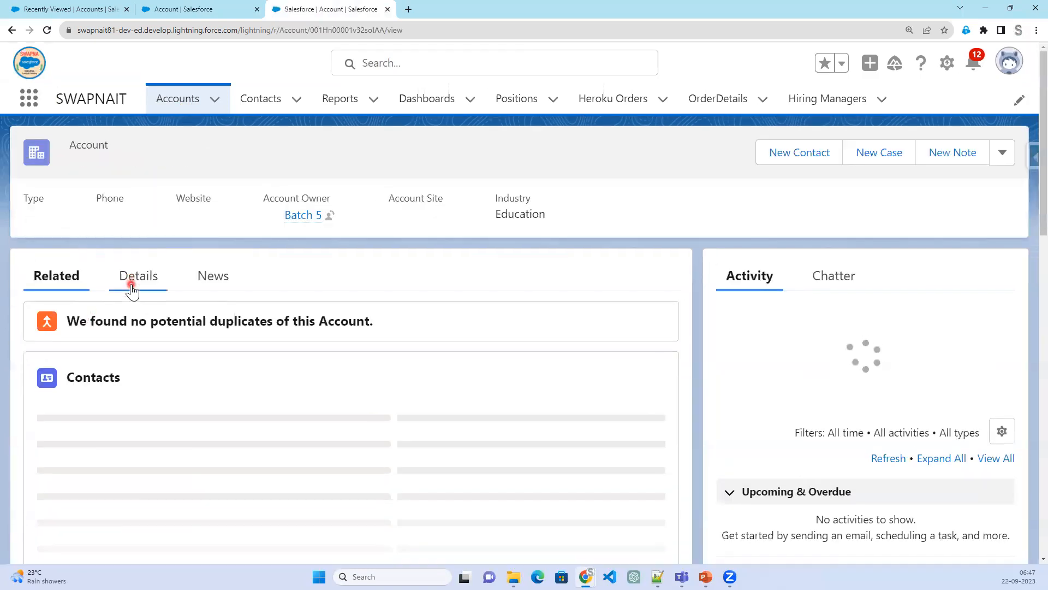
{"action": "left_click", "coordinate": [132, 287]}
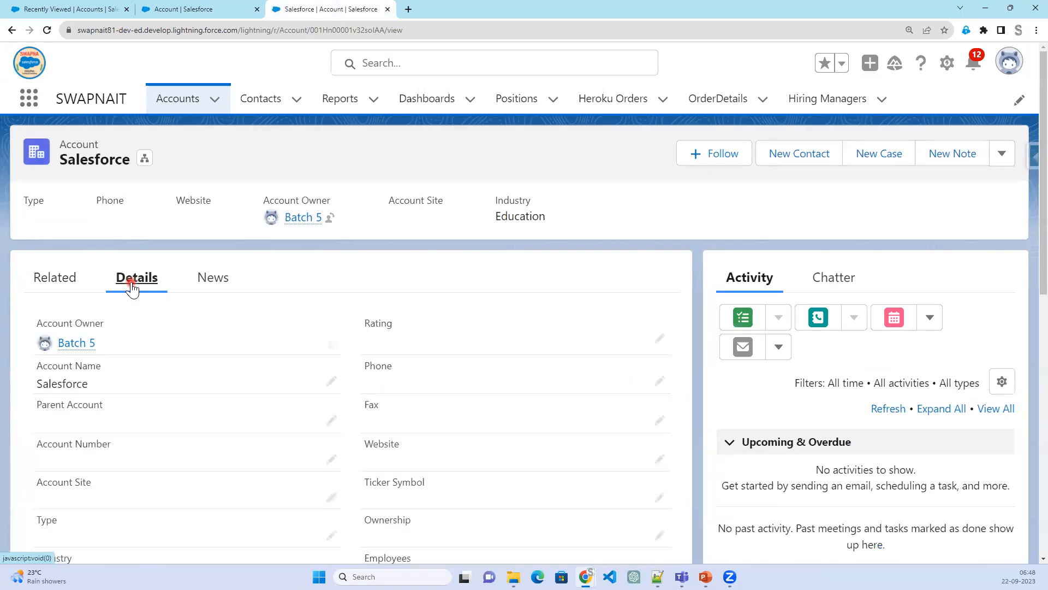
{"action": "scroll", "coordinate": [482, 505], "scroll_direction": "down", "scroll_amount": 4}
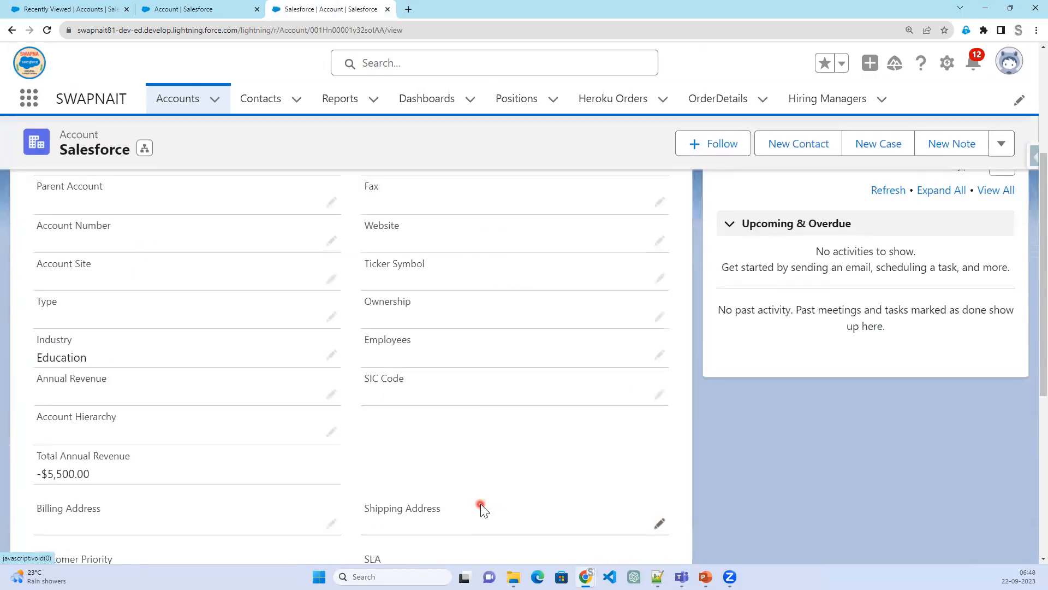
{"action": "scroll", "coordinate": [398, 476], "scroll_direction": "up", "scroll_amount": 3}
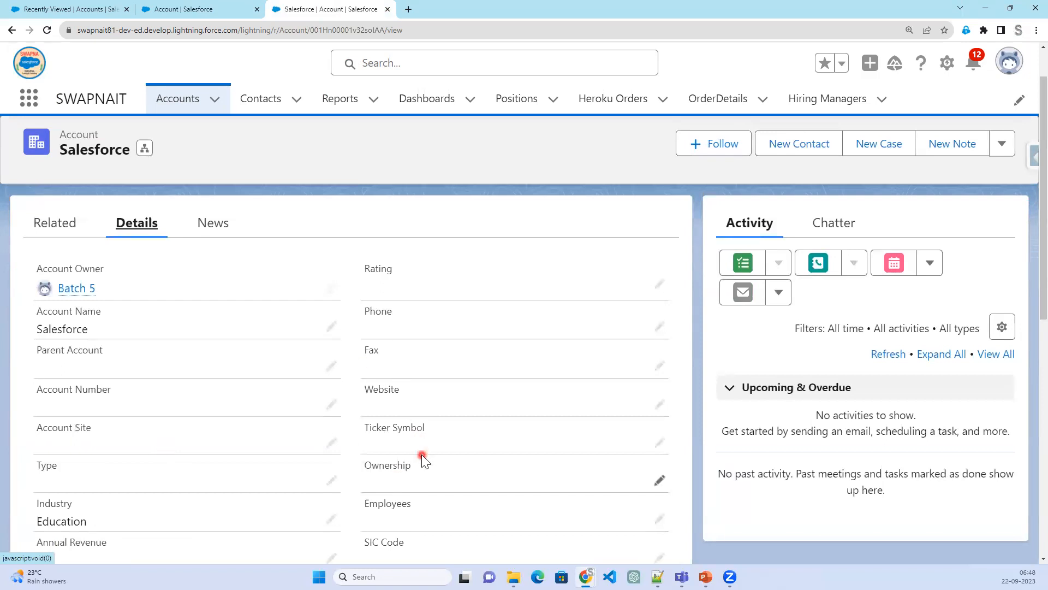
{"action": "scroll", "coordinate": [423, 460], "scroll_direction": "down", "scroll_amount": 3}
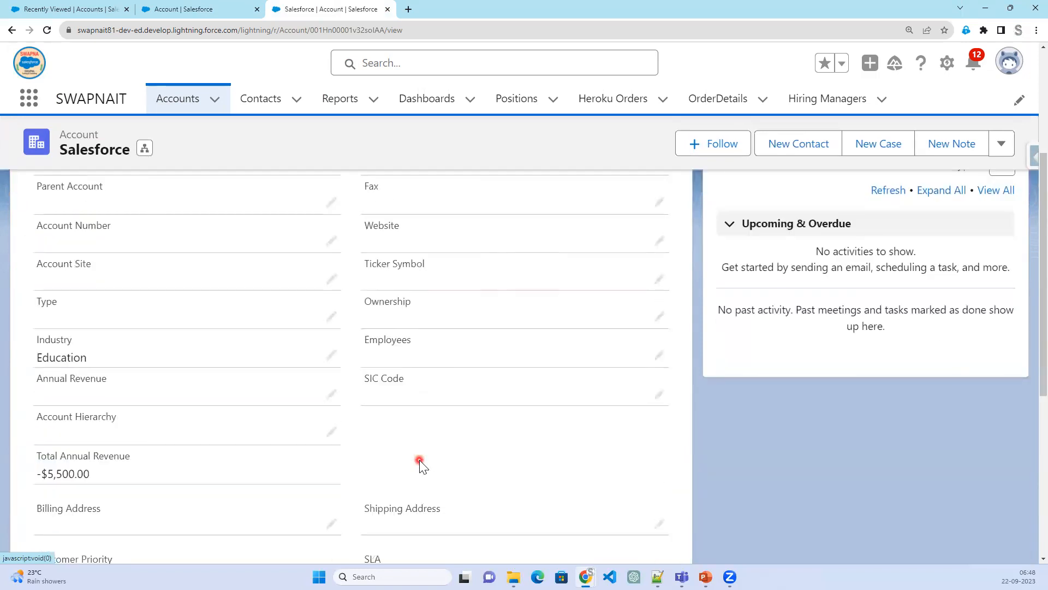
{"action": "scroll", "coordinate": [419, 460], "scroll_direction": "down", "scroll_amount": 3}
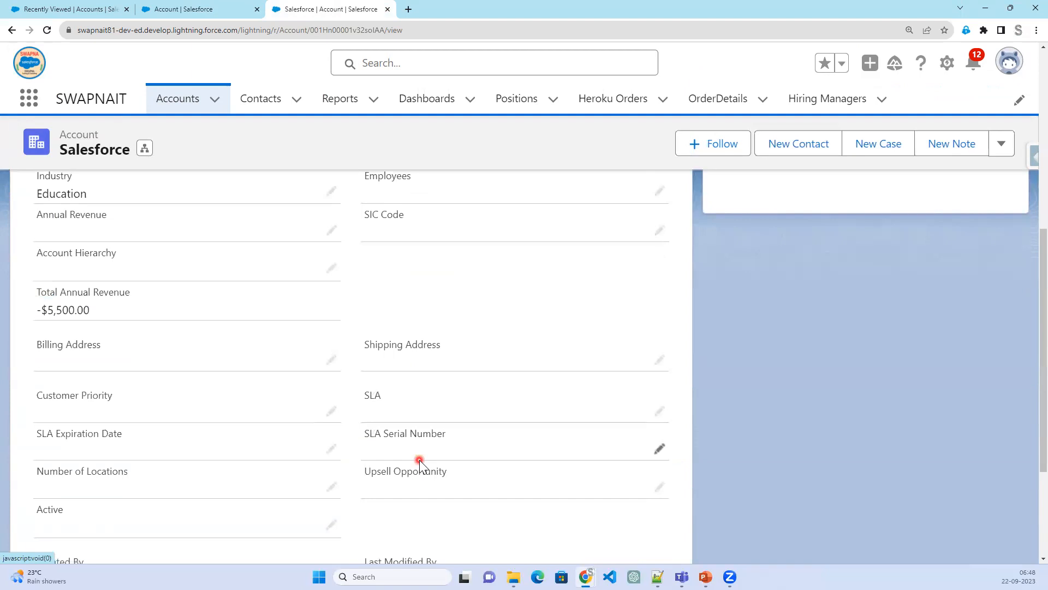
{"action": "scroll", "coordinate": [419, 459], "scroll_direction": "down", "scroll_amount": 2}
{"action": "scroll", "coordinate": [419, 459], "scroll_direction": "up", "scroll_amount": 10}
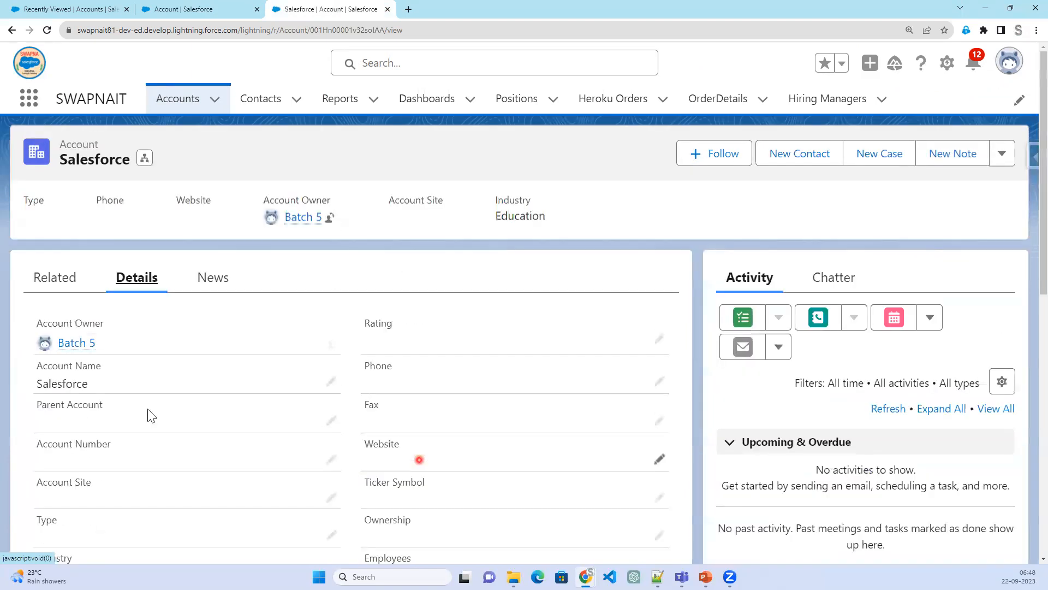
Start changing the Salesforce account's record type to Online Customers and review the fields in its edit form.
{"action": "left_click", "coordinate": [1002, 155]}
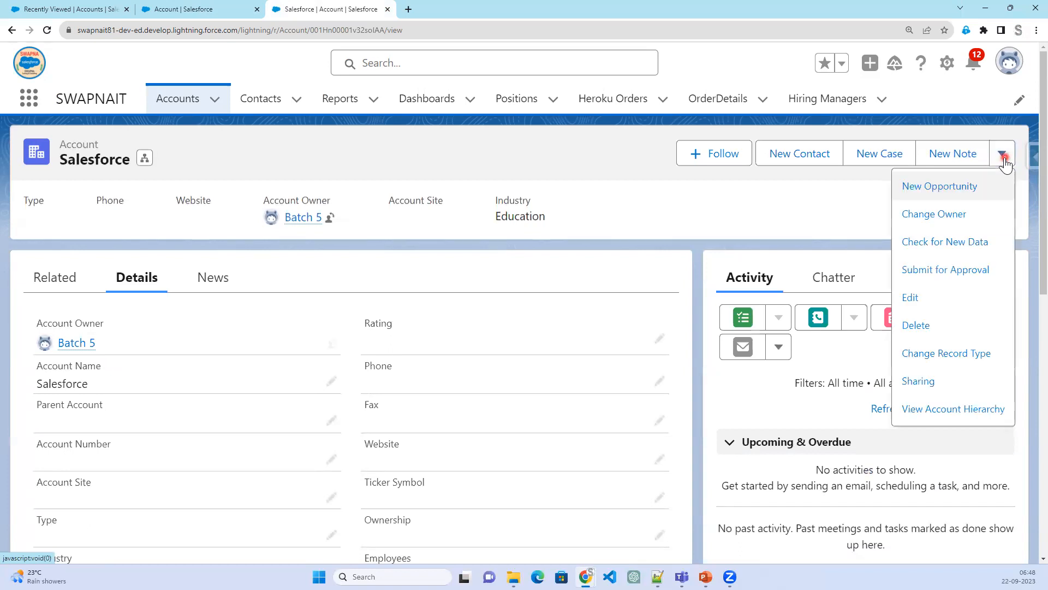
{"action": "left_click", "coordinate": [944, 352]}
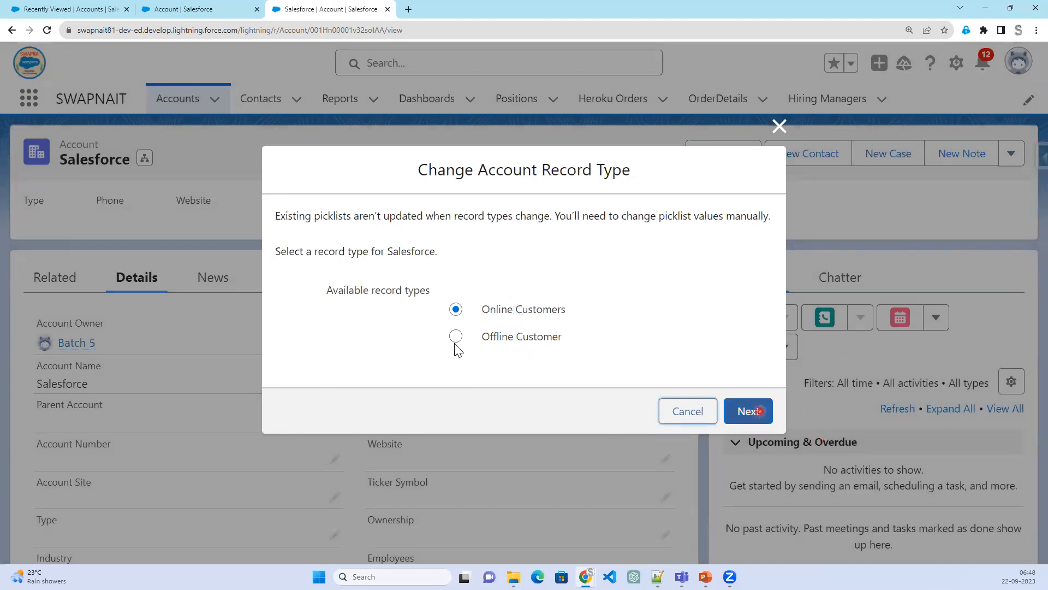
{"action": "left_click", "coordinate": [755, 413]}
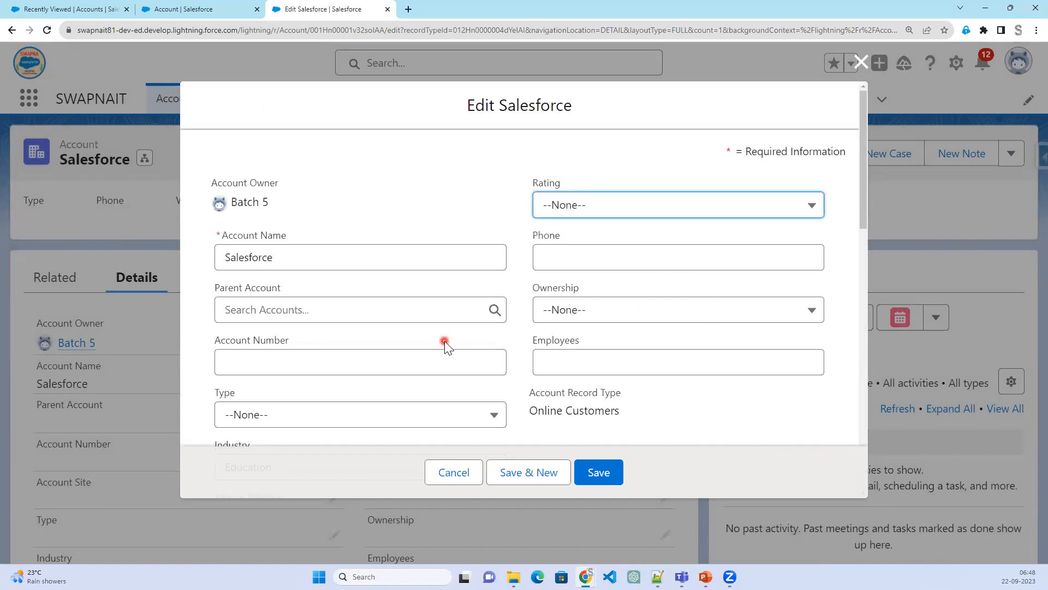
{"action": "scroll", "coordinate": [445, 340], "scroll_direction": "down", "scroll_amount": 3}
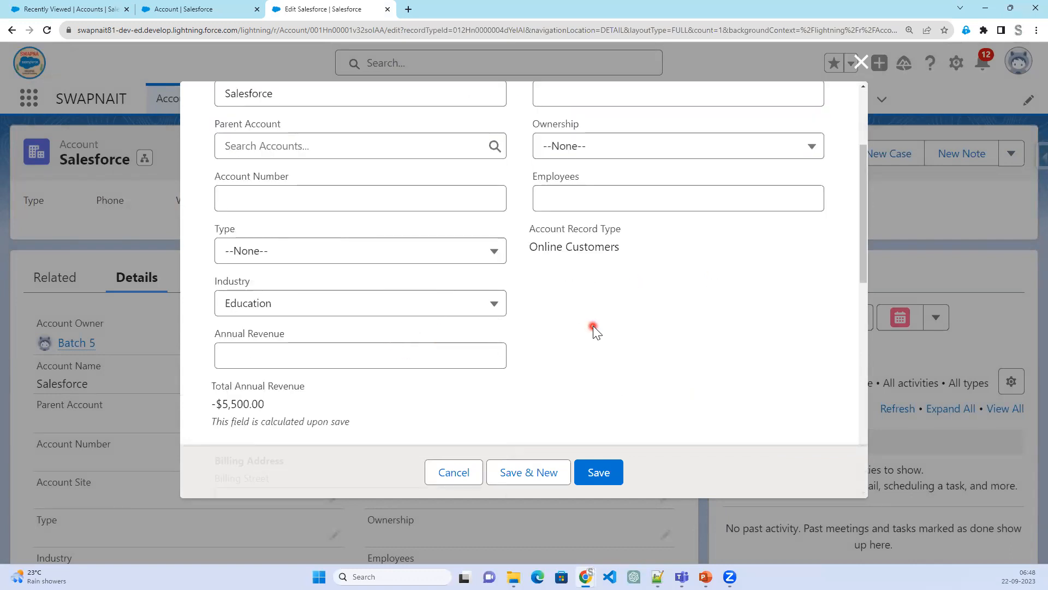
{"action": "scroll", "coordinate": [593, 325], "scroll_direction": "up", "scroll_amount": 3}
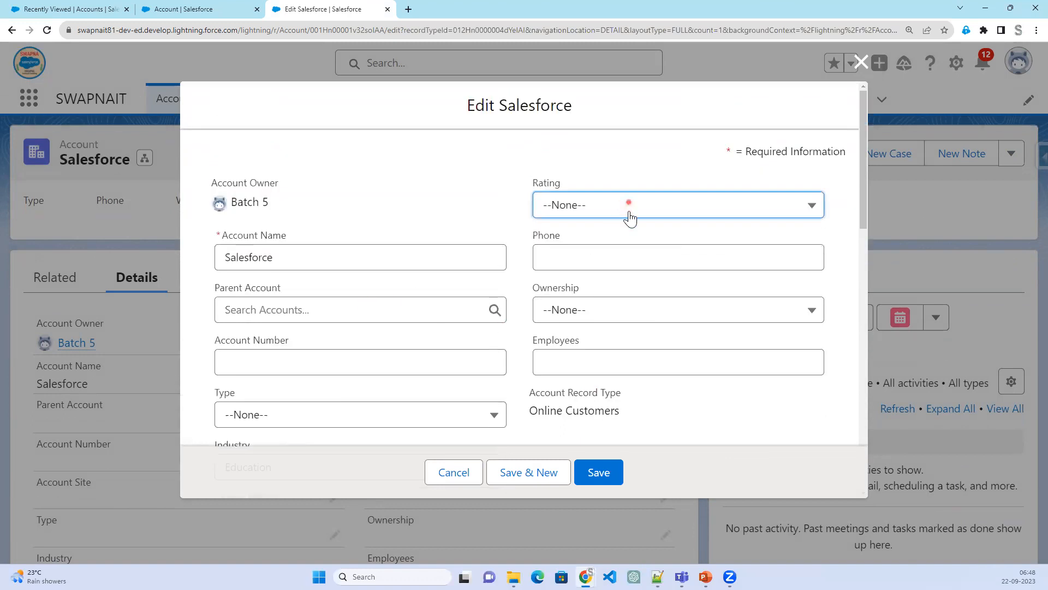
Set the Salesforce account's rating to Warm, enter a numeric account number and save the record type change.
{"action": "left_click", "coordinate": [626, 214]}
{"action": "left_click", "coordinate": [592, 300]}
{"action": "left_click", "coordinate": [415, 356]}
{"action": "type", "text": "23546"}
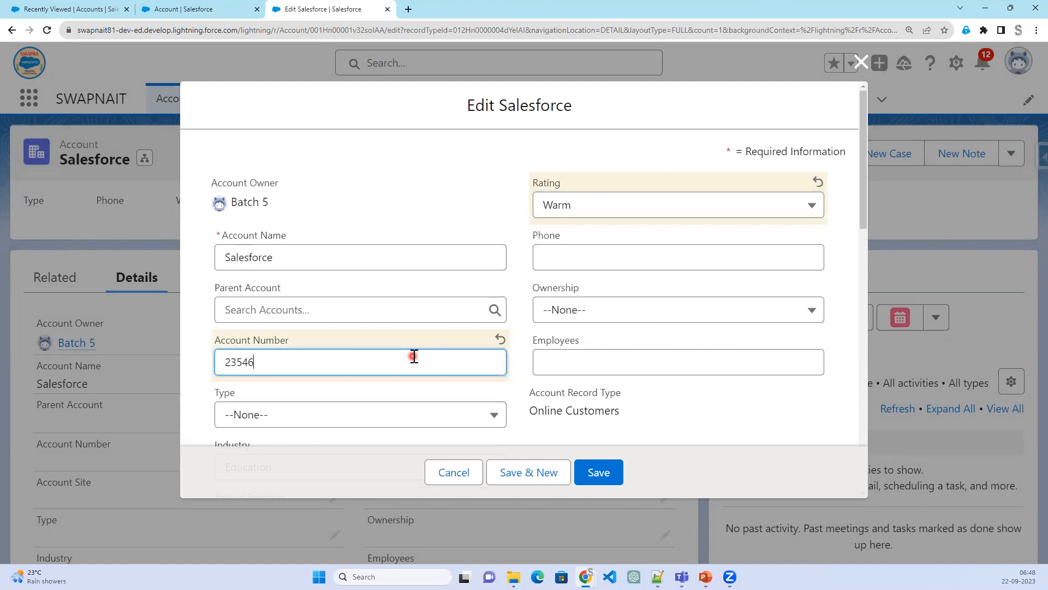
{"action": "left_click", "coordinate": [598, 472]}
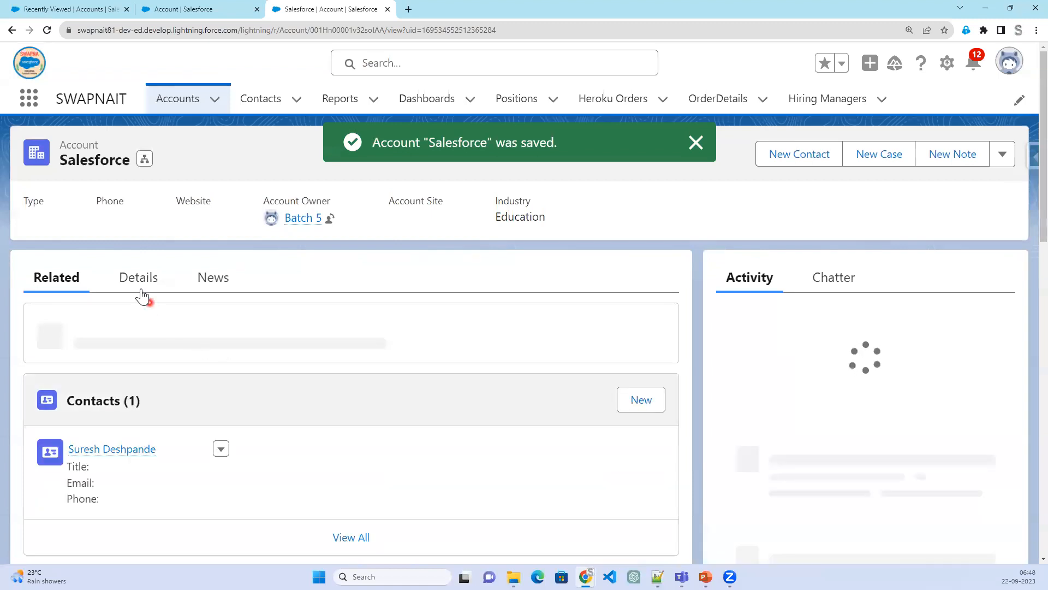
Change the Salesforce account's record type to Offline Customer, set its industry to Construction and save the record.
{"action": "left_click", "coordinate": [139, 278]}
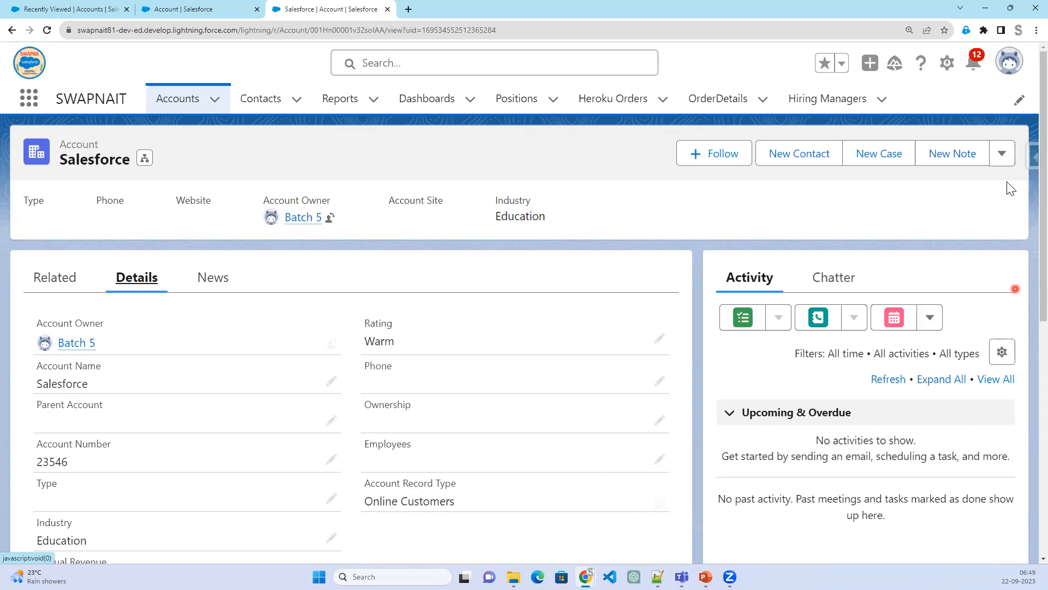
{"action": "left_click", "coordinate": [1007, 163]}
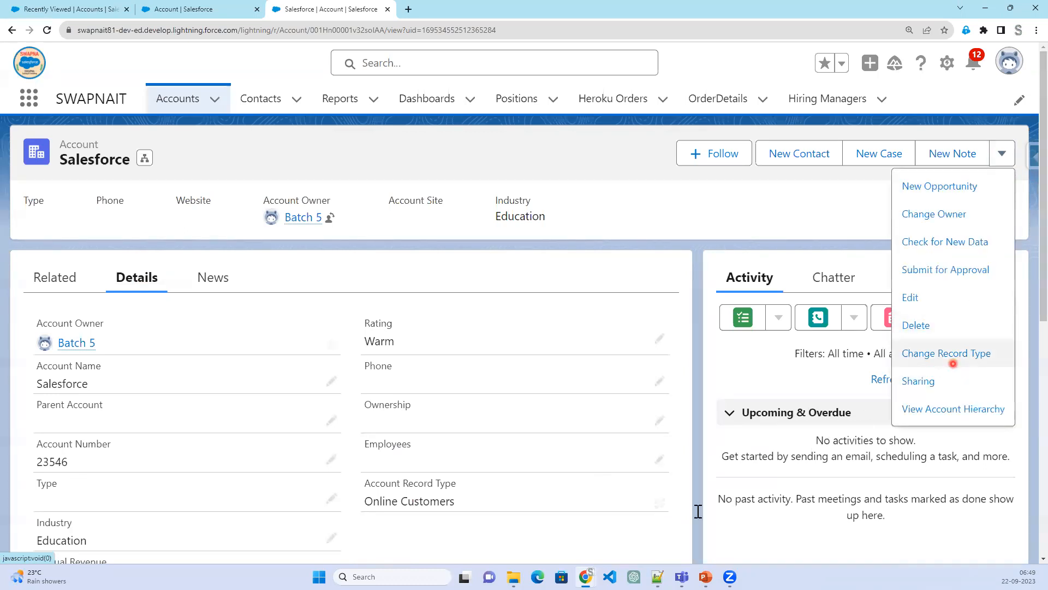
{"action": "left_click", "coordinate": [660, 510]}
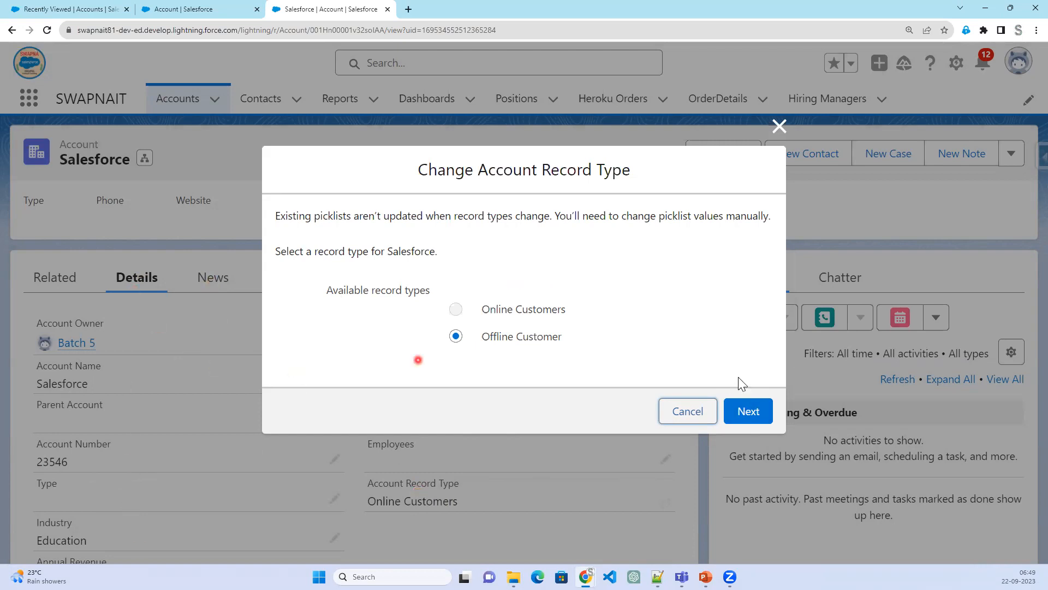
{"action": "left_click", "coordinate": [749, 415]}
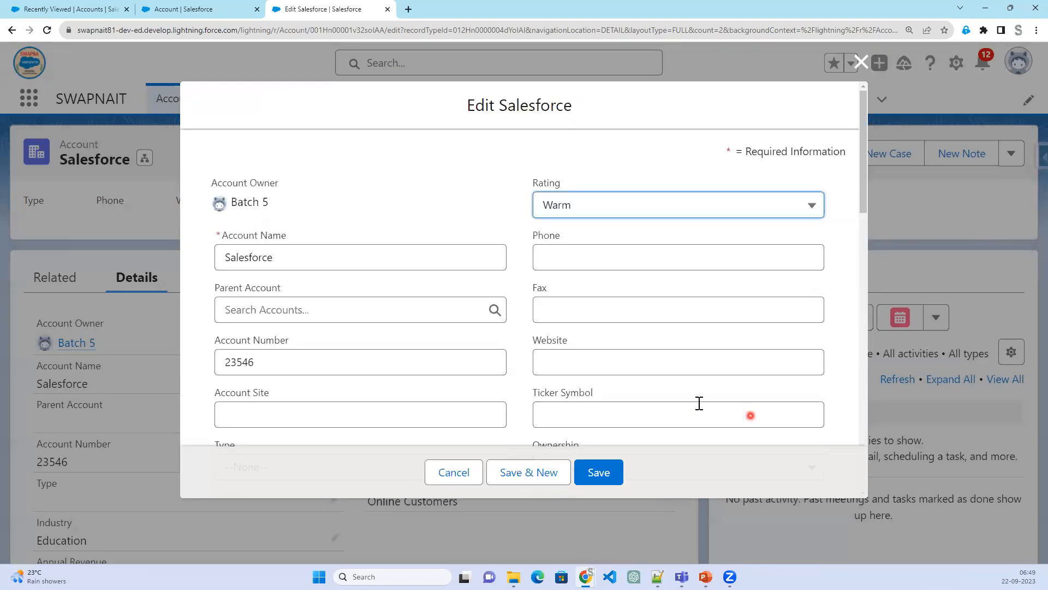
{"action": "scroll", "coordinate": [438, 331], "scroll_direction": "down", "scroll_amount": 2}
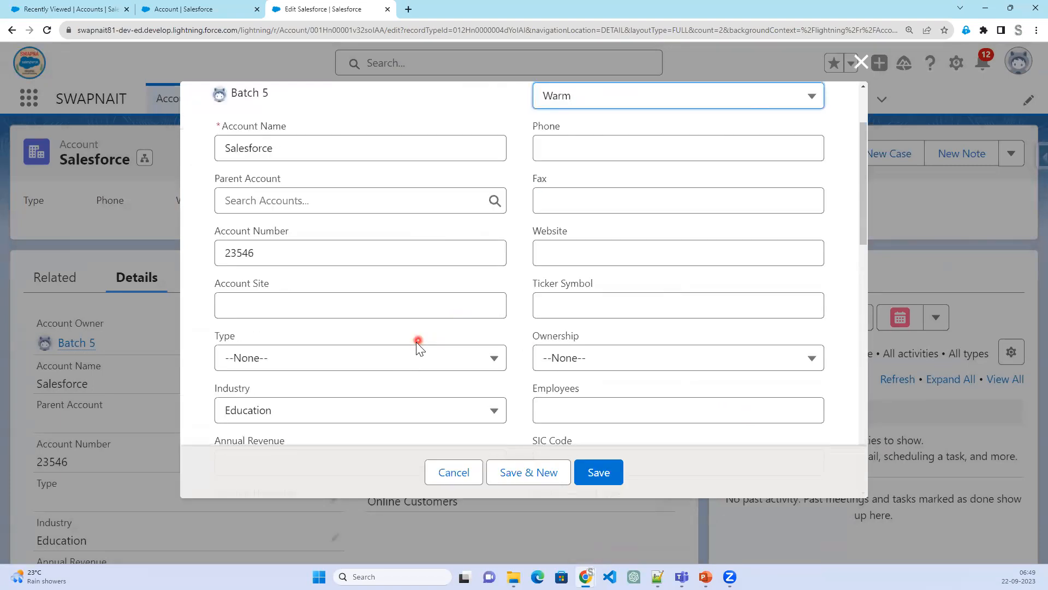
{"action": "left_click", "coordinate": [381, 421]}
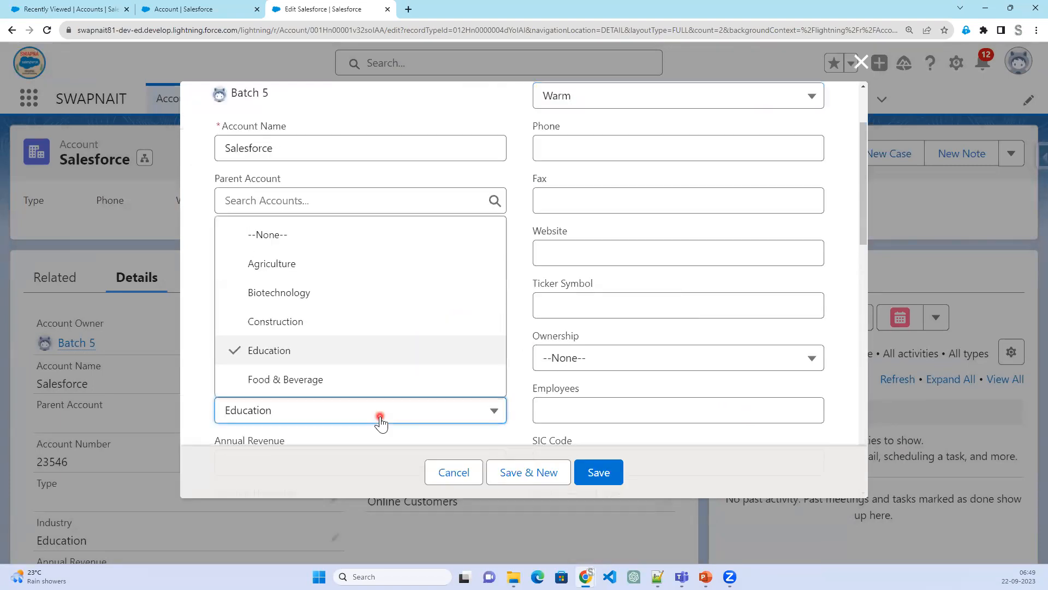
{"action": "left_click", "coordinate": [353, 328]}
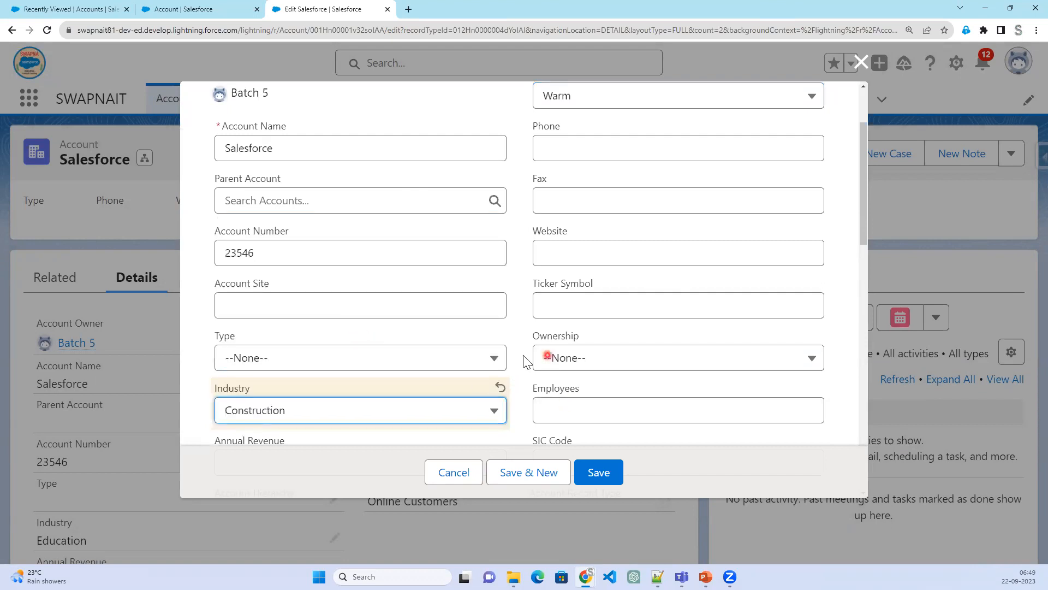
{"action": "left_click", "coordinate": [597, 481]}
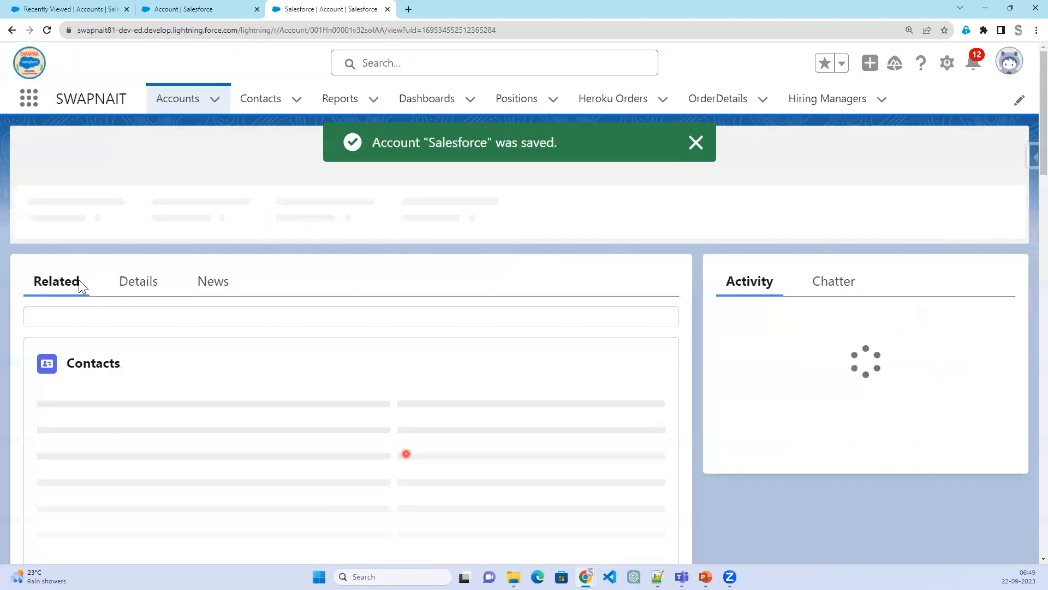
Examine the Salesforce account's details to review the fields shown for the Offline Customer record type.
{"action": "left_click", "coordinate": [131, 281]}
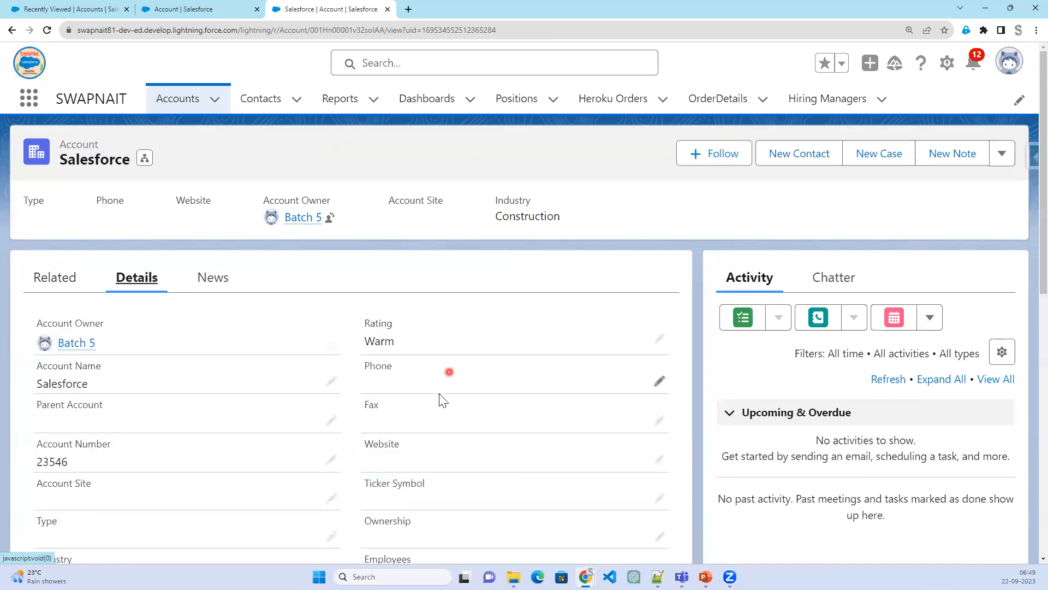
{"action": "scroll", "coordinate": [30, 389], "scroll_direction": "down", "scroll_amount": 7}
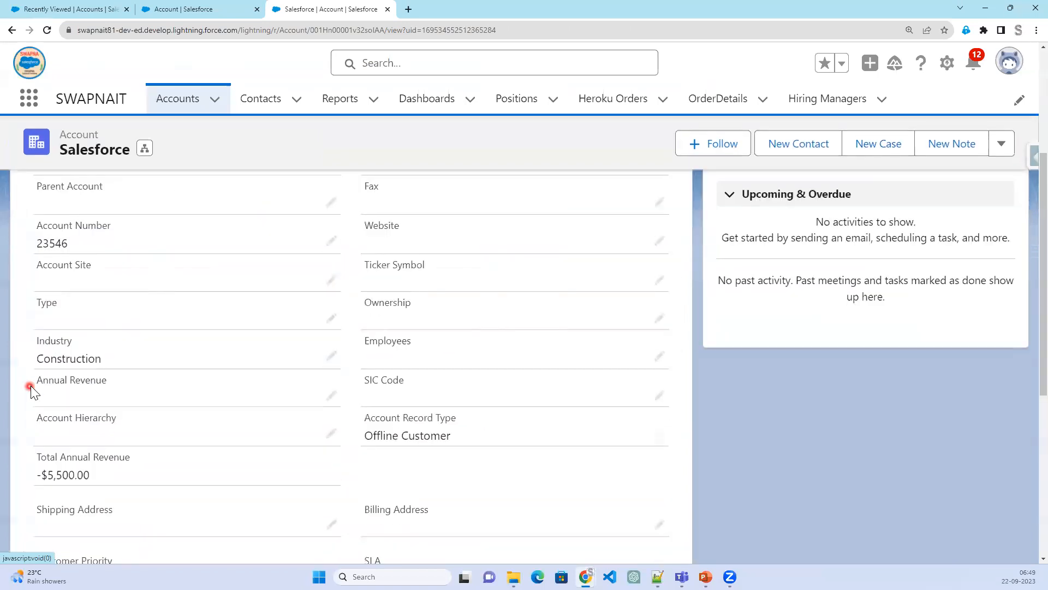
{"action": "scroll", "coordinate": [95, 408], "scroll_direction": "down", "scroll_amount": 2}
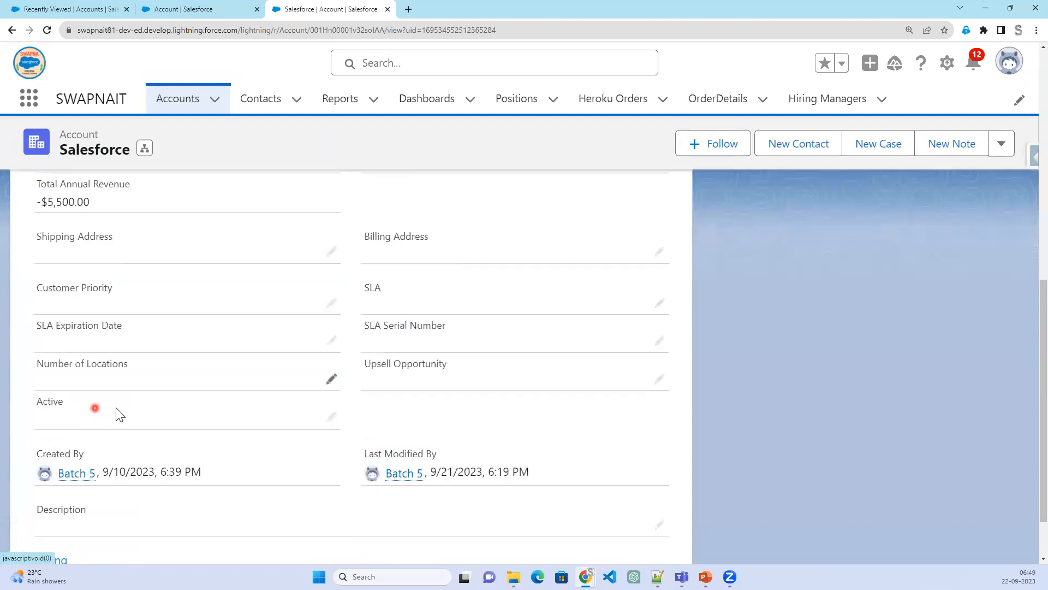
{"action": "scroll", "coordinate": [427, 464], "scroll_direction": "up", "scroll_amount": 3}
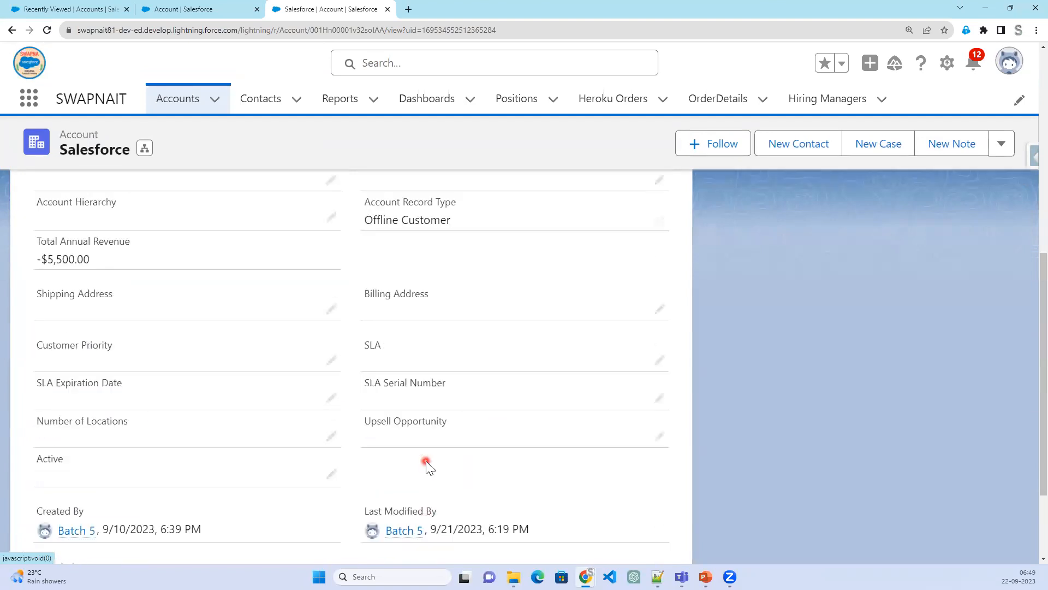
{"action": "scroll", "coordinate": [427, 465], "scroll_direction": "down", "scroll_amount": 4}
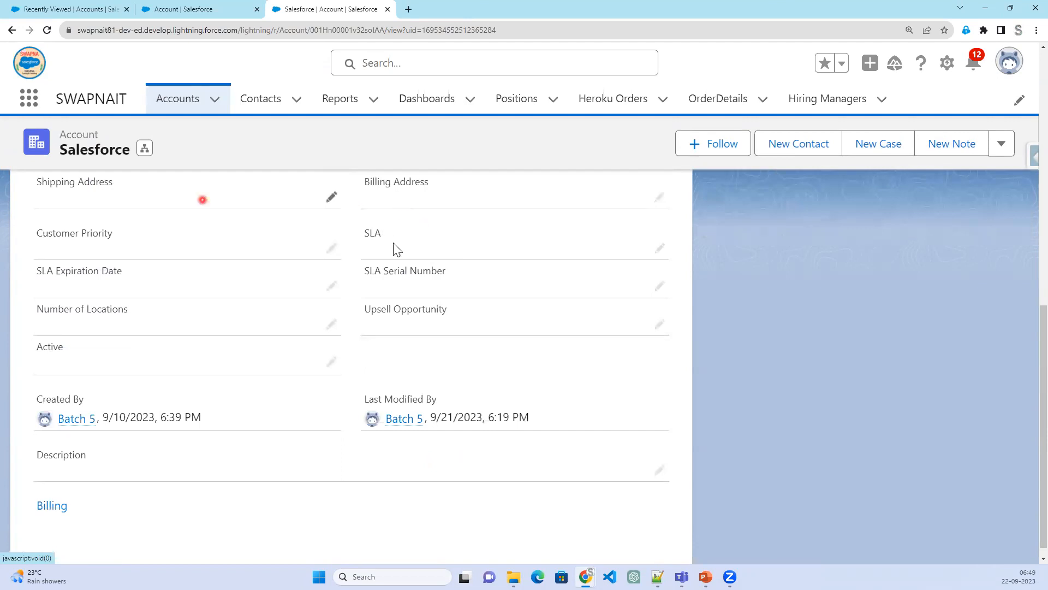
{"action": "scroll", "coordinate": [583, 355], "scroll_direction": "up", "scroll_amount": 2}
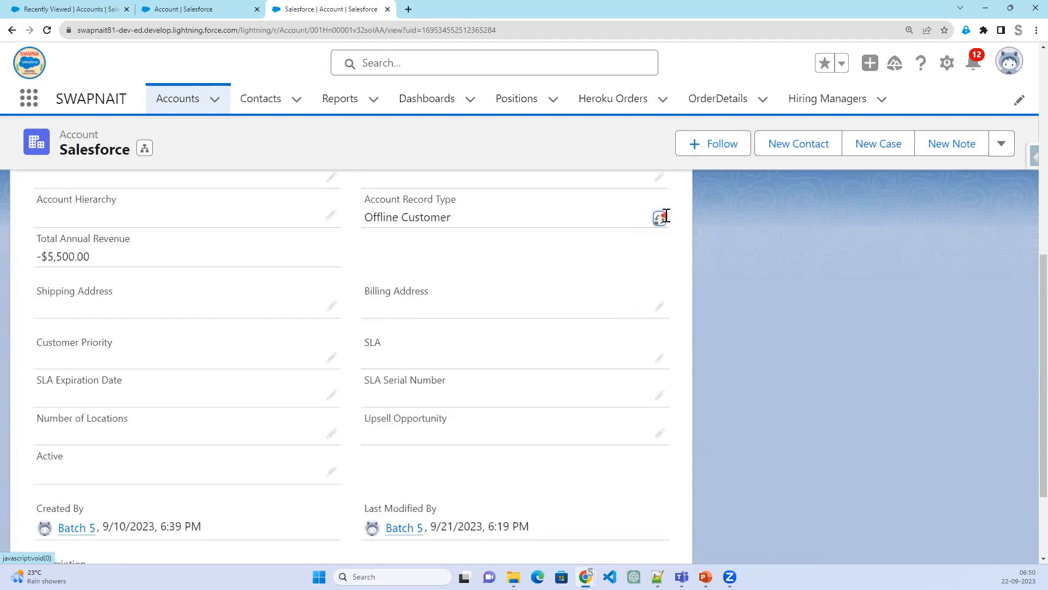
Change the Salesforce account's record type back to Online Customers and save it.
{"action": "left_click", "coordinate": [662, 216]}
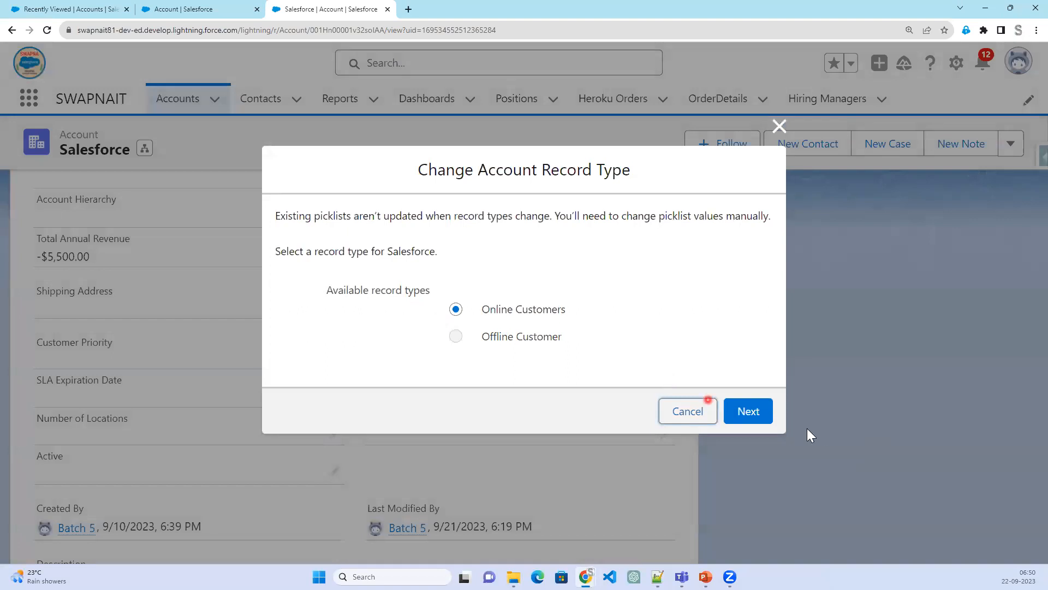
{"action": "left_click", "coordinate": [764, 420]}
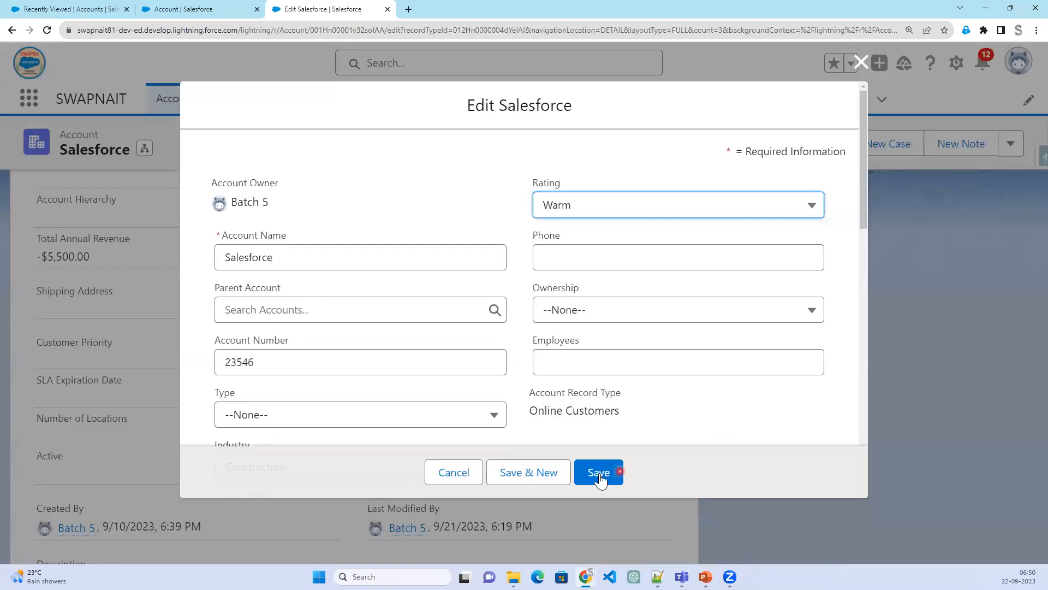
{"action": "left_click", "coordinate": [599, 473]}
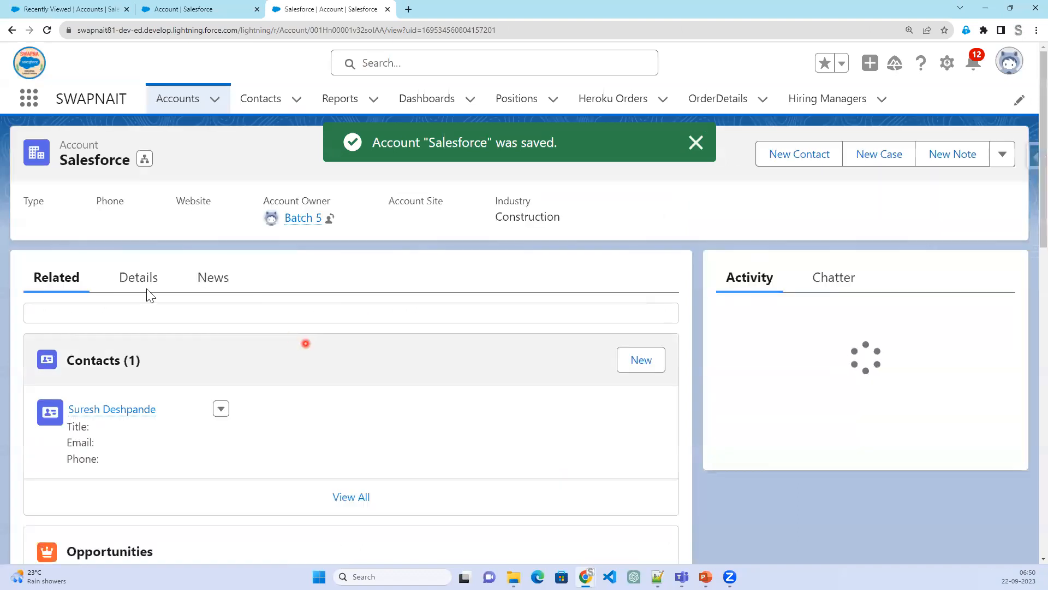
Review the Salesforce account's details under the Online Customers record type, including its Account Record Type and address fields.
{"action": "left_click", "coordinate": [138, 281]}
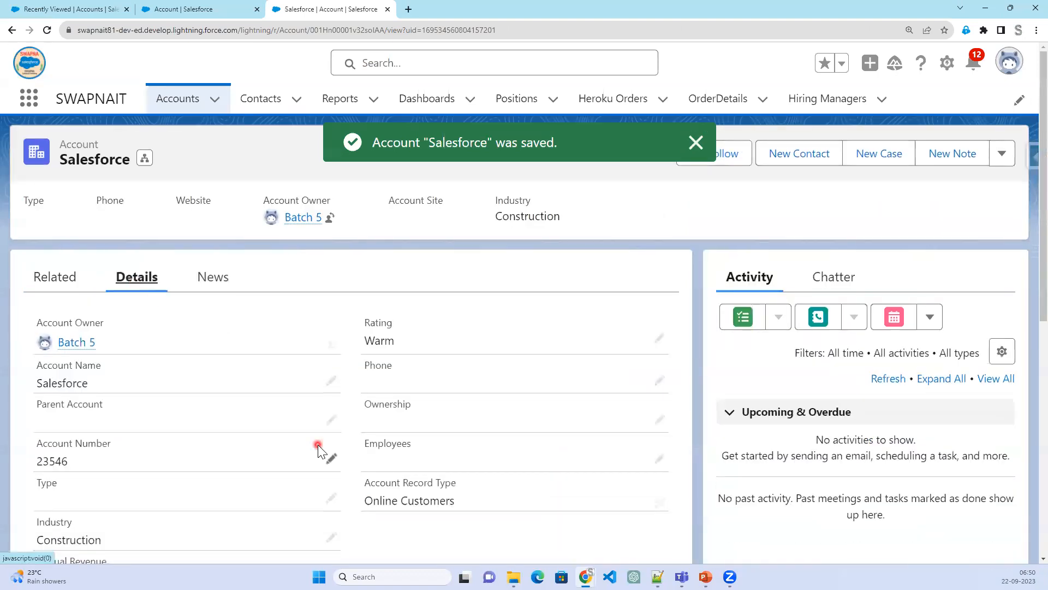
{"action": "scroll", "coordinate": [321, 448], "scroll_direction": "down", "scroll_amount": 3}
{"action": "scroll", "coordinate": [117, 463], "scroll_direction": "down", "scroll_amount": 1}
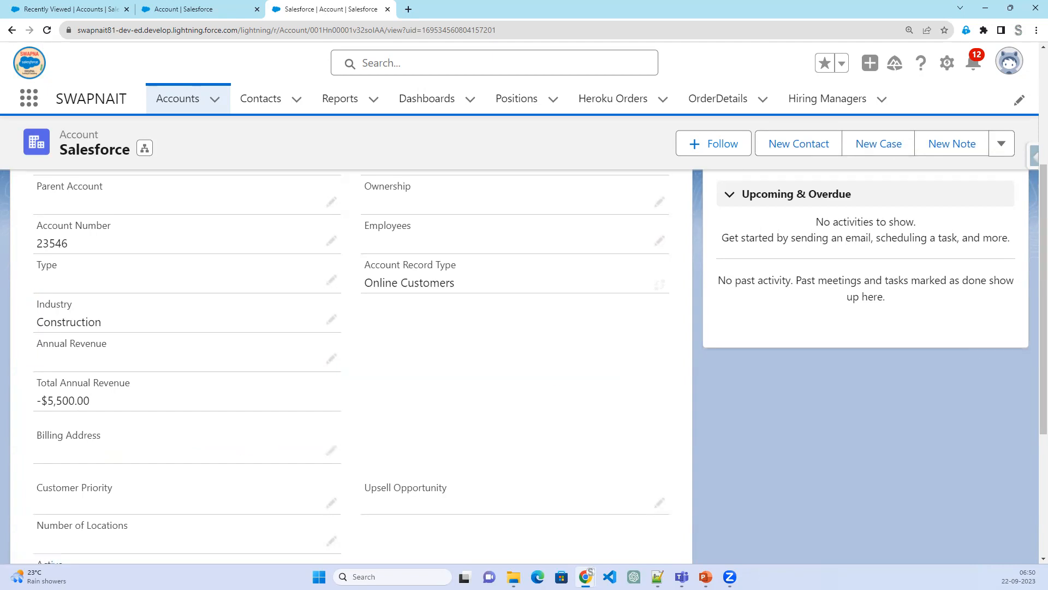
Switch to the Record Types slide show in PowerPoint and advance to the first bullet on what record types are used for.
{"action": "key", "text": "alt+Tab"}
{"action": "left_click", "coordinate": [632, 312]}
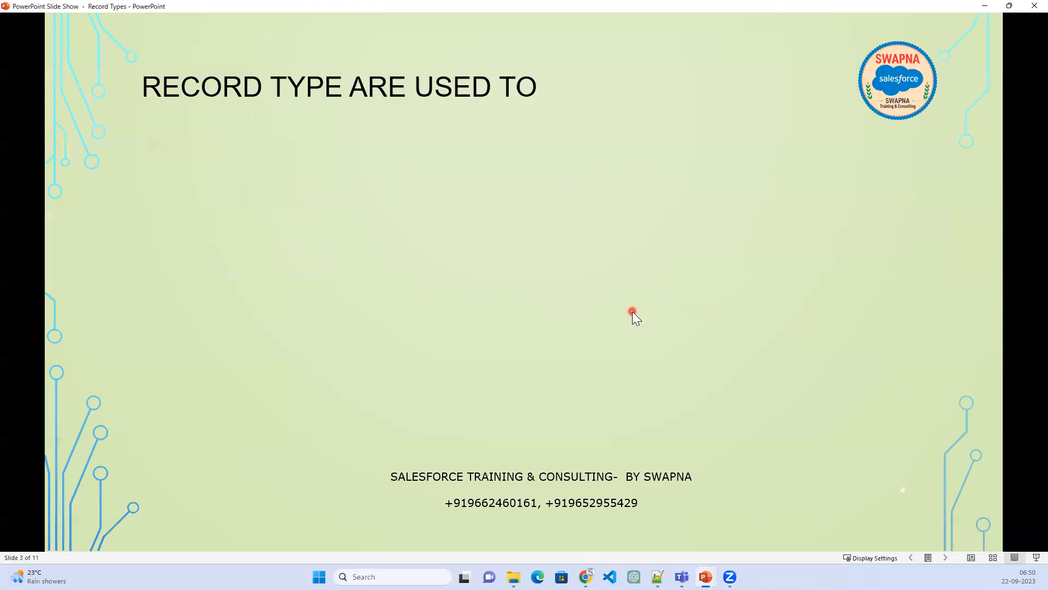
{"action": "left_click", "coordinate": [632, 312]}
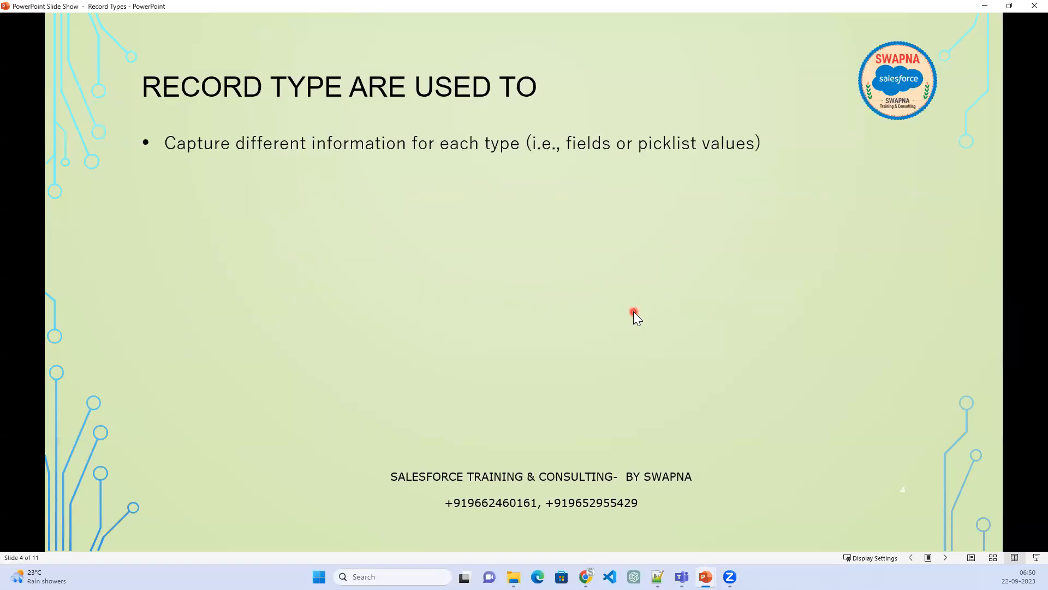